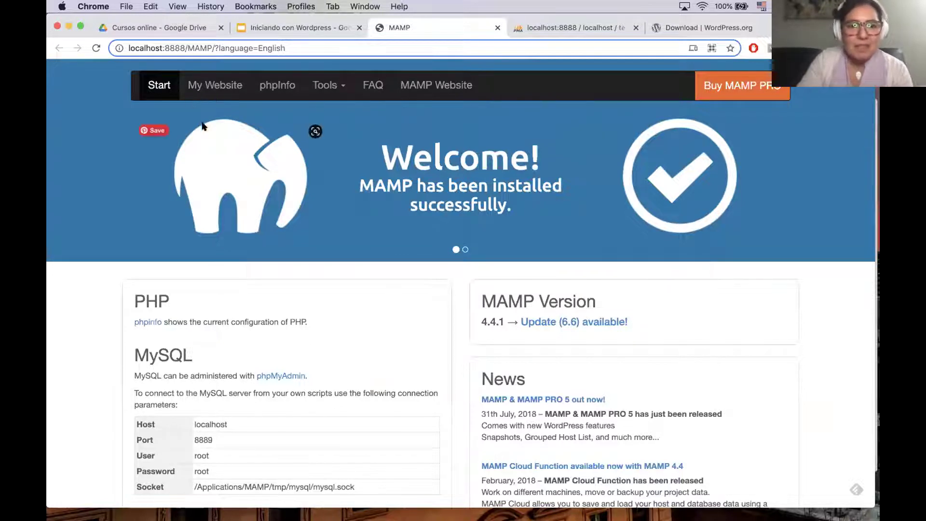
- From MAMP's My Website page, open the sitio_prueba folder to start WordPress setup
{"action": "left_click", "coordinate": [215, 85]}
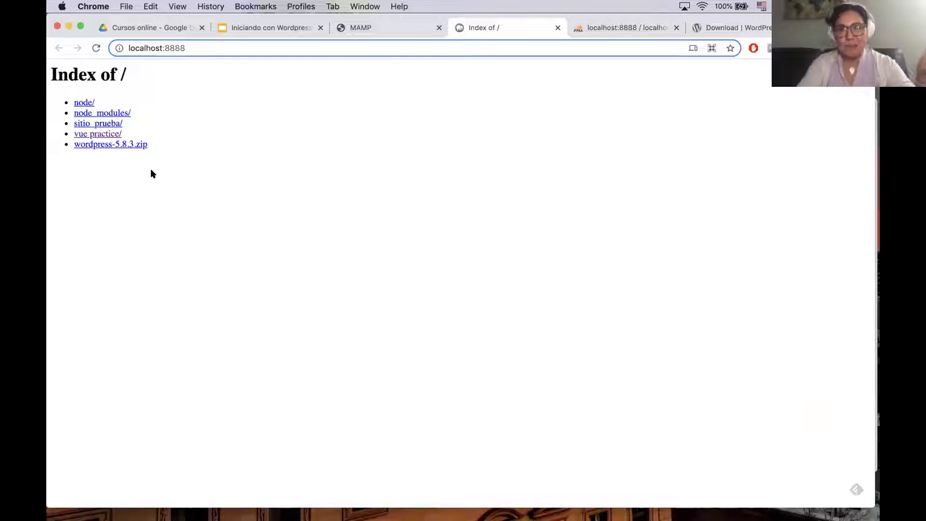
{"action": "left_click", "coordinate": [104, 124]}
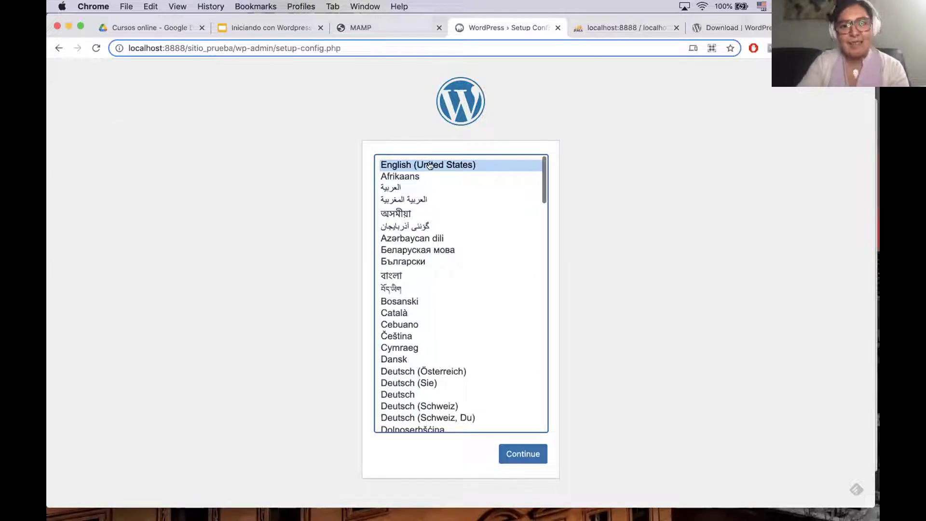
- Continue in English (United States), review the database requirements, and proceed with Let's go!
{"action": "left_click", "coordinate": [520, 455]}
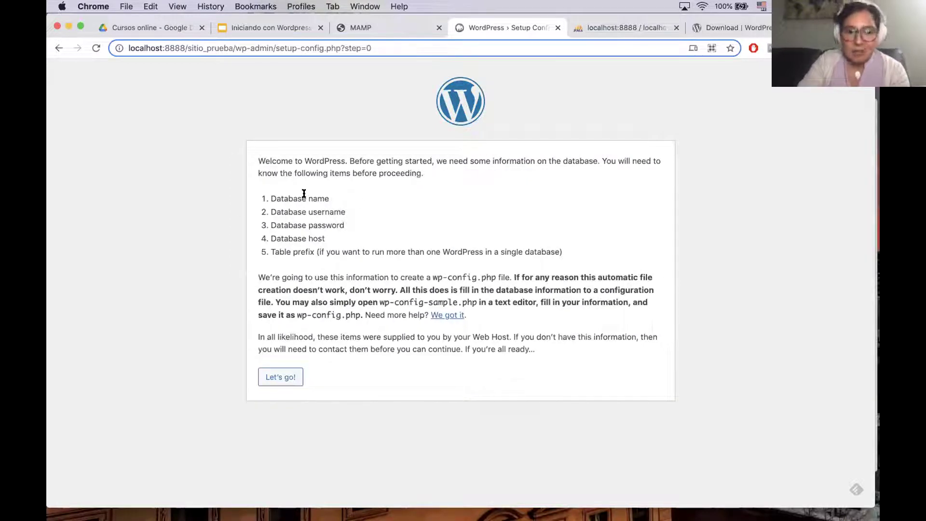
{"action": "mouse_move", "coordinate": [271, 198]}
{"action": "left_mouse_down"}
{"action": "mouse_move", "coordinate": [329, 199]}
{"action": "mouse_move", "coordinate": [267, 214]}
{"action": "left_mouse_up"}
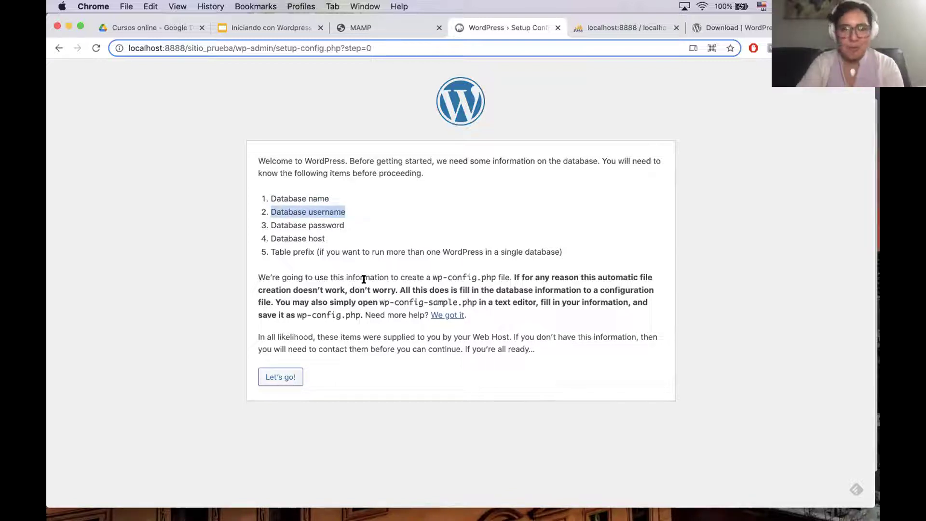
{"action": "left_click", "coordinate": [328, 221]}
{"action": "left_click_drag", "start_coordinate": [329, 221], "coordinate": [267, 224]}
{"action": "left_click", "coordinate": [311, 240]}
{"action": "left_click_drag", "start_coordinate": [325, 240], "coordinate": [523, 253]}
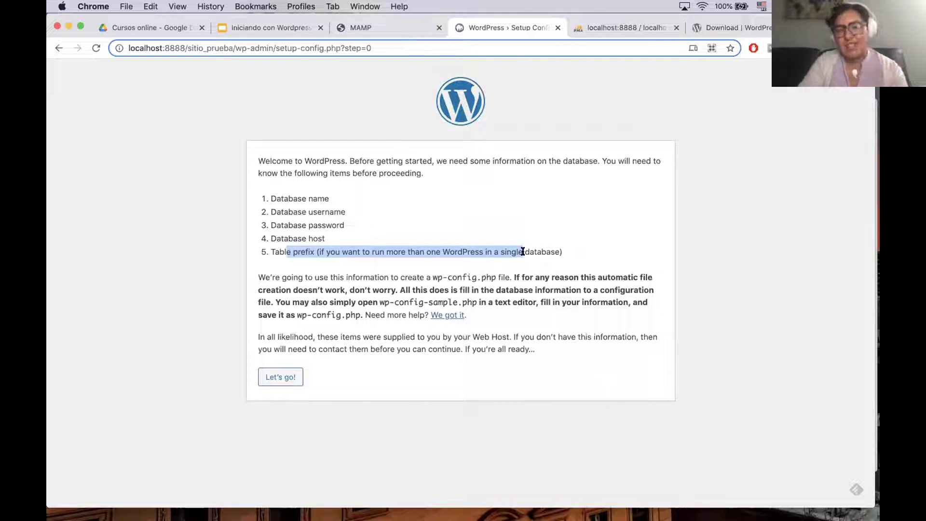
{"action": "left_click", "coordinate": [287, 380]}
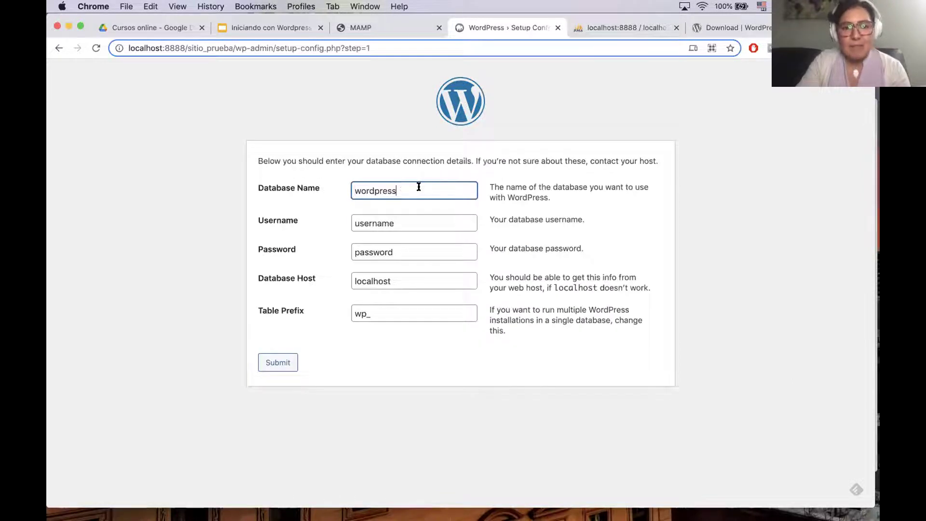
- Enter database name test_base, username root and the database password
{"action": "left_click_drag", "start_coordinate": [419, 186], "coordinate": [332, 189]}
{"action": "type", "text": "test"}
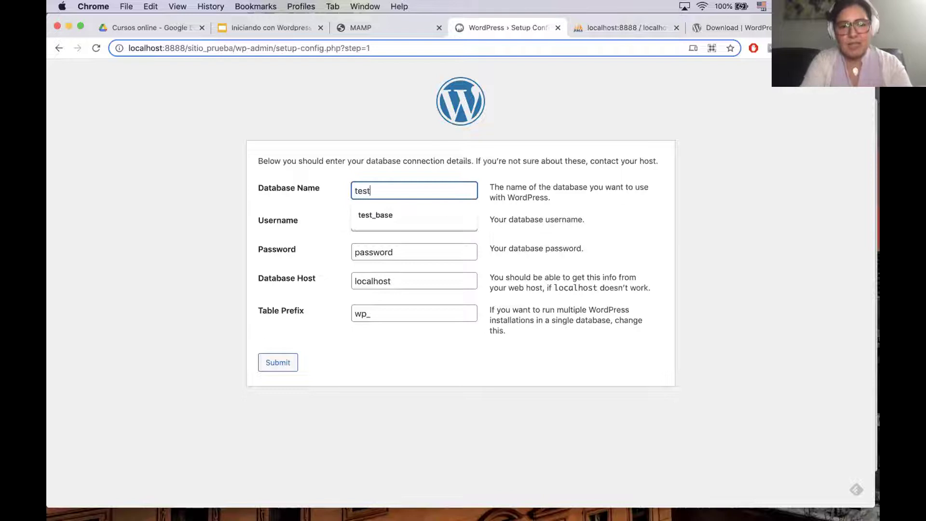
{"action": "key", "text": "Down"}
{"action": "key", "text": "Return"}
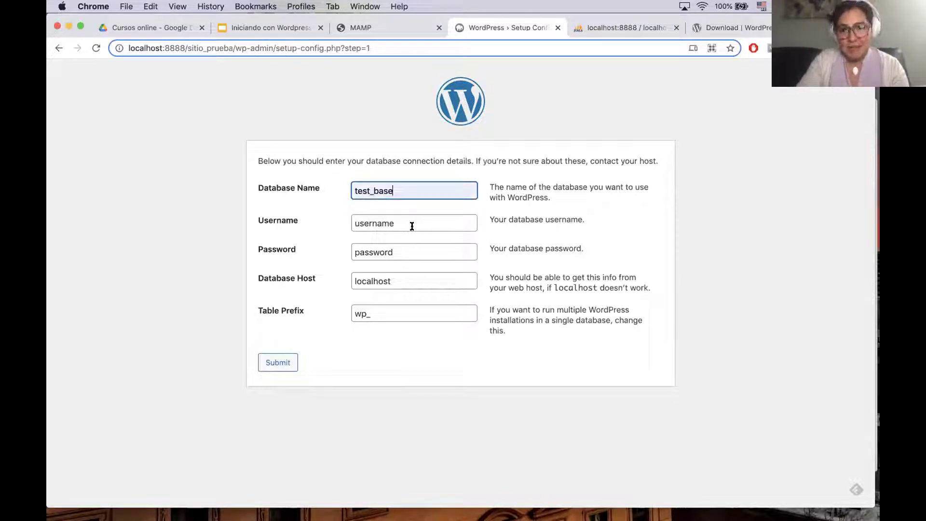
{"action": "left_click_drag", "start_coordinate": [395, 223], "coordinate": [353, 221]}
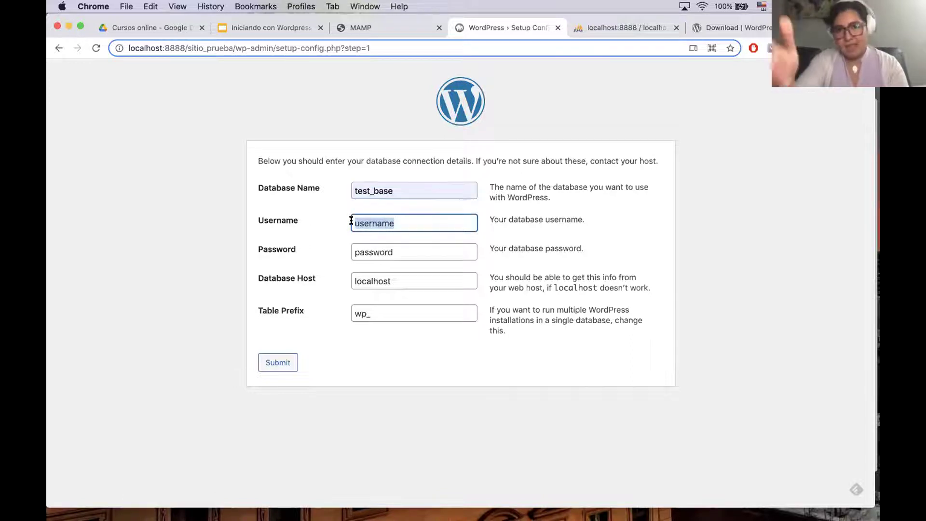
{"action": "type", "text": "root"}
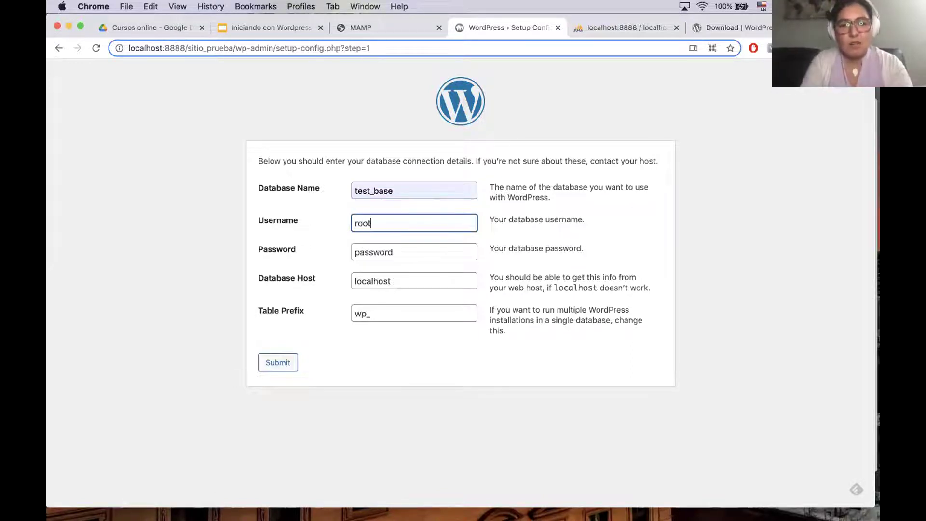
{"action": "double_click", "coordinate": [384, 247]}
{"action": "type", "text": "root"}
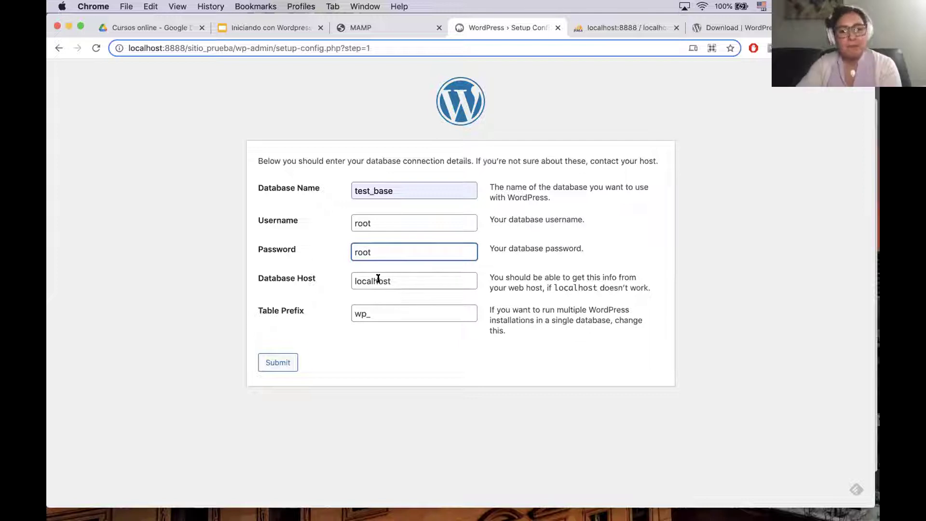
- Keep localhost as host and the wp_ table prefix, then submit the connection details
{"action": "left_click", "coordinate": [422, 284]}
{"action": "left_click_drag", "start_coordinate": [369, 312], "coordinate": [348, 312]}
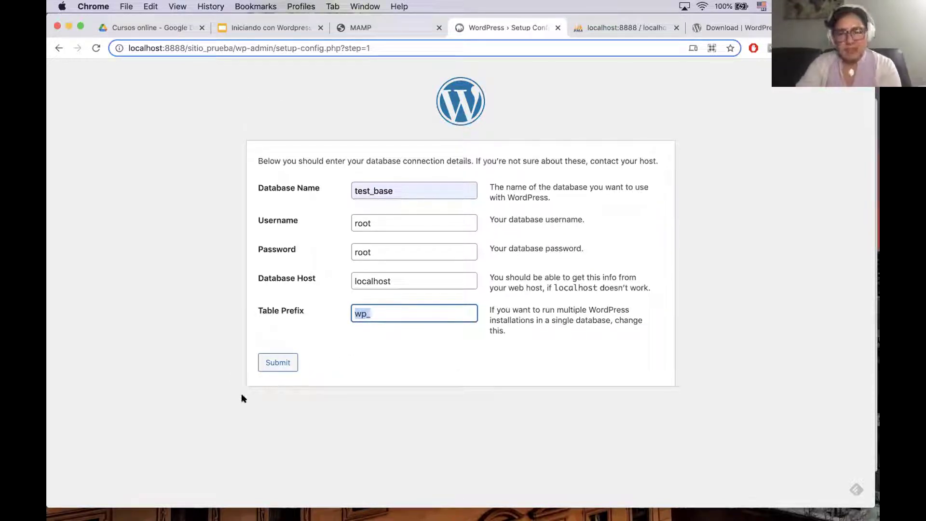
{"action": "left_click", "coordinate": [284, 365]}
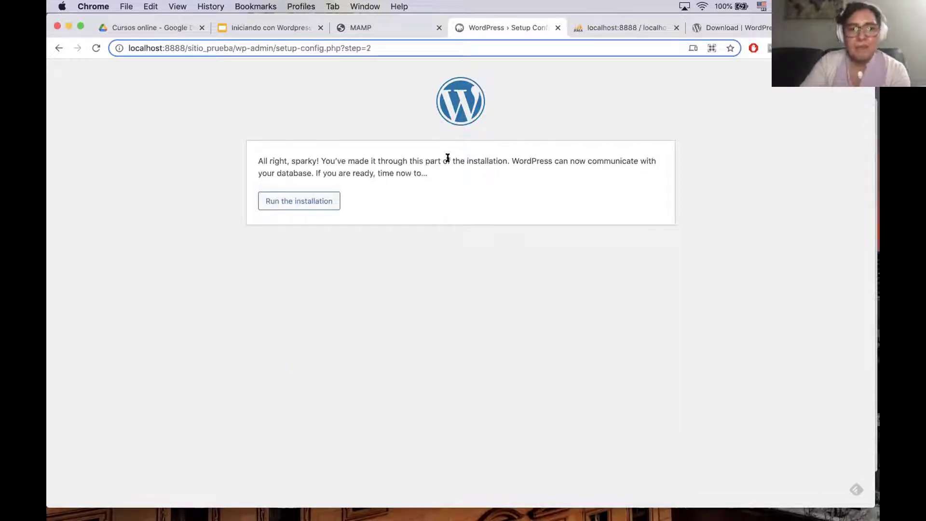
- Run the WordPress installation to reach the site information form
{"action": "left_click", "coordinate": [293, 202]}
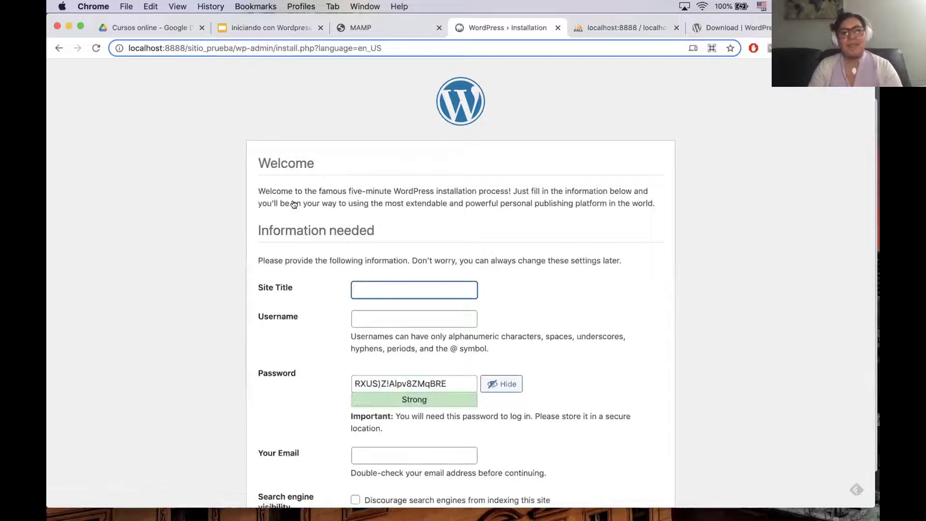
{"action": "scroll", "coordinate": [689, 366], "scroll_direction": "down", "scroll_amount": 3}
{"action": "scroll", "coordinate": [688, 367], "scroll_direction": "up", "scroll_amount": 3}
{"action": "scroll", "coordinate": [689, 367], "scroll_direction": "down", "scroll_amount": 4}
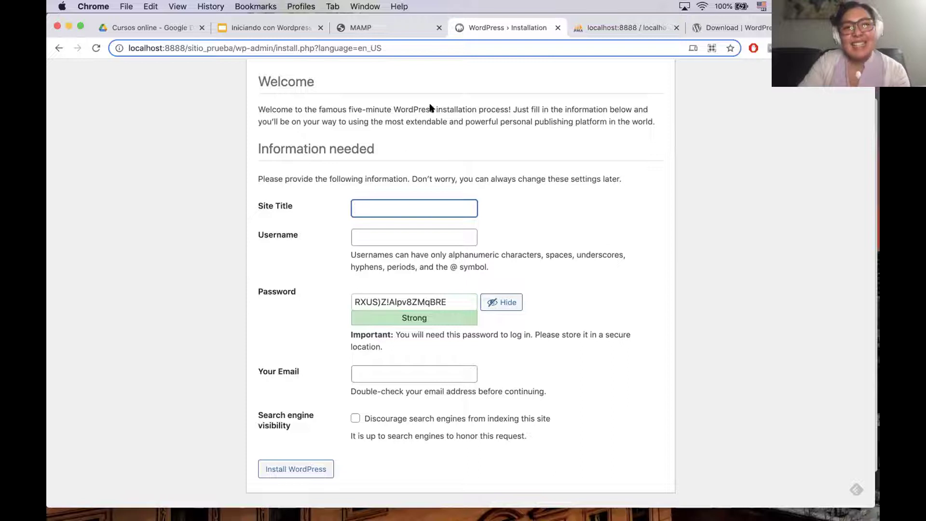
- Enter the site title Test and an admin username
{"action": "left_click", "coordinate": [378, 205]}
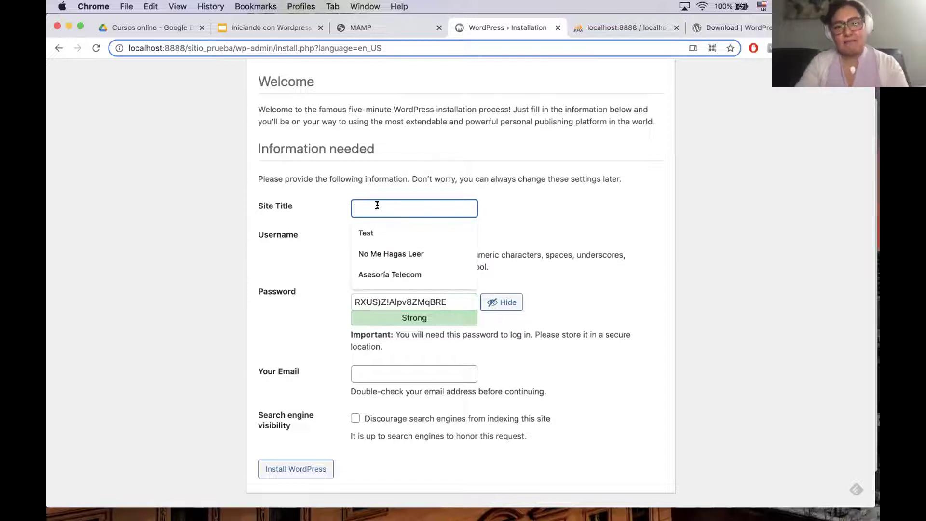
{"action": "type", "text": "Test"}
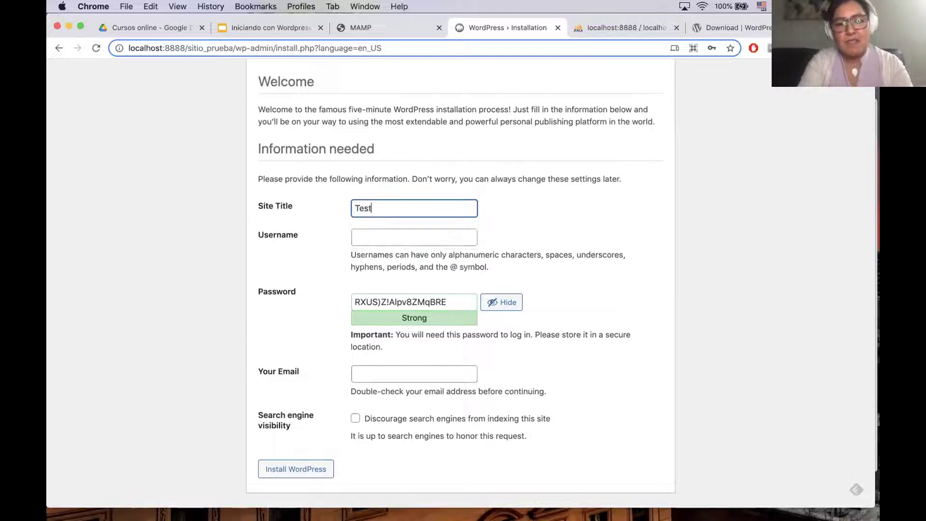
{"action": "left_click", "coordinate": [560, 217]}
{"action": "left_click", "coordinate": [447, 236]}
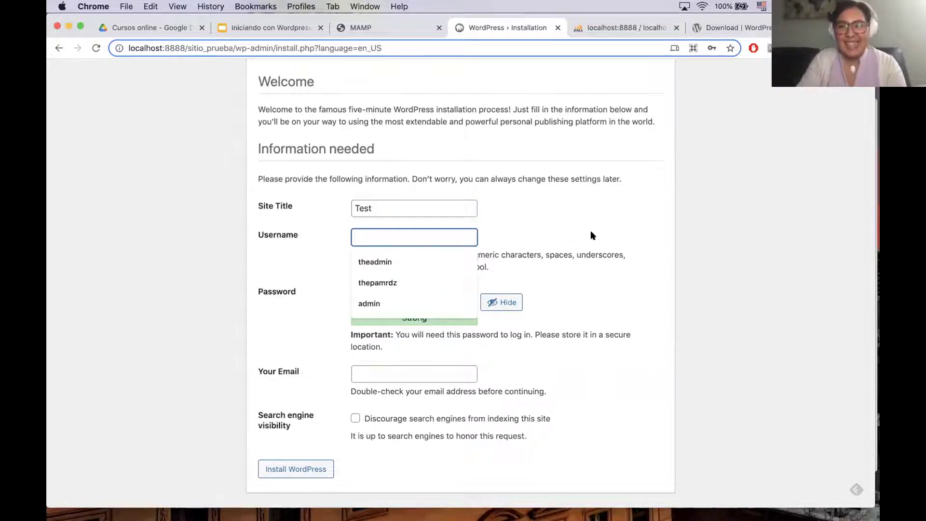
{"action": "type", "text": "t"}
{"action": "key", "text": "BackSpace"}
{"action": "type", "text": "pamrdz"}
{"action": "left_click", "coordinate": [298, 253]}
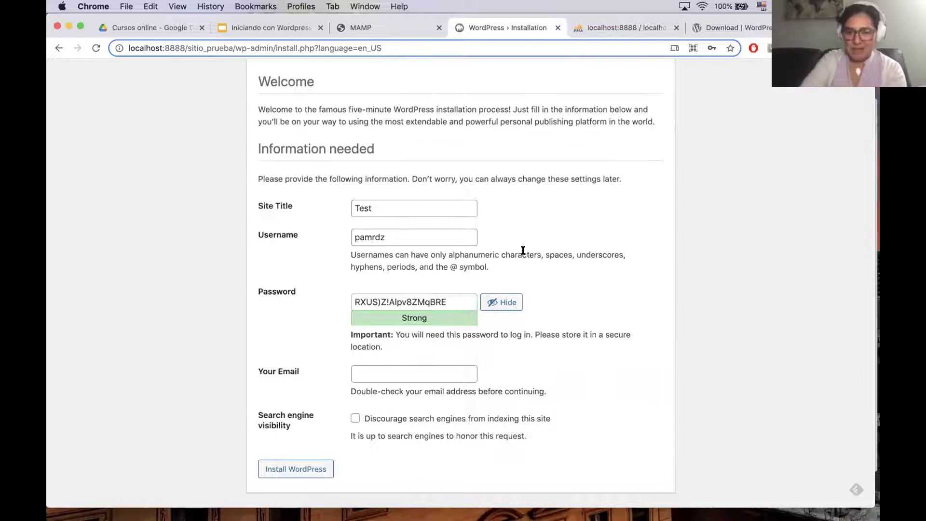
- Replace the generated password with a simple, very weak password
{"action": "triple_click", "coordinate": [458, 296]}
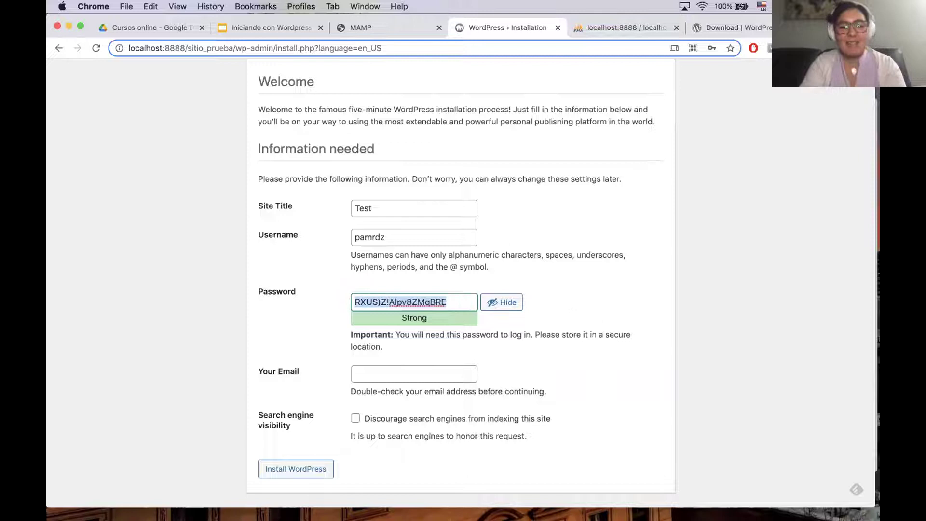
{"action": "type", "text": "password"}
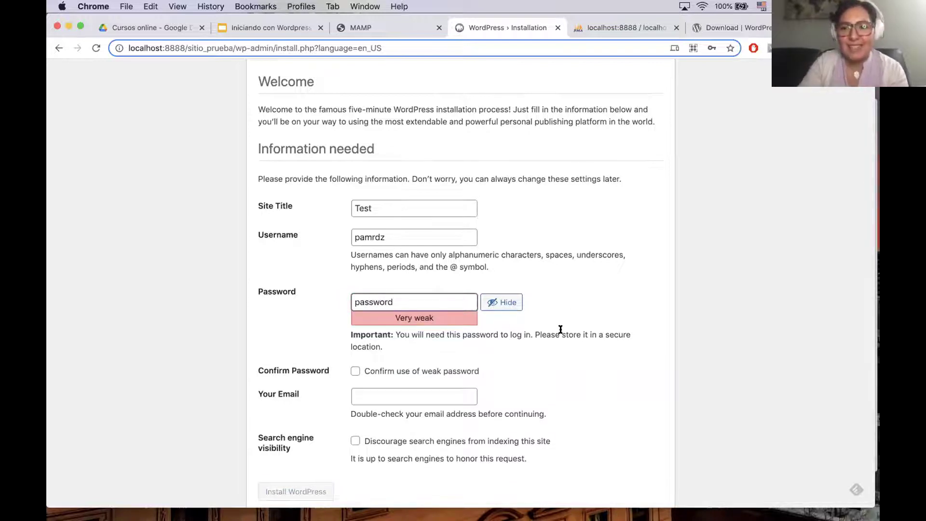
{"action": "scroll", "coordinate": [558, 328], "scroll_direction": "down", "scroll_amount": 1}
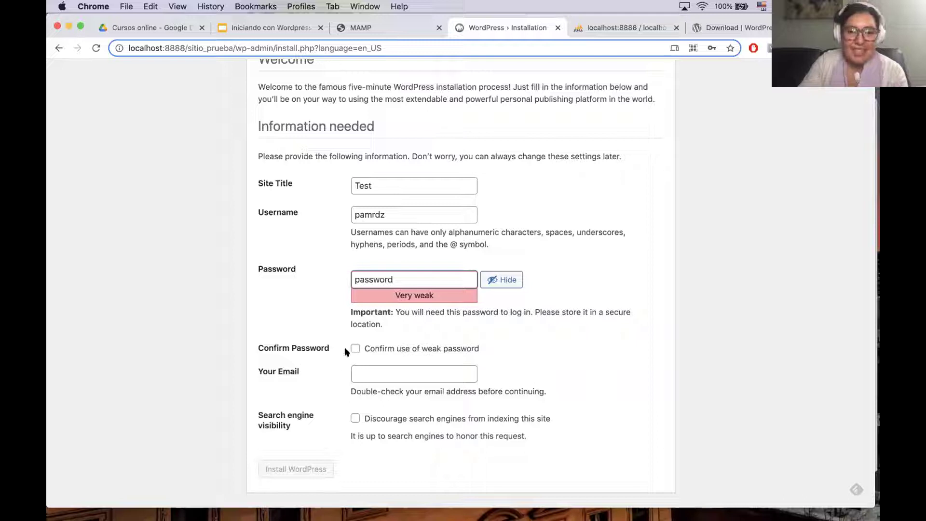
{"action": "left_click_drag", "start_coordinate": [259, 349], "coordinate": [368, 351]}
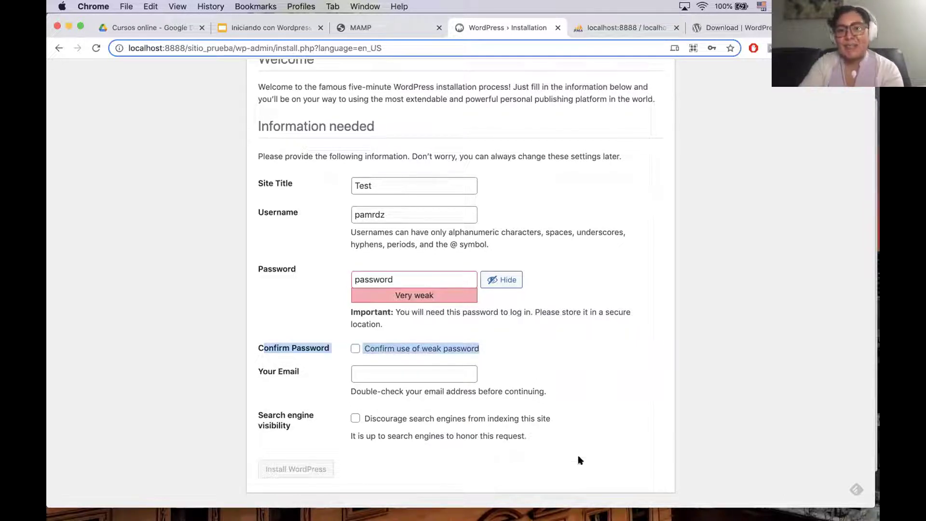
{"action": "left_click", "coordinate": [608, 367]}
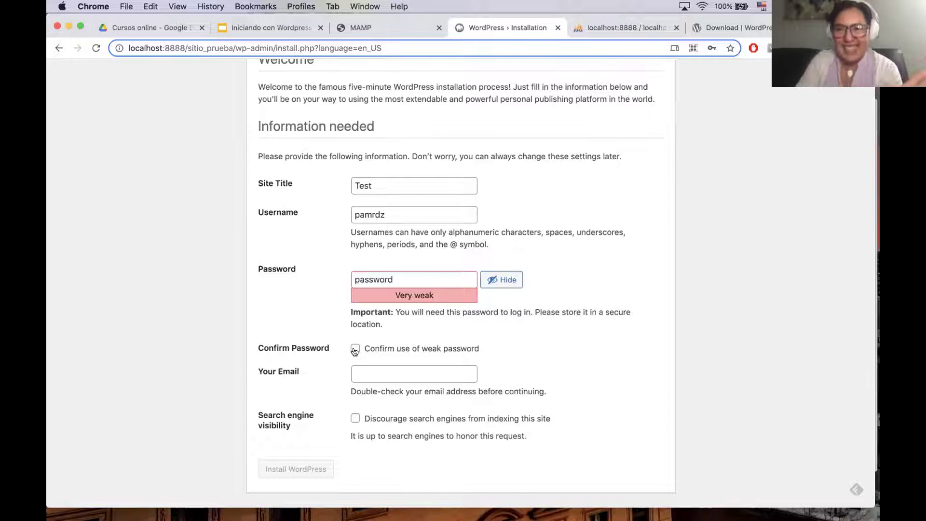
- Confirm use of the weak password and fill in the admin email address
{"action": "left_click", "coordinate": [355, 349]}
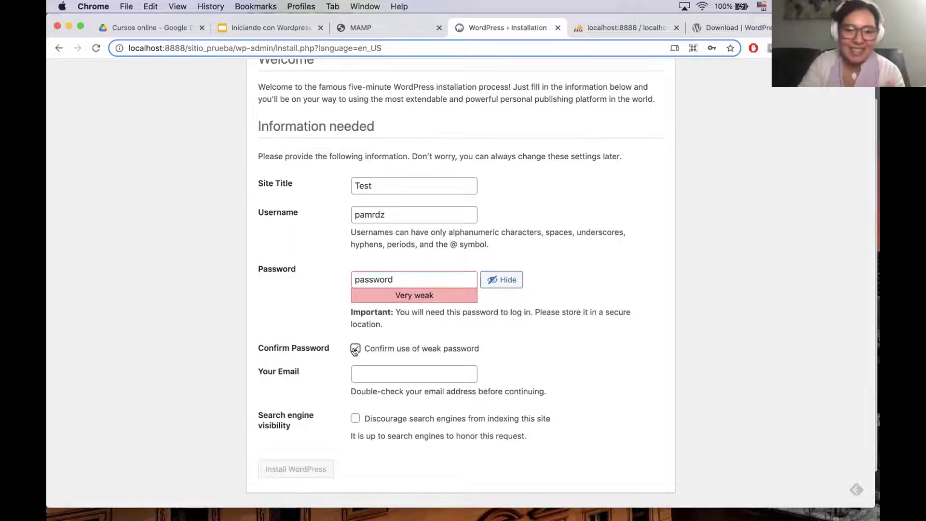
{"action": "left_click", "coordinate": [354, 369]}
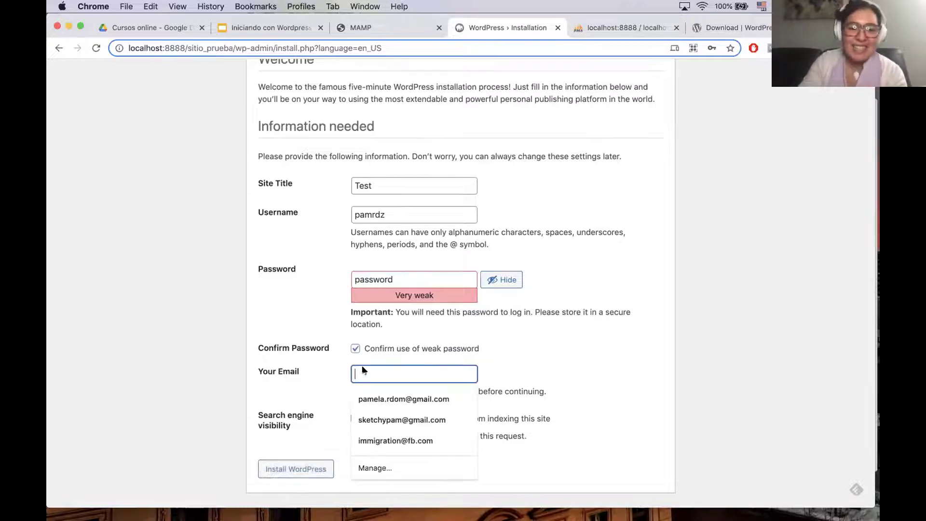
{"action": "left_click", "coordinate": [453, 399]}
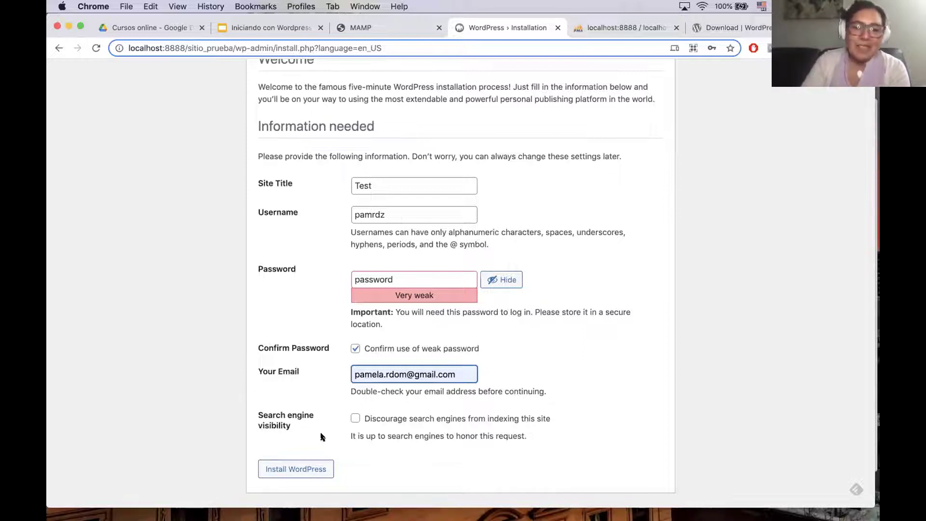
{"action": "left_click", "coordinate": [275, 415]}
- Leave search engine indexing allowed and install WordPress
{"action": "left_click_drag", "start_coordinate": [274, 415], "coordinate": [317, 426]}
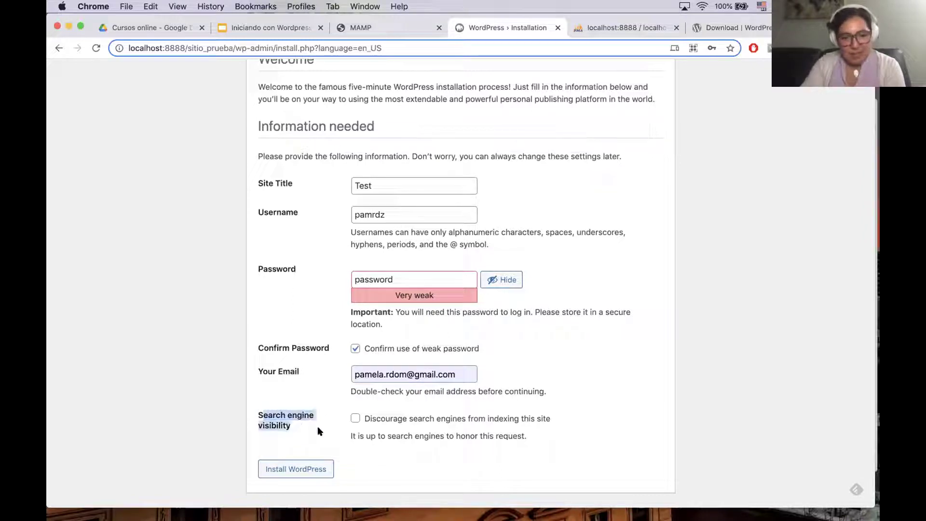
{"action": "left_click", "coordinate": [320, 423]}
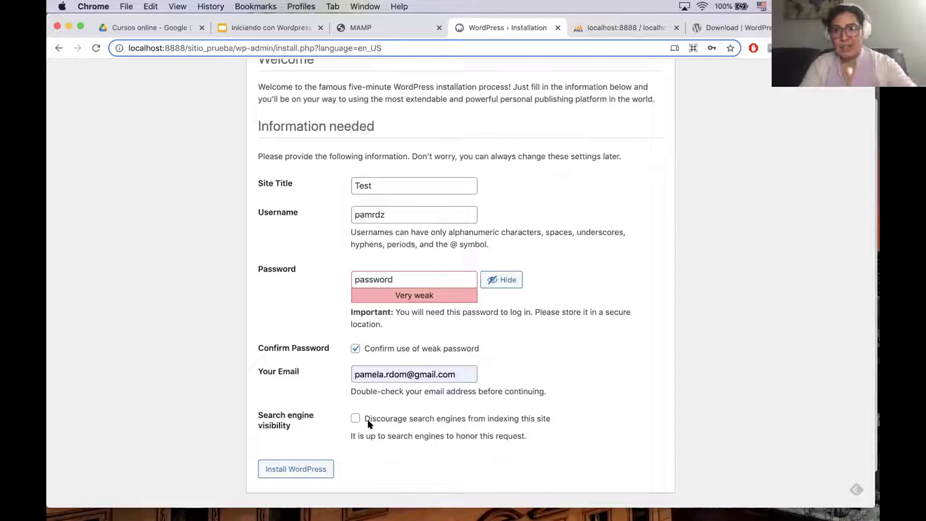
{"action": "left_click", "coordinate": [355, 419]}
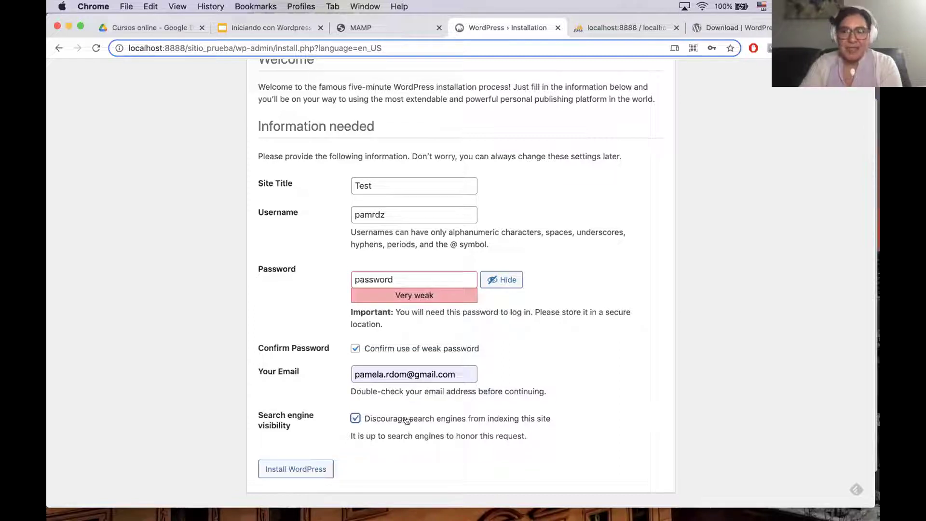
{"action": "left_click", "coordinate": [355, 419]}
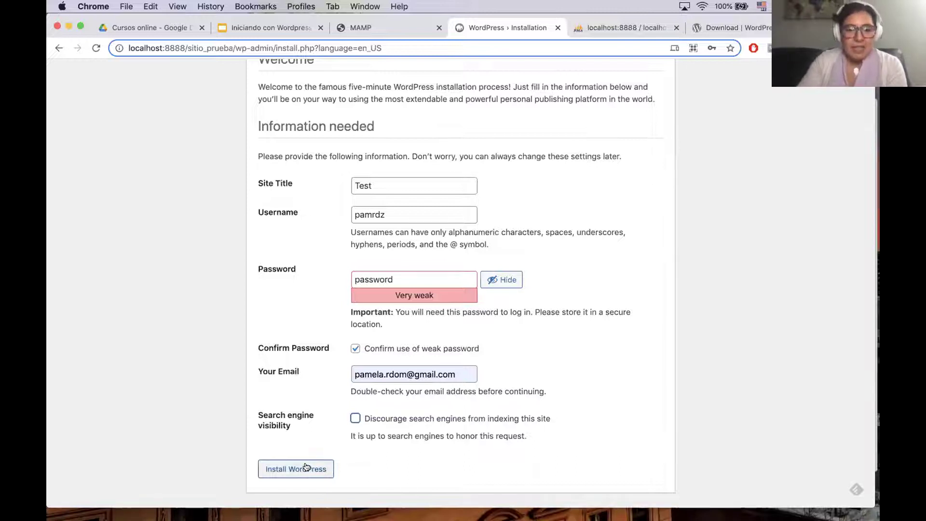
{"action": "left_click_drag", "start_coordinate": [361, 418], "coordinate": [348, 436]}
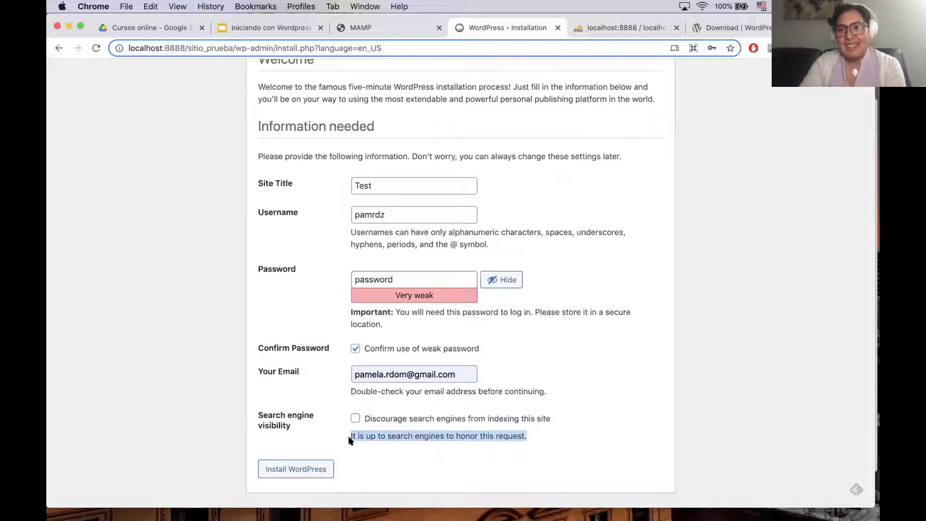
{"action": "left_click", "coordinate": [400, 473]}
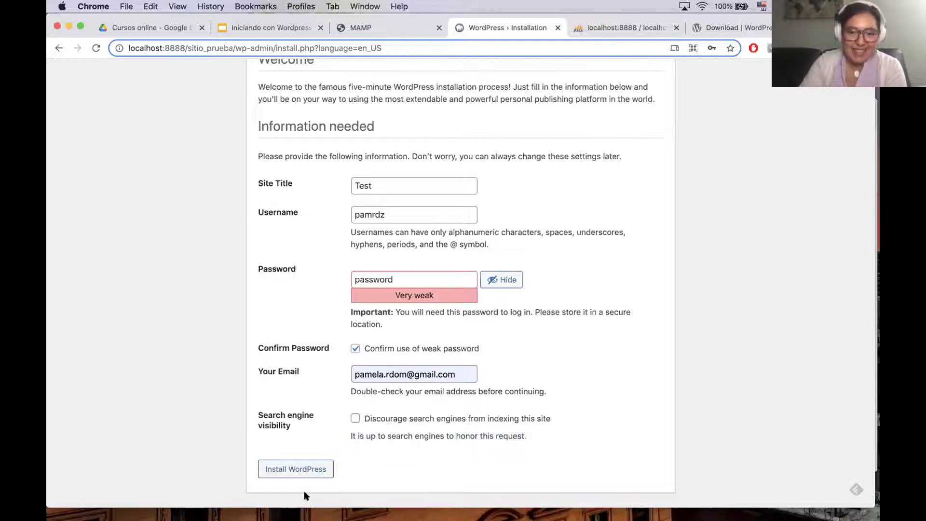
{"action": "left_click", "coordinate": [304, 469]}
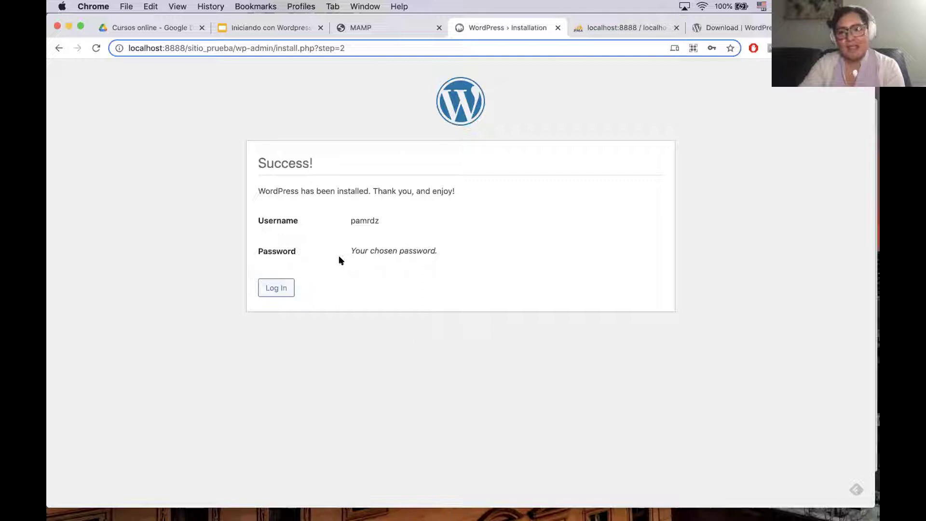
- Log in with the new admin username and password to open the Test site Dashboard
{"action": "left_click", "coordinate": [268, 288]}
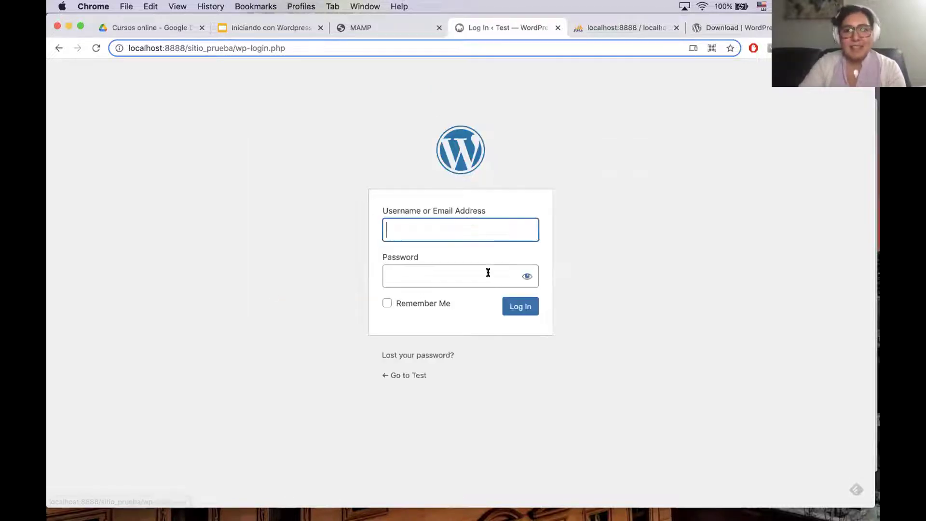
{"action": "left_click", "coordinate": [486, 228]}
{"action": "type", "text": "pam"}
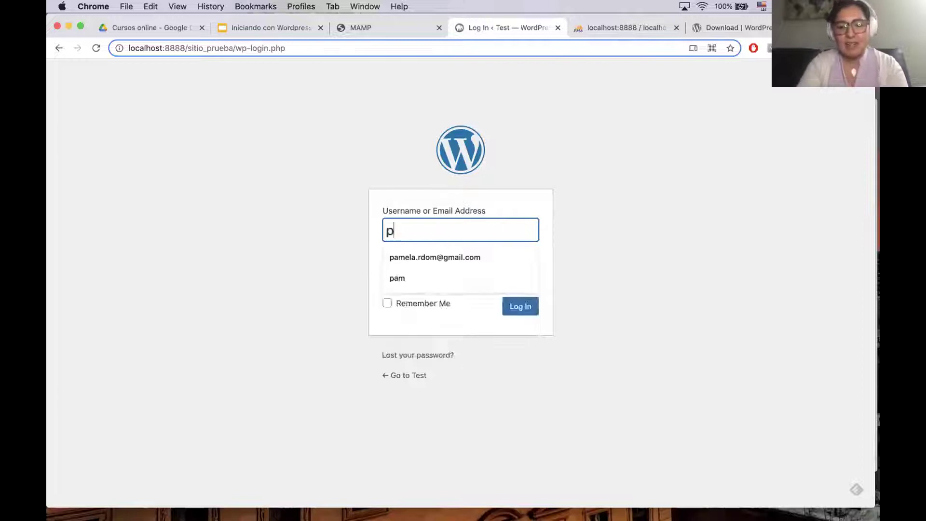
{"action": "left_click", "coordinate": [651, 223]}
{"action": "left_click", "coordinate": [424, 274]}
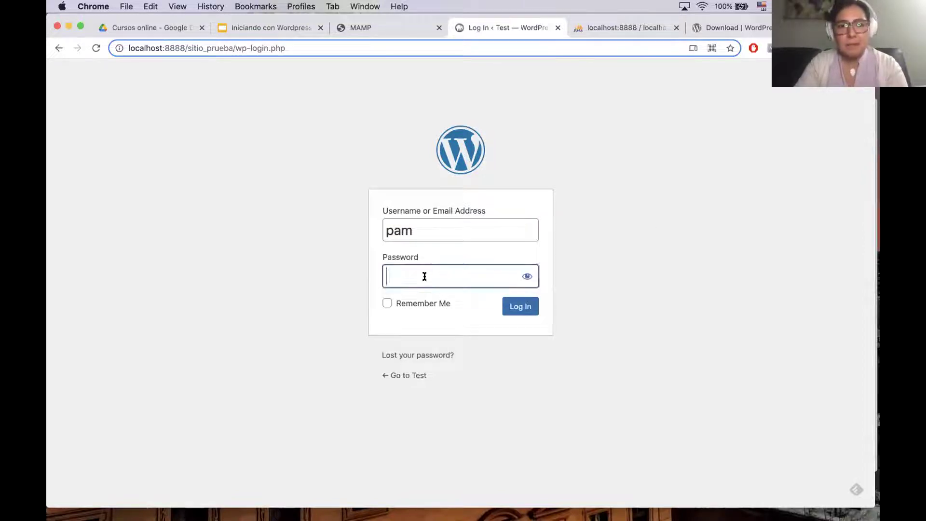
{"action": "type", "text": "pam"}
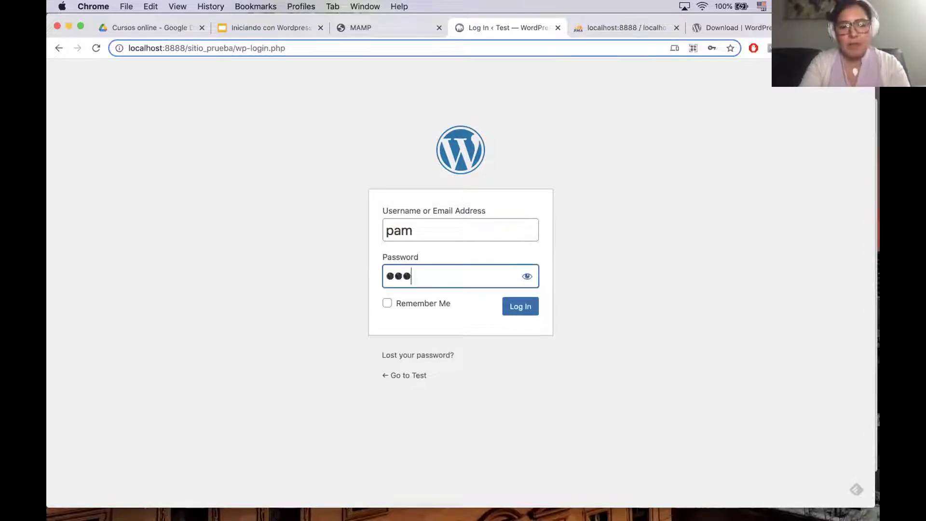
{"action": "left_click", "coordinate": [430, 230]}
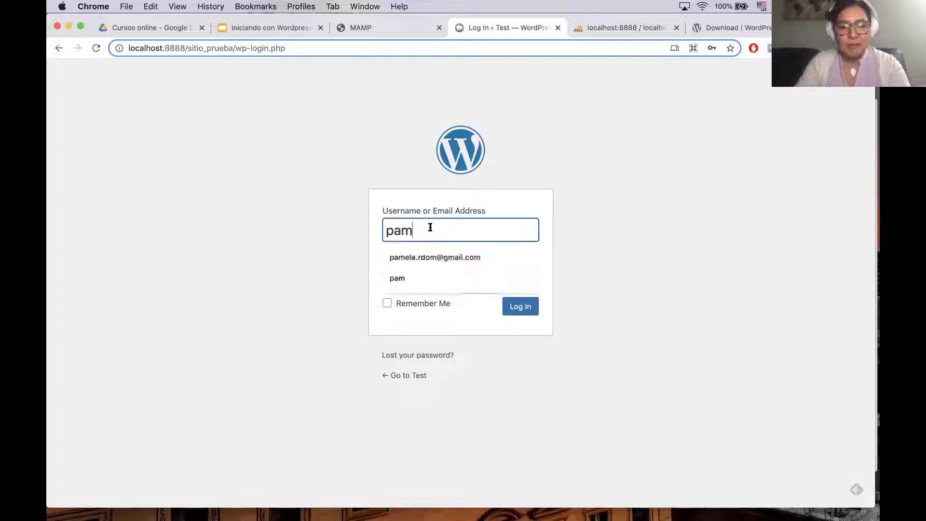
{"action": "type", "text": "rd"}
{"action": "left_click", "coordinate": [445, 274]}
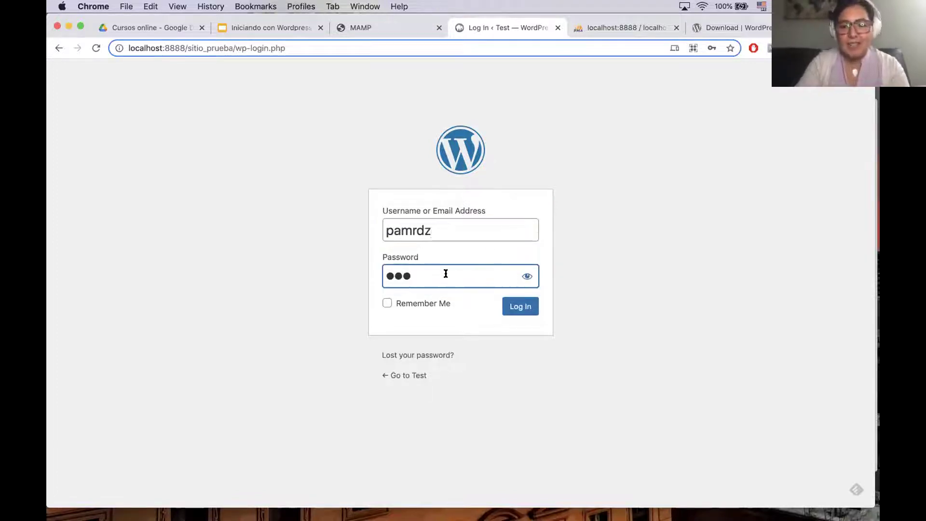
{"action": "key", "text": "BackSpace"}
{"action": "key", "text": "BackSpace"}
{"action": "key", "text": "BackSpace"}
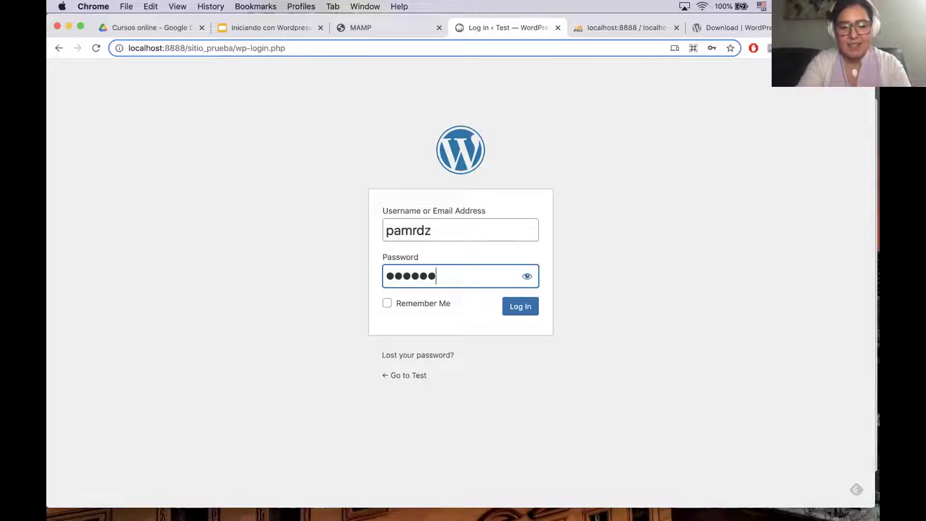
{"action": "key", "text": "BackSpace"}
{"action": "key", "text": "BackSpace"}
{"action": "key", "text": "BackSpace"}
{"action": "key", "text": "BackSpace"}
{"action": "key", "text": "BackSpace"}
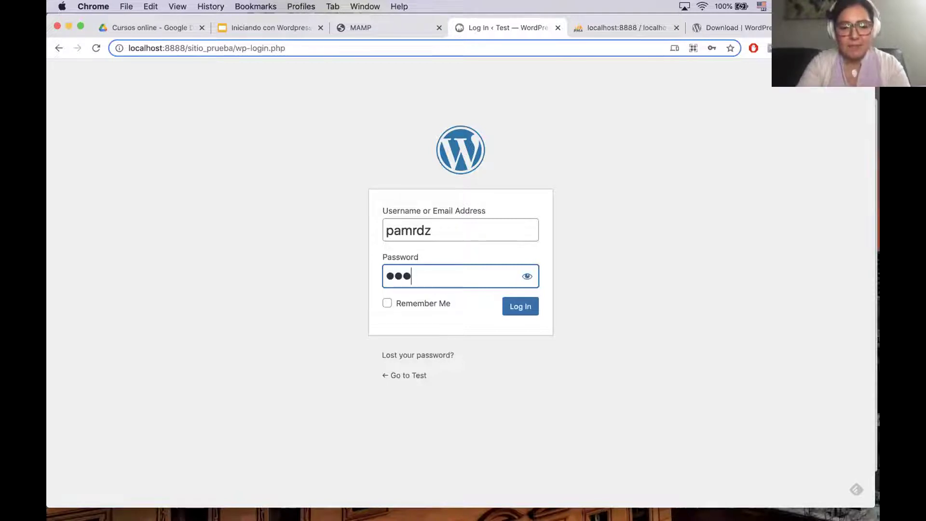
{"action": "key", "text": "Return"}
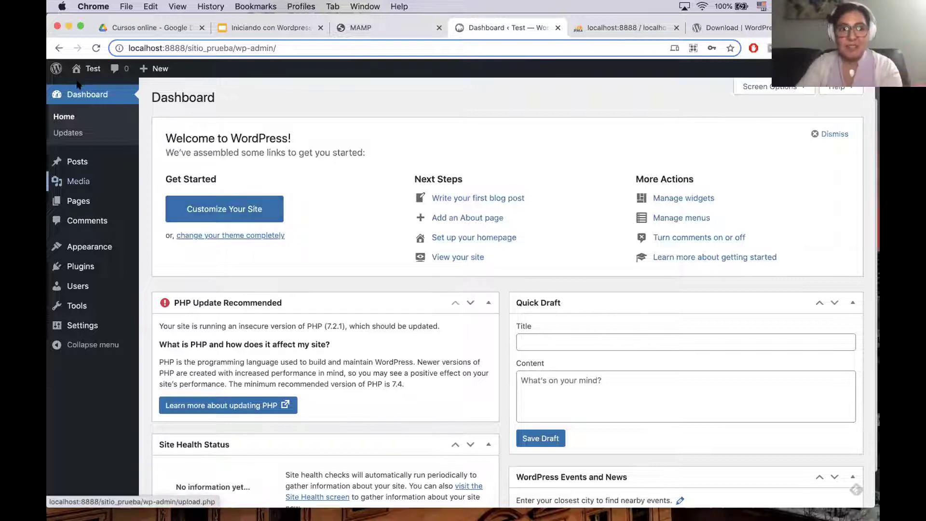
- Open the Test site's front page in a new tab and scroll through the Hello world post
{"action": "right_click", "coordinate": [90, 73]}
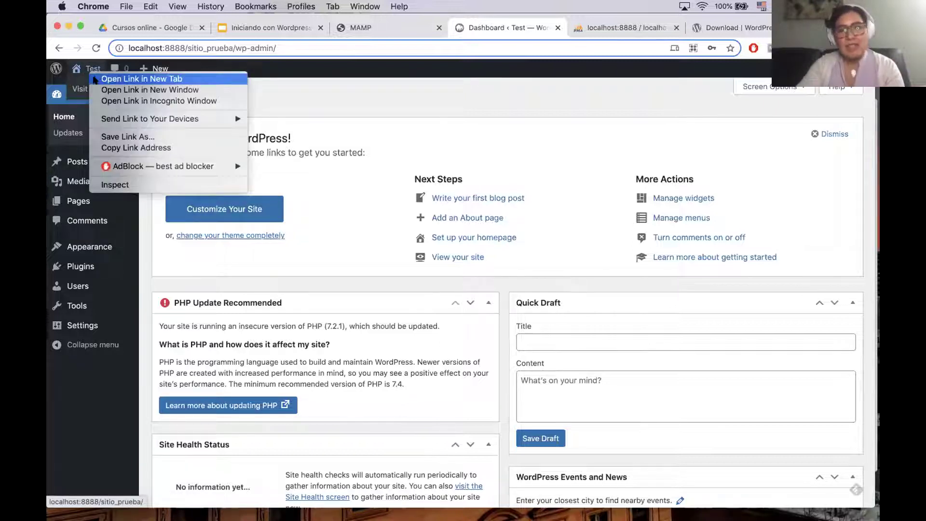
{"action": "left_click", "coordinate": [95, 78]}
{"action": "left_click", "coordinate": [525, 28]}
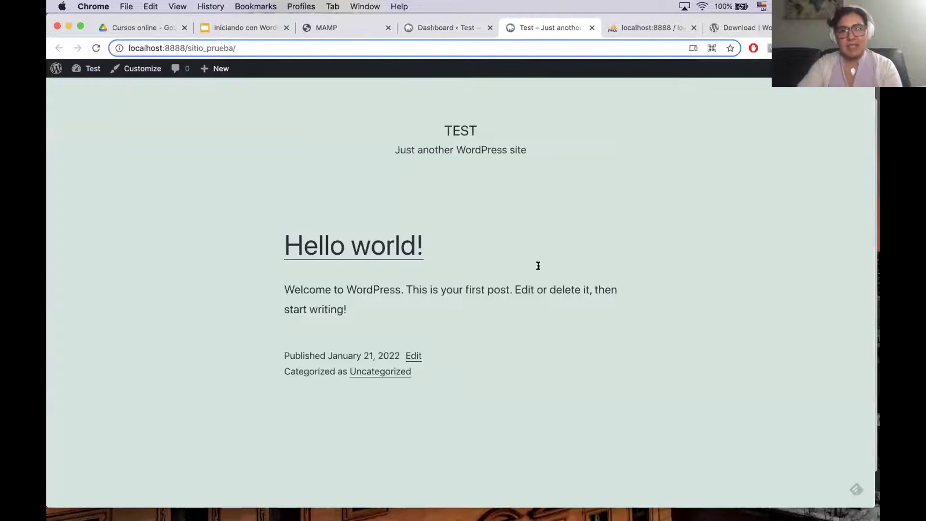
{"action": "scroll", "coordinate": [599, 419], "scroll_direction": "down", "scroll_amount": 3}
{"action": "scroll", "coordinate": [600, 419], "scroll_direction": "up", "scroll_amount": 3}
{"action": "scroll", "coordinate": [600, 422], "scroll_direction": "down", "scroll_amount": 5}
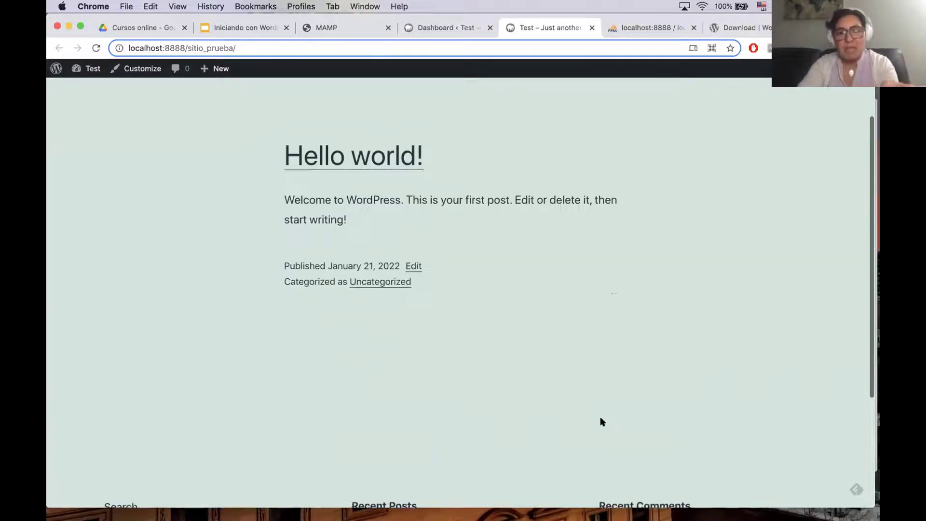
{"action": "scroll", "coordinate": [606, 422], "scroll_direction": "up", "scroll_amount": 5}
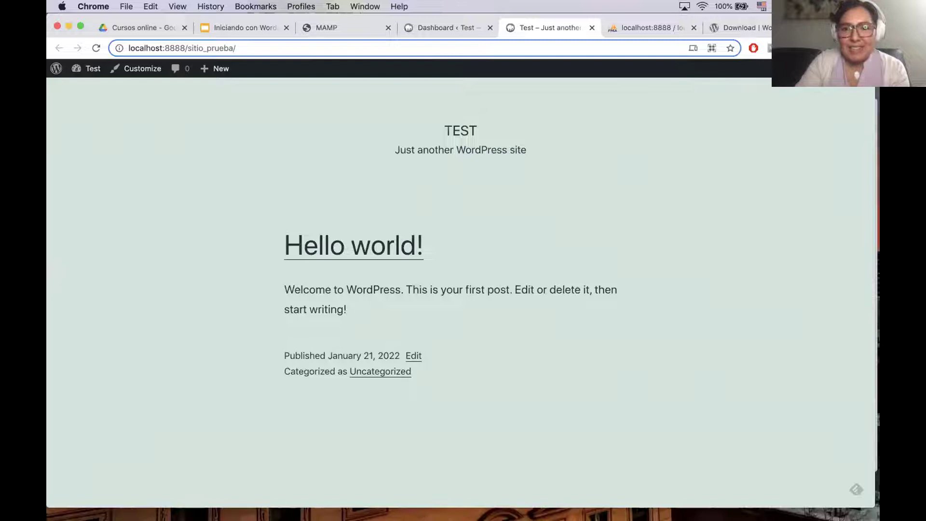
- Switch back to the admin Dashboard tab
{"action": "key", "text": "ctrl+Up"}
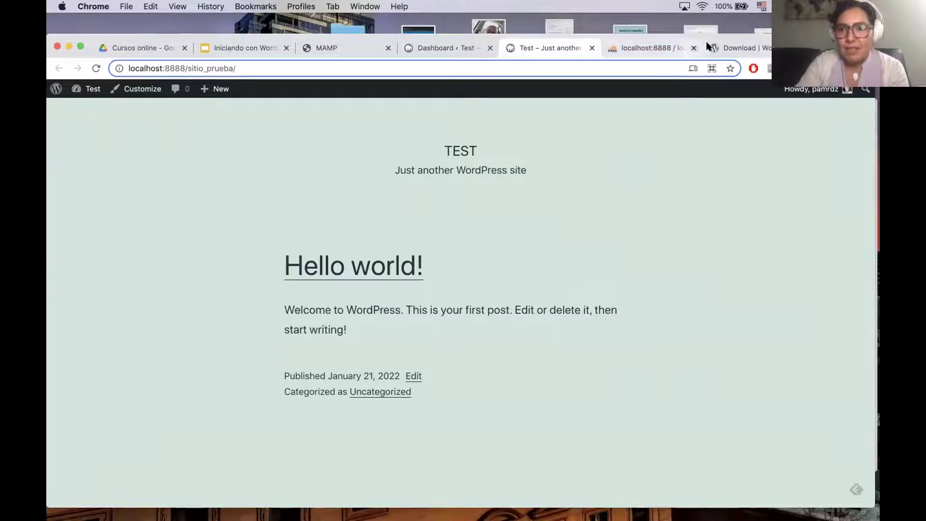
{"action": "left_click", "coordinate": [360, 32]}
{"action": "left_click", "coordinate": [421, 31]}
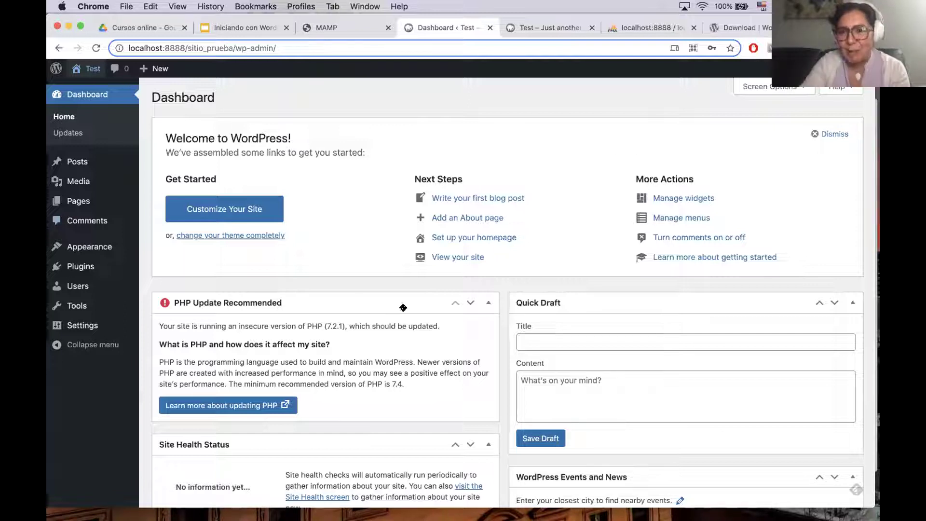
{"action": "mouse_move", "coordinate": [76, 180]}
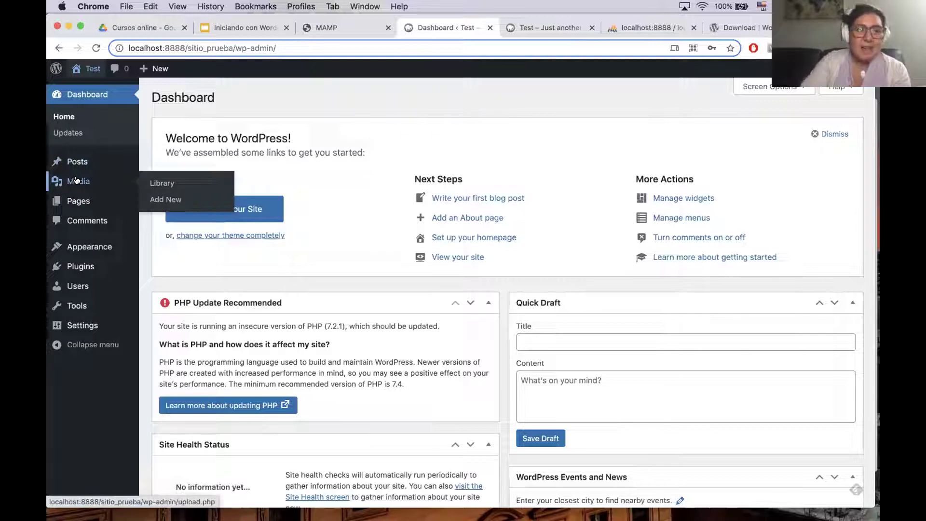
{"action": "mouse_move", "coordinate": [73, 202]}
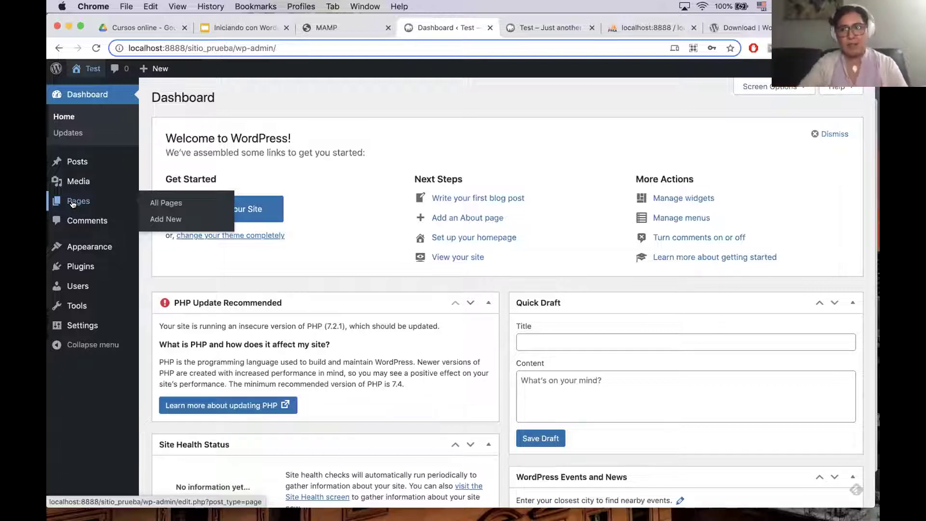
{"action": "mouse_move", "coordinate": [82, 160]}
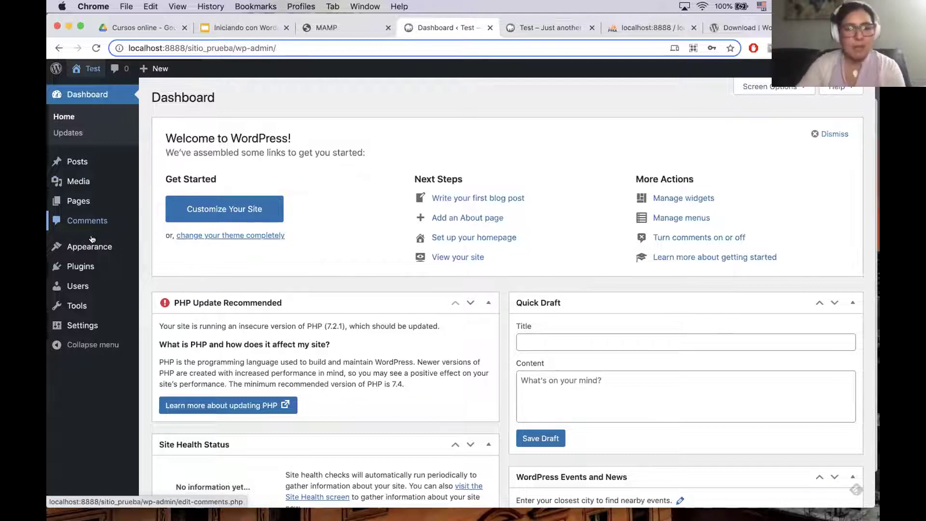
{"action": "mouse_move", "coordinate": [98, 249]}
{"action": "scroll", "coordinate": [99, 250], "scroll_direction": "down", "scroll_amount": 1}
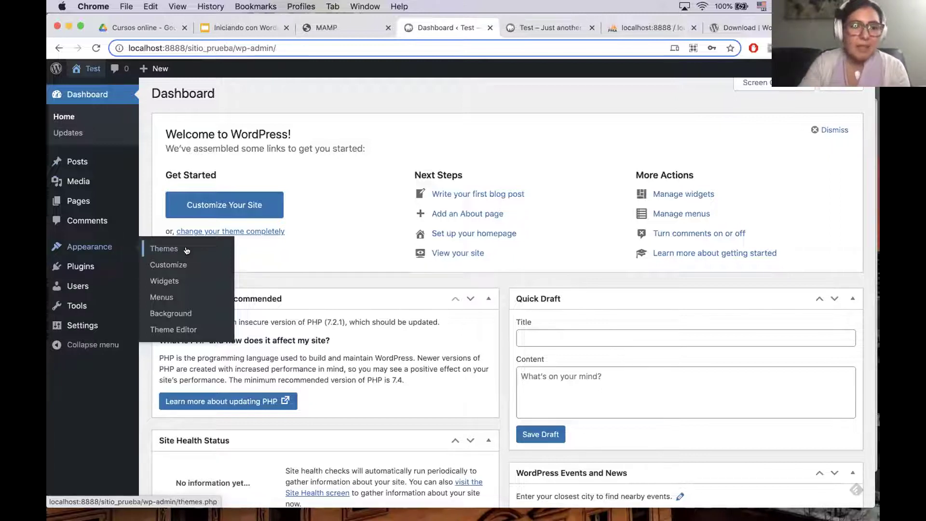
{"action": "scroll", "coordinate": [159, 250], "scroll_direction": "down", "scroll_amount": 1}
- Go to Appearance > Themes and choose Add New to browse popular themes like Astra
{"action": "left_click", "coordinate": [159, 250]}
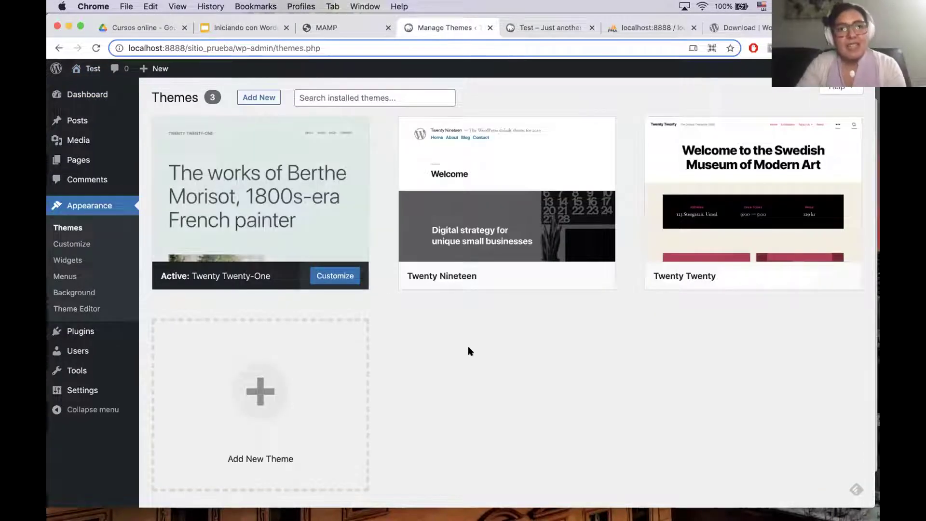
{"action": "mouse_move", "coordinate": [206, 199]}
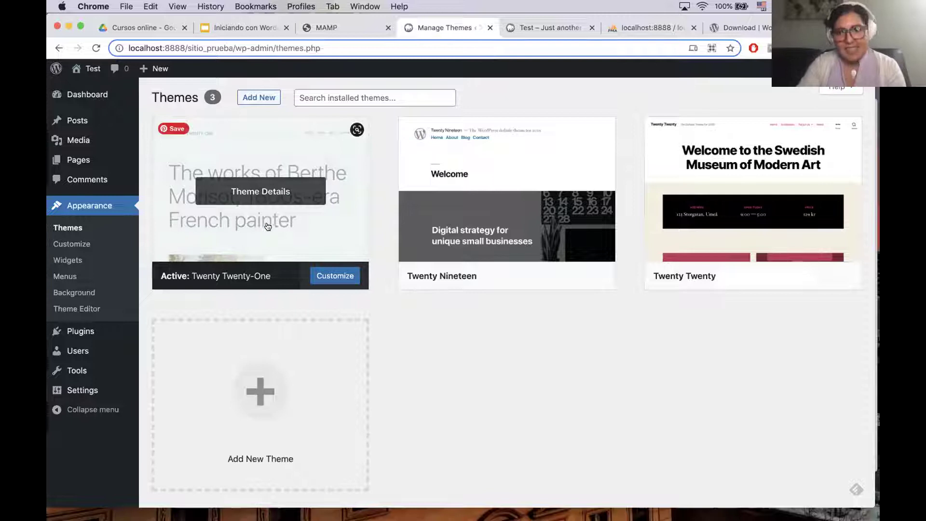
{"action": "scroll", "coordinate": [257, 230], "scroll_direction": "down", "scroll_amount": 2}
{"action": "scroll", "coordinate": [257, 230], "scroll_direction": "up", "scroll_amount": 2}
{"action": "mouse_move", "coordinate": [572, 226]}
{"action": "mouse_move", "coordinate": [740, 231]}
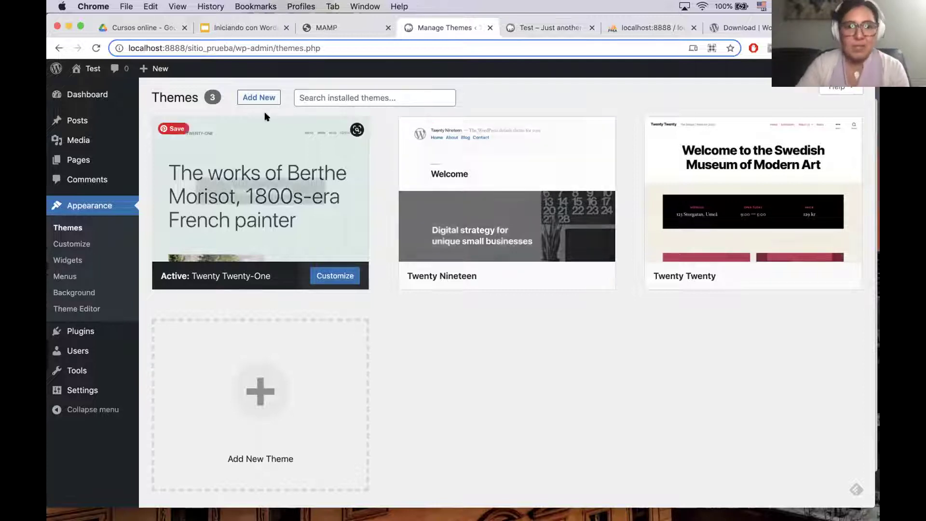
{"action": "left_click", "coordinate": [335, 96]}
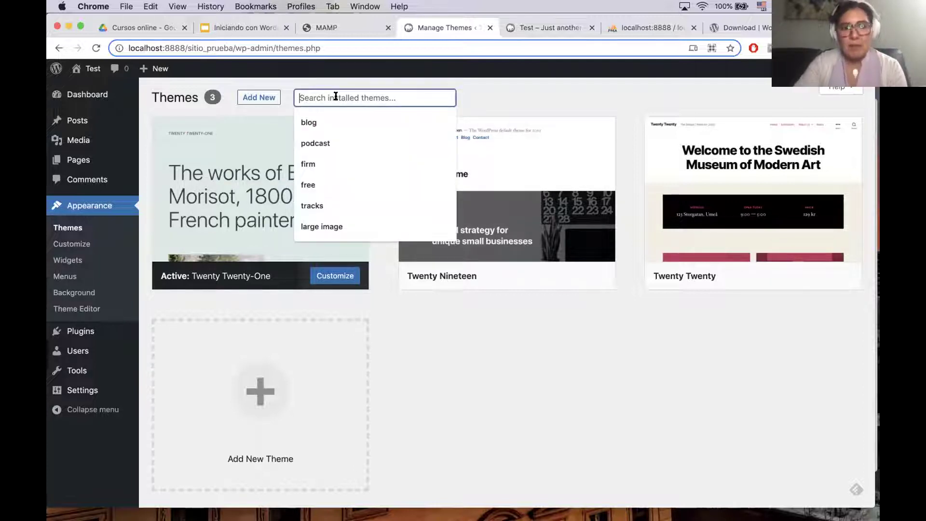
{"action": "left_click", "coordinate": [261, 97]}
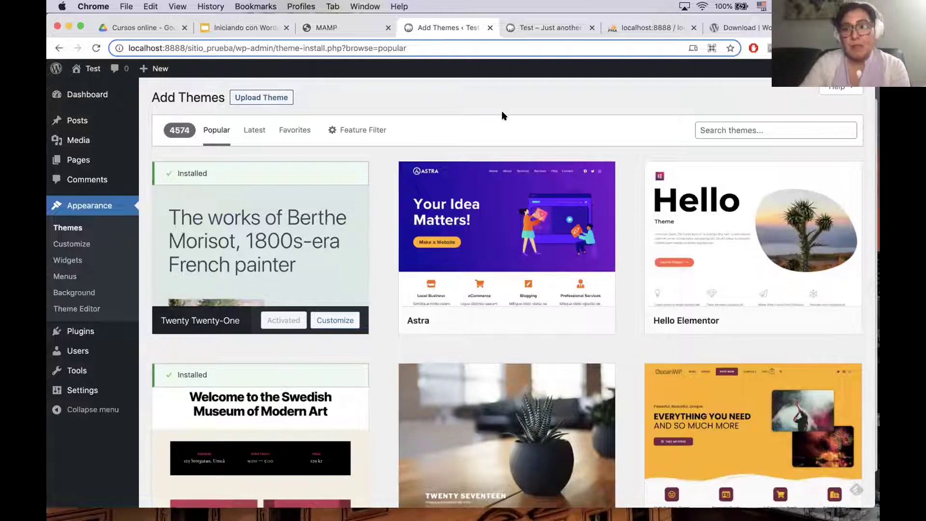
- Search the available themes for 'clean'
{"action": "scroll", "coordinate": [502, 111], "scroll_direction": "down", "scroll_amount": 6}
{"action": "scroll", "coordinate": [501, 121], "scroll_direction": "down", "scroll_amount": 10}
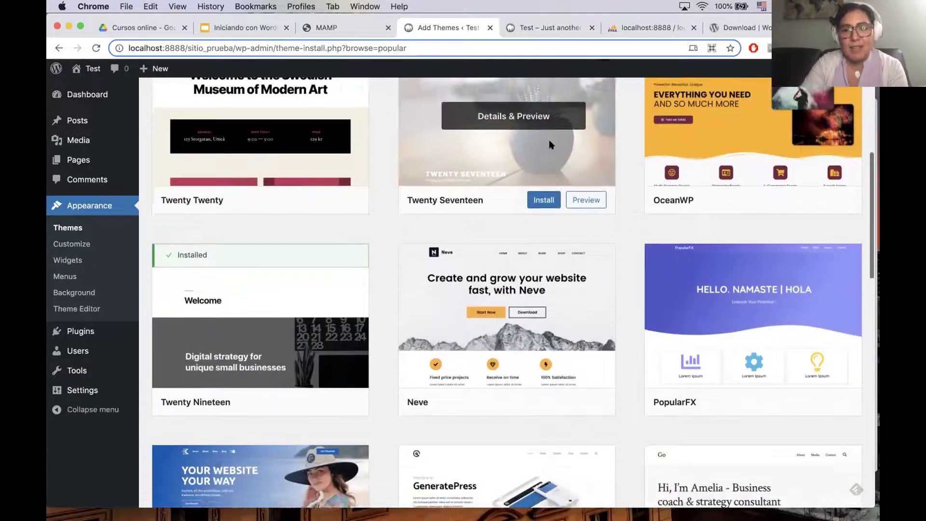
{"action": "scroll", "coordinate": [549, 147], "scroll_direction": "up", "scroll_amount": 15}
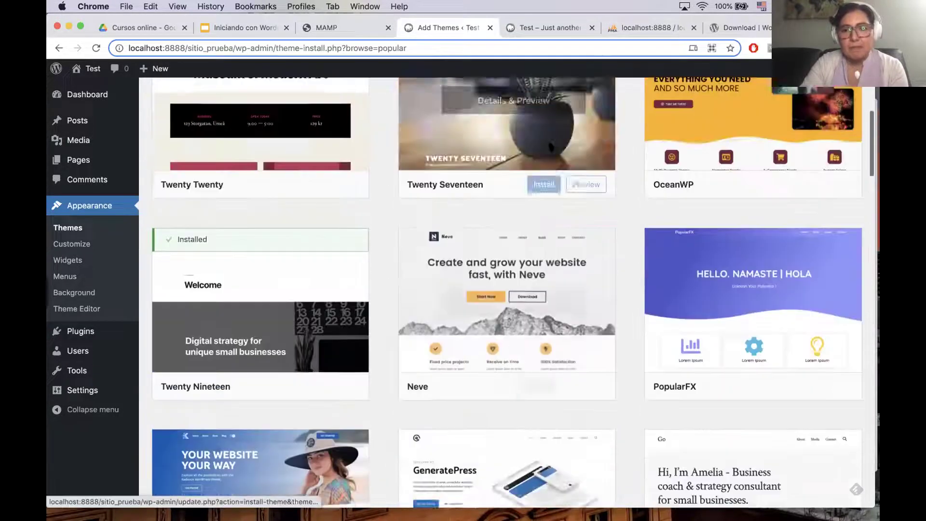
{"action": "left_click", "coordinate": [708, 129]}
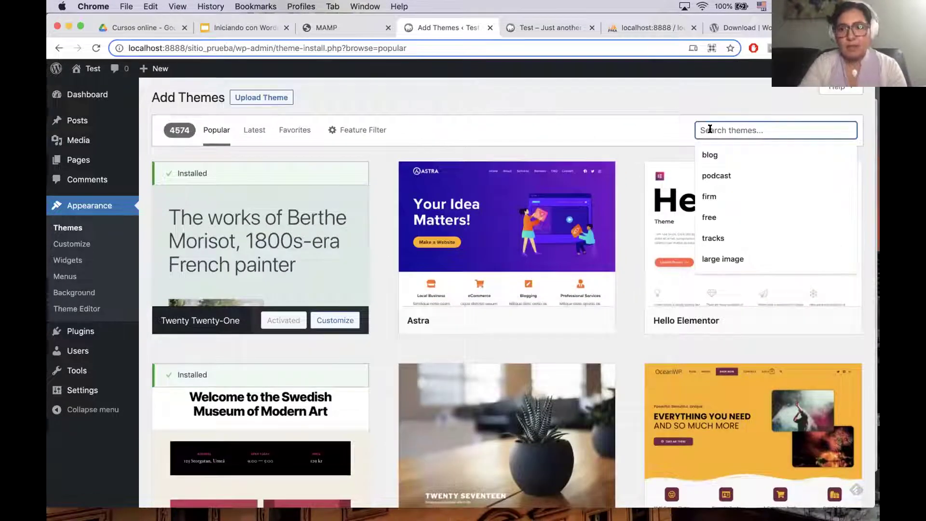
{"action": "type", "text": "clean"}
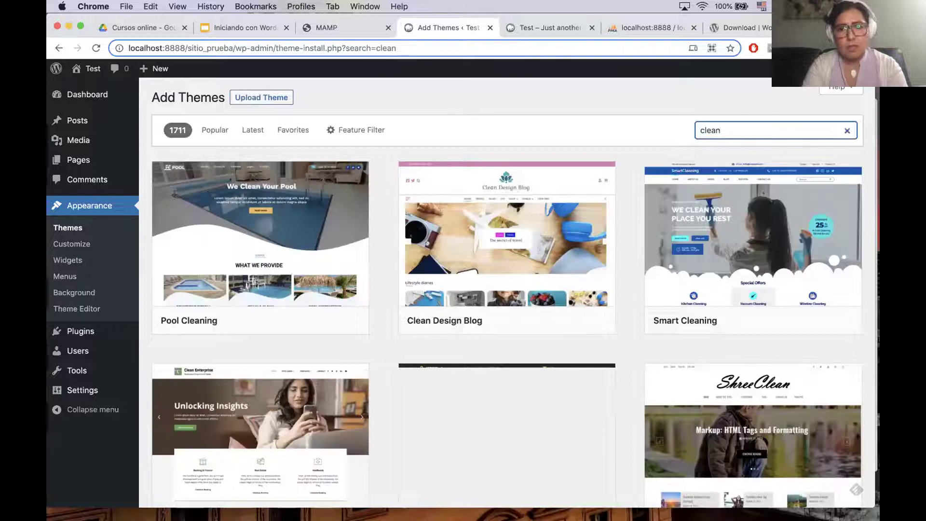
{"action": "mouse_move", "coordinate": [433, 207]}
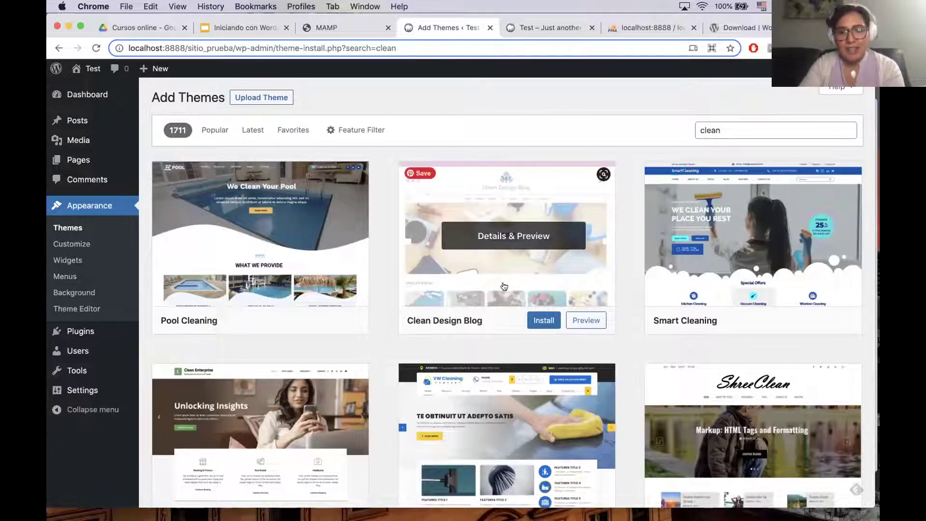
- Preview Clean Design Blog, install it, and close the preview
{"action": "left_click", "coordinate": [581, 319]}
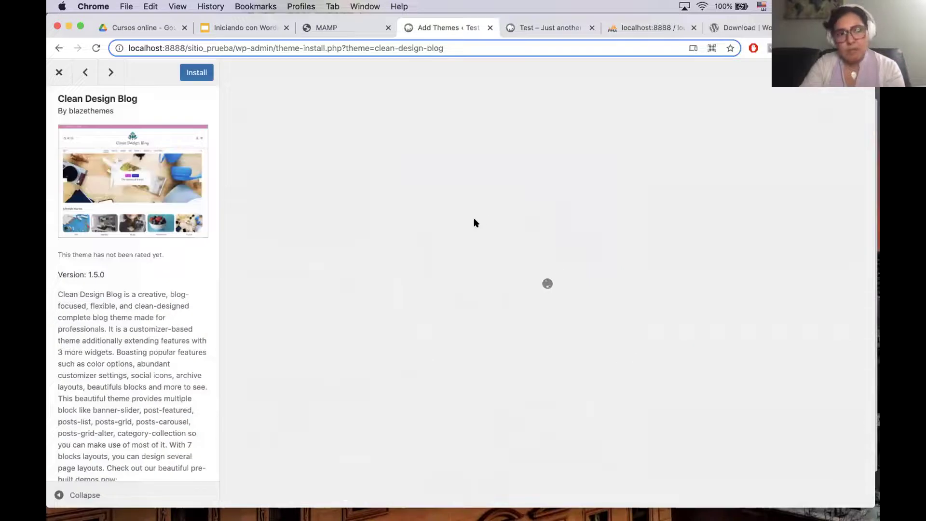
{"action": "scroll", "coordinate": [623, 275], "scroll_direction": "down", "scroll_amount": 10}
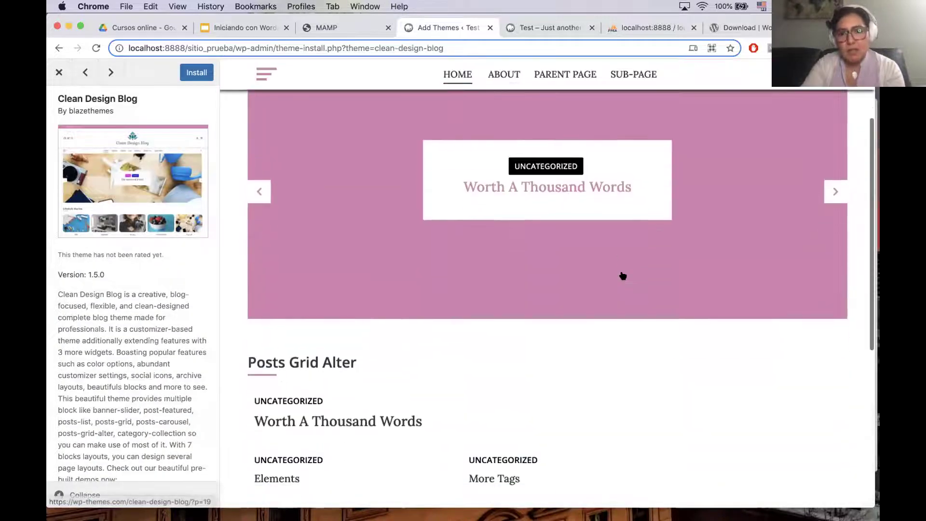
{"action": "scroll", "coordinate": [623, 275], "scroll_direction": "up", "scroll_amount": 10}
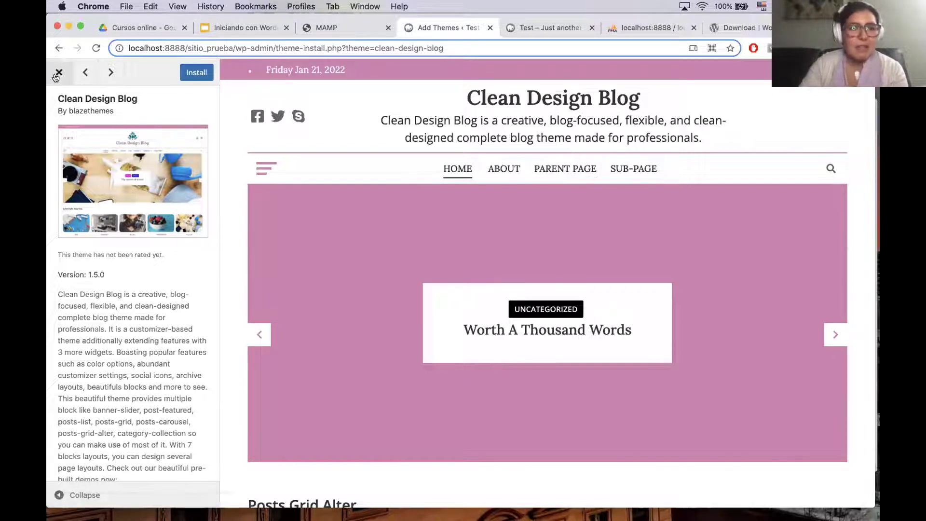
{"action": "left_click", "coordinate": [196, 74]}
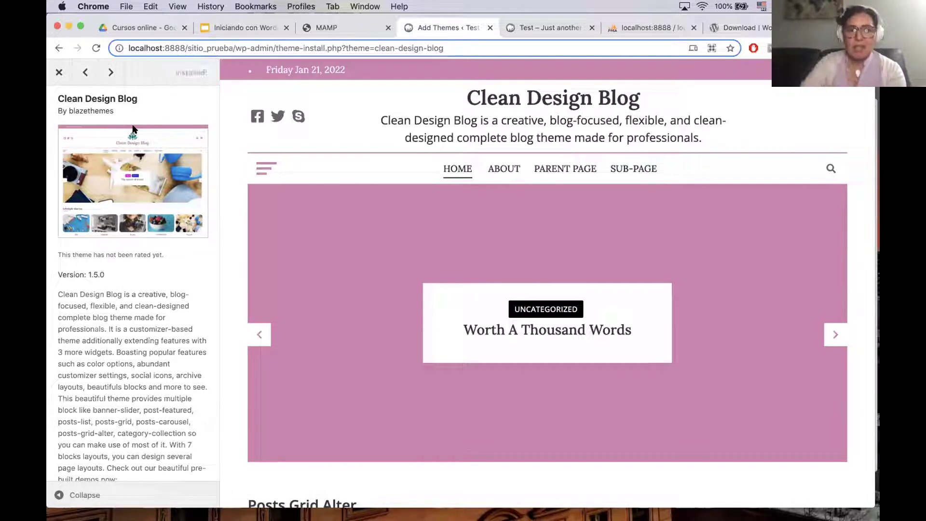
{"action": "left_click", "coordinate": [59, 72]}
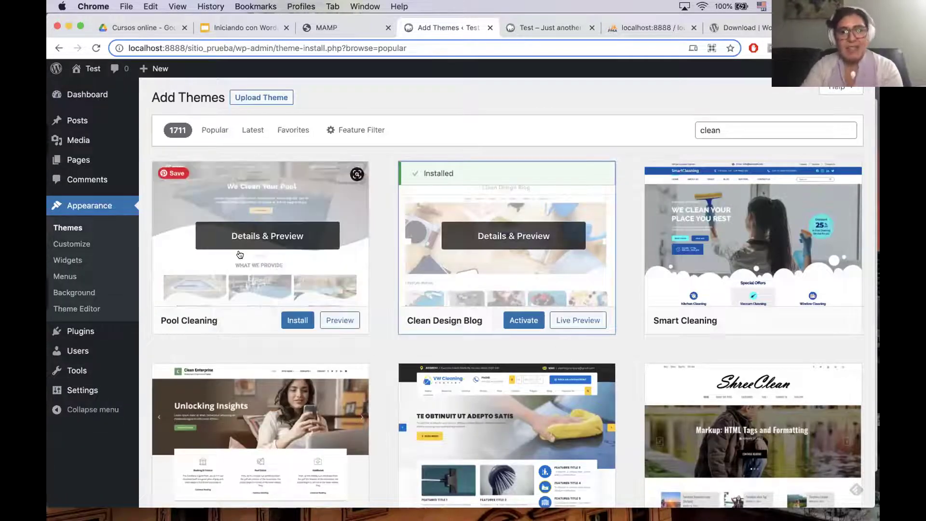
- Activate Clean Design Blog from its theme details on the Themes page
{"action": "left_click", "coordinate": [64, 230]}
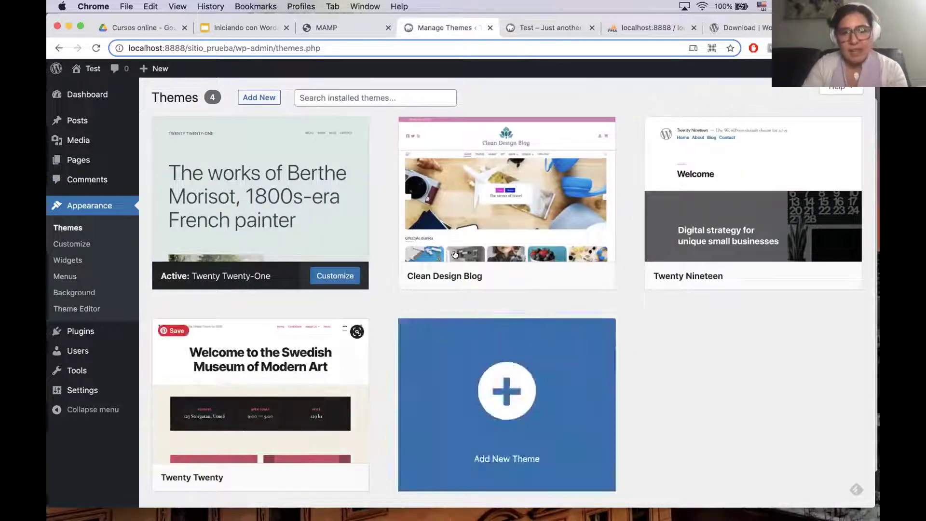
{"action": "scroll", "coordinate": [523, 280], "scroll_direction": "down", "scroll_amount": 1}
{"action": "left_click", "coordinate": [522, 279]}
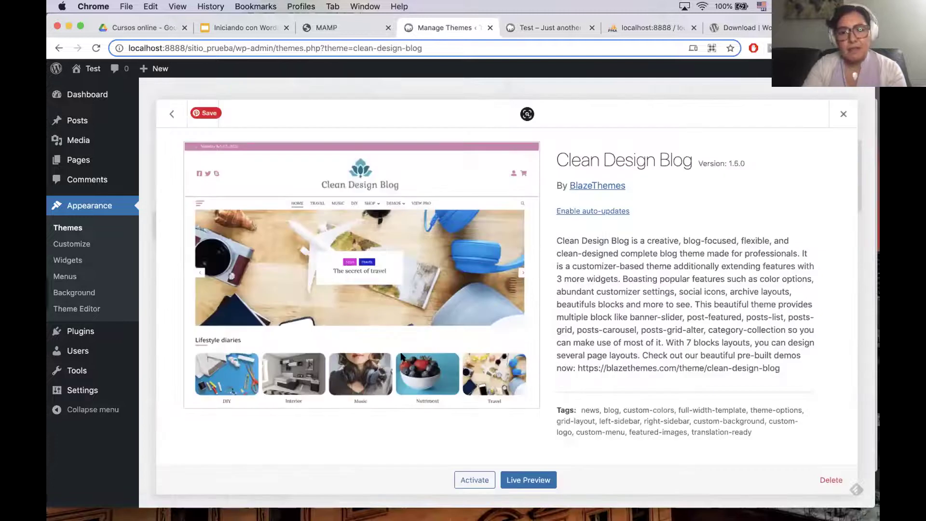
{"action": "left_click", "coordinate": [464, 481]}
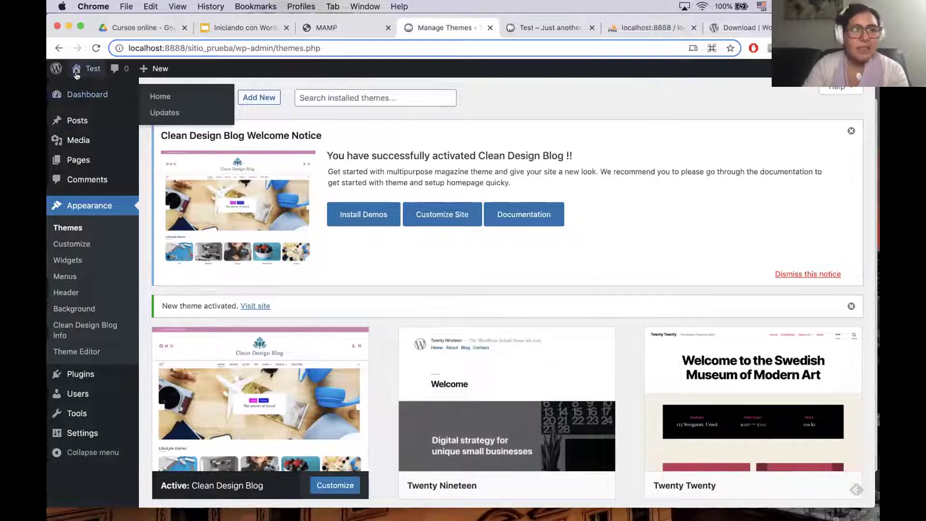
- Reload the site's front page and scroll through the new pink Clean Design Blog layout
{"action": "left_click", "coordinate": [549, 27]}
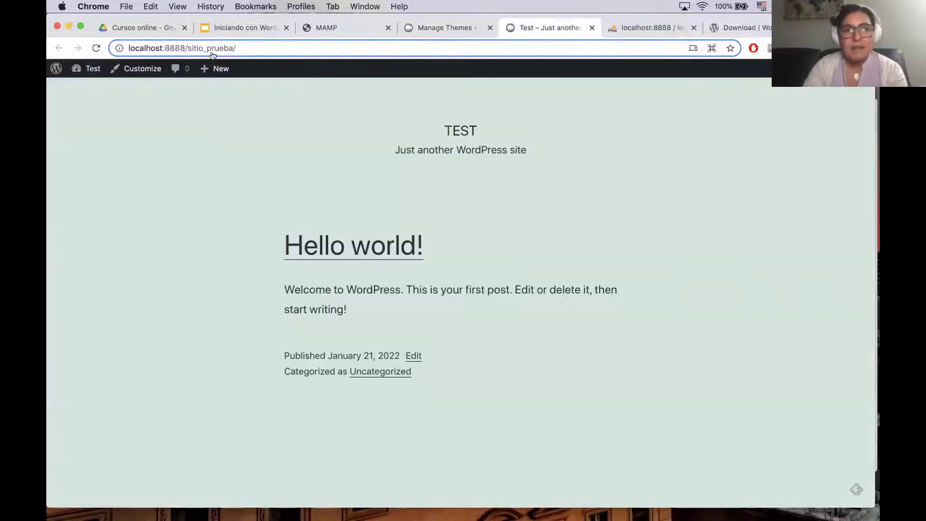
{"action": "left_click", "coordinate": [91, 44]}
{"action": "scroll", "coordinate": [290, 284], "scroll_direction": "down", "scroll_amount": 5}
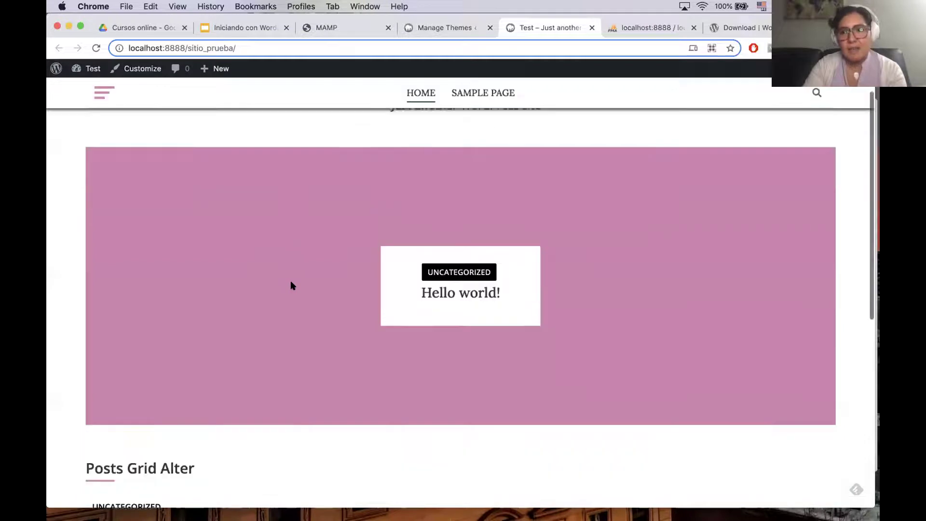
{"action": "scroll", "coordinate": [292, 286], "scroll_direction": "down", "scroll_amount": 5}
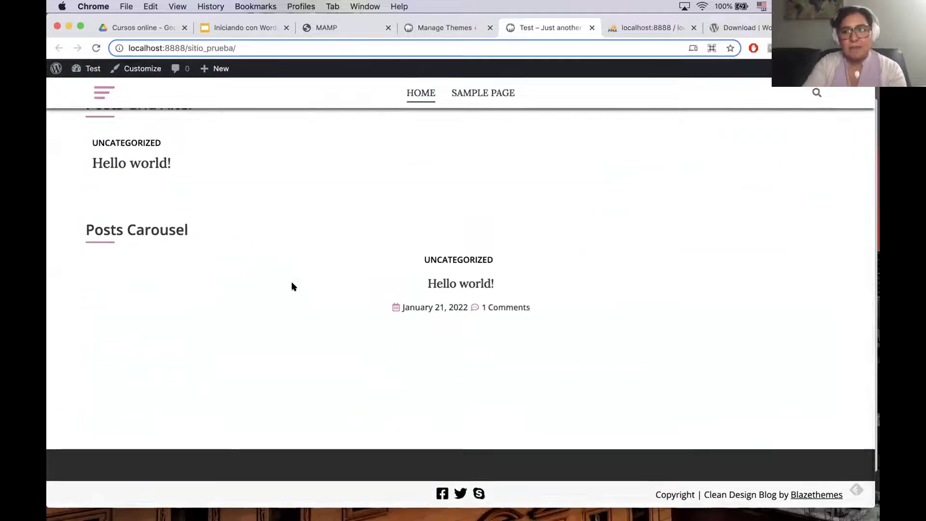
{"action": "scroll", "coordinate": [292, 287], "scroll_direction": "up", "scroll_amount": 2}
{"action": "scroll", "coordinate": [292, 286], "scroll_direction": "up", "scroll_amount": 10}
{"action": "scroll", "coordinate": [472, 349], "scroll_direction": "down", "scroll_amount": 10}
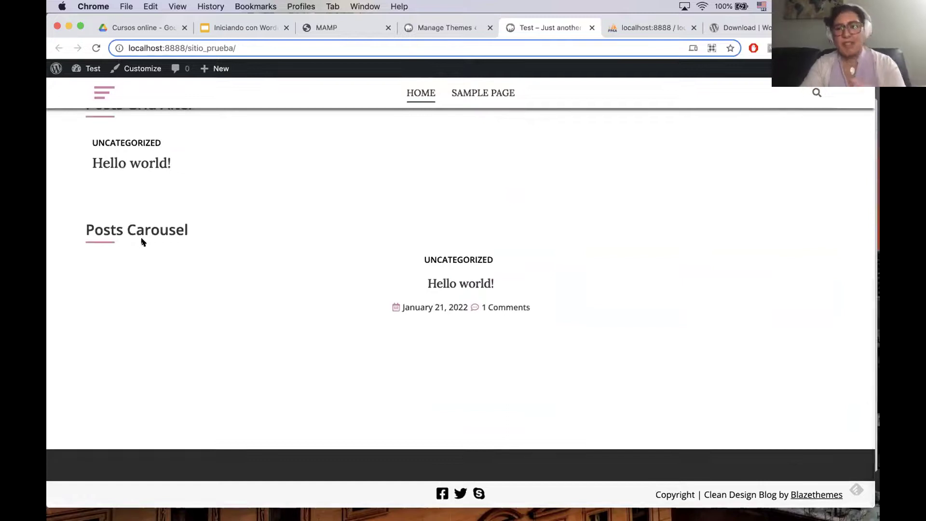
{"action": "scroll", "coordinate": [166, 255], "scroll_direction": "up", "scroll_amount": 10}
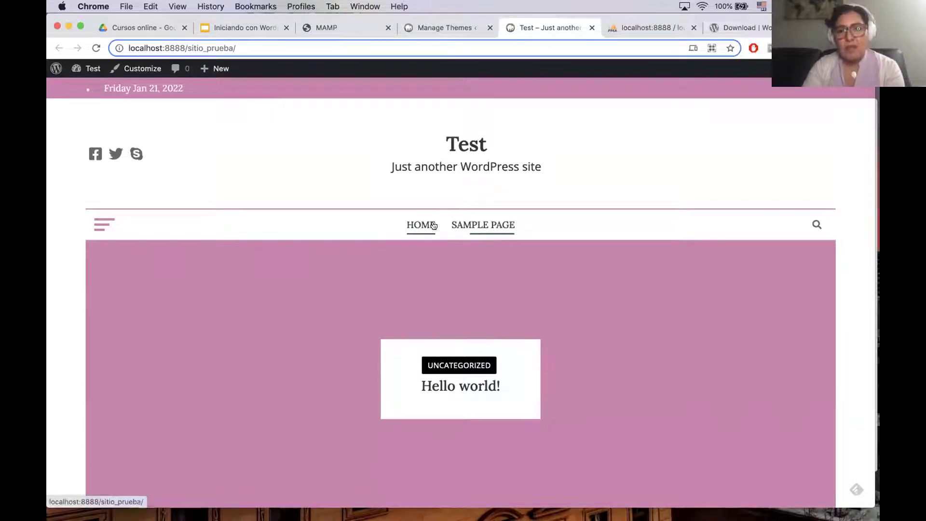
{"action": "scroll", "coordinate": [522, 91], "scroll_direction": "down", "scroll_amount": 2}
{"action": "scroll", "coordinate": [522, 91], "scroll_direction": "up", "scroll_amount": 2}
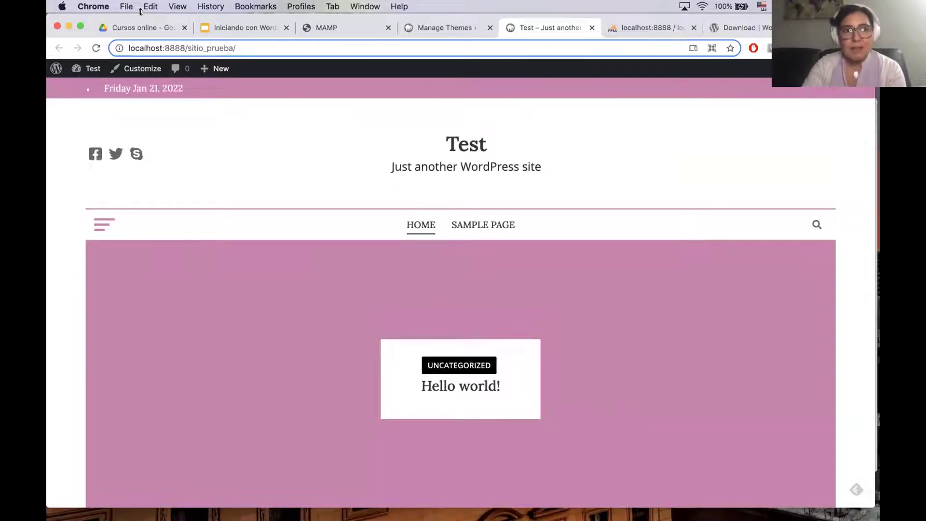
{"action": "left_click_drag", "start_coordinate": [141, 12], "coordinate": [140, 44]}
- From the Themes page, open the Customizer and go to Theme Options > General Settings
{"action": "left_click", "coordinate": [444, 59]}
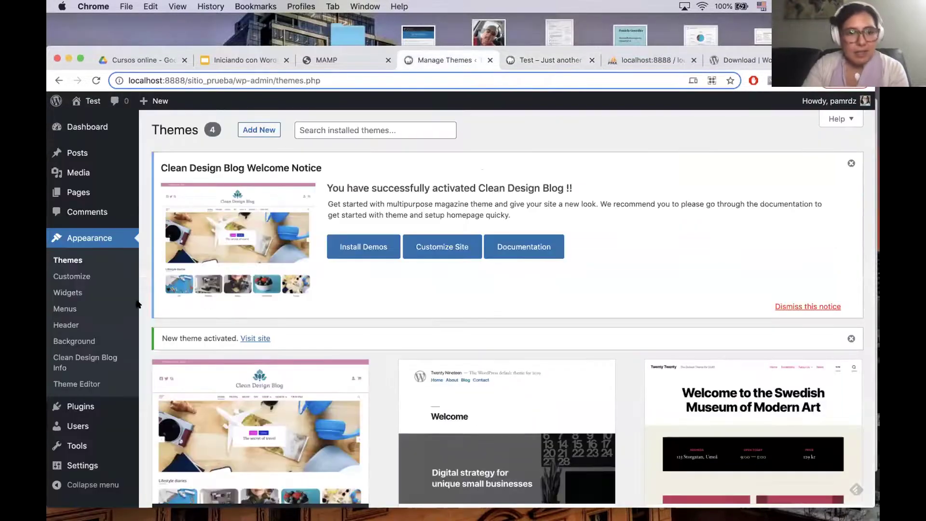
{"action": "left_click", "coordinate": [81, 276]}
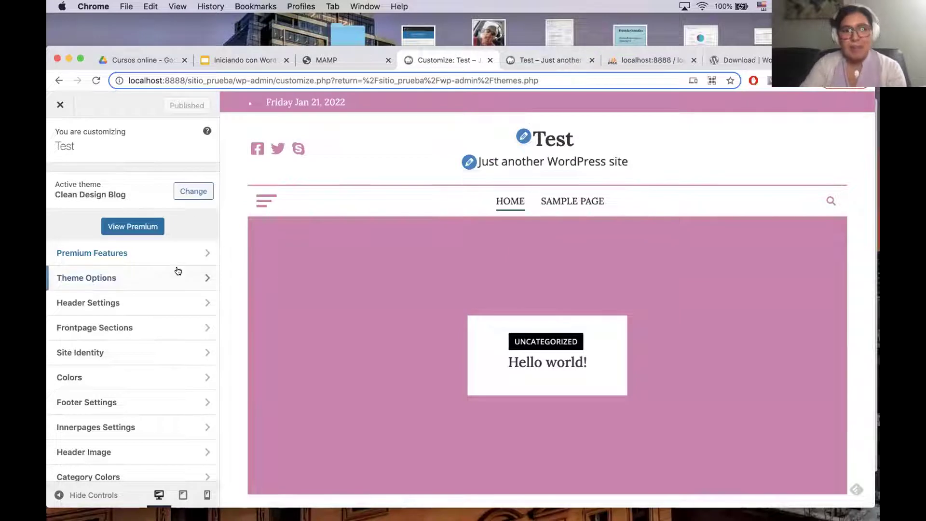
{"action": "scroll", "coordinate": [167, 288], "scroll_direction": "down", "scroll_amount": 2}
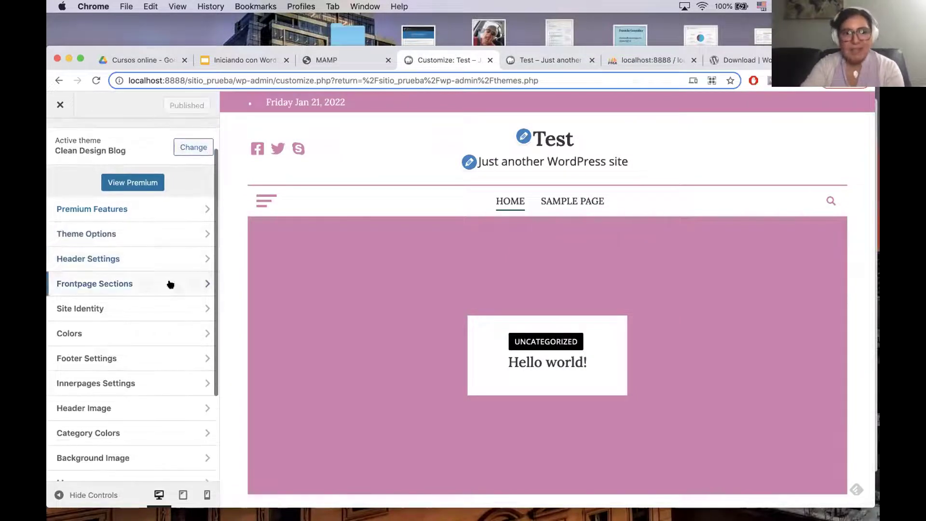
{"action": "scroll", "coordinate": [169, 283], "scroll_direction": "up", "scroll_amount": 2}
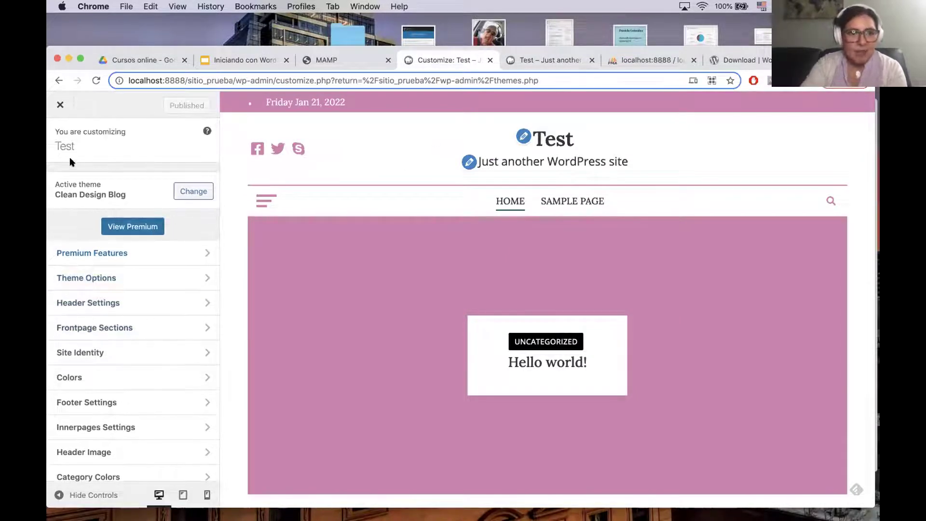
{"action": "left_click", "coordinate": [62, 103]}
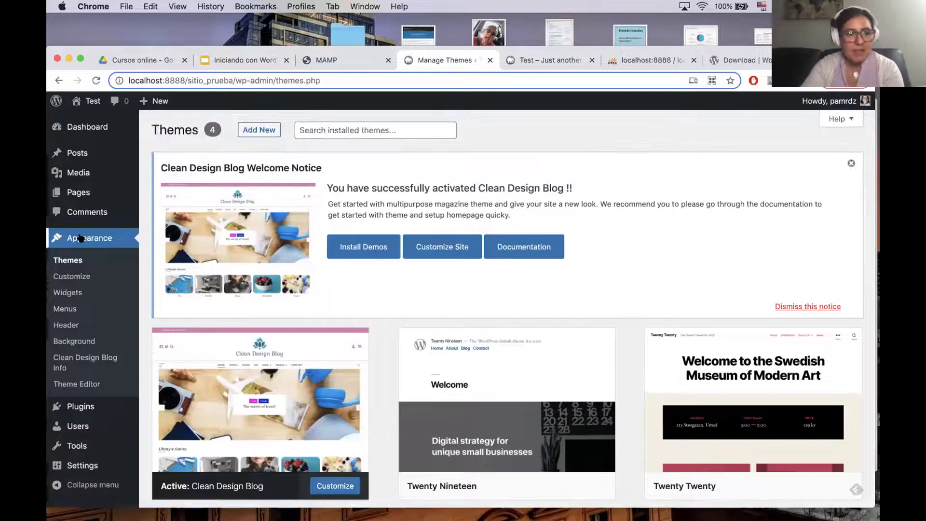
{"action": "left_click", "coordinate": [72, 278]}
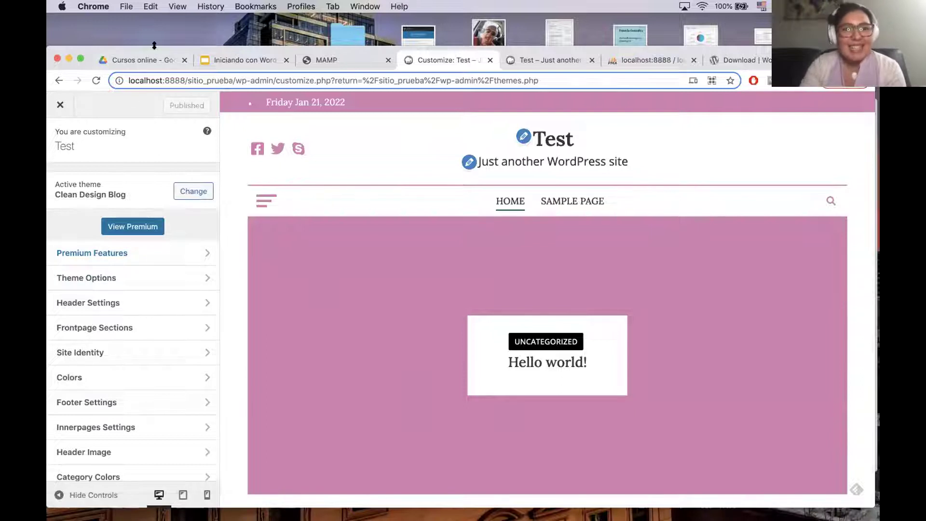
{"action": "left_click_drag", "start_coordinate": [153, 50], "coordinate": [161, 10]}
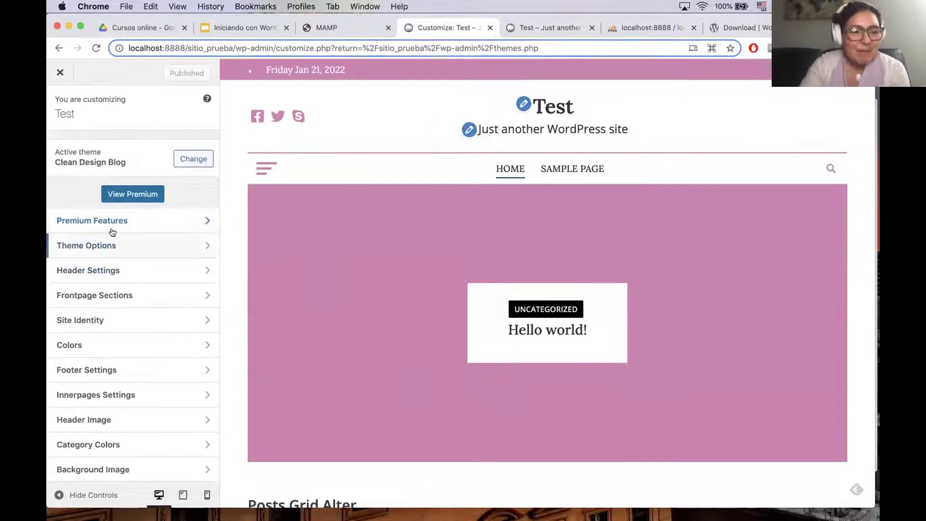
{"action": "left_click", "coordinate": [203, 249]}
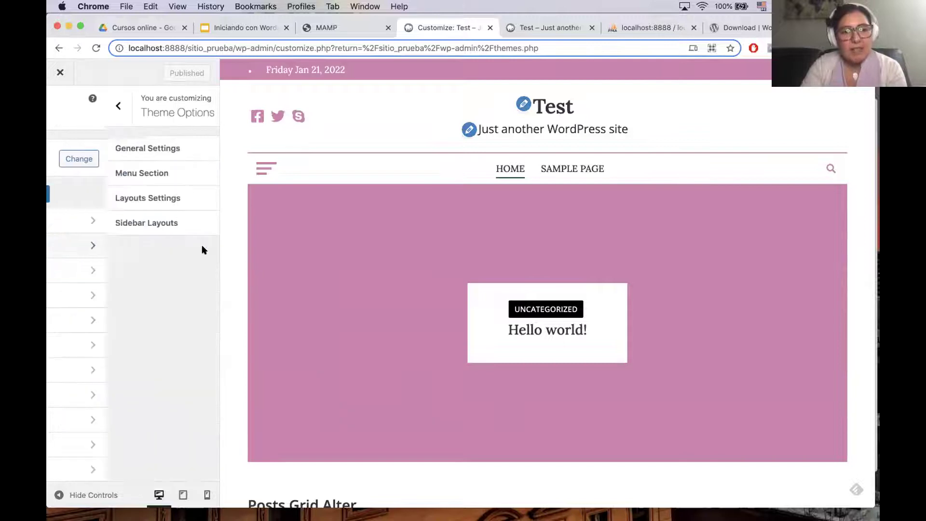
{"action": "left_click", "coordinate": [121, 154]}
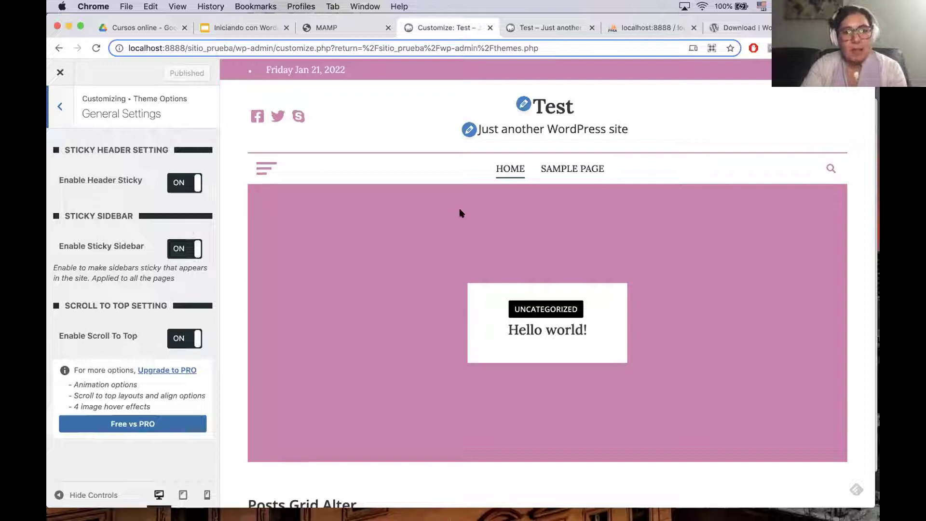
- Leave Enable Header Sticky ON after toggling it, then return to the Theme Options list
{"action": "scroll", "coordinate": [429, 304], "scroll_direction": "down", "scroll_amount": 5}
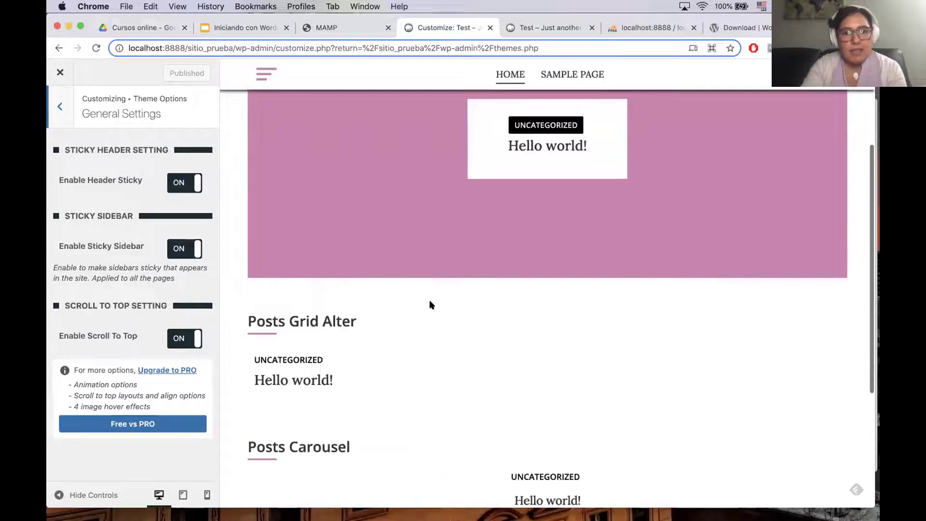
{"action": "scroll", "coordinate": [336, 214], "scroll_direction": "down", "scroll_amount": 4}
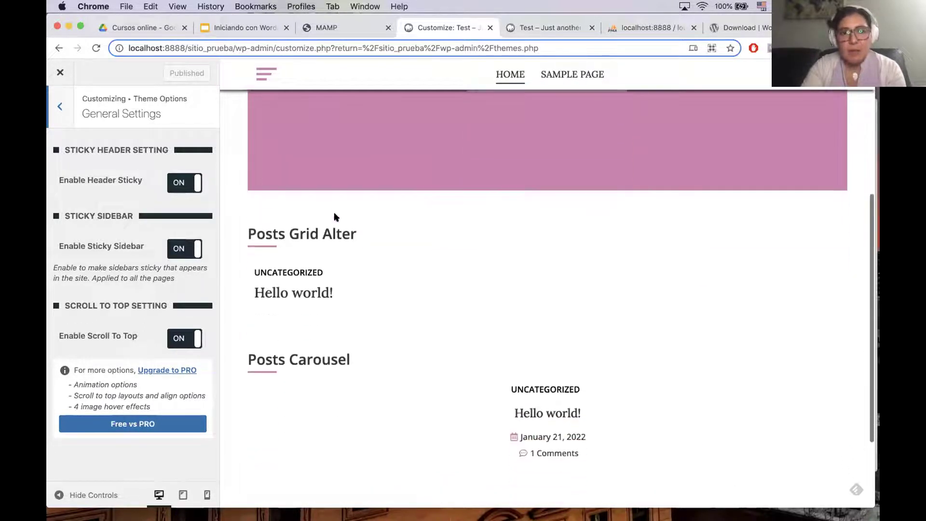
{"action": "scroll", "coordinate": [339, 215], "scroll_direction": "up", "scroll_amount": 9}
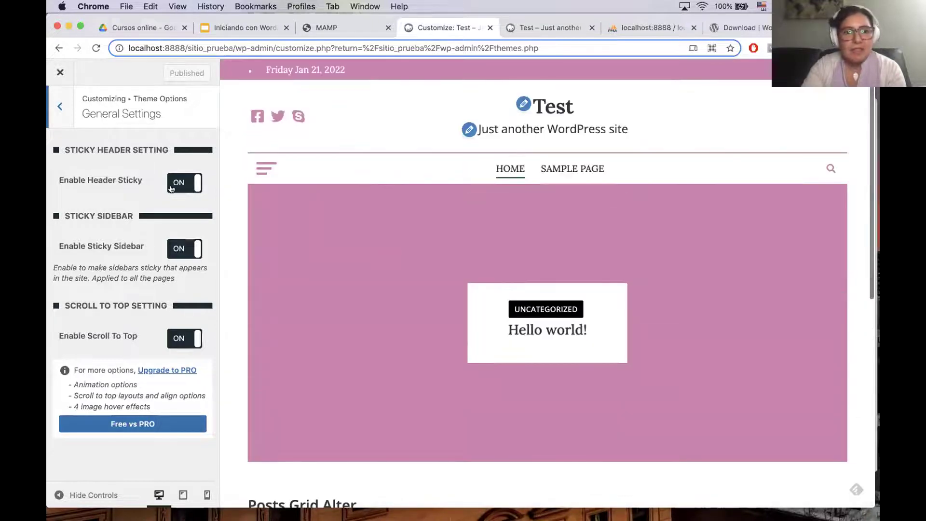
{"action": "left_click", "coordinate": [185, 183]}
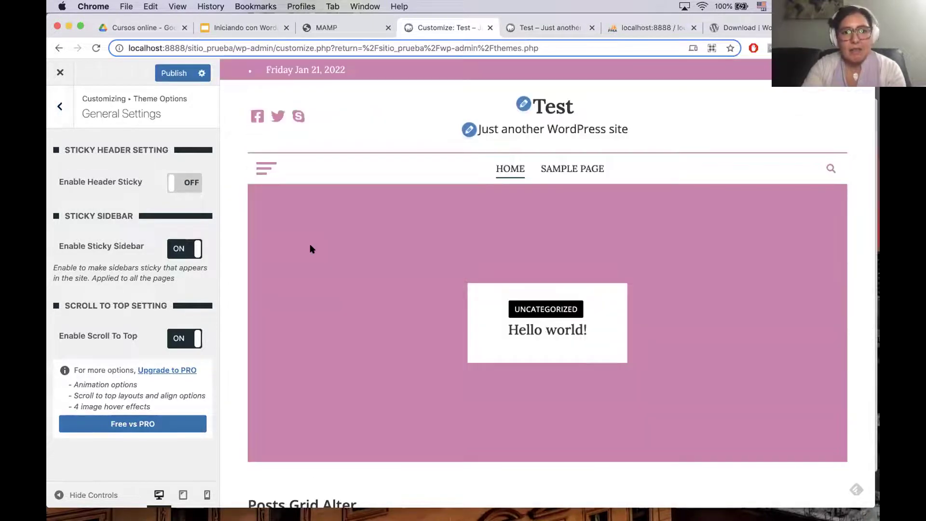
{"action": "scroll", "coordinate": [310, 244], "scroll_direction": "down", "scroll_amount": 6}
{"action": "scroll", "coordinate": [311, 246], "scroll_direction": "up", "scroll_amount": 6}
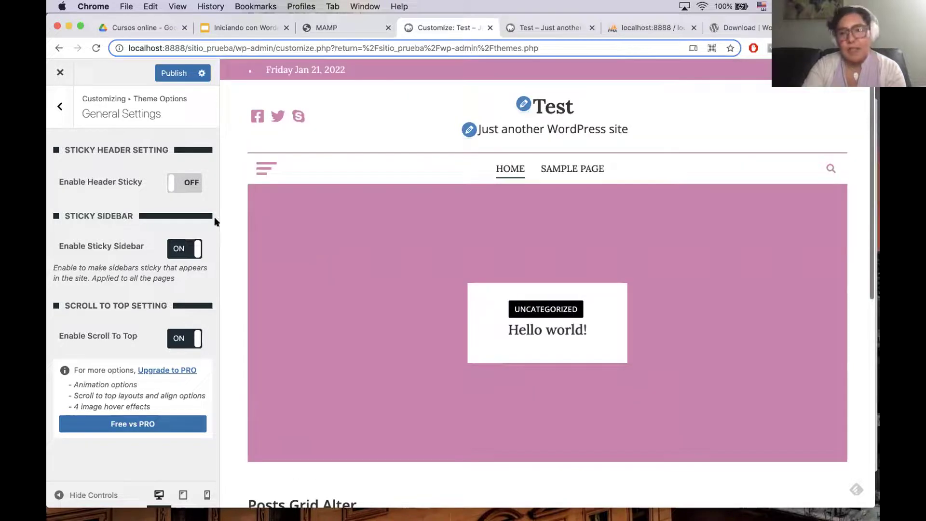
{"action": "left_click", "coordinate": [176, 183]}
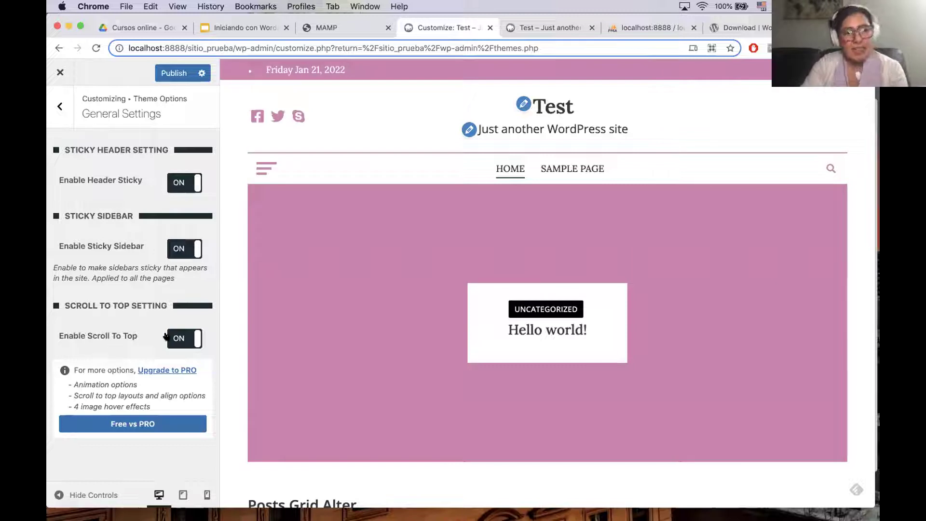
{"action": "left_click", "coordinate": [60, 106]}
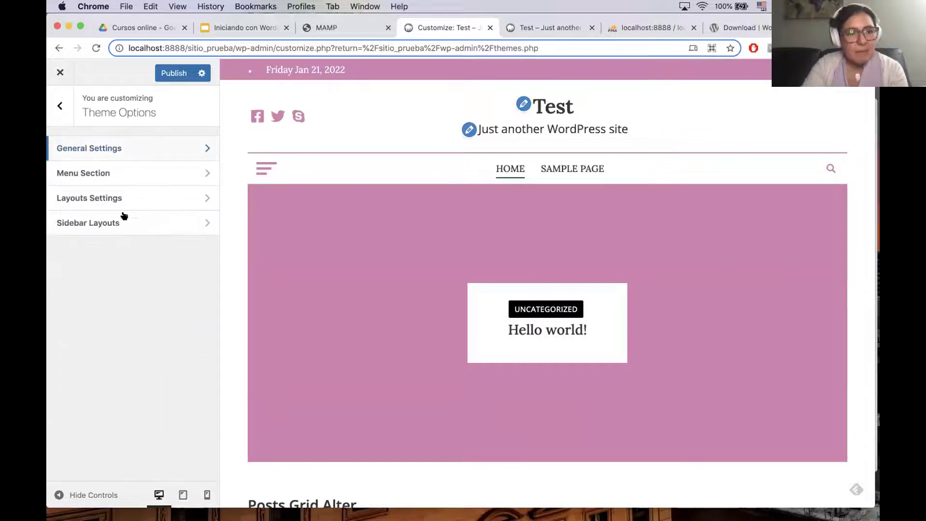
- Open Menu Section and review Menu Hover Effect 1 and the pink border and toggle colours
{"action": "left_click", "coordinate": [115, 175]}
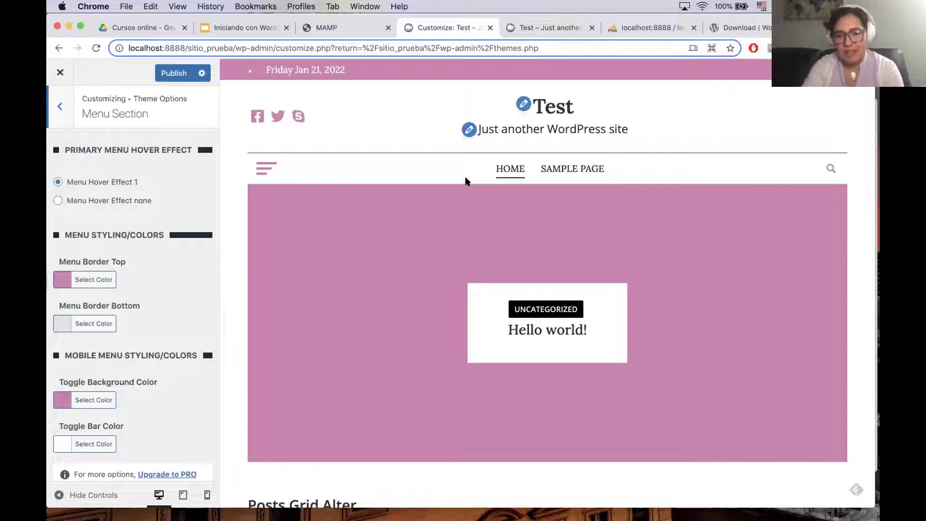
{"action": "scroll", "coordinate": [477, 166], "scroll_direction": "down", "scroll_amount": 1}
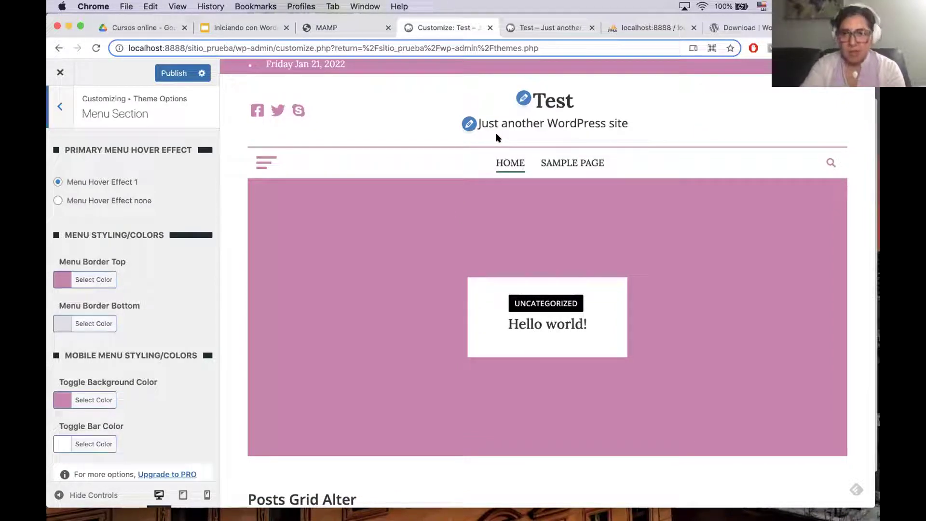
{"action": "scroll", "coordinate": [106, 247], "scroll_direction": "down", "scroll_amount": 3}
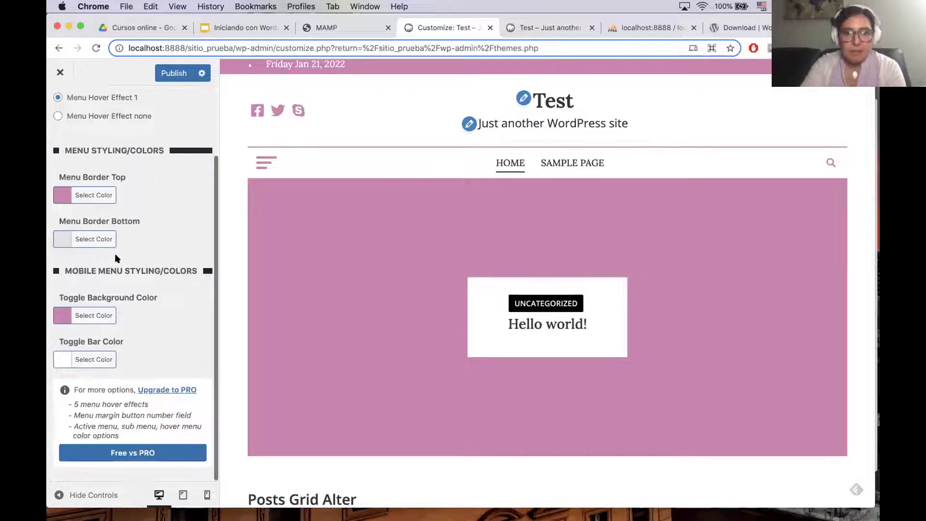
{"action": "scroll", "coordinate": [307, 276], "scroll_direction": "down", "scroll_amount": 8}
{"action": "scroll", "coordinate": [299, 287], "scroll_direction": "up", "scroll_amount": 8}
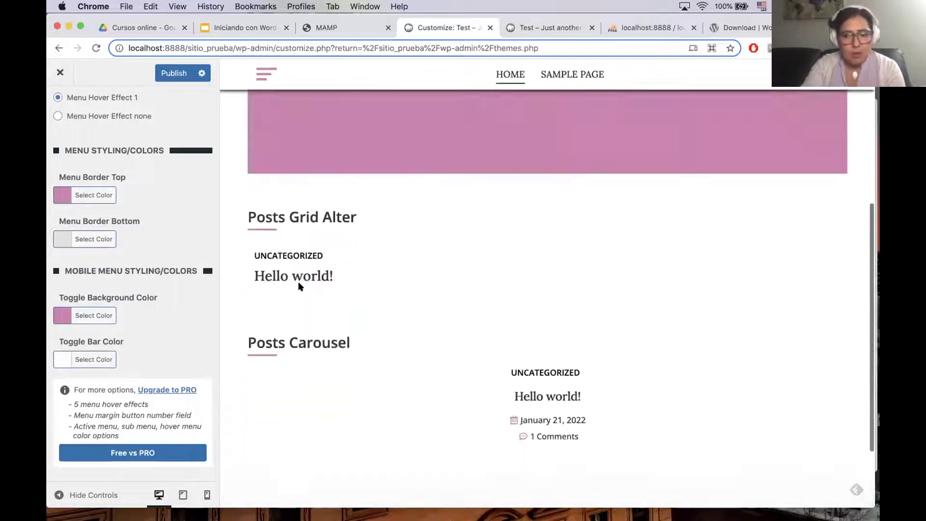
{"action": "scroll", "coordinate": [64, 174], "scroll_direction": "up", "scroll_amount": 3}
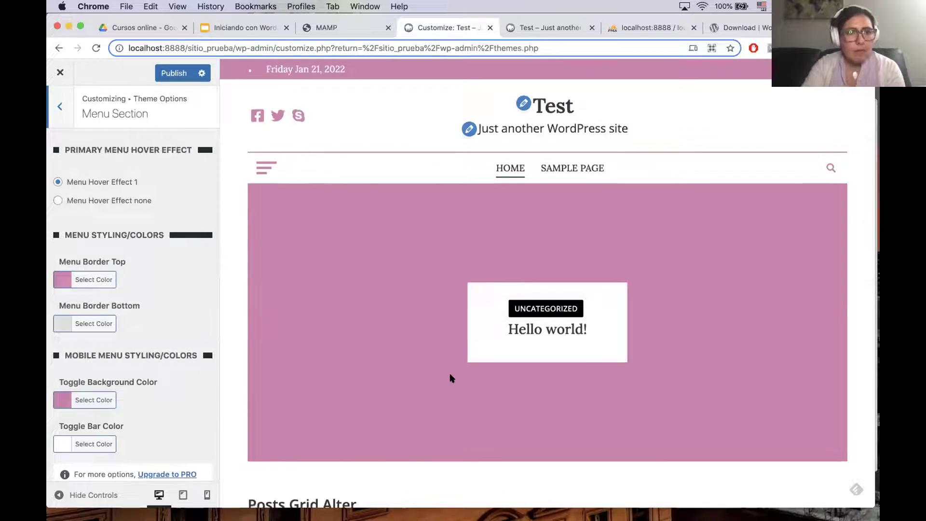
{"action": "left_click", "coordinate": [60, 73]}
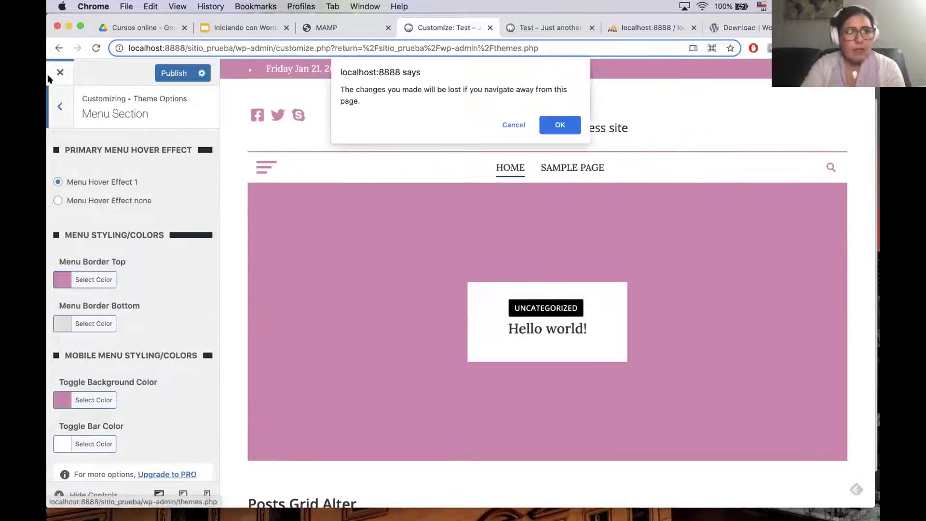
{"action": "left_click", "coordinate": [529, 126]}
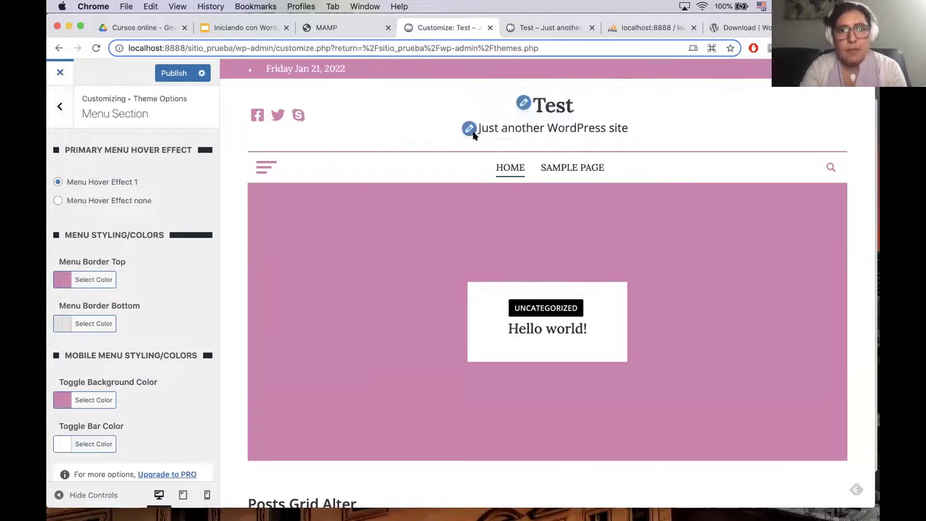
{"action": "left_click", "coordinate": [559, 24]}
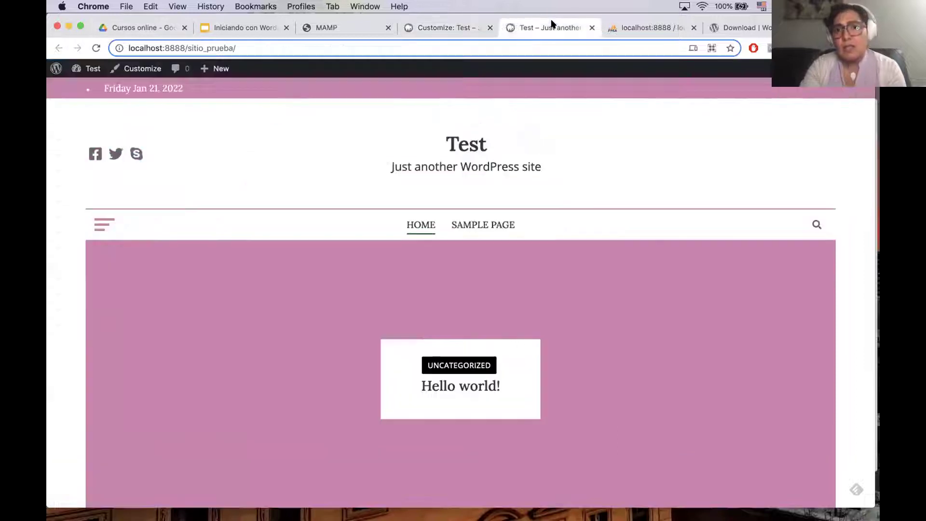
{"action": "mouse_move", "coordinate": [75, 71]}
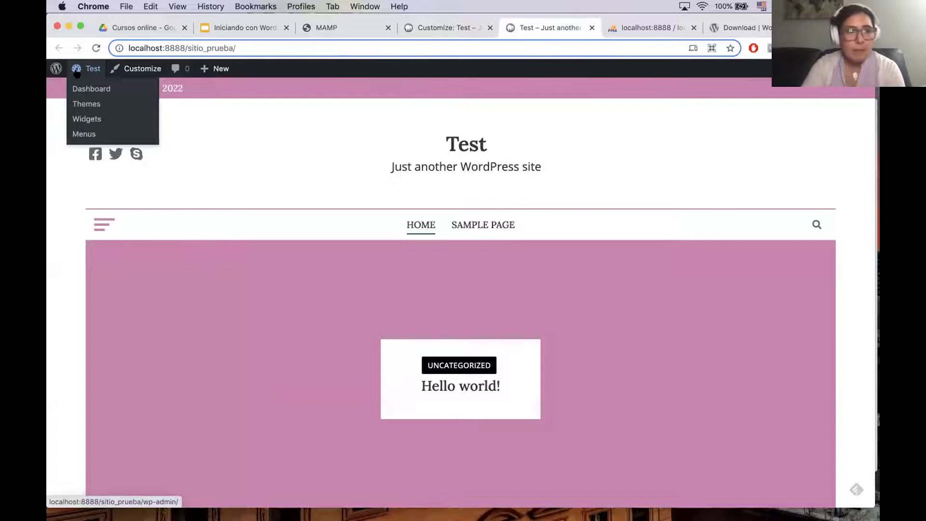
{"action": "left_click", "coordinate": [77, 88]}
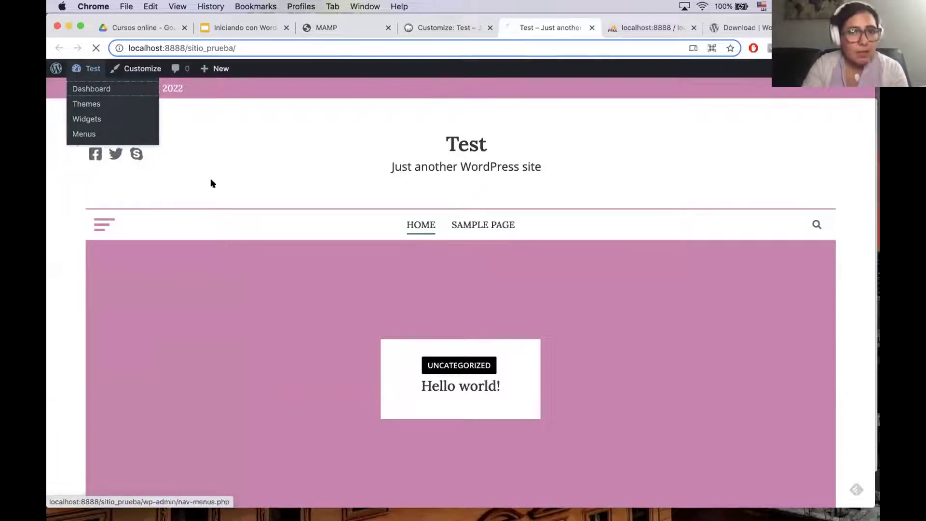
{"action": "mouse_move", "coordinate": [116, 247]}
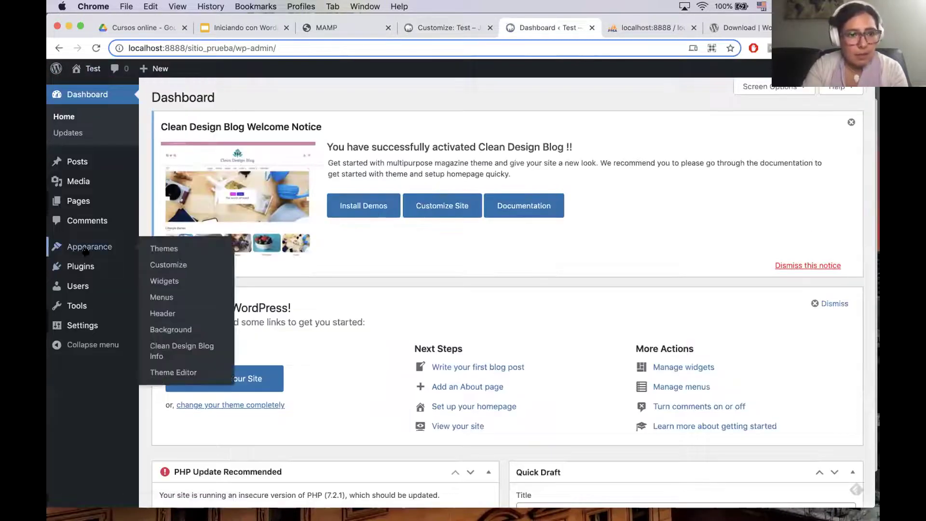
{"action": "left_click", "coordinate": [155, 249]}
{"action": "scroll", "coordinate": [318, 370], "scroll_direction": "down", "scroll_amount": 3}
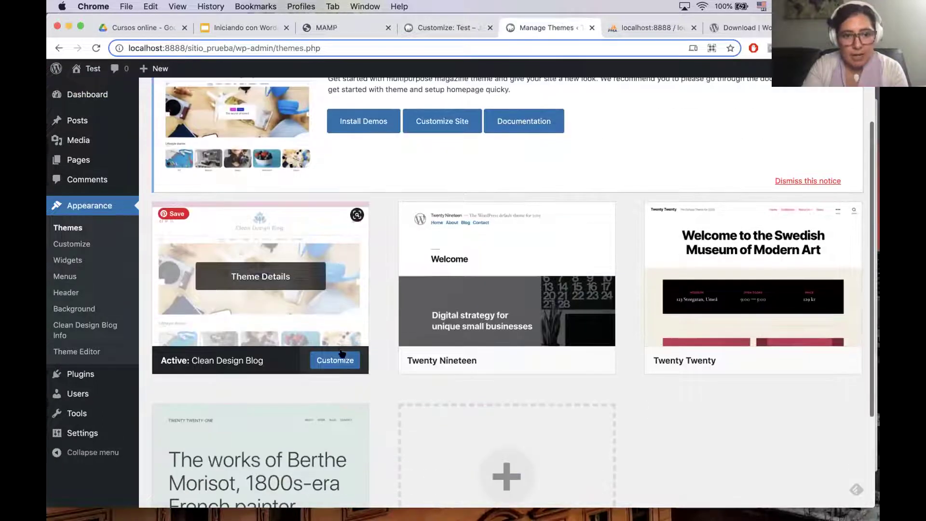
{"action": "left_click", "coordinate": [260, 276]}
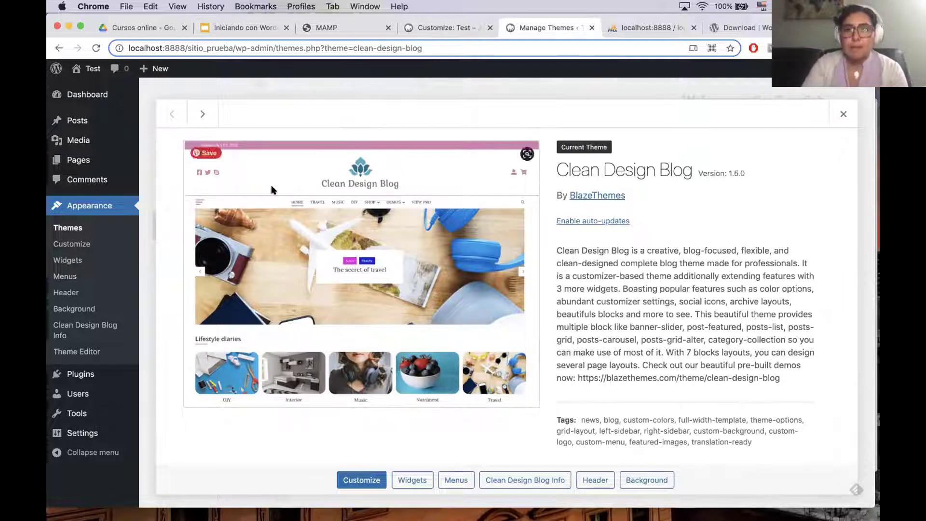
{"action": "left_click", "coordinate": [202, 114]}
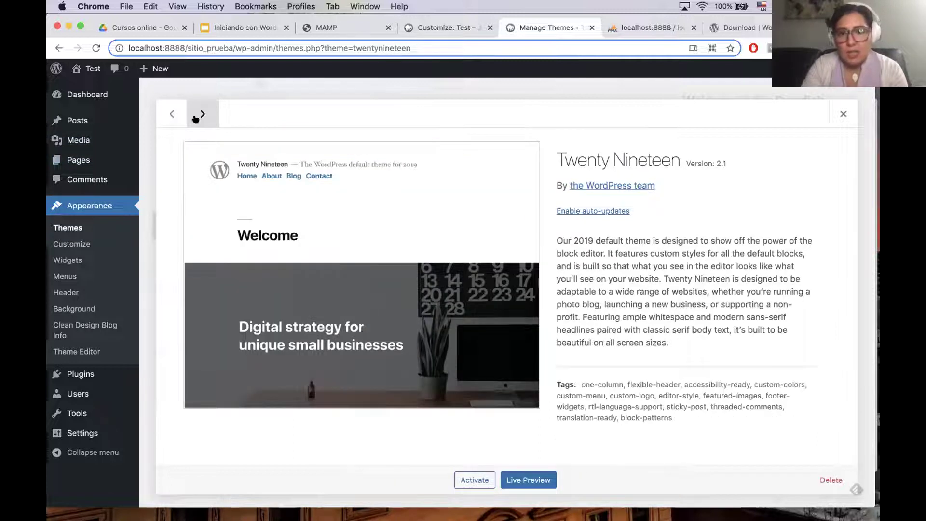
{"action": "left_click", "coordinate": [170, 115]}
{"action": "key", "text": "Escape"}
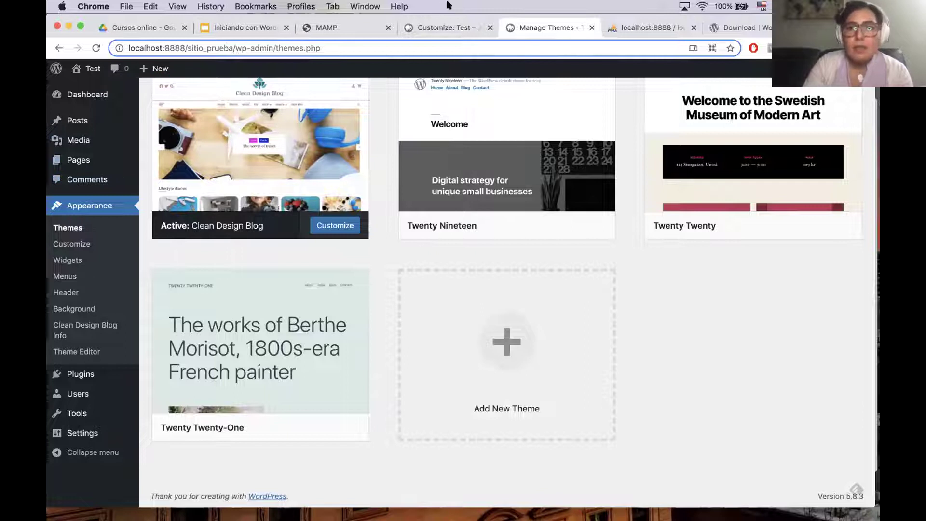
{"action": "left_click", "coordinate": [432, 25]}
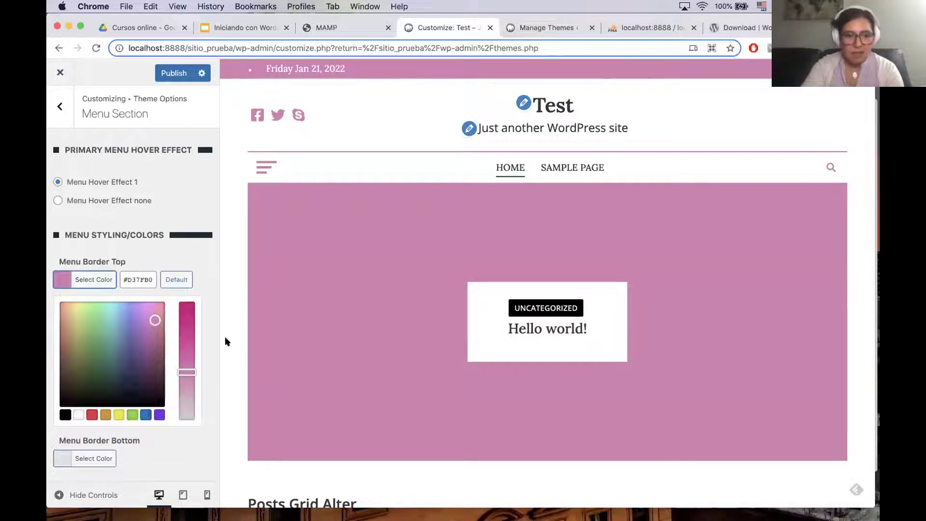
- Set the Menu Border Top colour to #837acc
{"action": "left_click", "coordinate": [131, 322]}
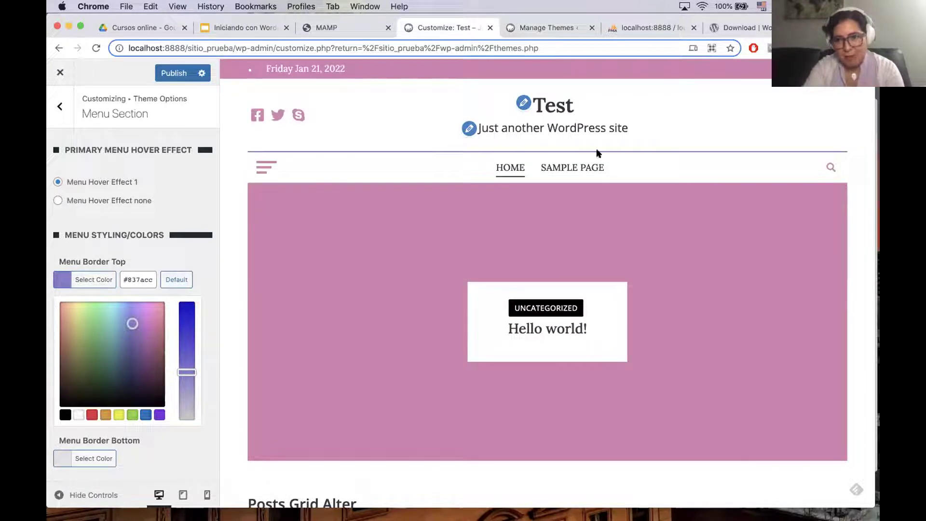
{"action": "left_click", "coordinate": [198, 258]}
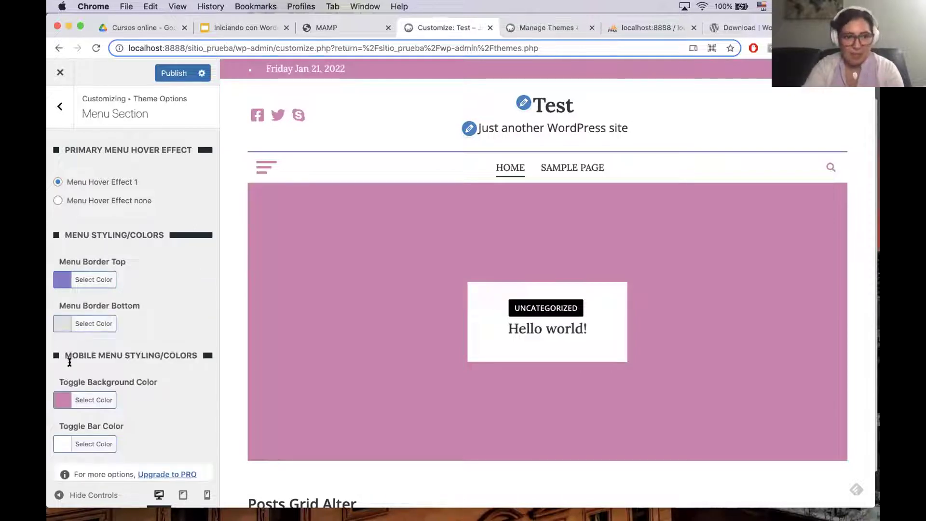
{"action": "left_click", "coordinate": [72, 281]}
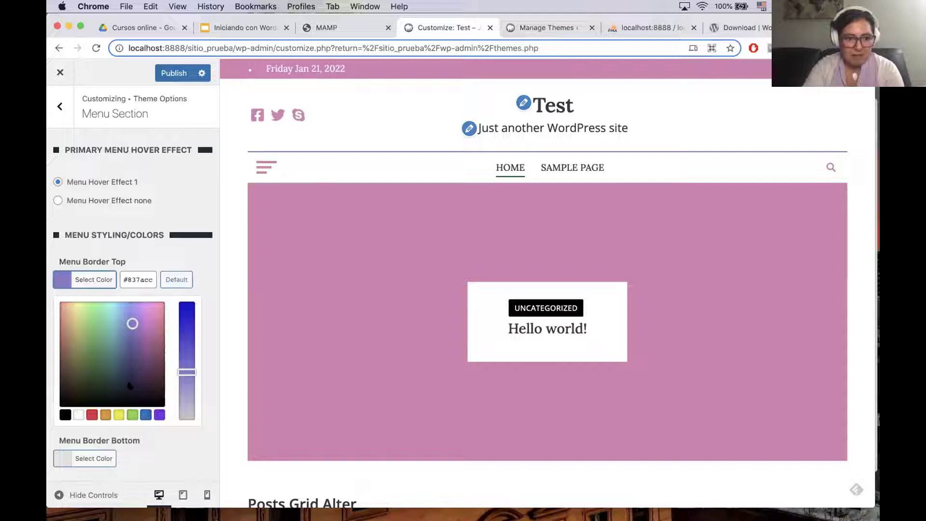
{"action": "left_click", "coordinate": [215, 408]}
- Set the mobile Toggle Background Color to #7371bc and return to the Theme Options list
{"action": "left_click", "coordinate": [72, 400]}
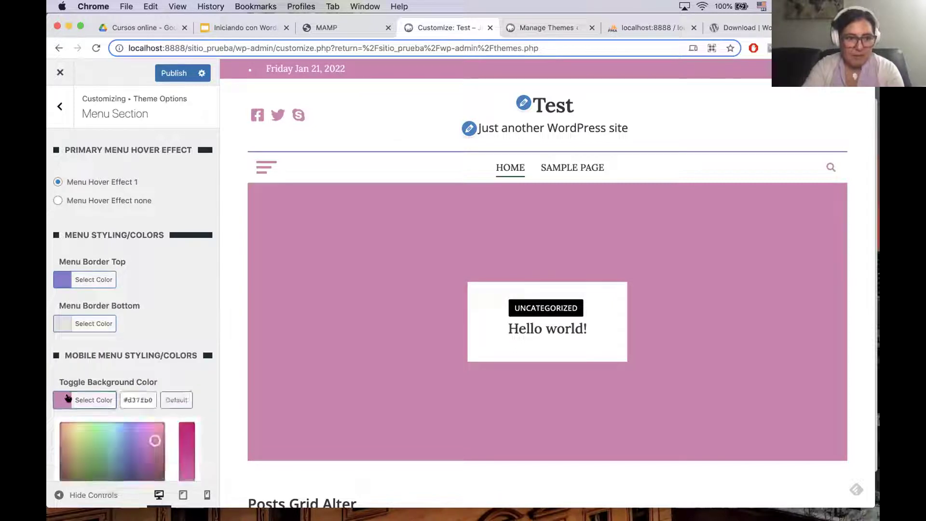
{"action": "left_click", "coordinate": [131, 449]}
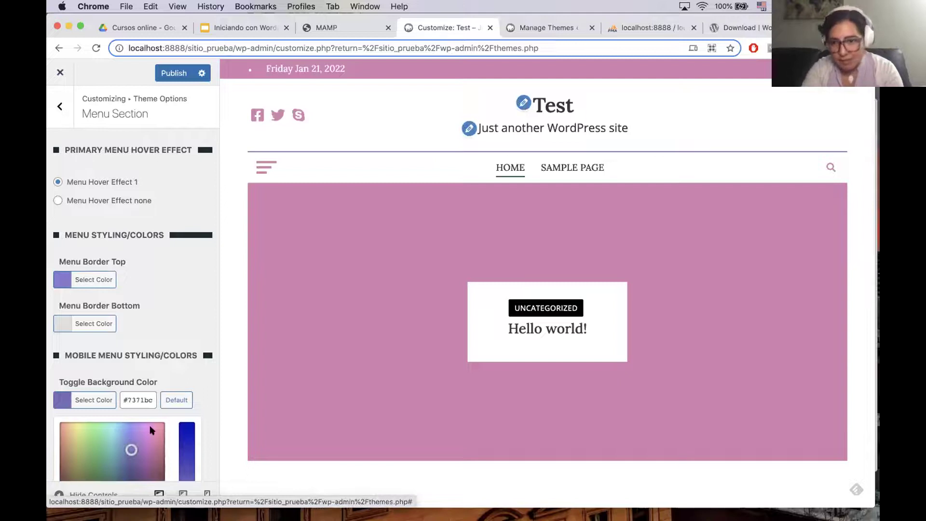
{"action": "left_click", "coordinate": [215, 296]}
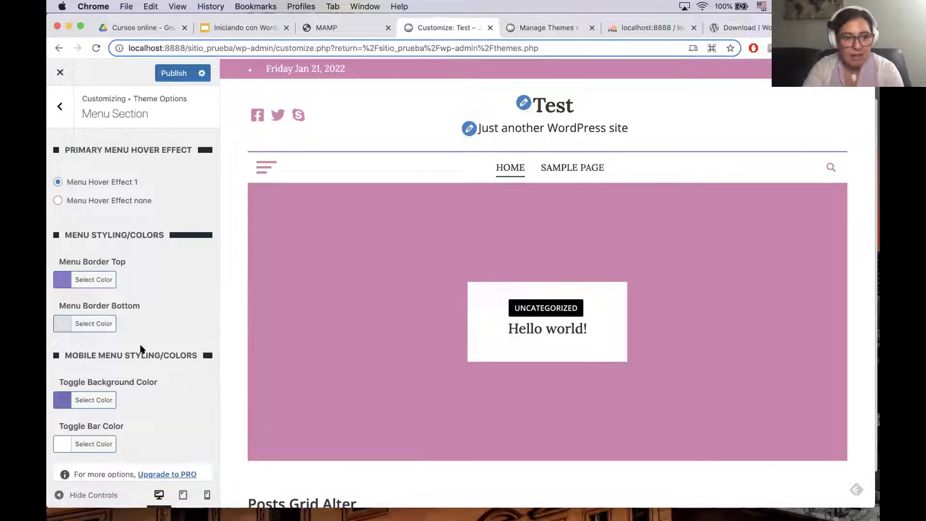
{"action": "scroll", "coordinate": [140, 352], "scroll_direction": "down", "scroll_amount": 3}
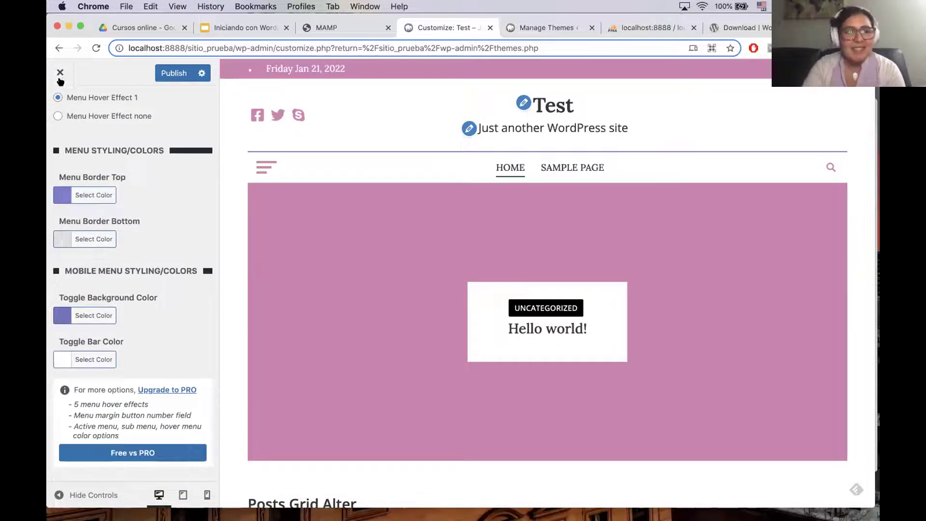
{"action": "scroll", "coordinate": [76, 153], "scroll_direction": "up", "scroll_amount": 1}
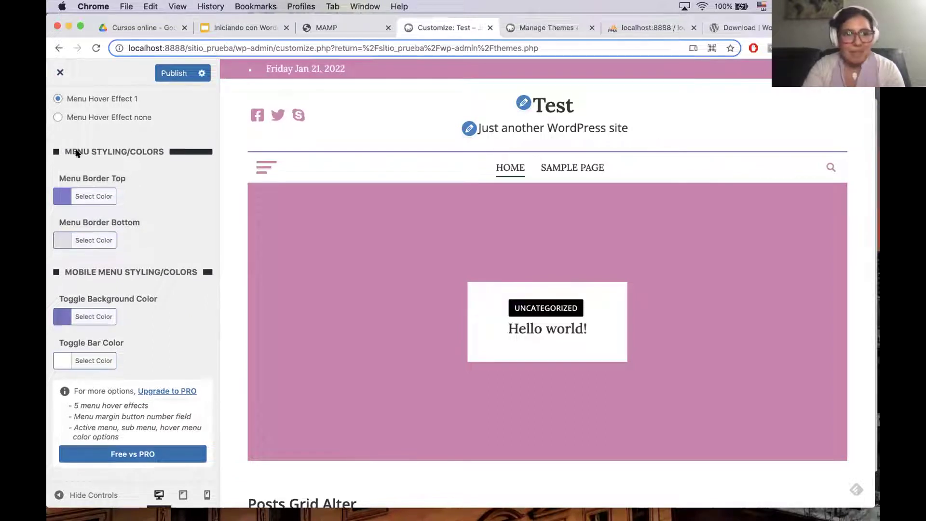
{"action": "scroll", "coordinate": [67, 135], "scroll_direction": "up", "scroll_amount": 3}
{"action": "left_click", "coordinate": [59, 109]}
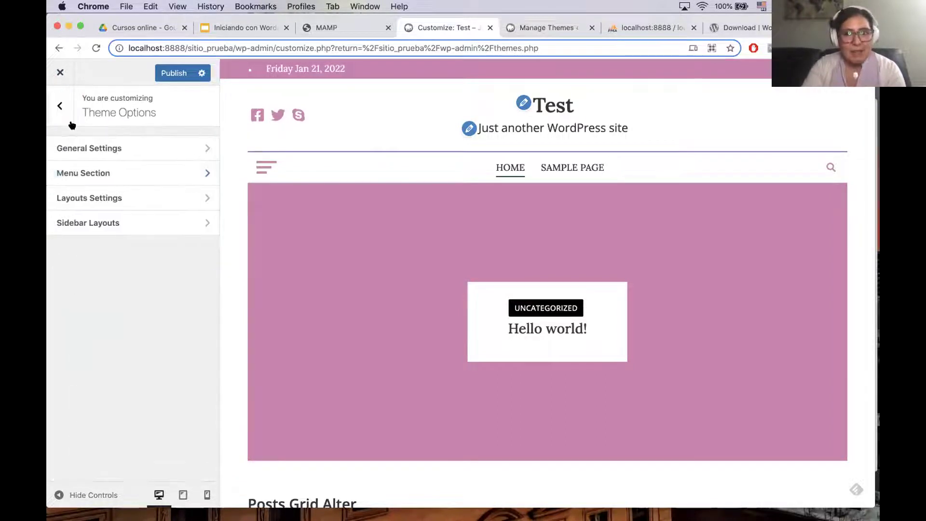
- Review the Layouts and Sidebar Layouts options, then go back to the main Customizer panel
{"action": "left_click", "coordinate": [99, 196]}
{"action": "scroll", "coordinate": [136, 299], "scroll_direction": "down", "scroll_amount": 3}
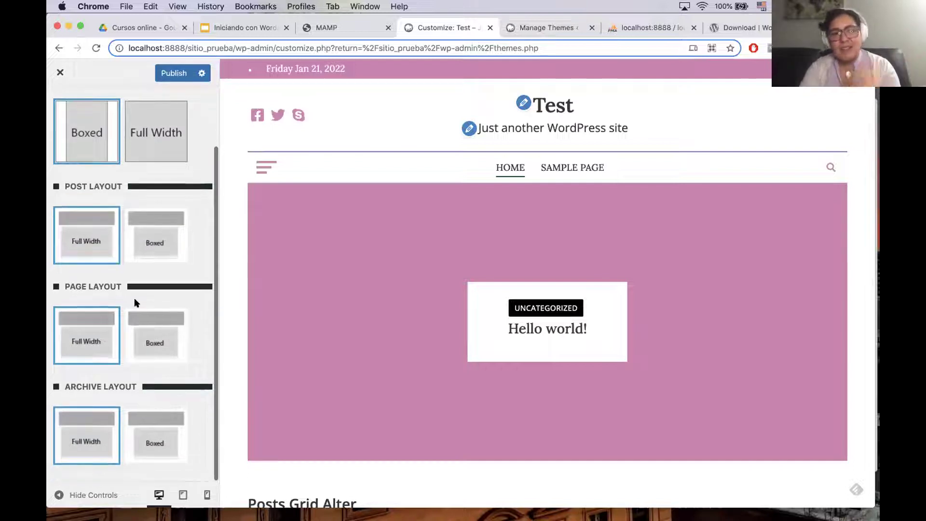
{"action": "scroll", "coordinate": [106, 241], "scroll_direction": "up", "scroll_amount": 5}
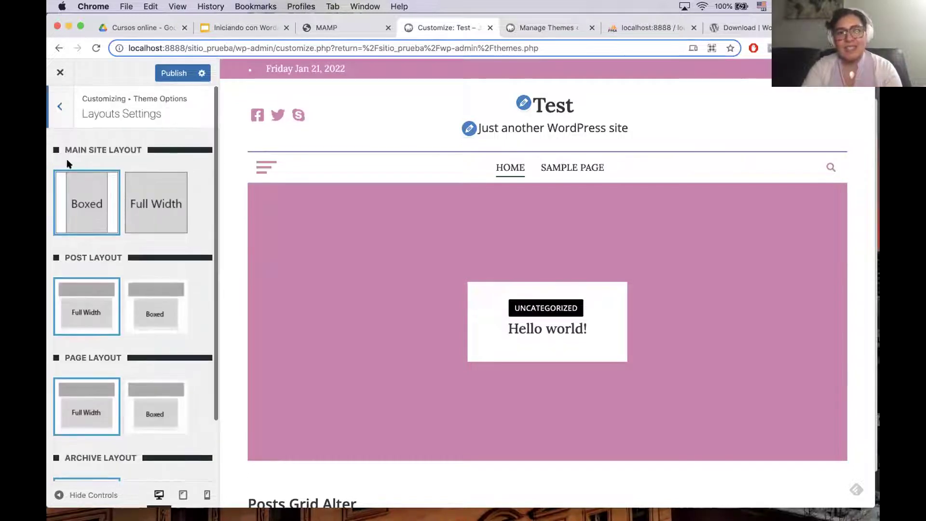
{"action": "left_click", "coordinate": [60, 107]}
{"action": "left_click", "coordinate": [124, 218]}
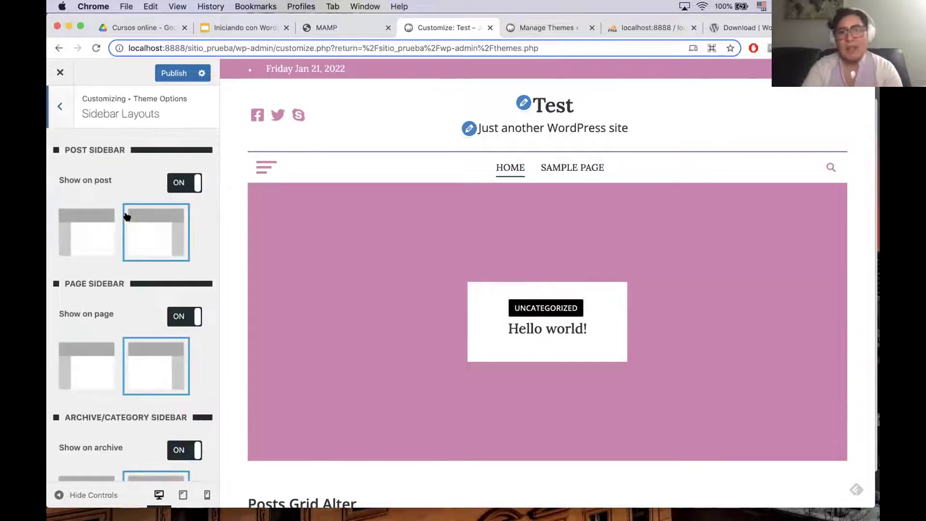
{"action": "left_click", "coordinate": [62, 103]}
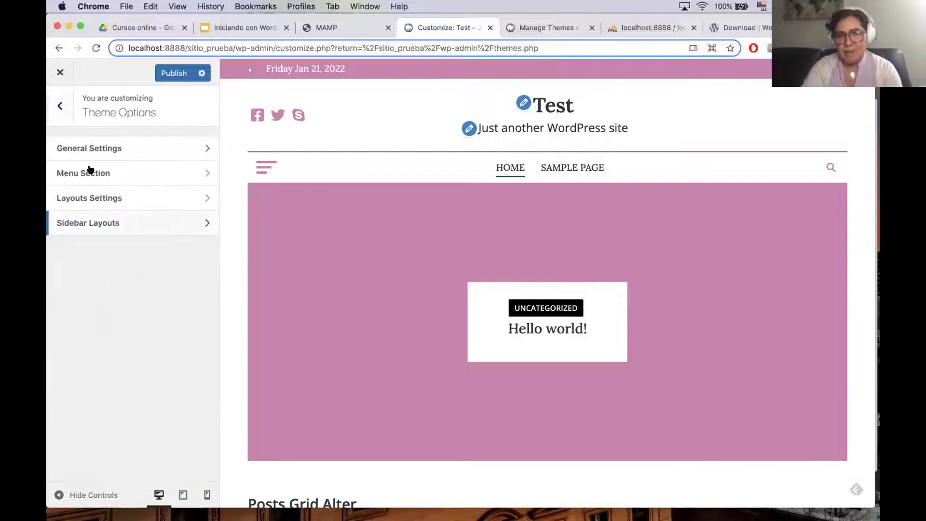
{"action": "left_click", "coordinate": [65, 103]}
{"action": "scroll", "coordinate": [162, 281], "scroll_direction": "down", "scroll_amount": 3}
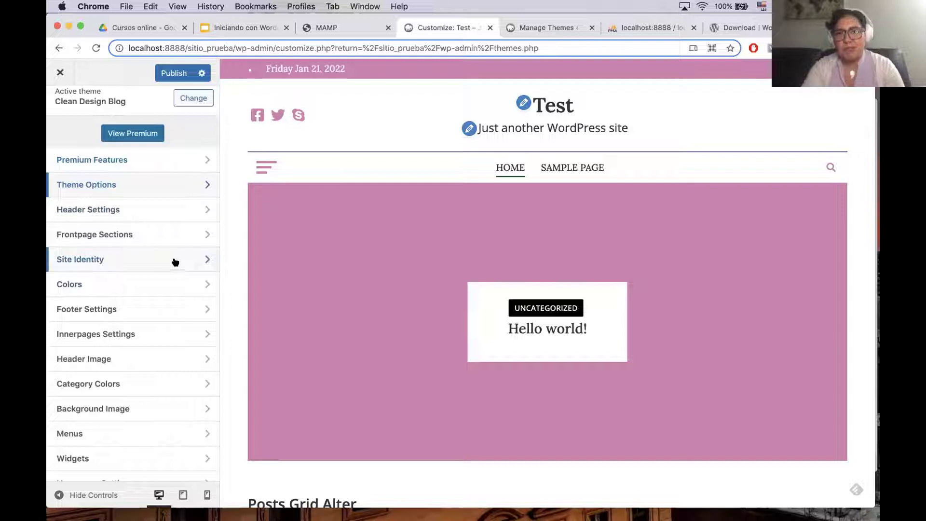
- Set the Top Header background colour to blue #777bc6 in Header Settings
{"action": "left_click", "coordinate": [160, 211]}
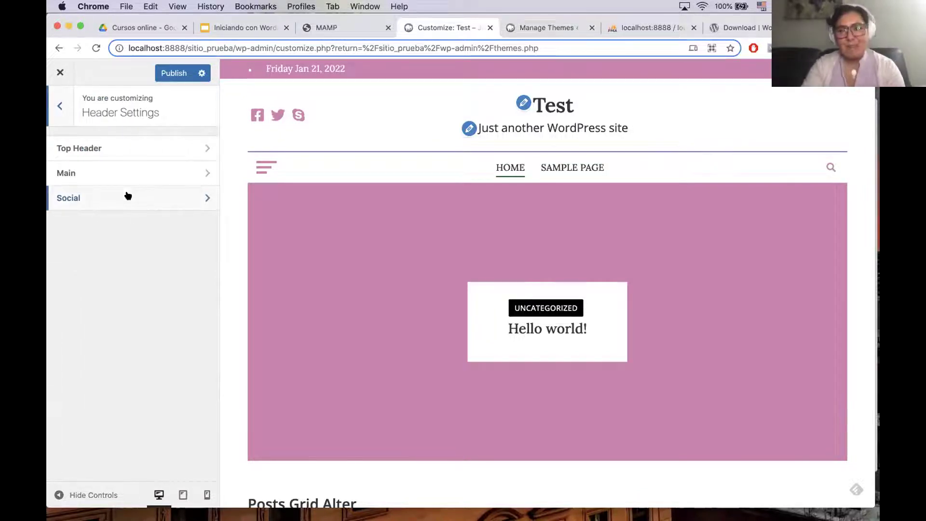
{"action": "left_click", "coordinate": [157, 147]}
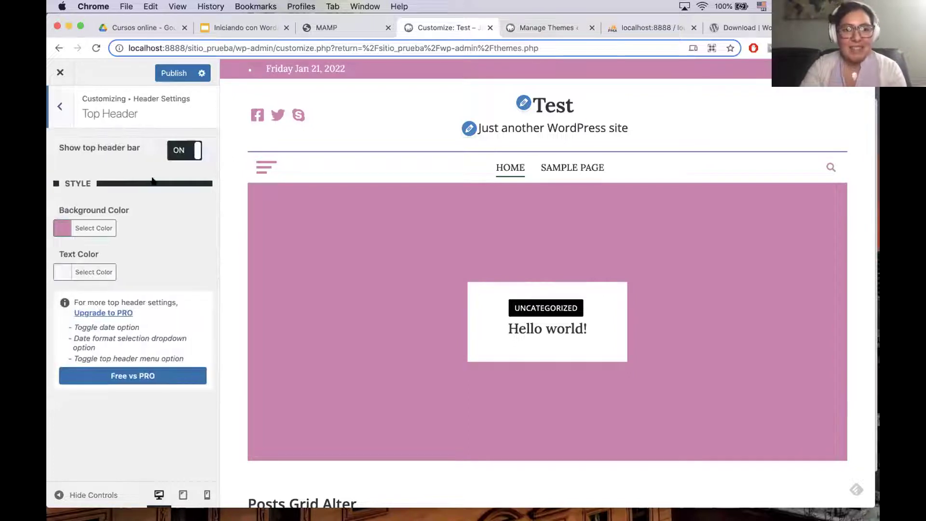
{"action": "left_click", "coordinate": [62, 231]}
{"action": "left_click_drag", "start_coordinate": [132, 284], "coordinate": [128, 270]}
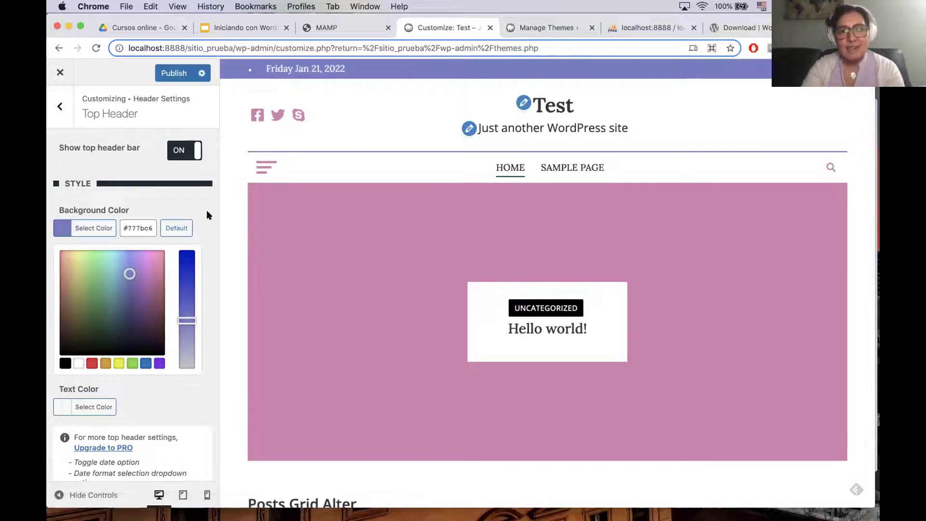
{"action": "left_click", "coordinate": [59, 107]}
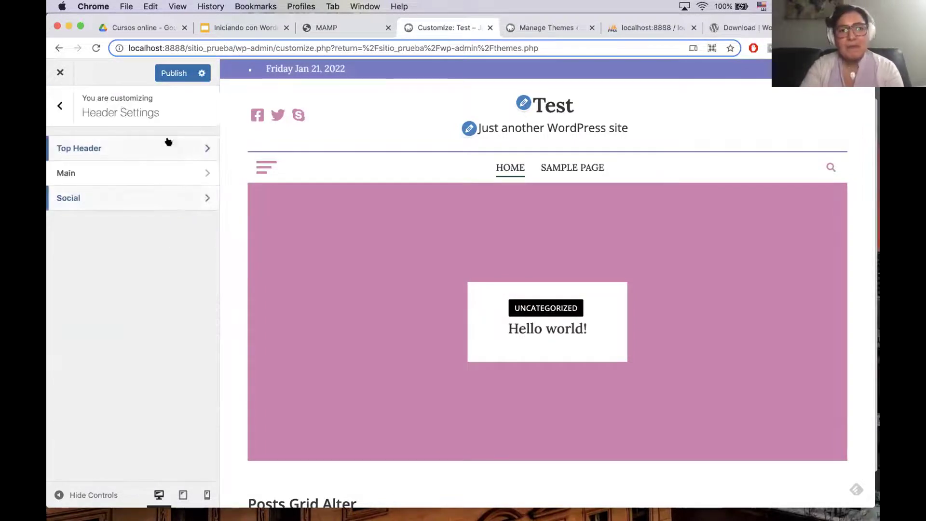
- Publish the Customizer changes and return to the main section list
{"action": "left_click", "coordinate": [169, 76]}
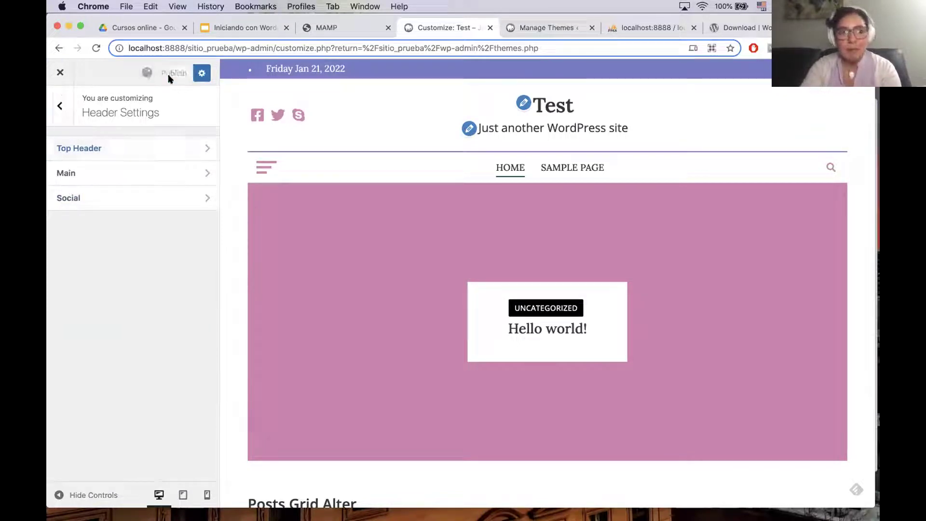
{"action": "left_click", "coordinate": [60, 106]}
{"action": "scroll", "coordinate": [148, 315], "scroll_direction": "down", "scroll_amount": 3}
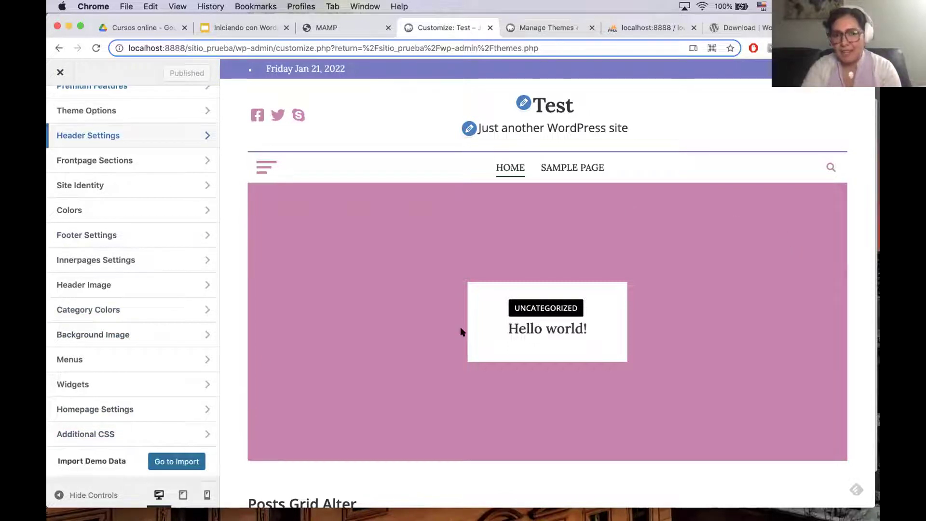
- Open Additional CSS, place the caret in its empty editor, and bring up the preview's context menu
{"action": "left_click", "coordinate": [118, 435]}
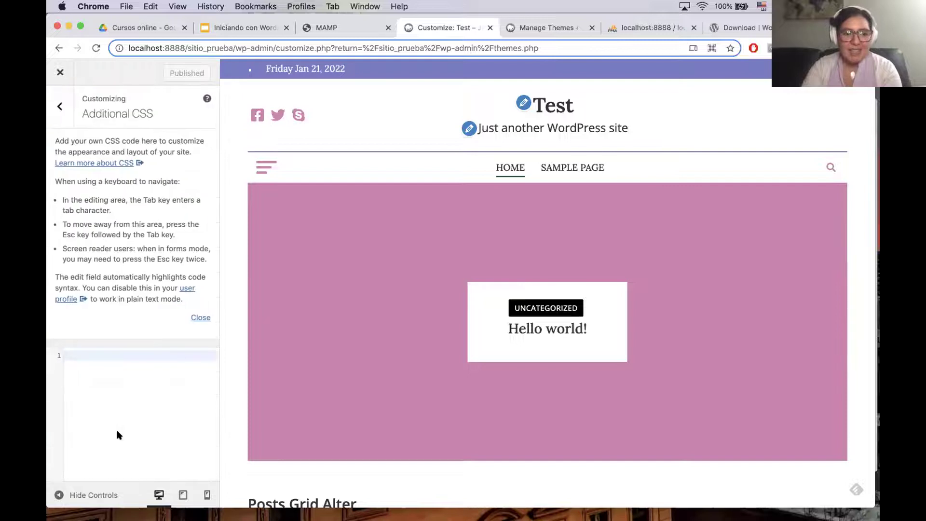
{"action": "left_click", "coordinate": [108, 356]}
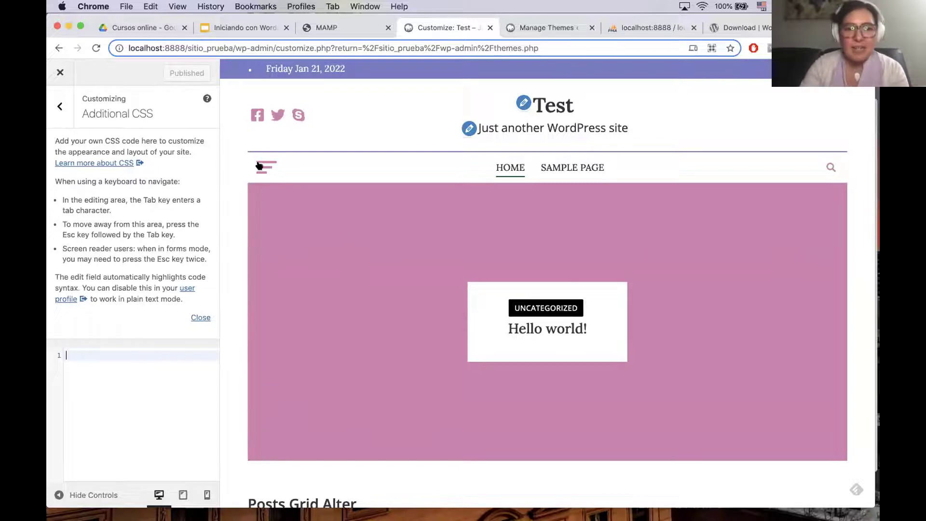
{"action": "right_click", "coordinate": [340, 260]}
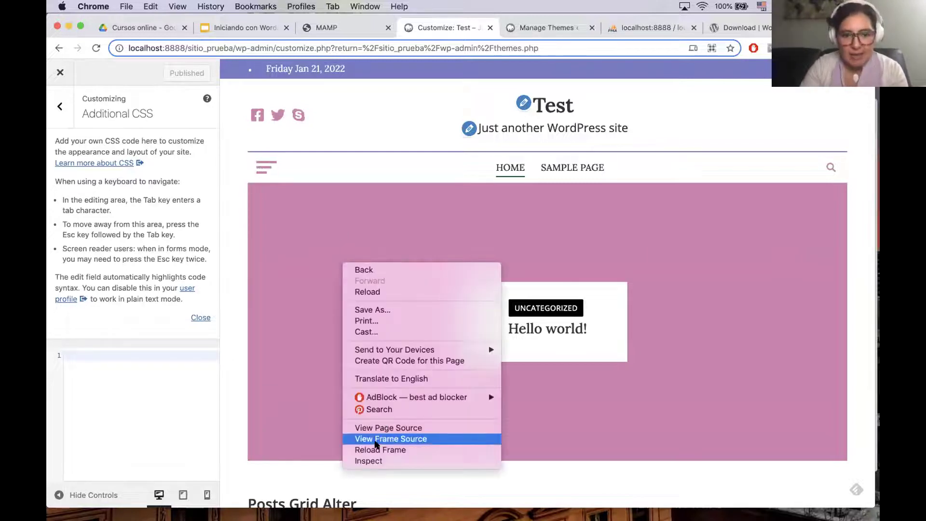
- Inspect the preview header's Facebook icon in developer tools, revealing its #D37FB0 colour rule
{"action": "left_click", "coordinate": [374, 461]}
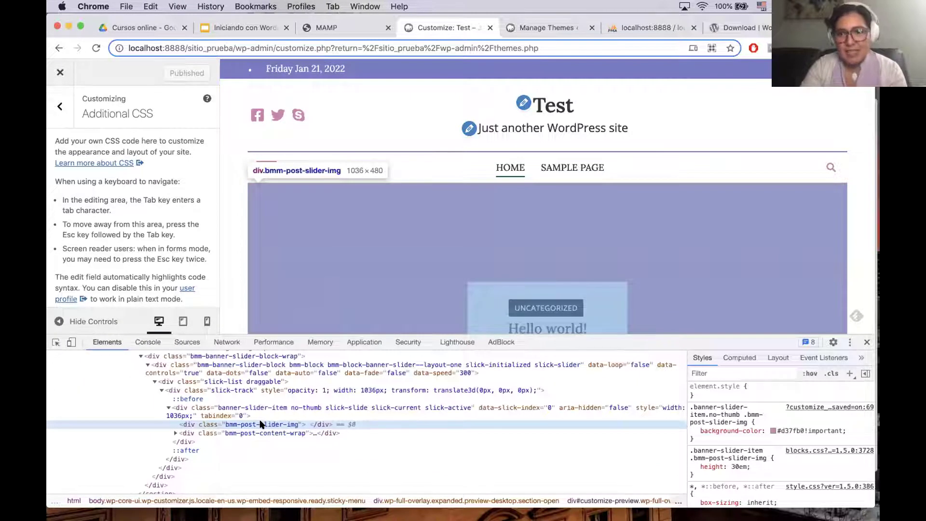
{"action": "scroll", "coordinate": [146, 185], "scroll_direction": "down", "scroll_amount": 3}
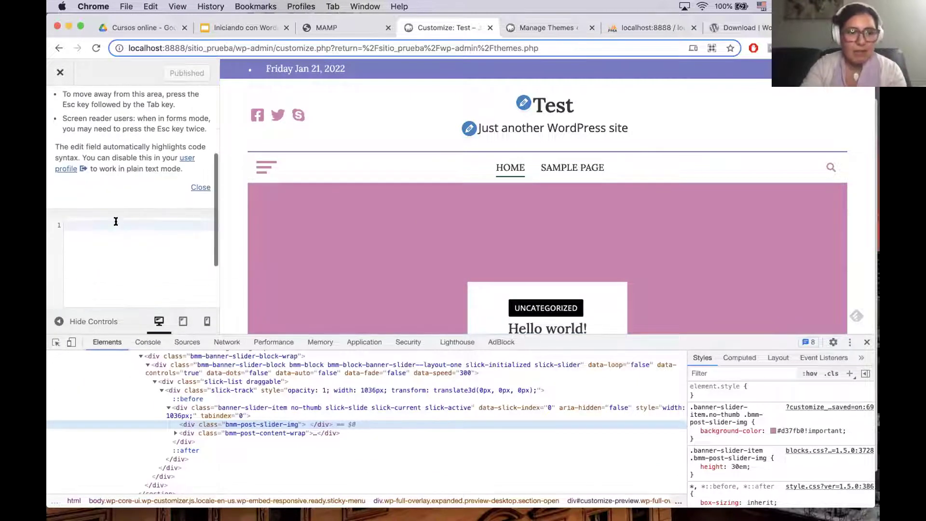
{"action": "scroll", "coordinate": [542, 230], "scroll_direction": "down", "scroll_amount": 4}
{"action": "scroll", "coordinate": [533, 233], "scroll_direction": "up", "scroll_amount": 2}
{"action": "scroll", "coordinate": [533, 235], "scroll_direction": "up", "scroll_amount": 2}
{"action": "right_click", "coordinate": [257, 116]}
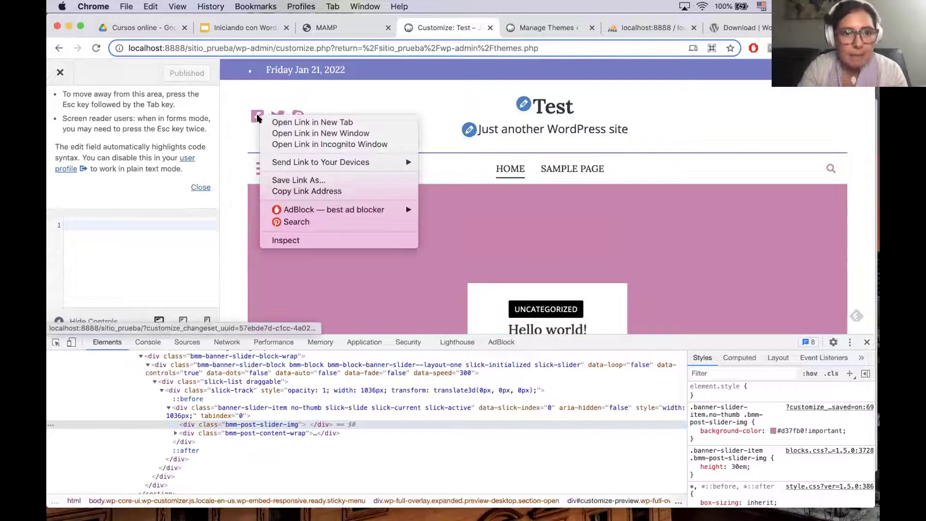
{"action": "left_click", "coordinate": [285, 240]}
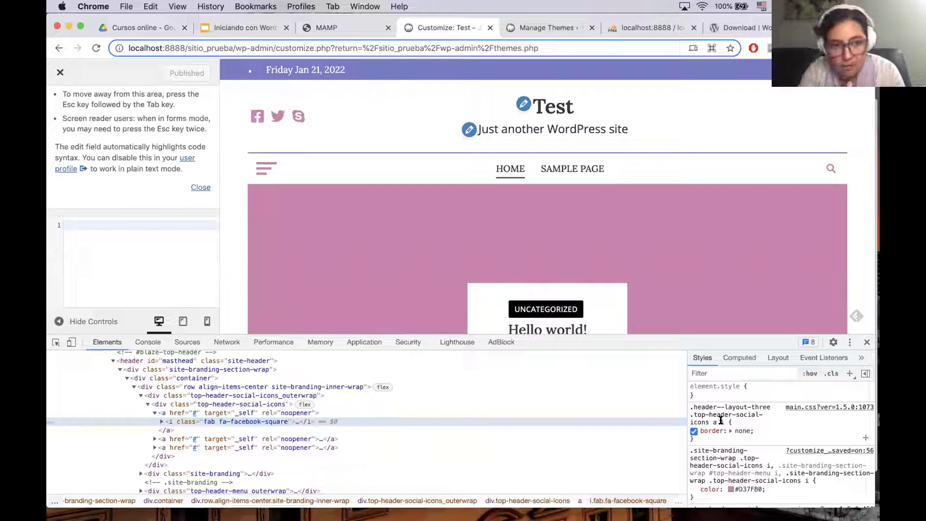
- Paste the .header--layout-three .top-header-social-icons a i selector from DevTools into Additional CSS
{"action": "left_click", "coordinate": [742, 422]}
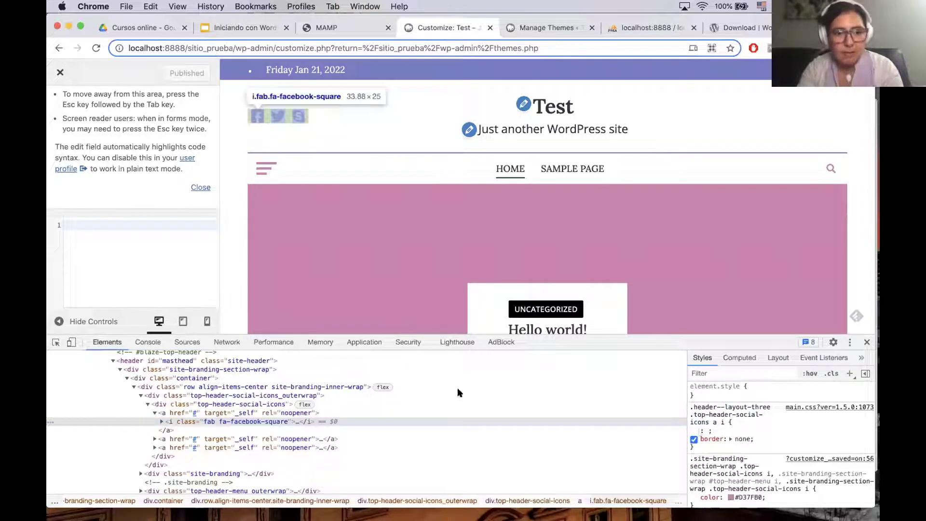
{"action": "left_click", "coordinate": [87, 226]}
{"action": "type", "text": "Escrito"}
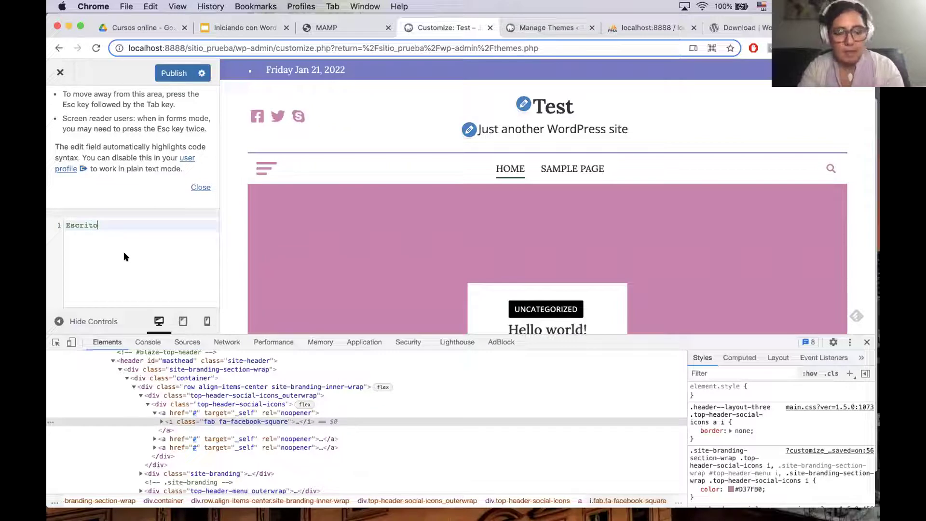
{"action": "key", "text": "BackSpace"}
{"action": "key", "text": "BackSpace"}
{"action": "key", "text": "BackSpace"}
{"action": "key", "text": "BackSpace"}
{"action": "key", "text": "BackSpace"}
{"action": "key", "text": "BackSpace"}
{"action": "key", "text": "BackSpace"}
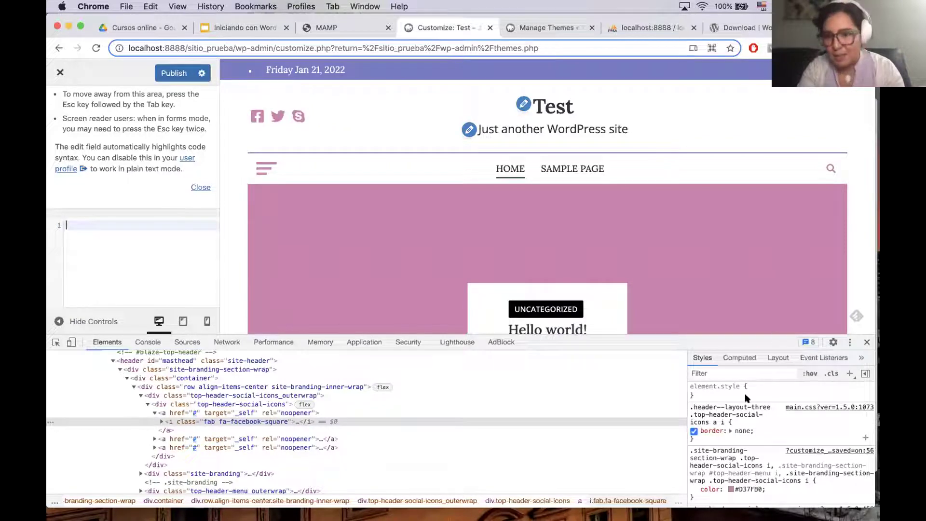
{"action": "left_click", "coordinate": [712, 416]}
{"action": "key", "text": "ctrl+c"}
{"action": "left_click", "coordinate": [118, 226]}
{"action": "key", "text": "ctrl+v"}
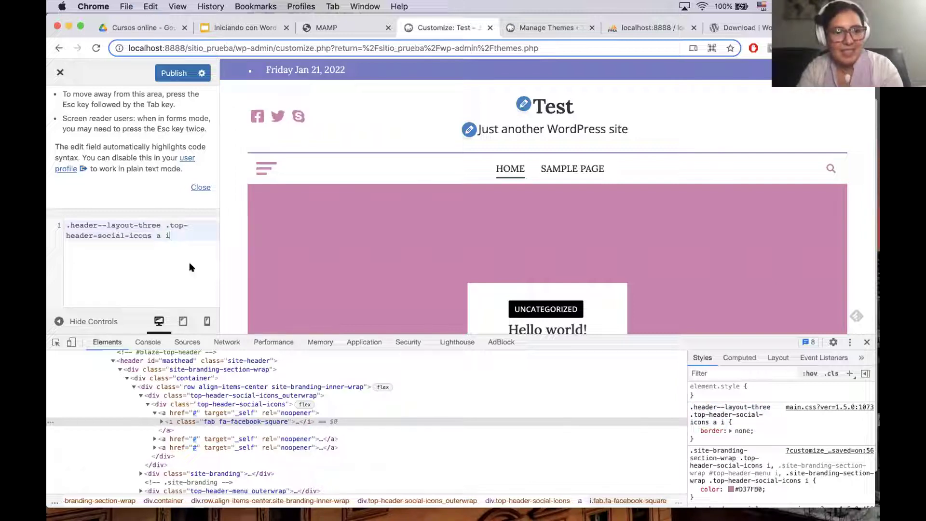
- Complete the rule with { color: red; } and close the developer tools
{"action": "type", "text": "{"}
{"action": "key", "text": "Return"}
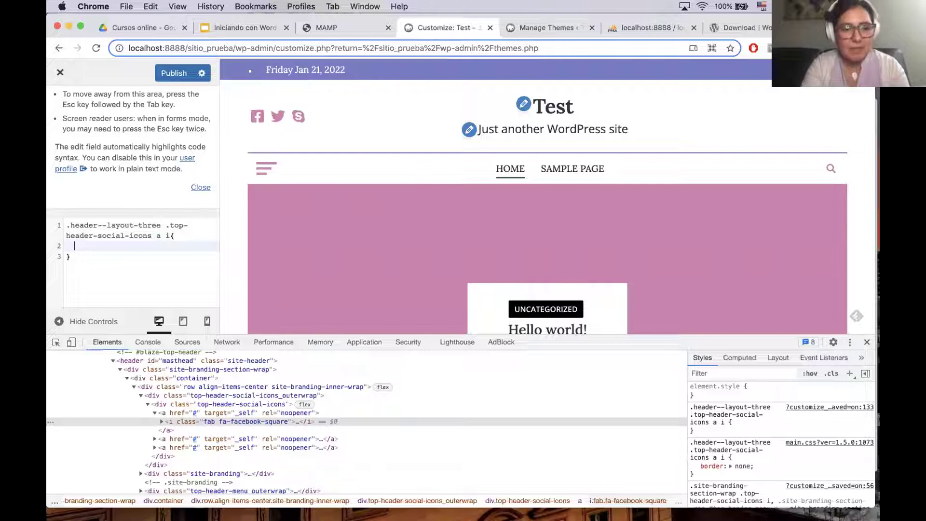
{"action": "type", "text": "color"}
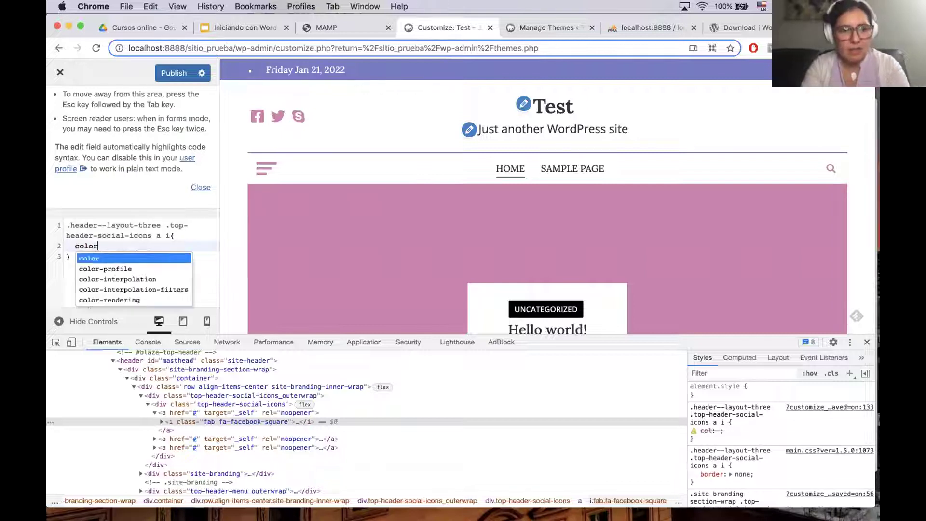
{"action": "type", "text": ": red;"}
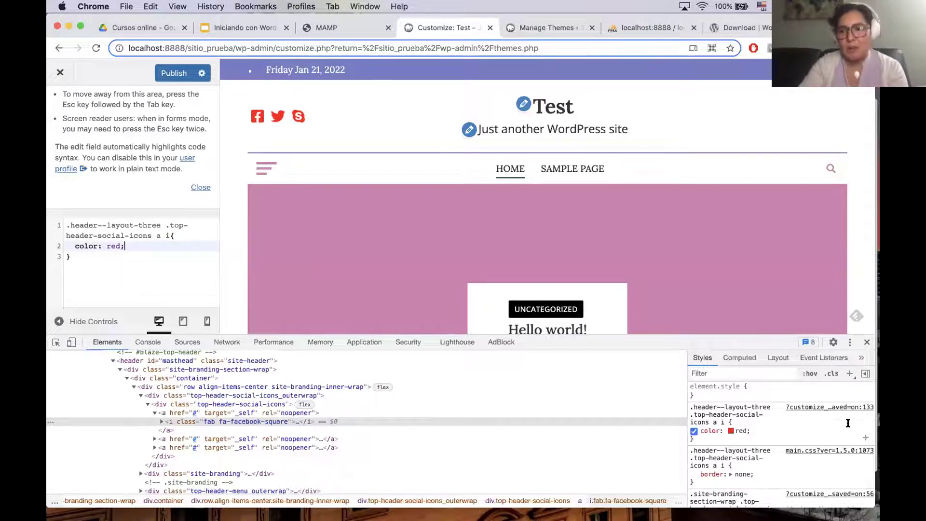
{"action": "left_click", "coordinate": [869, 342]}
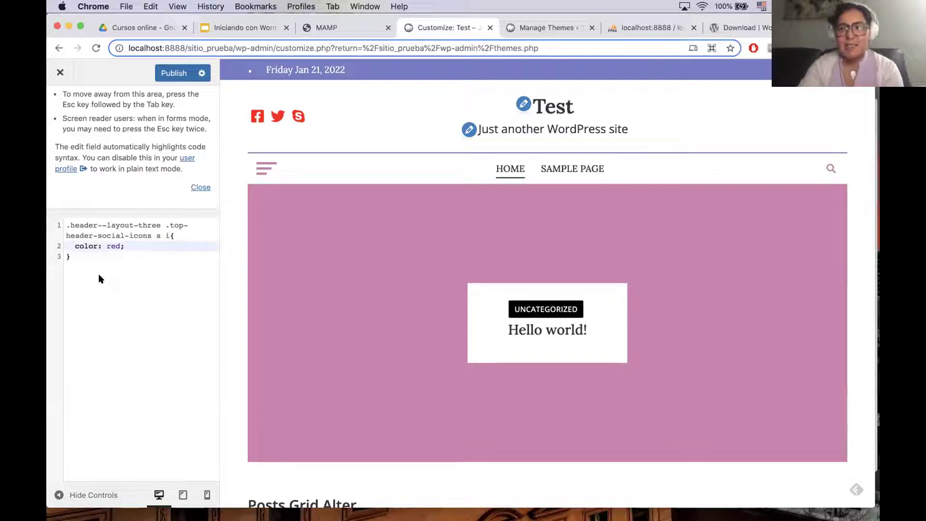
- Select the custom CSS, then exit the Customizer without publishing the red-icon rule
{"action": "left_click", "coordinate": [105, 258]}
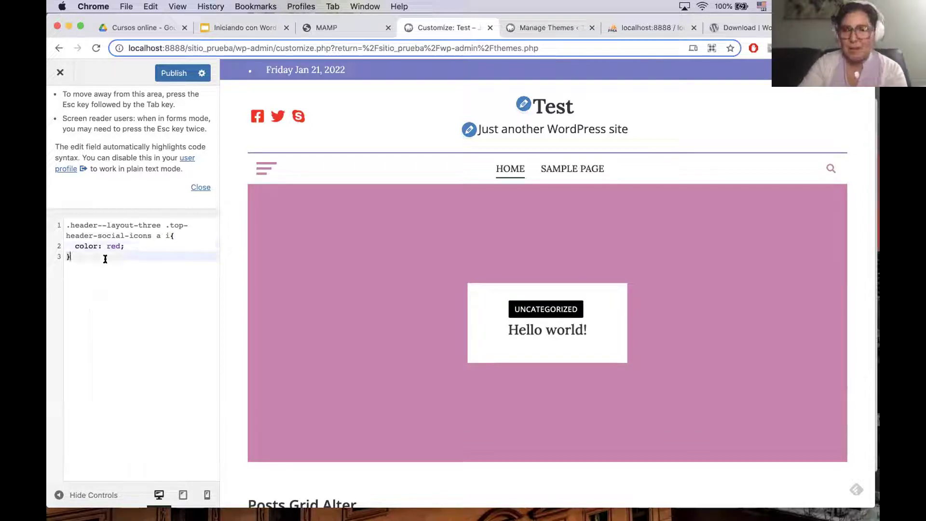
{"action": "left_click", "coordinate": [123, 246]}
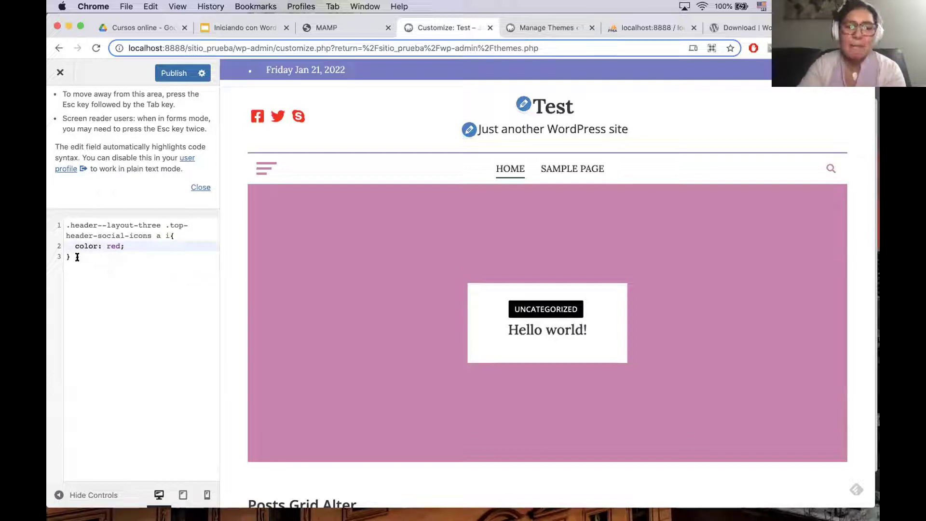
{"action": "left_click_drag", "start_coordinate": [78, 257], "coordinate": [71, 210]}
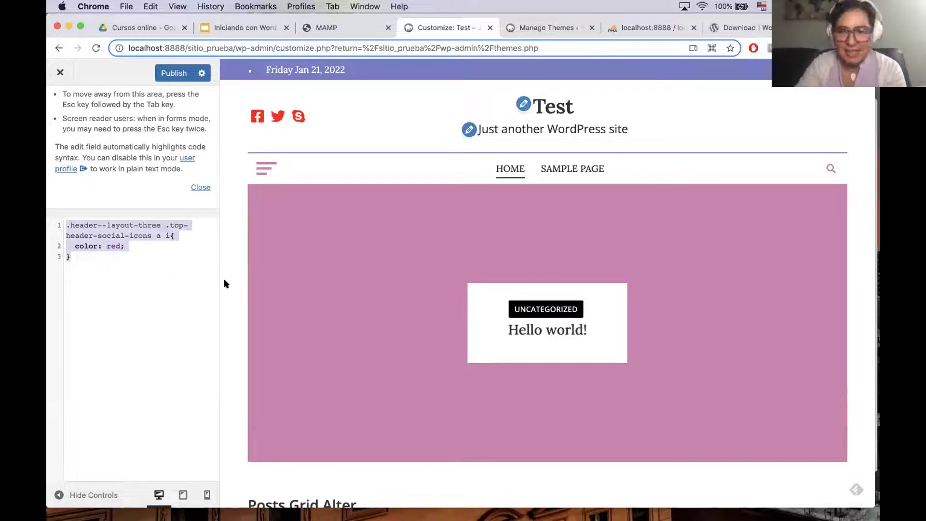
{"action": "left_click", "coordinate": [61, 73]}
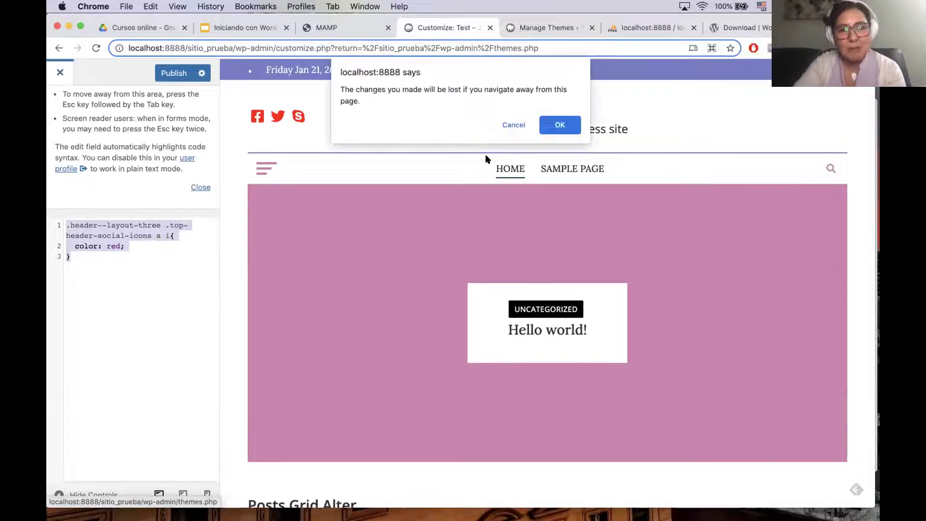
{"action": "left_click", "coordinate": [565, 128]}
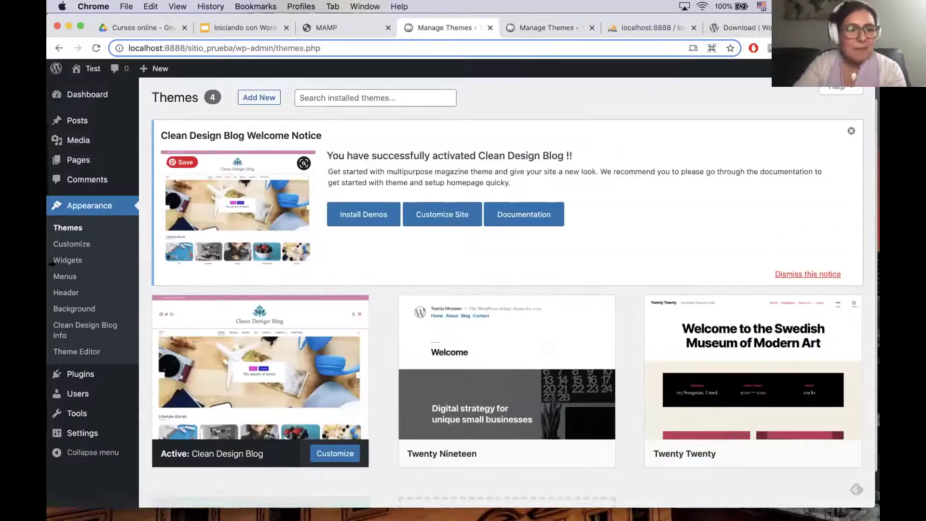
- Open the Widgets screen and look over its widget areas
{"action": "left_click", "coordinate": [66, 261]}
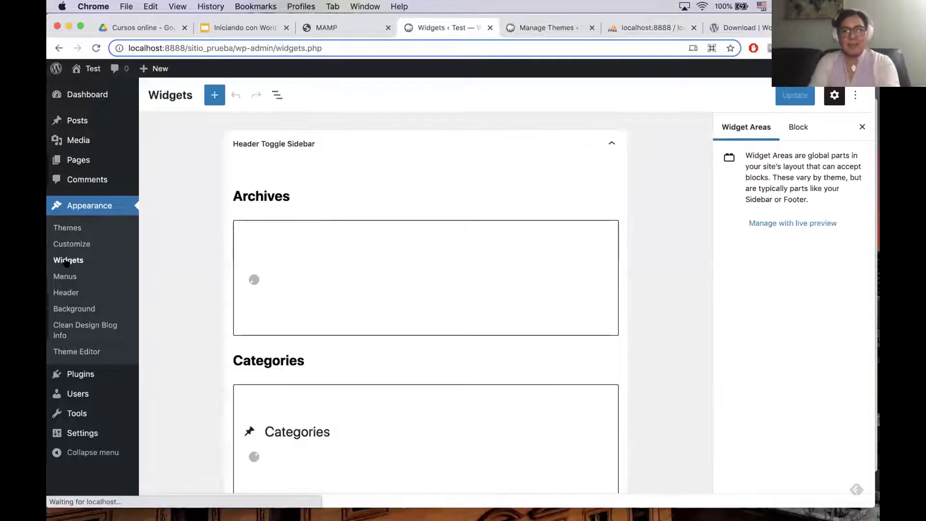
{"action": "scroll", "coordinate": [468, 318], "scroll_direction": "down", "scroll_amount": 3}
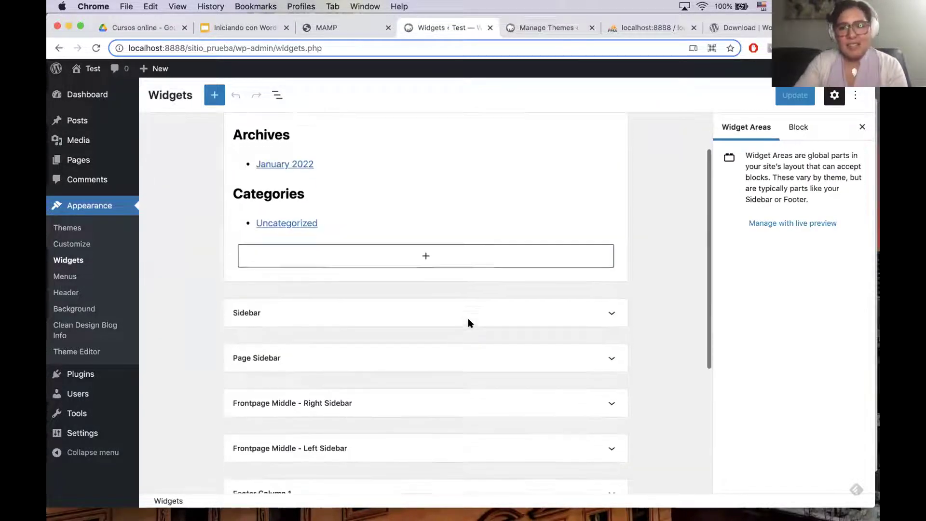
{"action": "scroll", "coordinate": [470, 321], "scroll_direction": "up", "scroll_amount": 3}
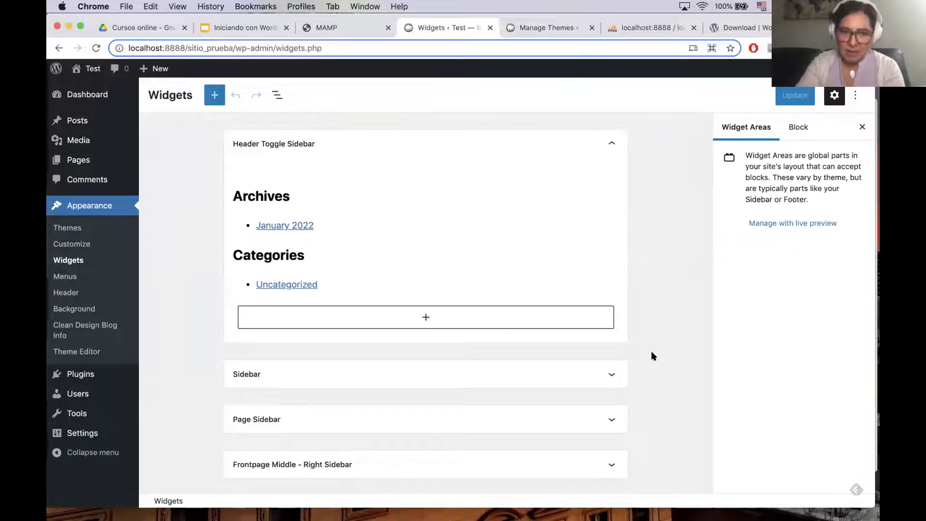
{"action": "scroll", "coordinate": [650, 358], "scroll_direction": "down", "scroll_amount": 5}
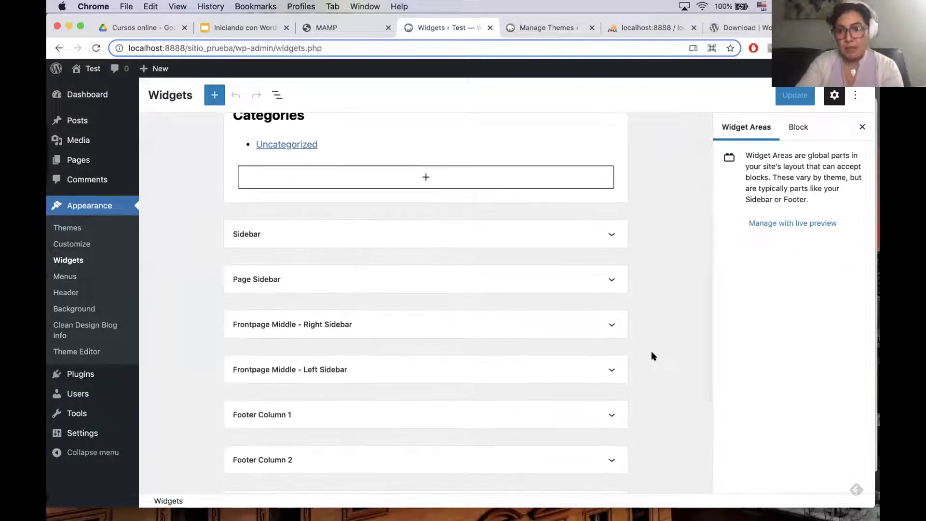
{"action": "scroll", "coordinate": [650, 359], "scroll_direction": "up", "scroll_amount": 5}
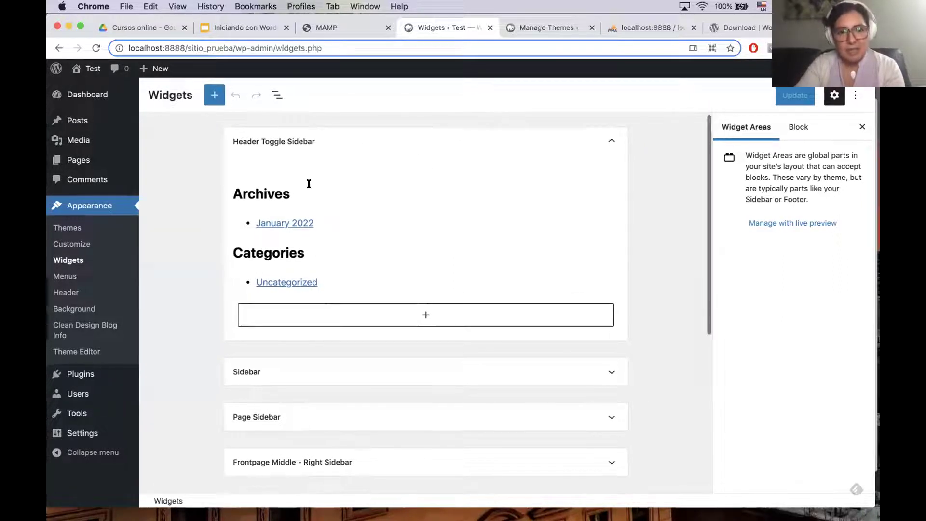
- Open the site's front page in a new tab from the admin-bar site name
{"action": "left_click", "coordinate": [554, 26]}
{"action": "left_click", "coordinate": [447, 27]}
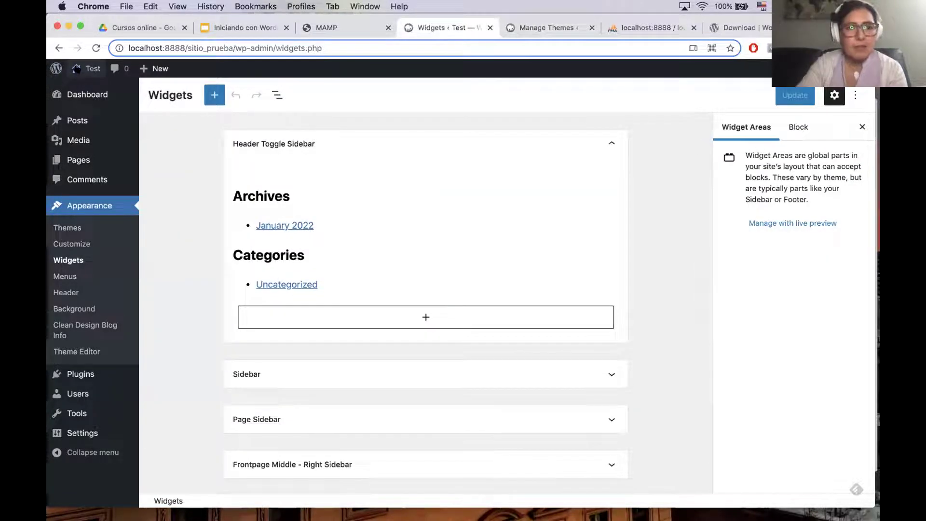
{"action": "right_click", "coordinate": [91, 68]}
{"action": "key", "text": "Return"}
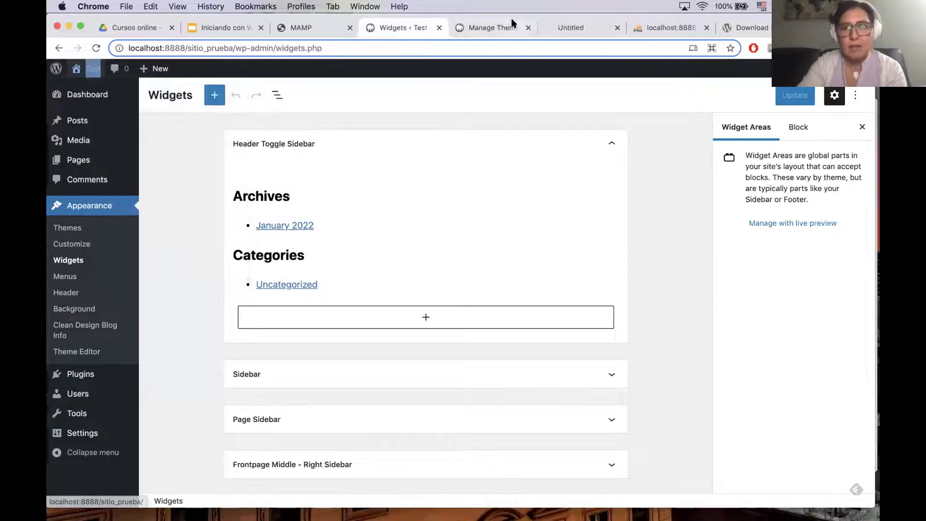
{"action": "left_click", "coordinate": [586, 26]}
{"action": "scroll", "coordinate": [179, 289], "scroll_direction": "down", "scroll_amount": 15}
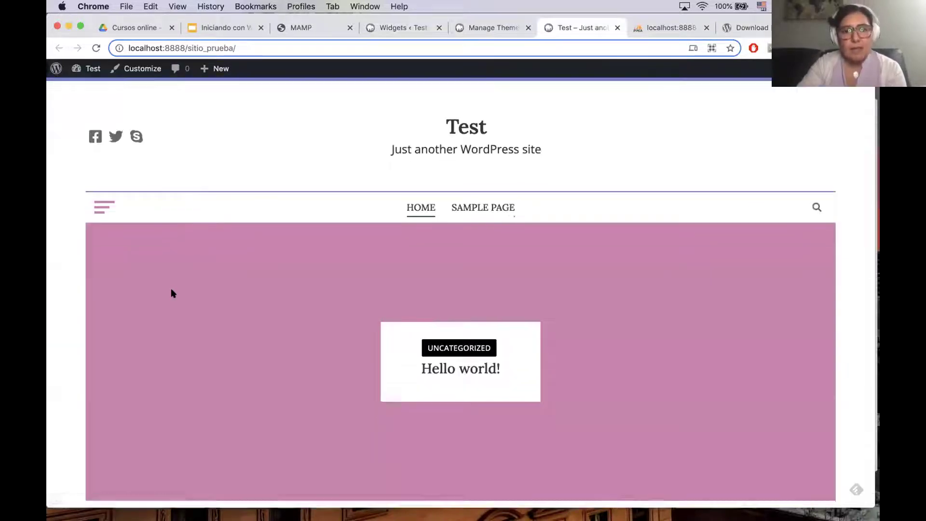
{"action": "scroll", "coordinate": [178, 287], "scroll_direction": "up", "scroll_amount": 15}
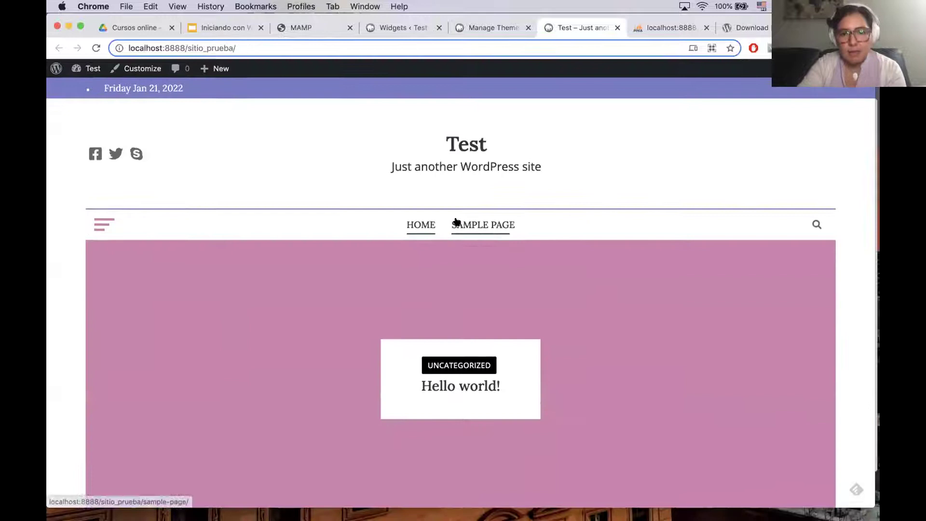
{"action": "left_click", "coordinate": [455, 225]}
{"action": "scroll", "coordinate": [421, 285], "scroll_direction": "down", "scroll_amount": 3}
{"action": "scroll", "coordinate": [421, 284], "scroll_direction": "up", "scroll_amount": 5}
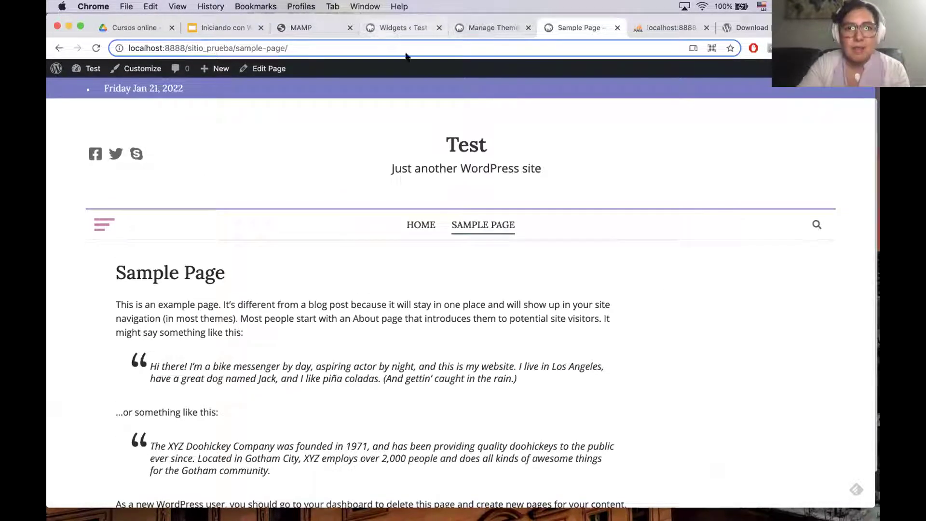
{"action": "left_click", "coordinate": [422, 225]}
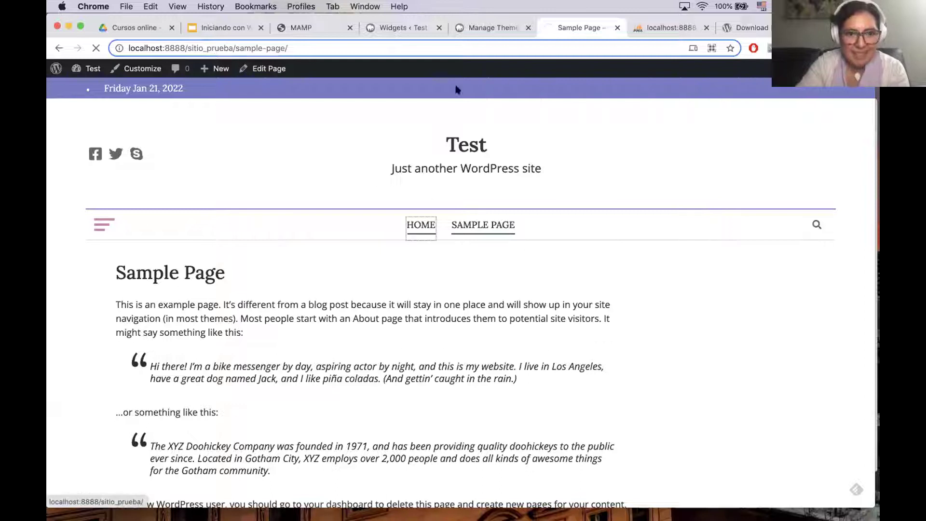
{"action": "left_click", "coordinate": [404, 28]}
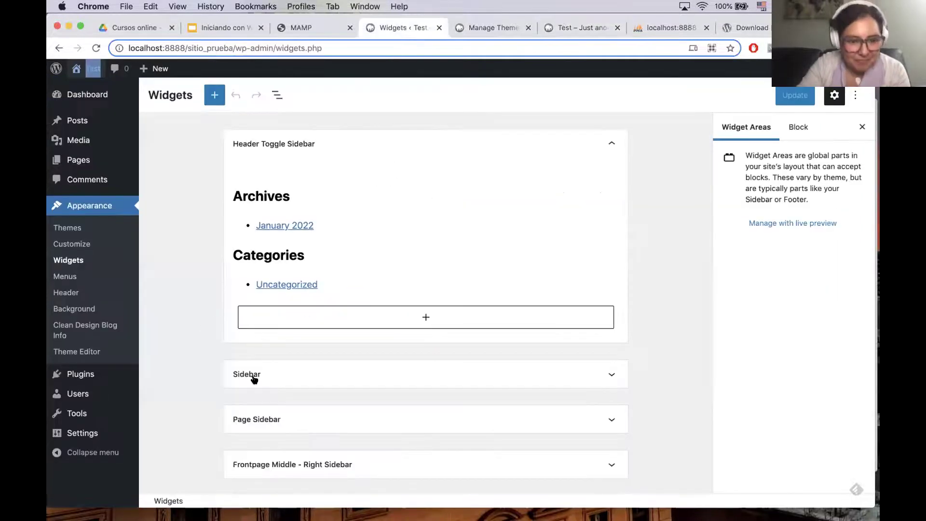
- Expand the Footer Column 1 widget area
{"action": "scroll", "coordinate": [253, 376], "scroll_direction": "down", "scroll_amount": 5}
{"action": "left_click", "coordinate": [295, 378]}
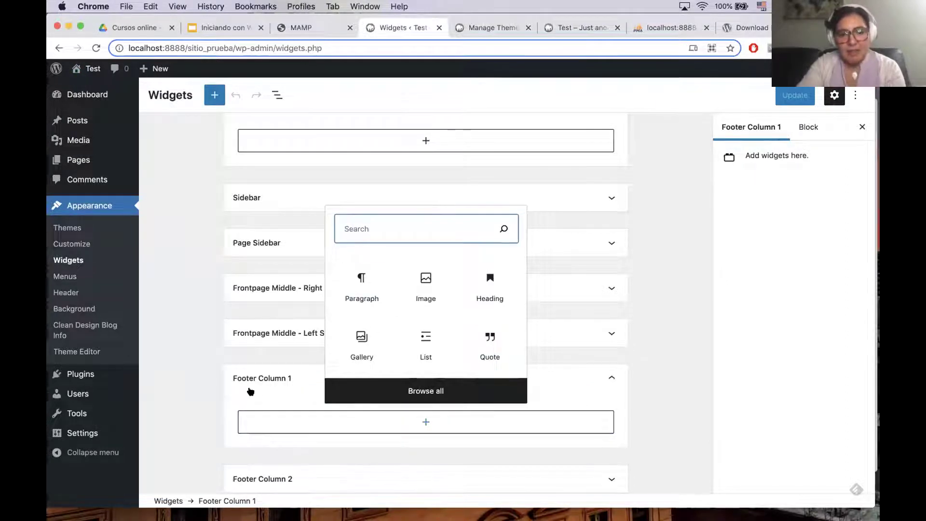
{"action": "left_click", "coordinate": [232, 381]}
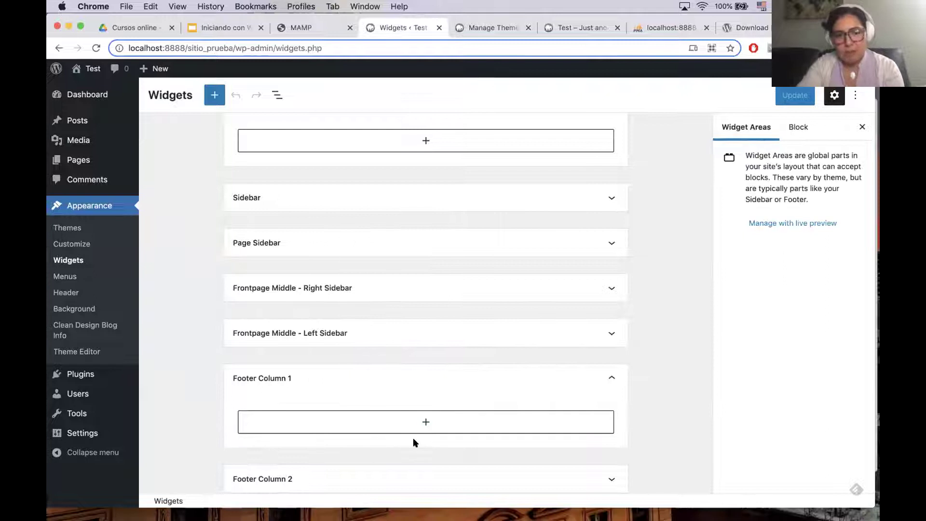
{"action": "scroll", "coordinate": [412, 439], "scroll_direction": "down", "scroll_amount": 5}
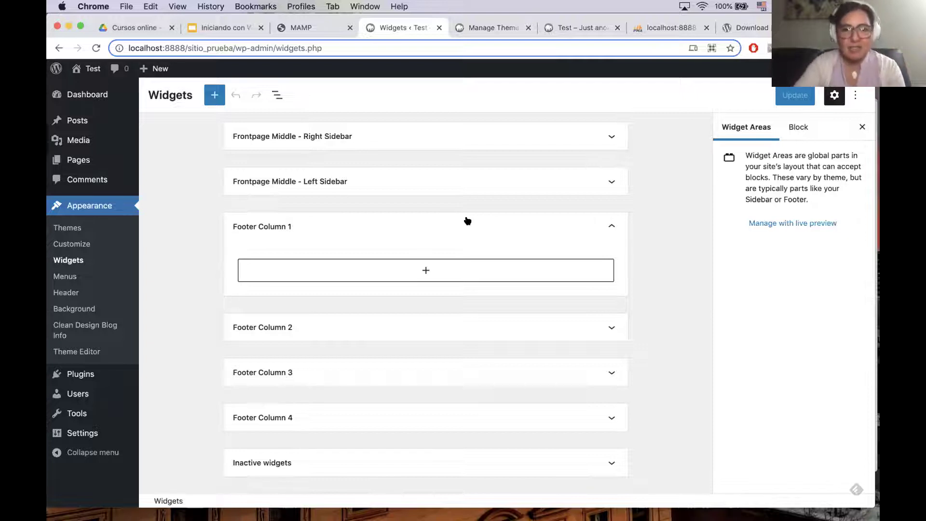
- Add a Paragraph block to Footer Column 1 reading 'Aquí está un widget :D'
{"action": "left_click", "coordinate": [426, 275]}
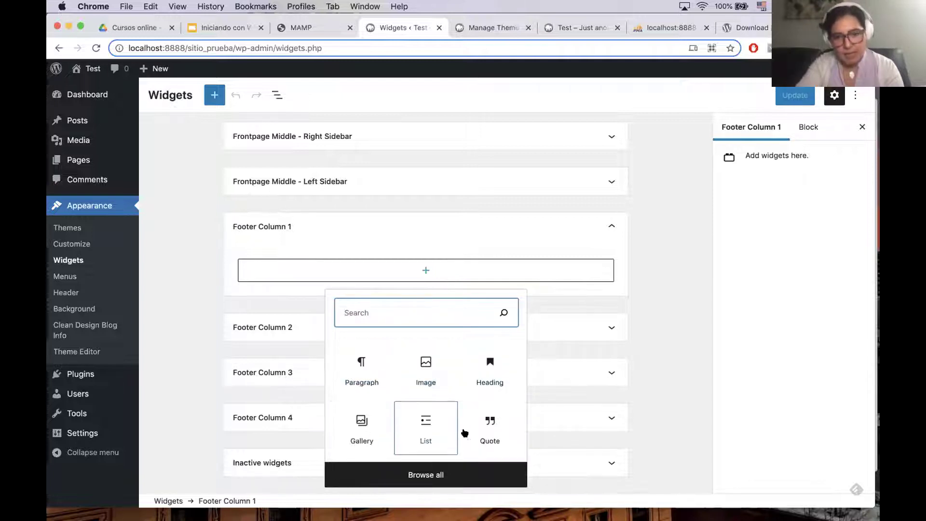
{"action": "left_click", "coordinate": [454, 479]}
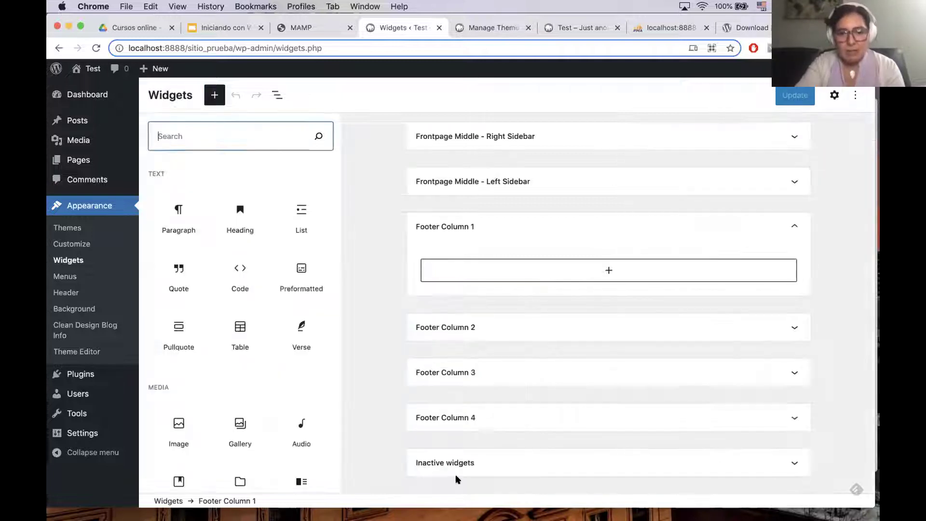
{"action": "scroll", "coordinate": [233, 324], "scroll_direction": "down", "scroll_amount": 6}
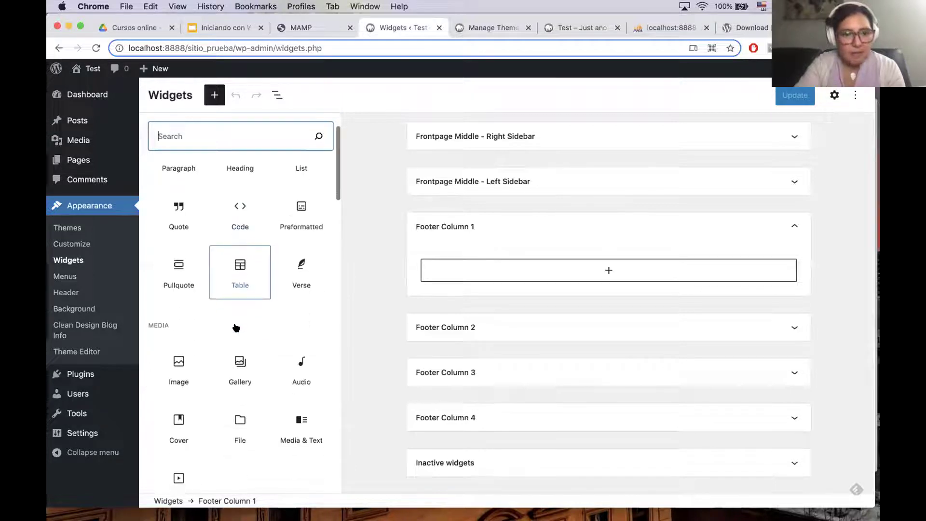
{"action": "scroll", "coordinate": [233, 324], "scroll_direction": "down", "scroll_amount": 6}
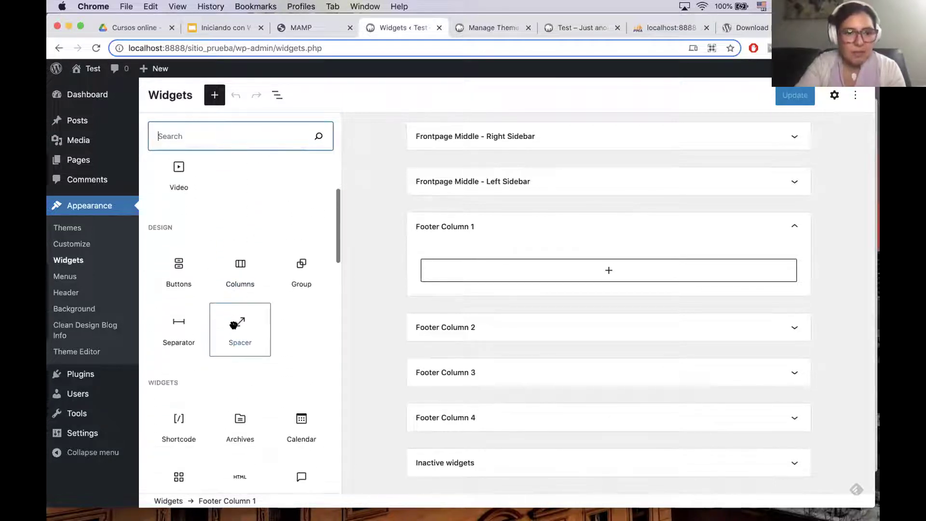
{"action": "scroll", "coordinate": [235, 331], "scroll_direction": "down", "scroll_amount": 5}
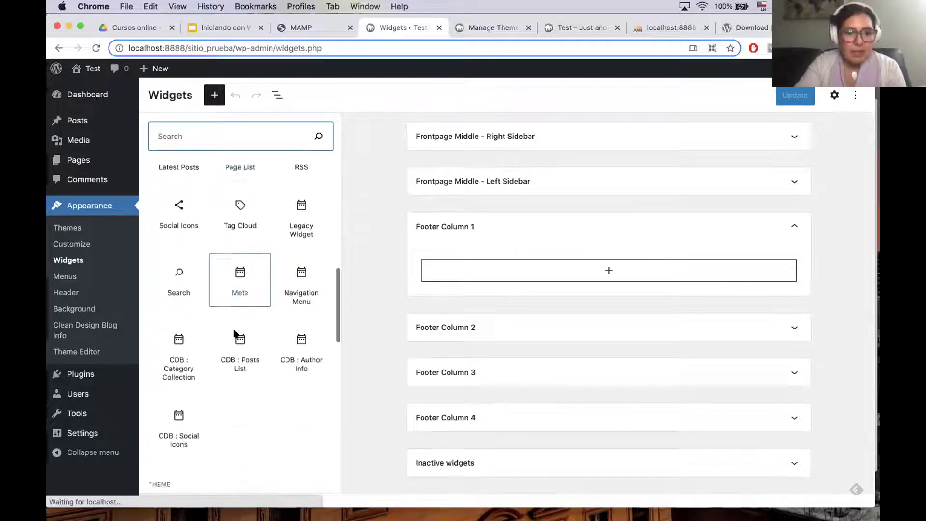
{"action": "scroll", "coordinate": [236, 334], "scroll_direction": "down", "scroll_amount": 8}
{"action": "scroll", "coordinate": [237, 335], "scroll_direction": "up", "scroll_amount": 2}
{"action": "scroll", "coordinate": [236, 335], "scroll_direction": "up", "scroll_amount": 15}
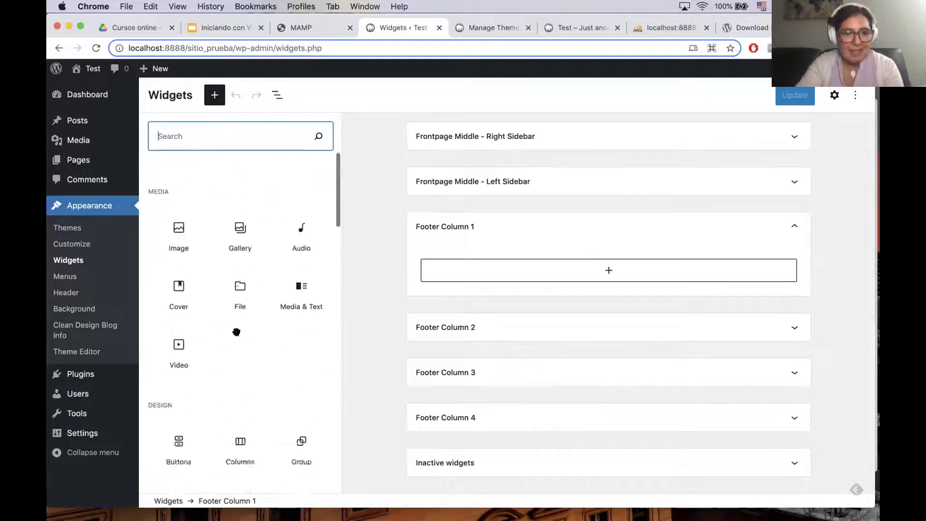
{"action": "left_click", "coordinate": [175, 212]}
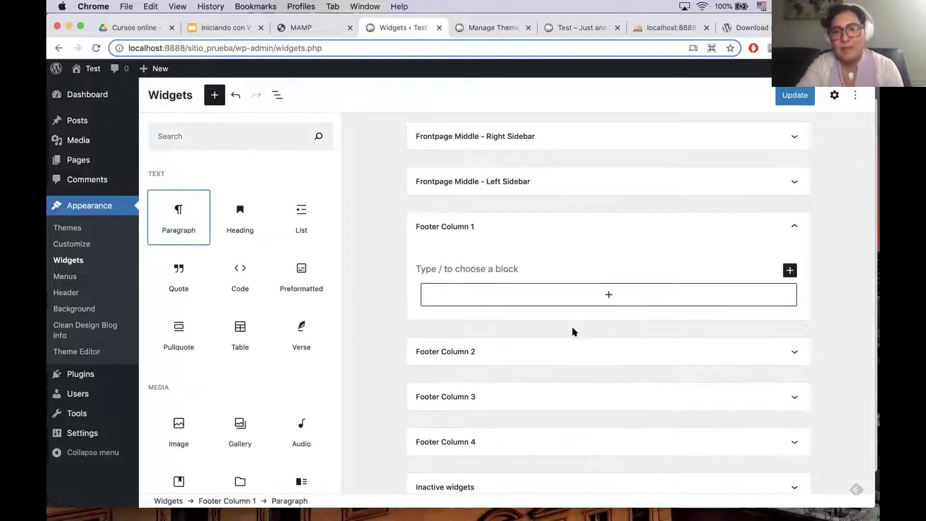
{"action": "left_click", "coordinate": [539, 267]}
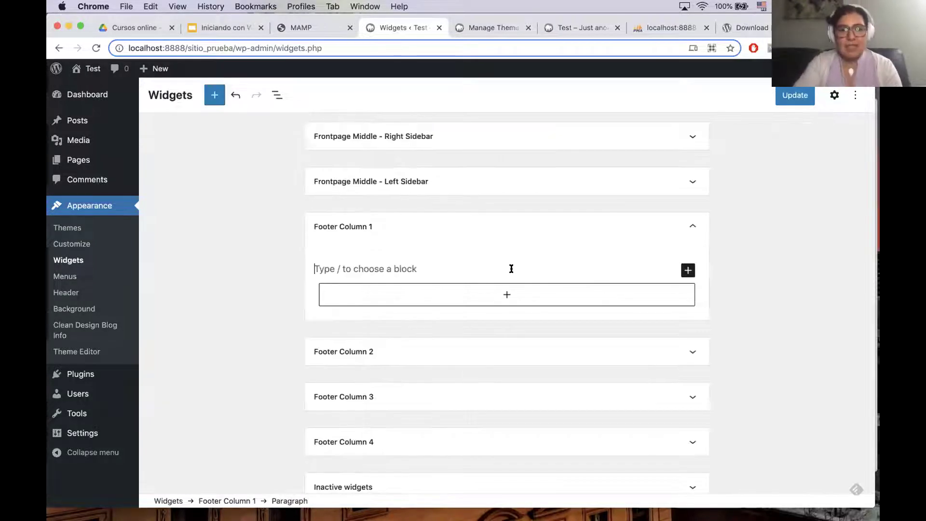
{"action": "type", "text": "Aquí"}
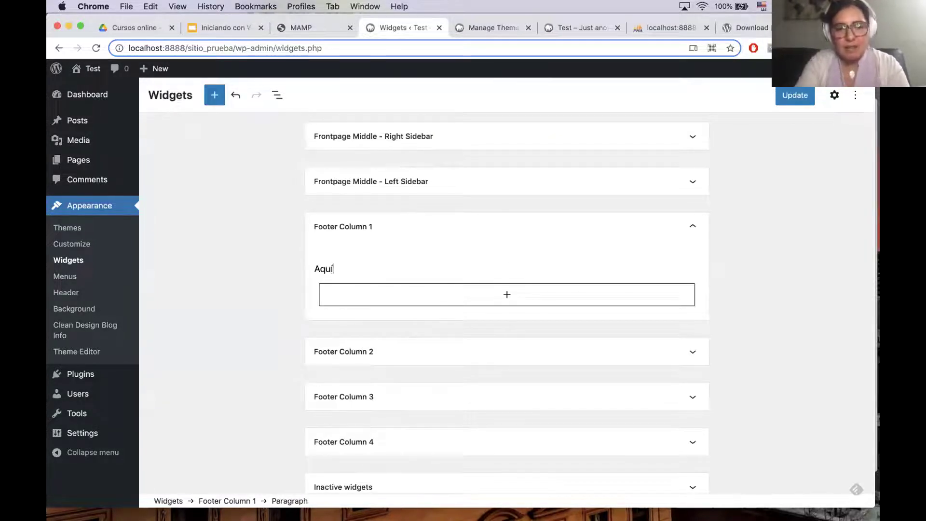
{"action": "type", "text": " está un widget :D"}
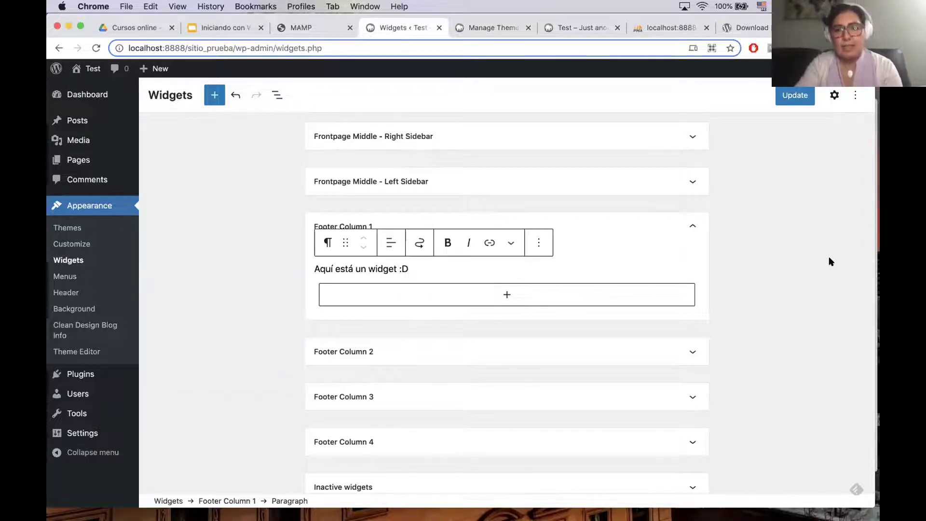
- Reload the live site to confirm the new widget text appears in the footer
{"action": "scroll", "coordinate": [804, 294], "scroll_direction": "up", "scroll_amount": 7}
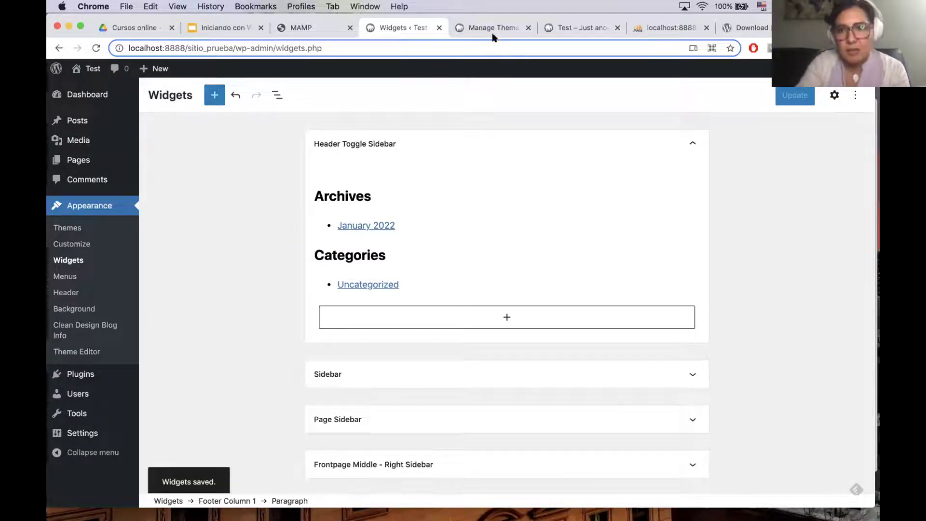
{"action": "left_click", "coordinate": [553, 27]}
{"action": "left_click", "coordinate": [96, 48]}
{"action": "scroll", "coordinate": [161, 169], "scroll_direction": "down", "scroll_amount": 10}
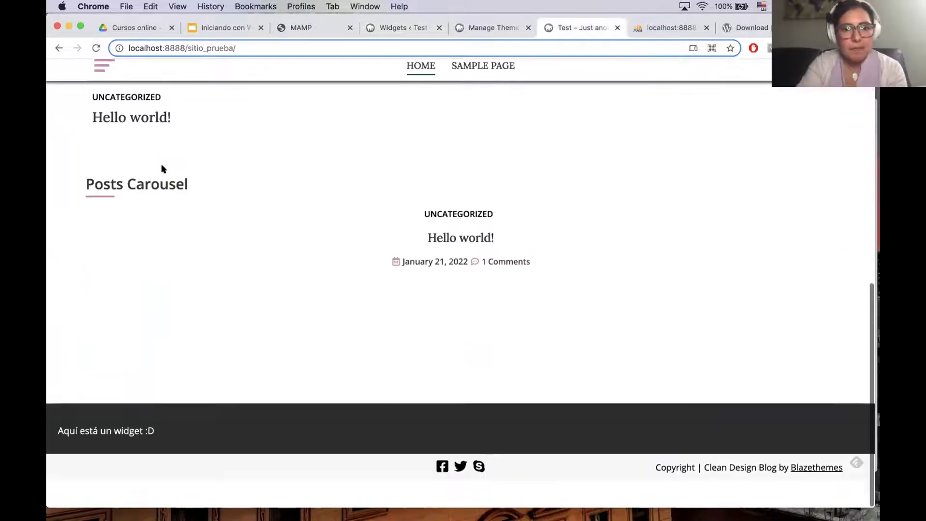
{"action": "left_click_drag", "start_coordinate": [159, 455], "coordinate": [60, 457]}
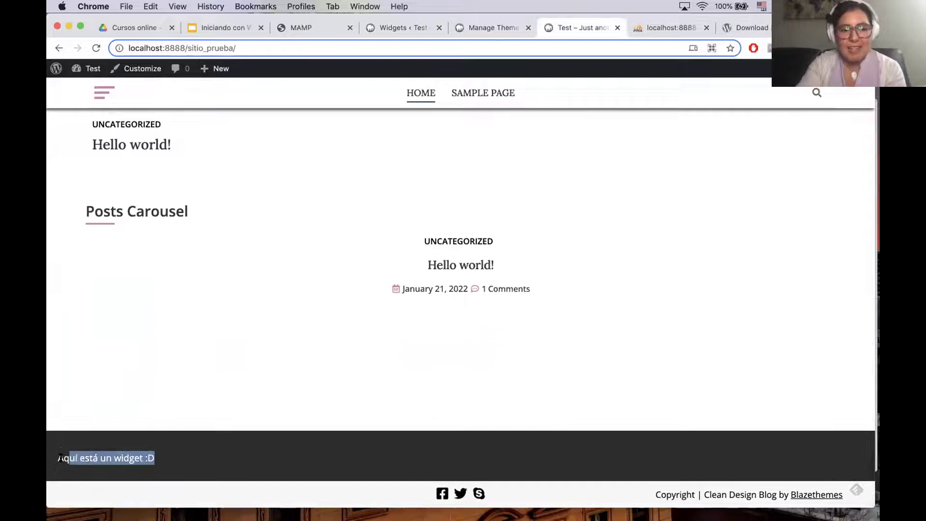
{"action": "left_click", "coordinate": [188, 457]}
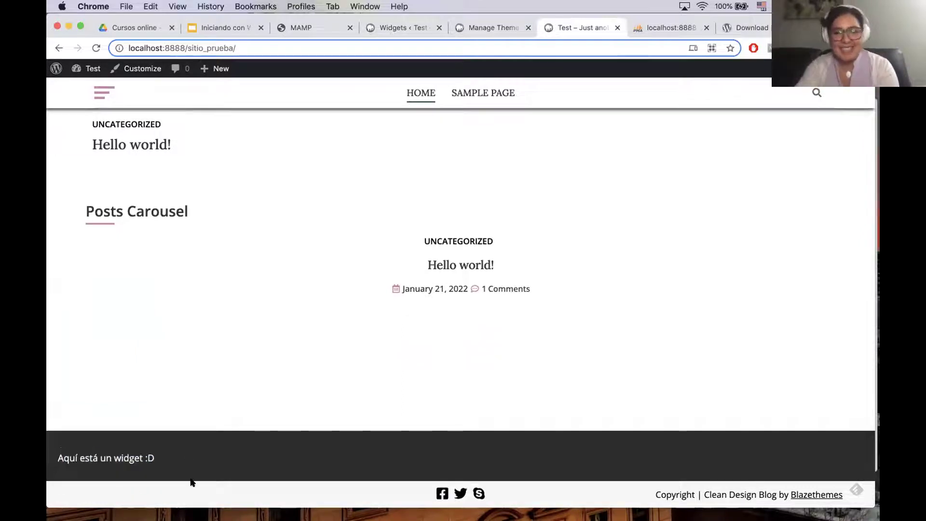
{"action": "left_click", "coordinate": [392, 27]}
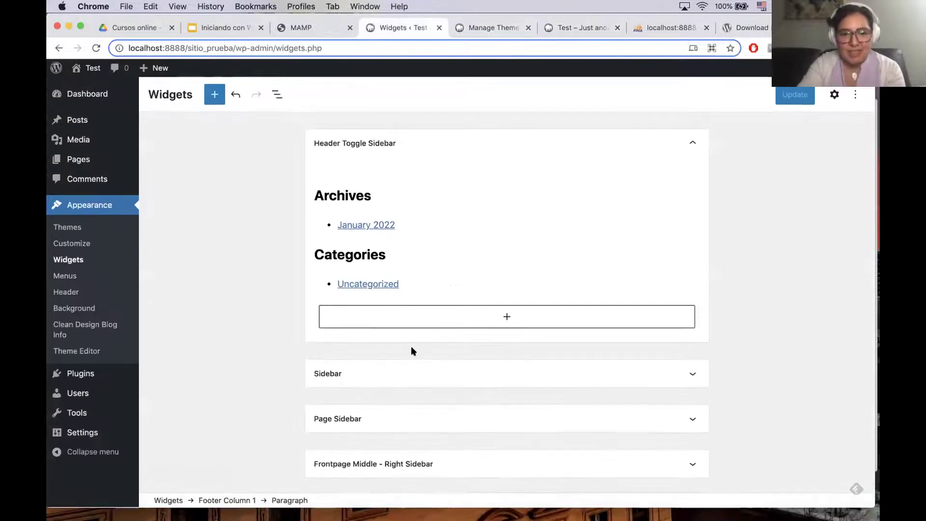
{"action": "scroll", "coordinate": [412, 349], "scroll_direction": "down", "scroll_amount": 10}
- Add a bulleted list with 'Liga 1' and 'Liga 2' to Footer Column 2 and update
{"action": "left_click", "coordinate": [692, 327]}
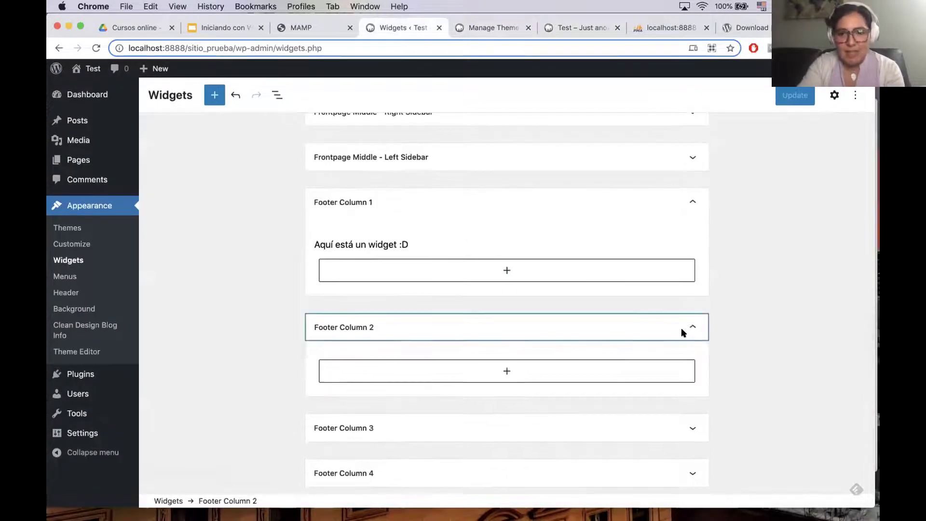
{"action": "left_click", "coordinate": [417, 381]}
{"action": "left_click", "coordinate": [510, 295]}
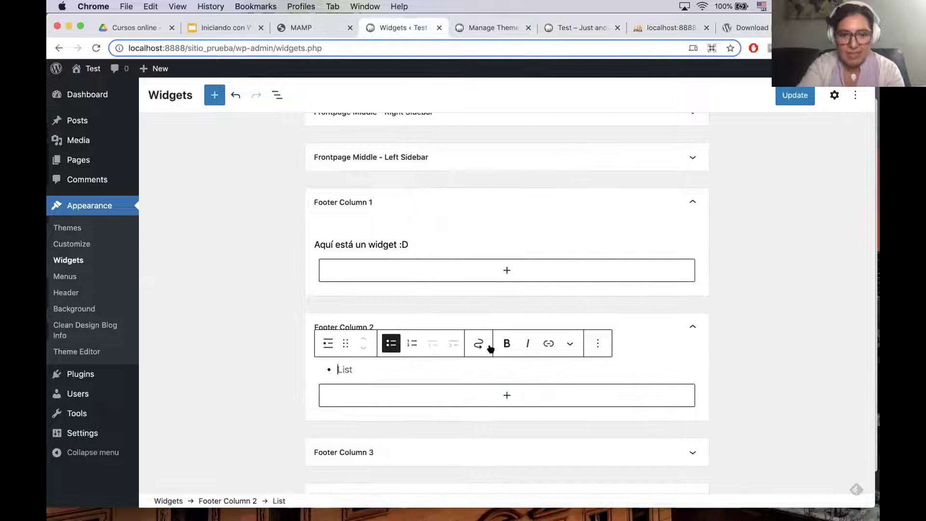
{"action": "type", "text": "Liga 1"}
{"action": "key", "text": "Return"}
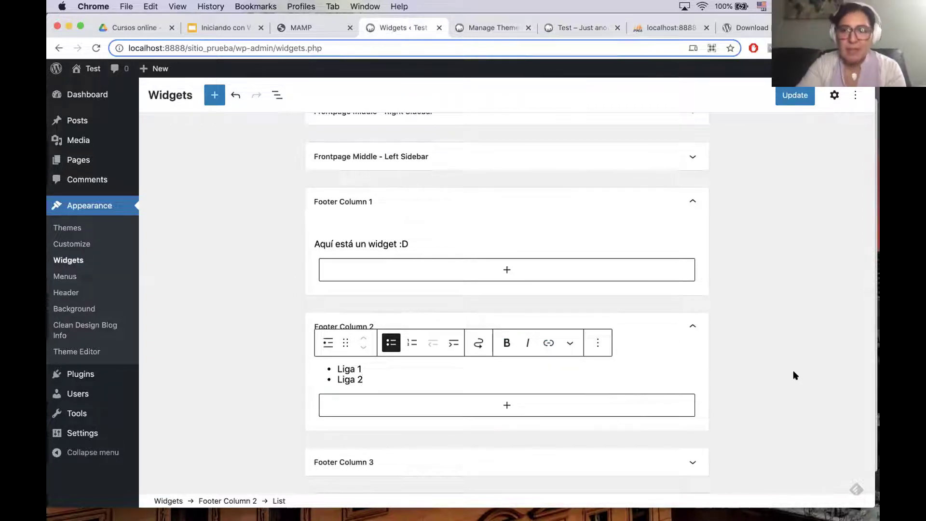
{"action": "left_click", "coordinate": [796, 96]}
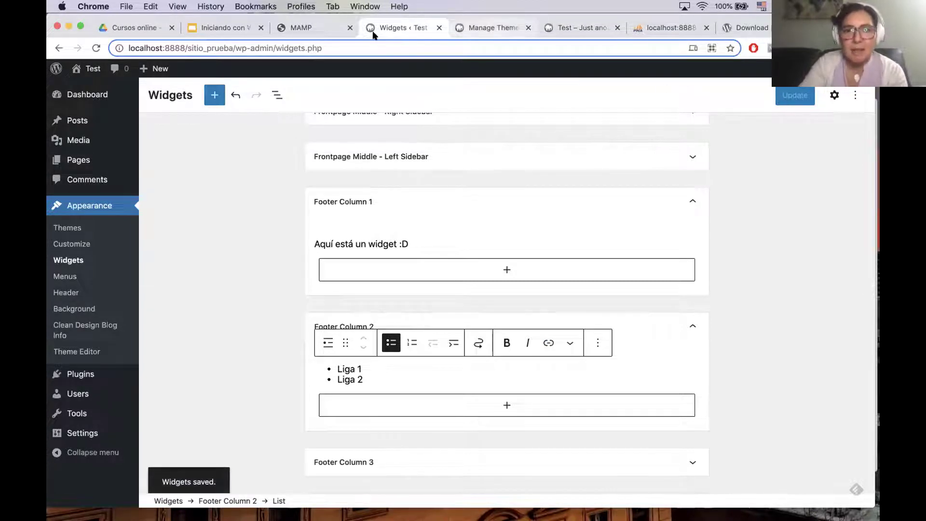
- Reload the live site to check the list in the footer, then return to Widgets
{"action": "left_click", "coordinate": [562, 27]}
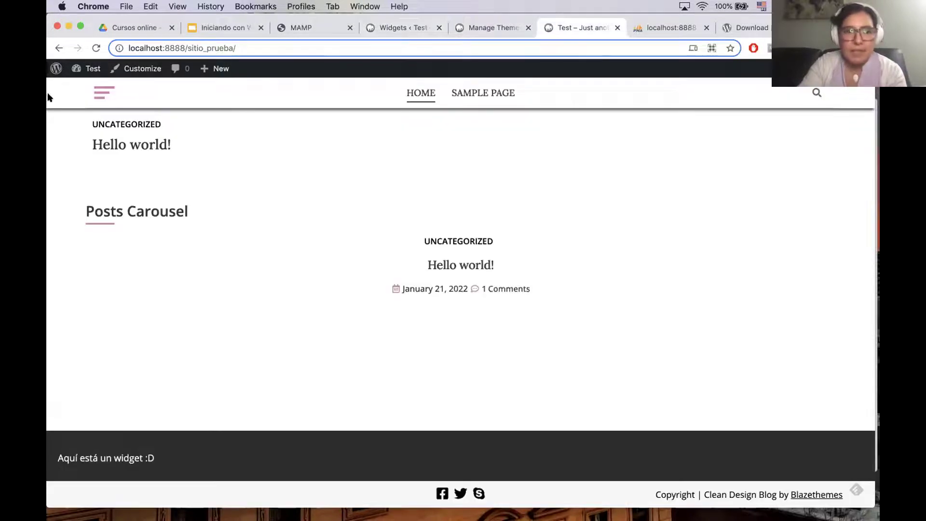
{"action": "left_click", "coordinate": [96, 48]}
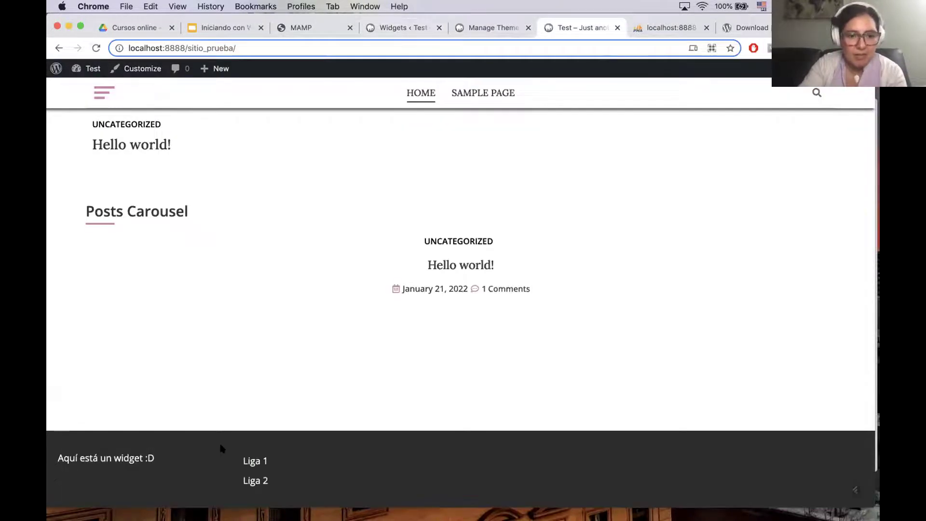
{"action": "scroll", "coordinate": [433, 468], "scroll_direction": "down", "scroll_amount": 2}
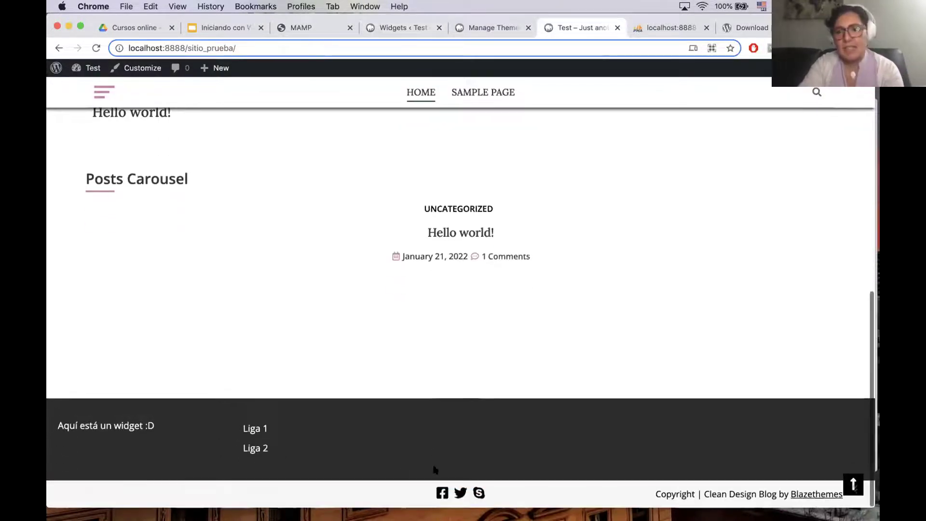
{"action": "left_click", "coordinate": [413, 33]}
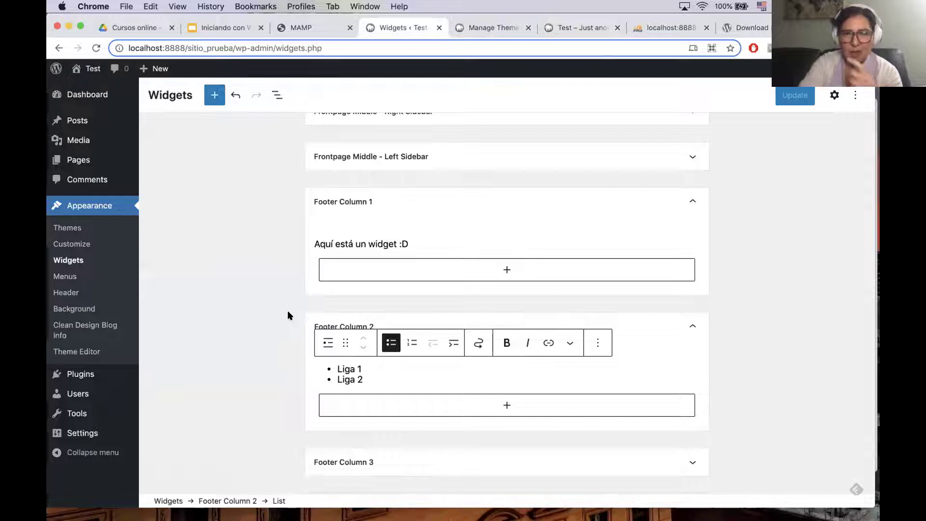
- Open Appearance > Menus and look over the menu settings
{"action": "left_click", "coordinate": [73, 278]}
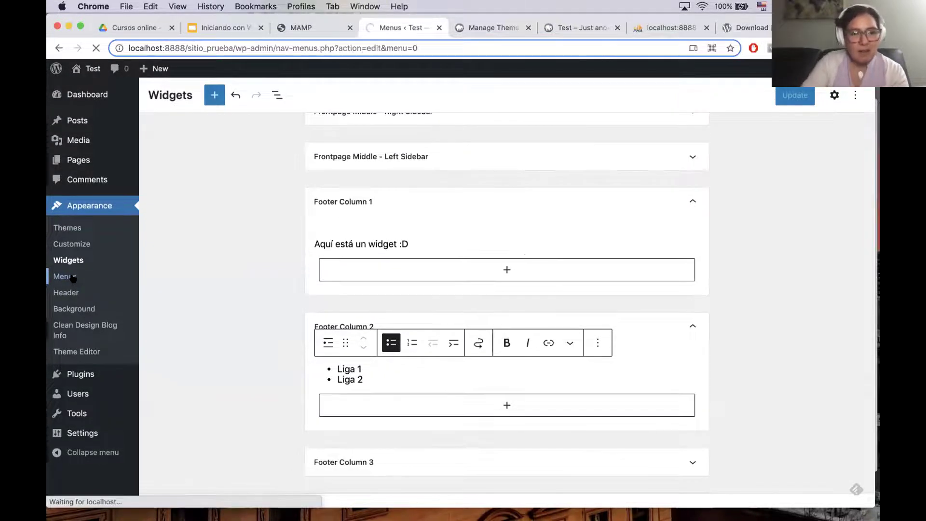
{"action": "scroll", "coordinate": [238, 315], "scroll_direction": "down", "scroll_amount": 3}
{"action": "scroll", "coordinate": [239, 316], "scroll_direction": "down", "scroll_amount": 1}
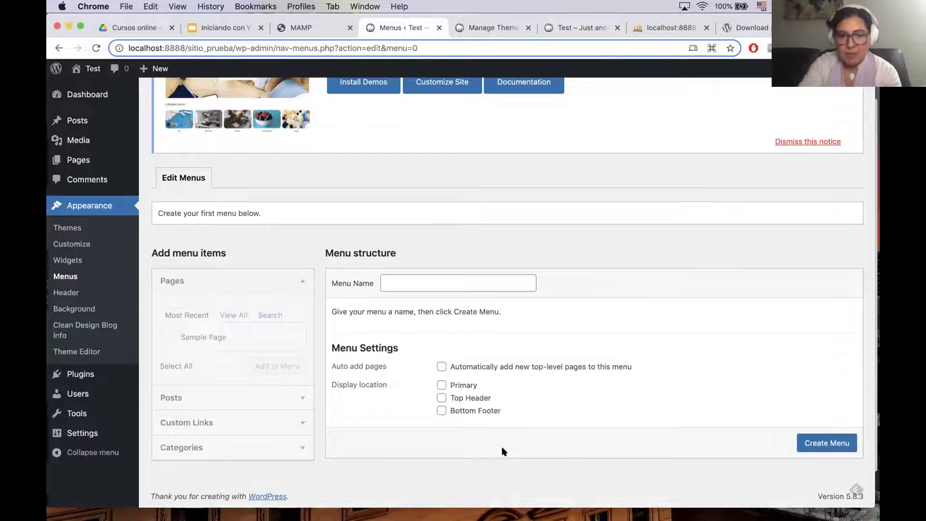
{"action": "scroll", "coordinate": [503, 450], "scroll_direction": "up", "scroll_amount": 1}
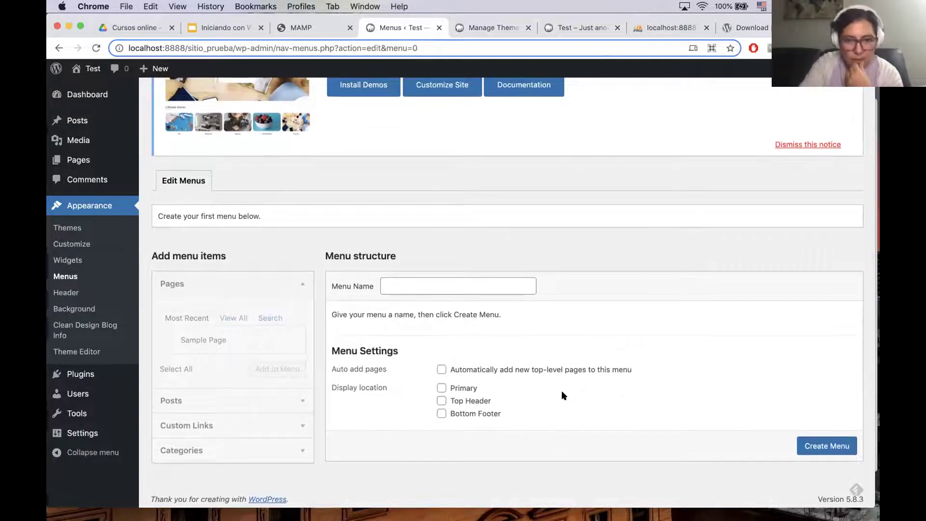
{"action": "scroll", "coordinate": [561, 392], "scroll_direction": "up", "scroll_amount": 5}
{"action": "scroll", "coordinate": [562, 392], "scroll_direction": "down", "scroll_amount": 5}
{"action": "scroll", "coordinate": [570, 396], "scroll_direction": "up", "scroll_amount": 5}
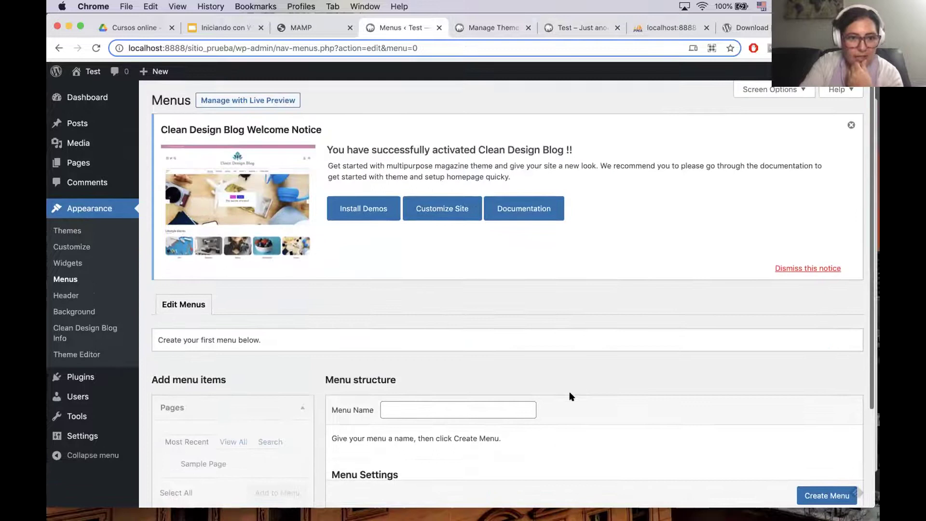
- Go to the Pages list and open Sample Page for editing
{"action": "mouse_move", "coordinate": [86, 127]}
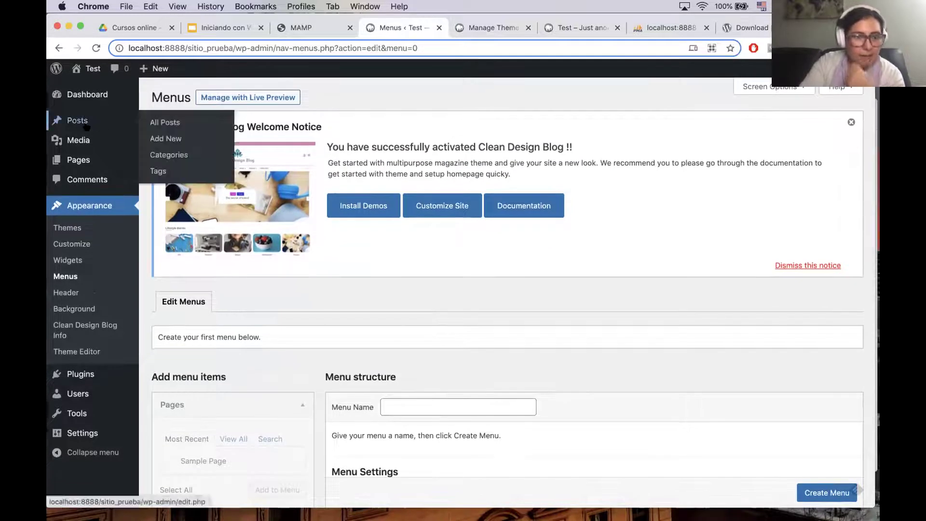
{"action": "left_click", "coordinate": [80, 162]}
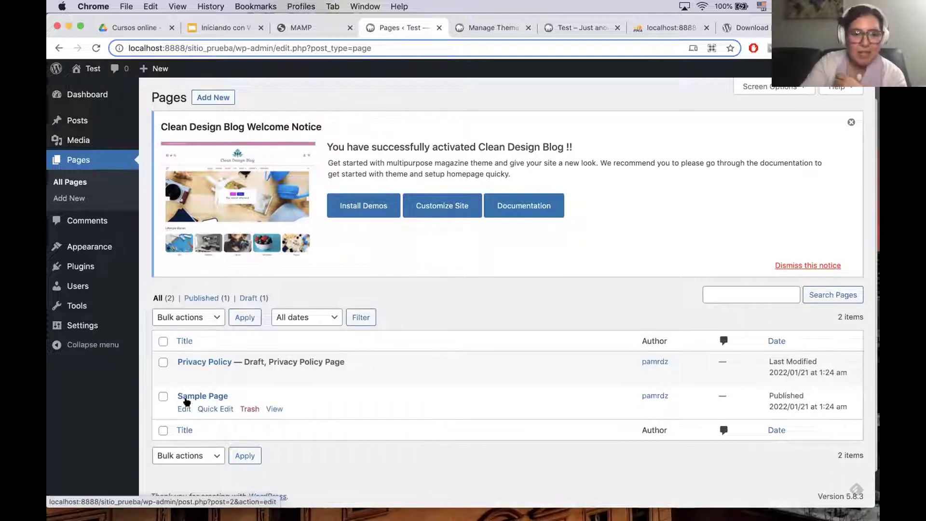
{"action": "left_click", "coordinate": [591, 29]}
{"action": "scroll", "coordinate": [507, 163], "scroll_direction": "up", "scroll_amount": 5}
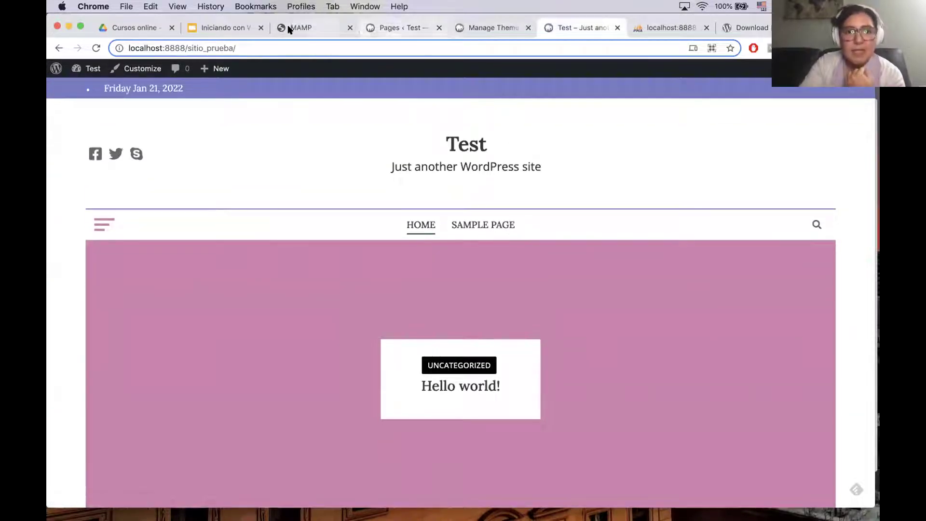
{"action": "left_click", "coordinate": [420, 29]}
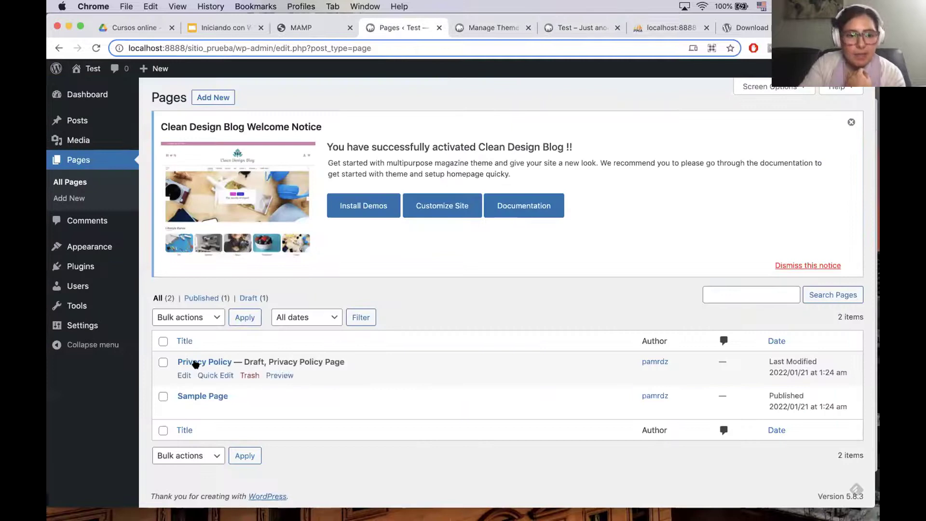
{"action": "left_click", "coordinate": [183, 409]}
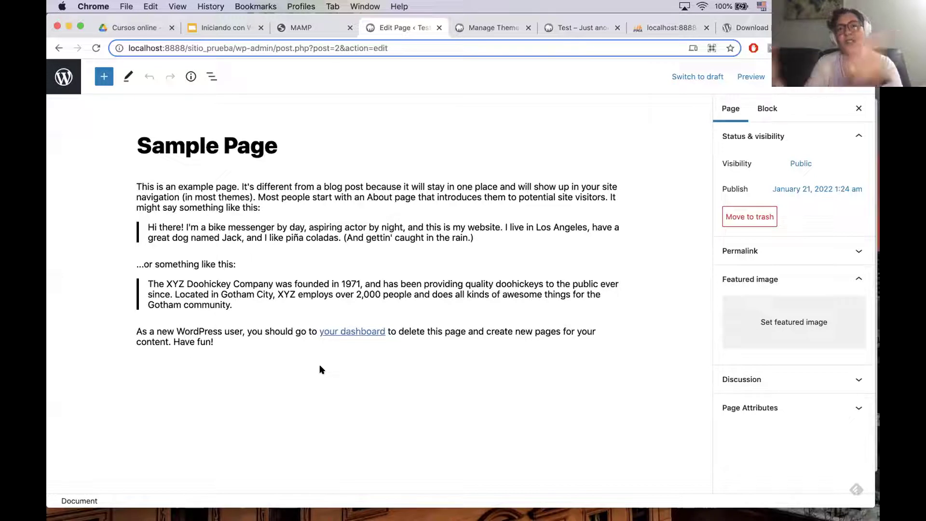
- Make 'end of example page' bold in the Sample Page's first sentence
{"action": "left_click", "coordinate": [205, 203]}
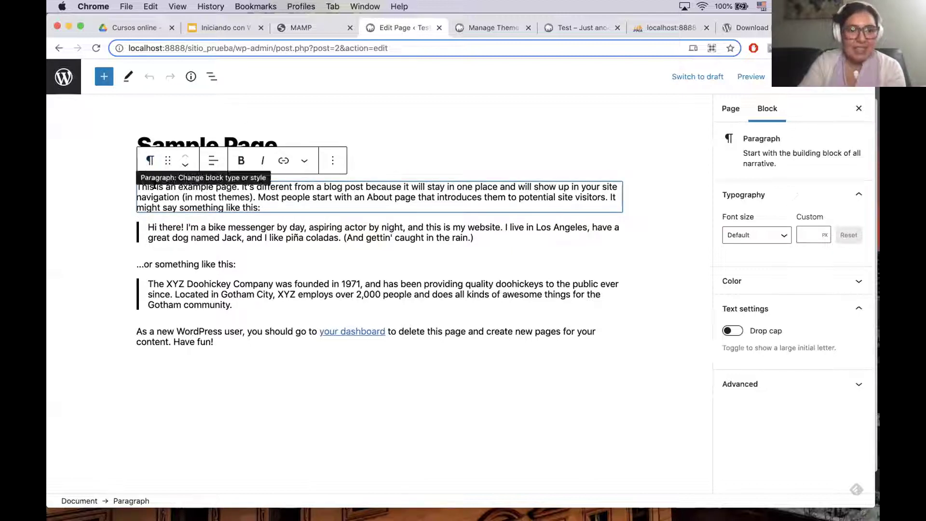
{"action": "left_click", "coordinate": [241, 163]}
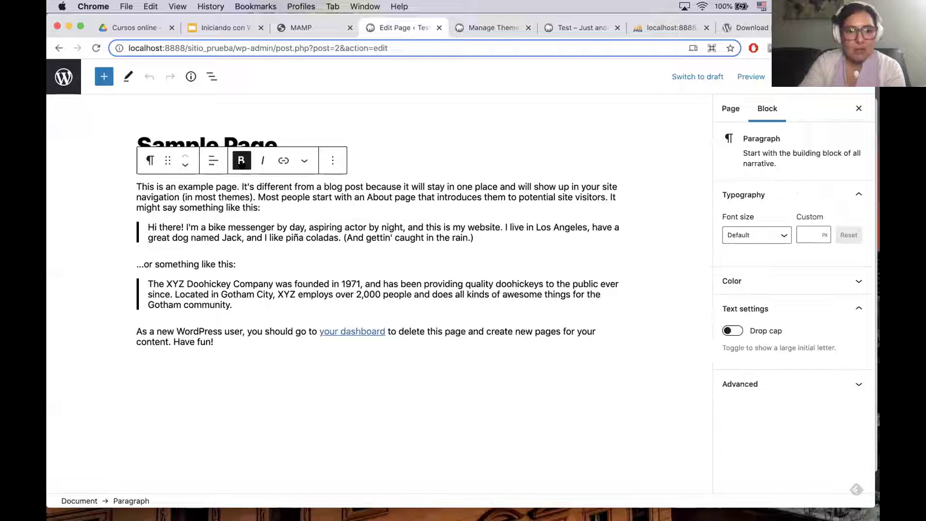
{"action": "left_click_drag", "start_coordinate": [200, 186], "coordinate": [225, 182]}
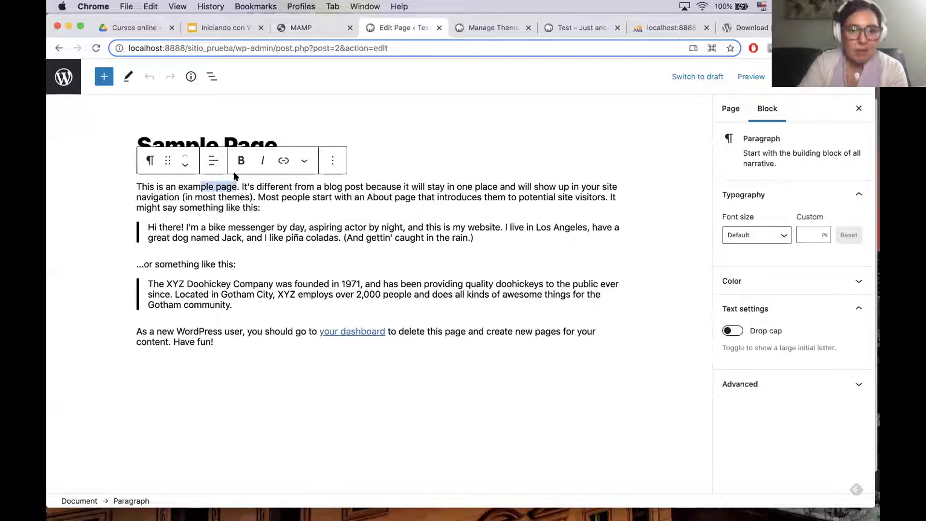
{"action": "left_click", "coordinate": [242, 160]}
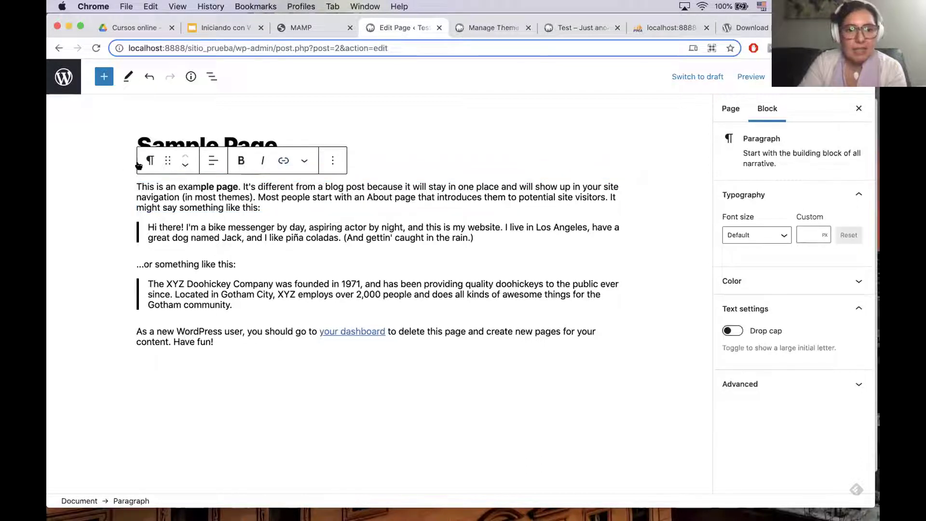
{"action": "left_click", "coordinate": [172, 249]}
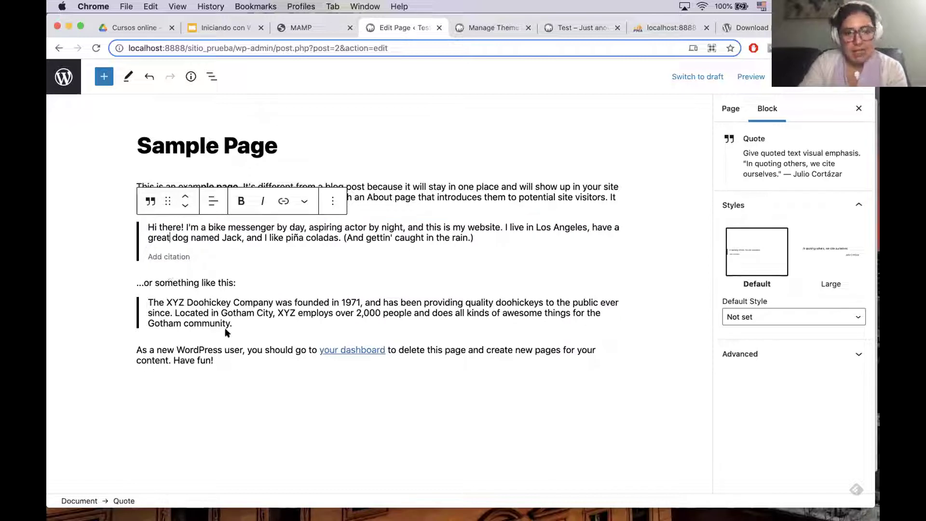
- Add a bulleted list with 'cosa 1' and 'cosa 2' after 'Have fun!'
{"action": "left_click", "coordinate": [245, 357]}
{"action": "key", "text": "Return"}
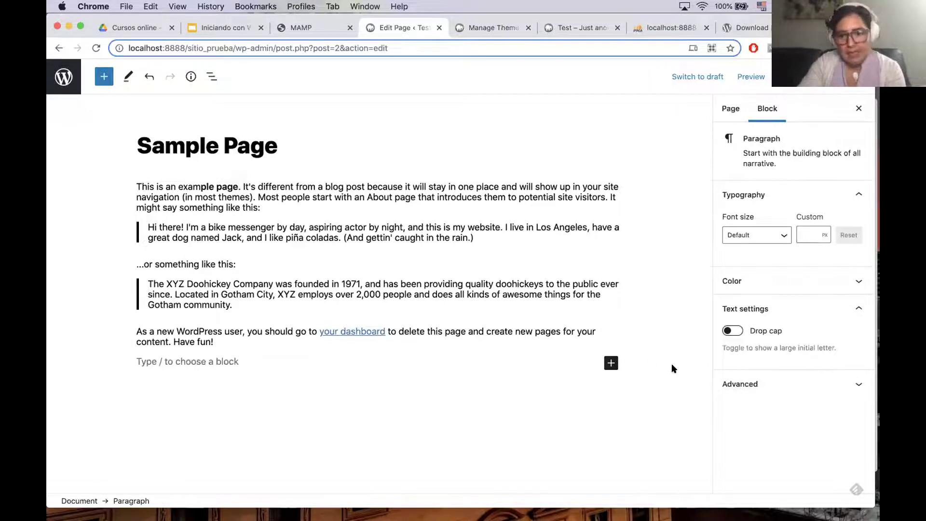
{"action": "left_click", "coordinate": [611, 363]}
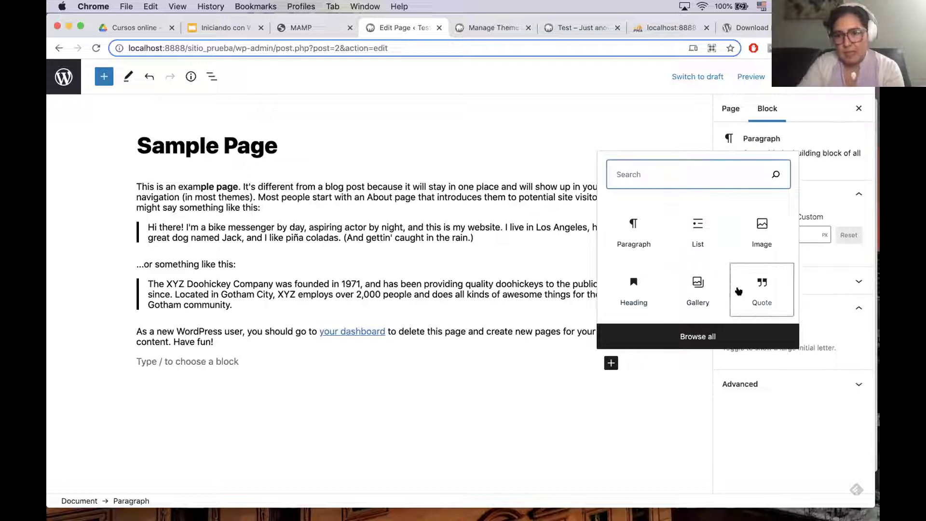
{"action": "left_click", "coordinate": [698, 226]}
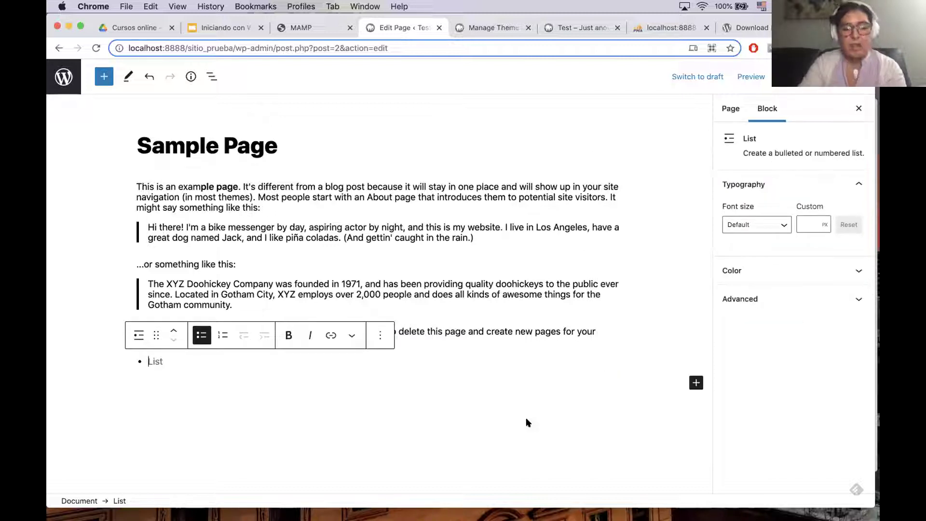
{"action": "type", "text": "cosa "}
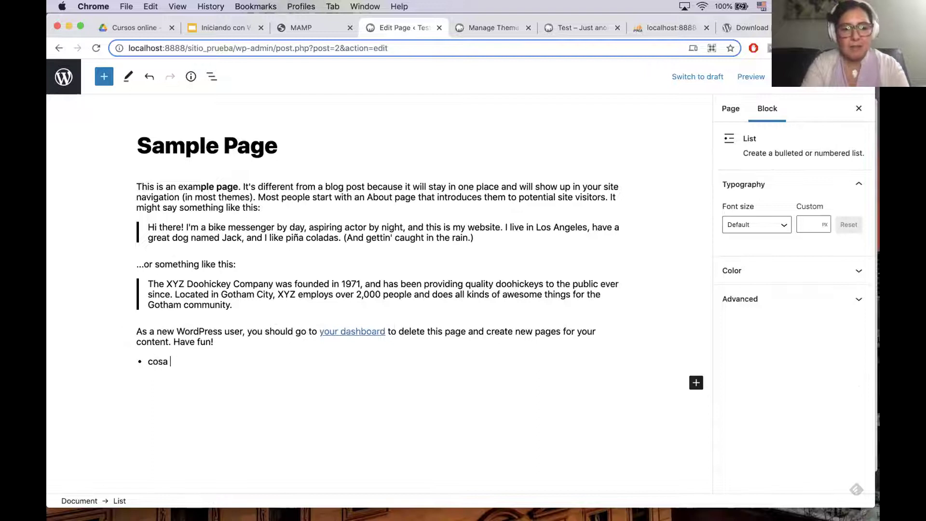
{"action": "type", "text": "1"}
{"action": "key", "text": "Return"}
{"action": "type", "text": "cosa 2"}
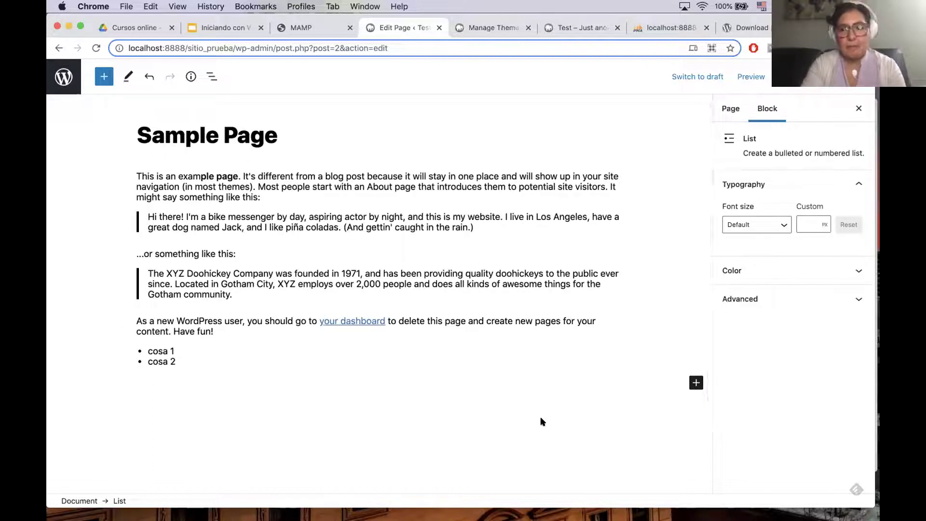
{"action": "left_click", "coordinate": [559, 418]}
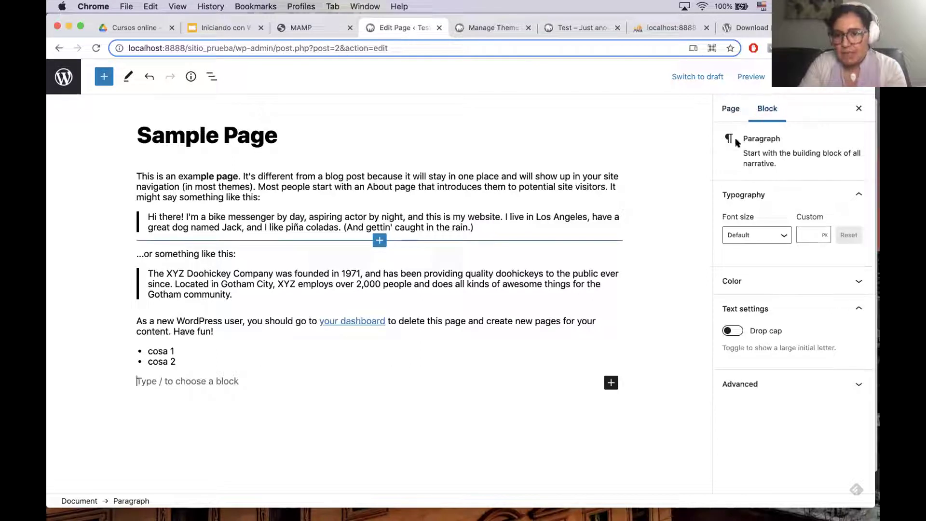
{"action": "left_click", "coordinate": [729, 110]}
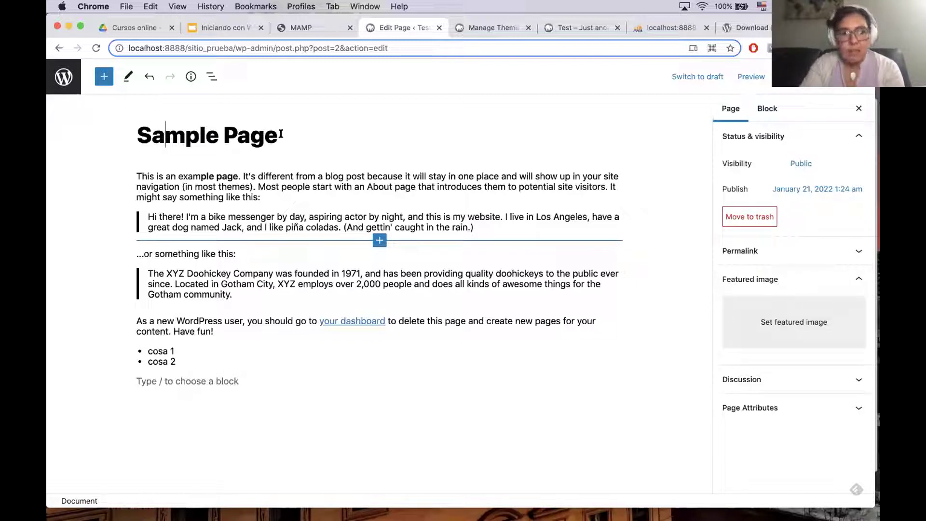
- Retitle the Sample Page to 'Acerca de'
{"action": "left_click_drag", "start_coordinate": [282, 135], "coordinate": [112, 134]}
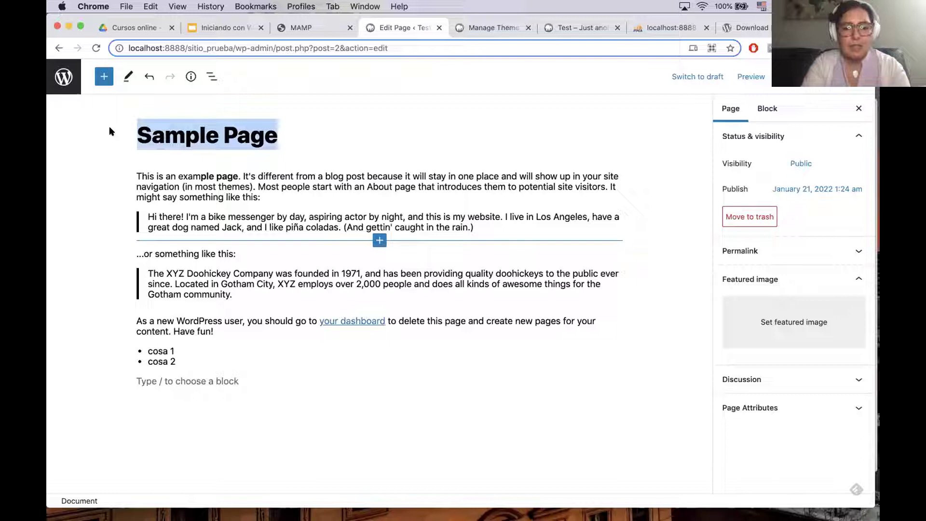
{"action": "type", "text": "Acerca"}
{"action": "type", "text": "de"}
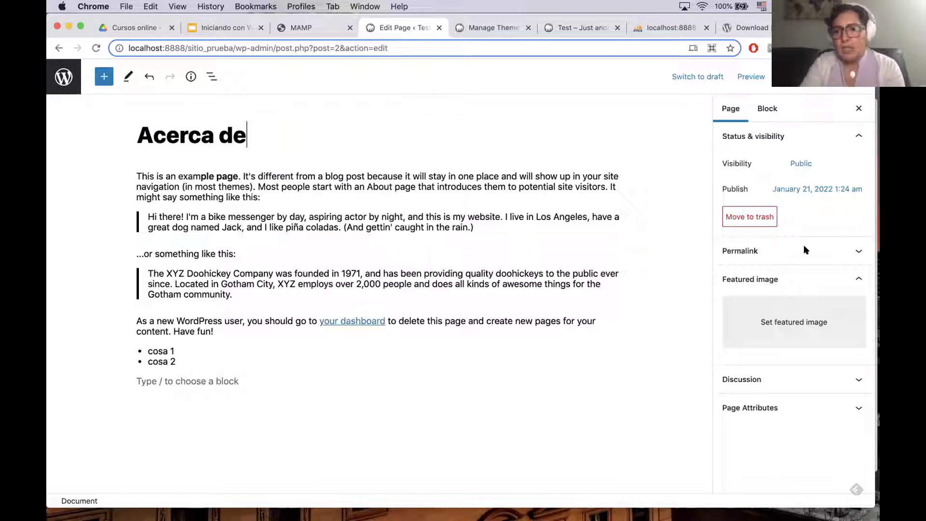
- Set the page's URL slug to acerca-de and update the page
{"action": "left_click", "coordinate": [860, 250]}
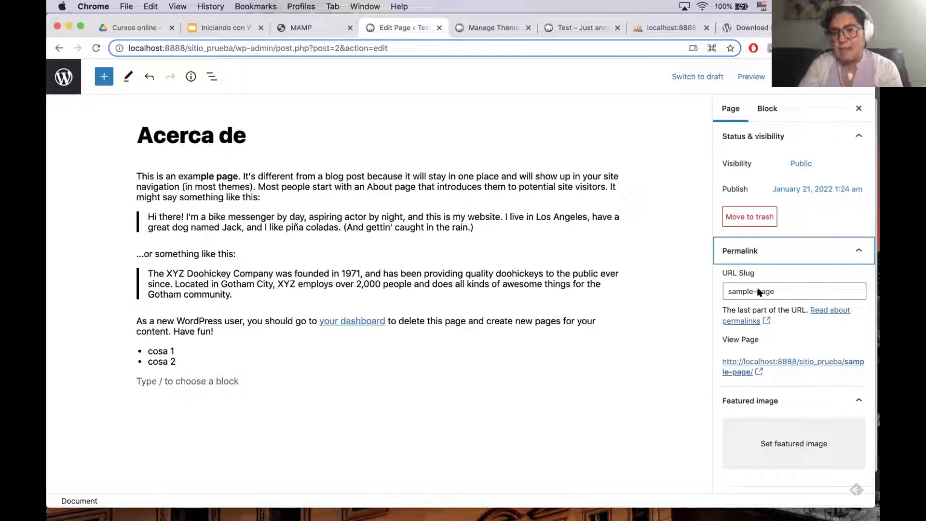
{"action": "triple_click", "coordinate": [726, 289]}
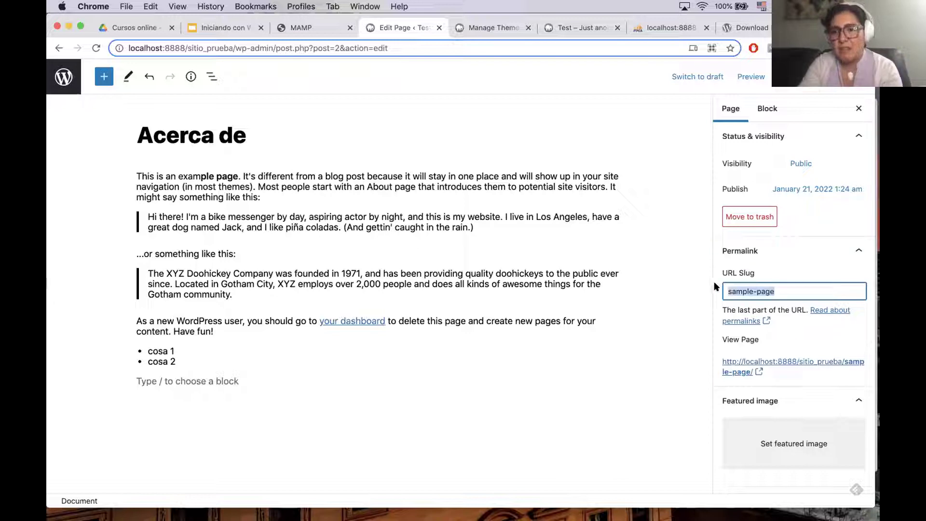
{"action": "type", "text": "acerca-de"}
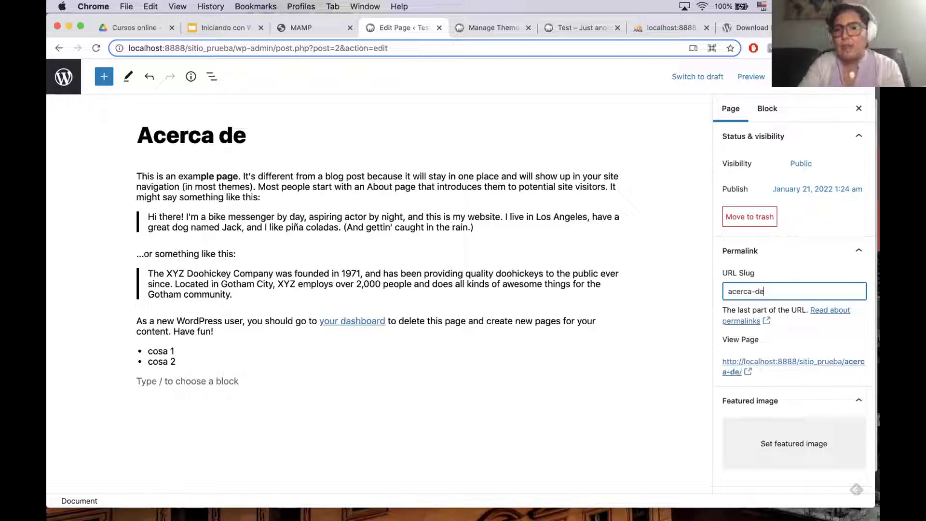
{"action": "left_click", "coordinate": [793, 76]}
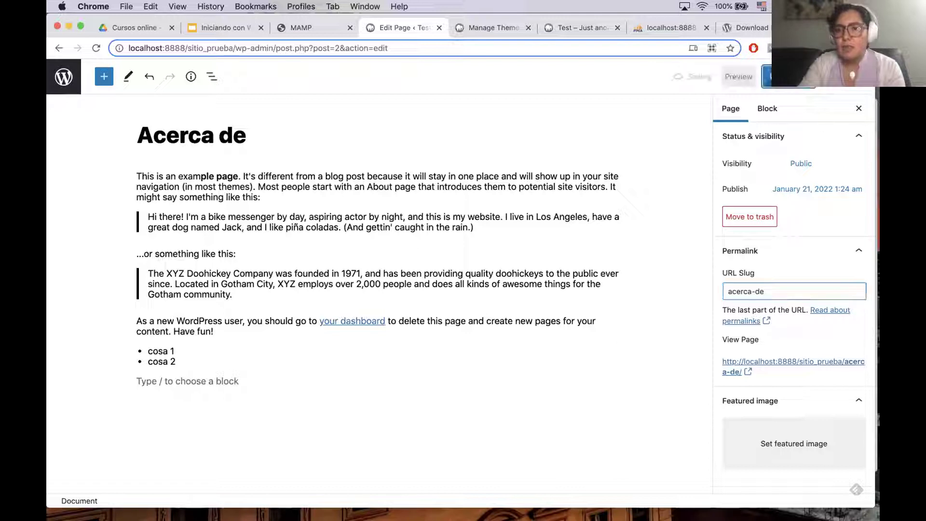
{"action": "left_click", "coordinate": [559, 28]}
- Reload the live site, view the ACERCA DE page from the menu, then return to Themes
{"action": "left_click", "coordinate": [99, 48]}
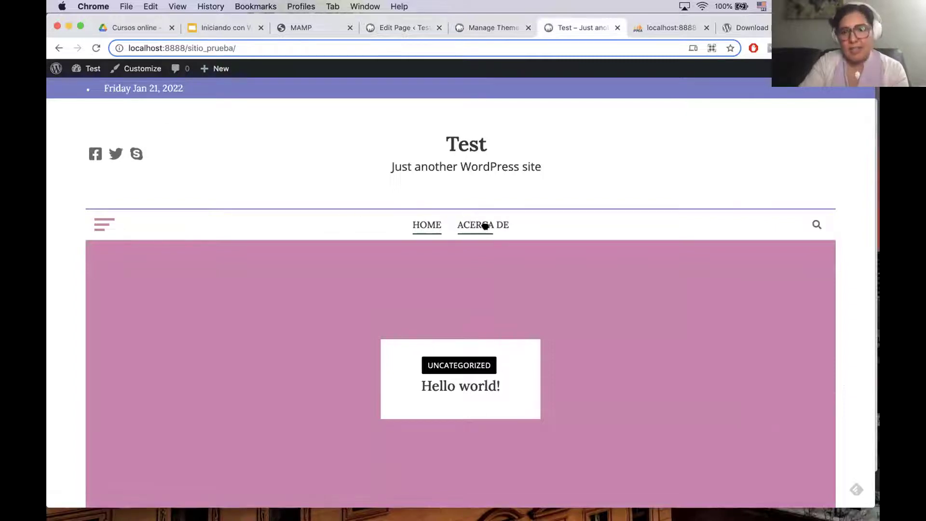
{"action": "left_click", "coordinate": [486, 226]}
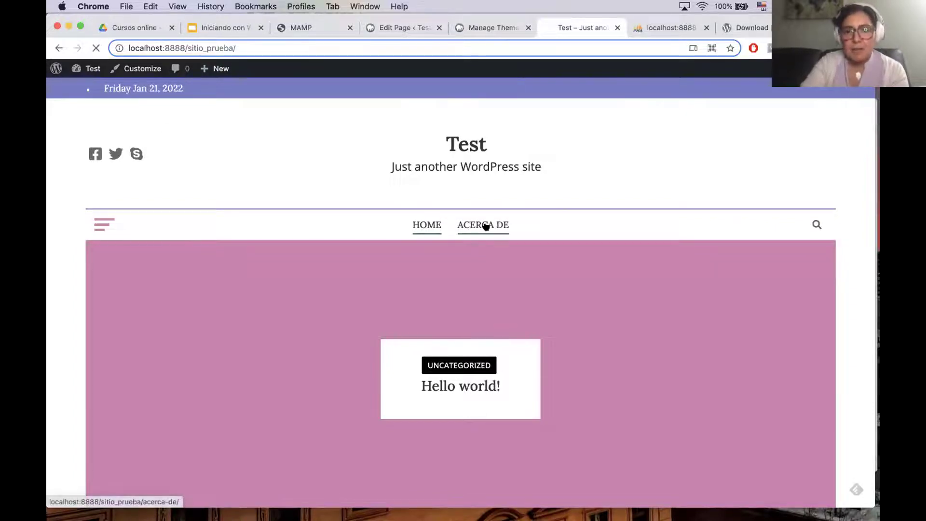
{"action": "scroll", "coordinate": [466, 284], "scroll_direction": "down", "scroll_amount": 1}
{"action": "scroll", "coordinate": [466, 284], "scroll_direction": "down", "scroll_amount": 3}
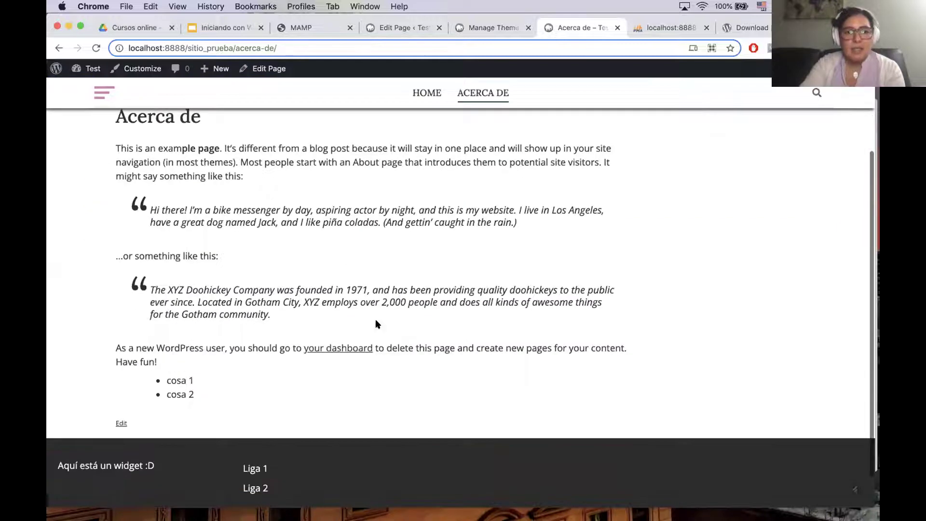
{"action": "scroll", "coordinate": [263, 274], "scroll_direction": "up", "scroll_amount": 5}
{"action": "scroll", "coordinate": [263, 274], "scroll_direction": "down", "scroll_amount": 4}
{"action": "scroll", "coordinate": [264, 275], "scroll_direction": "up", "scroll_amount": 1}
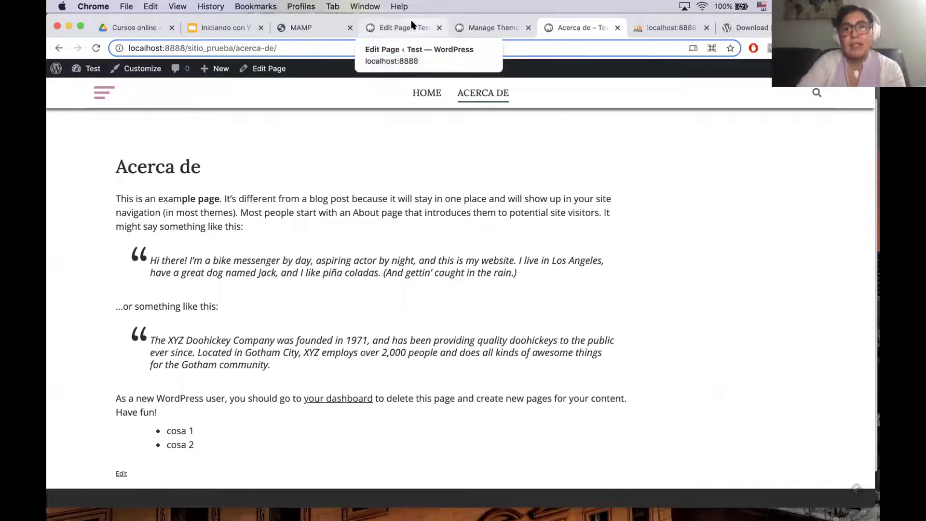
{"action": "left_click", "coordinate": [492, 27]}
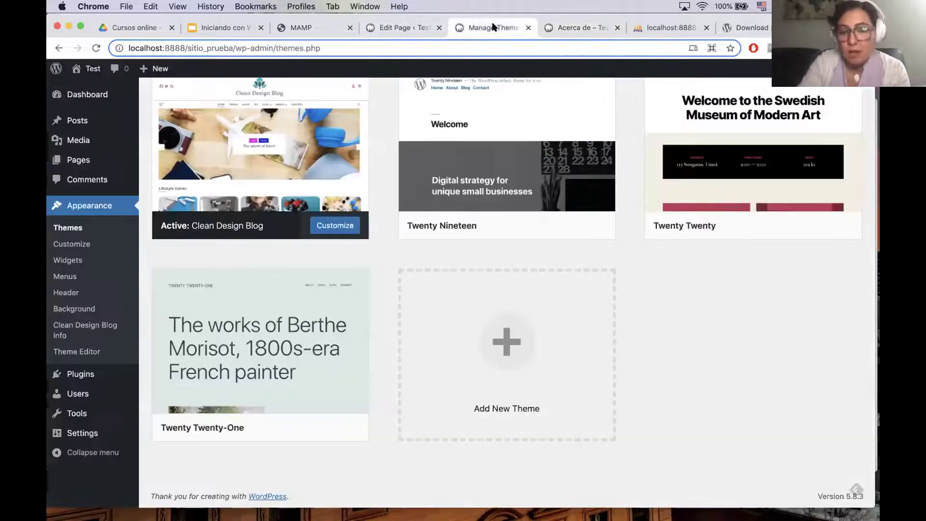
- Create a new page titled 'Contacto' with the paragraph 'ooo' and begin publishing it
{"action": "left_click", "coordinate": [377, 24]}
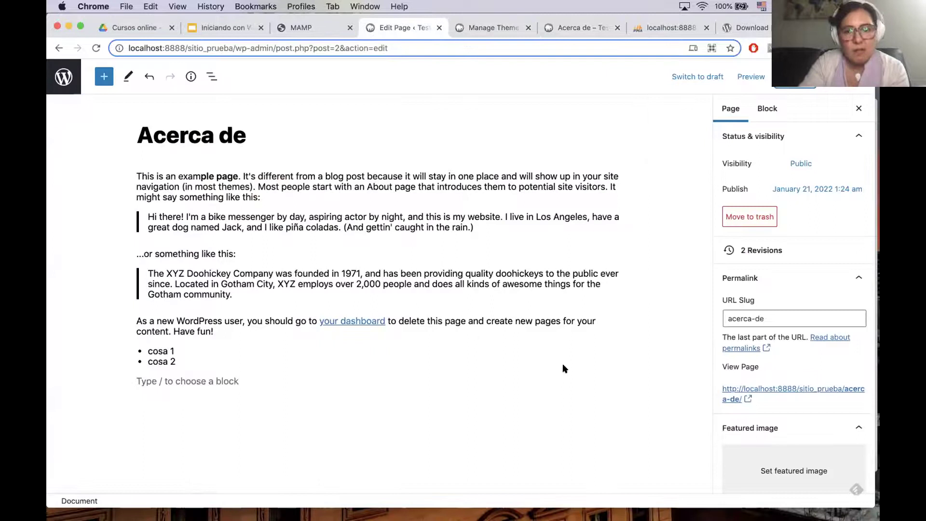
{"action": "left_click", "coordinate": [72, 79]}
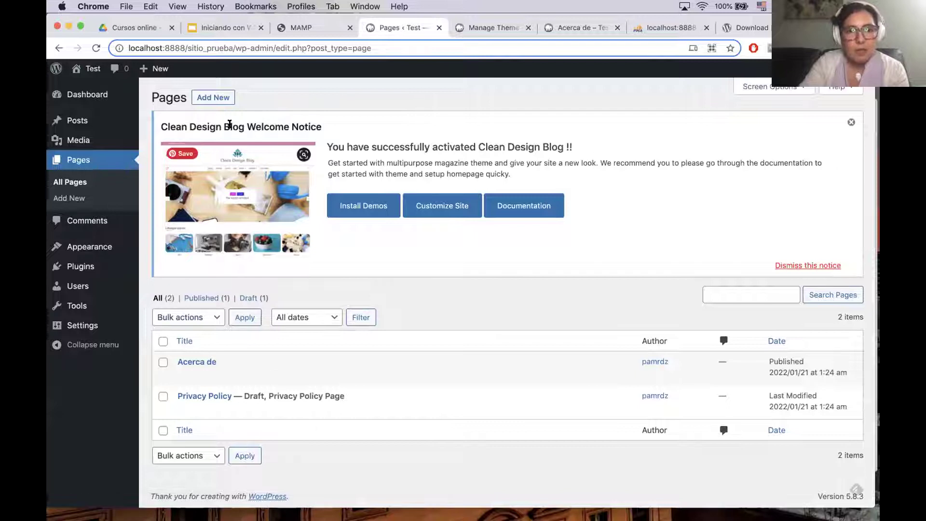
{"action": "left_click", "coordinate": [214, 98]}
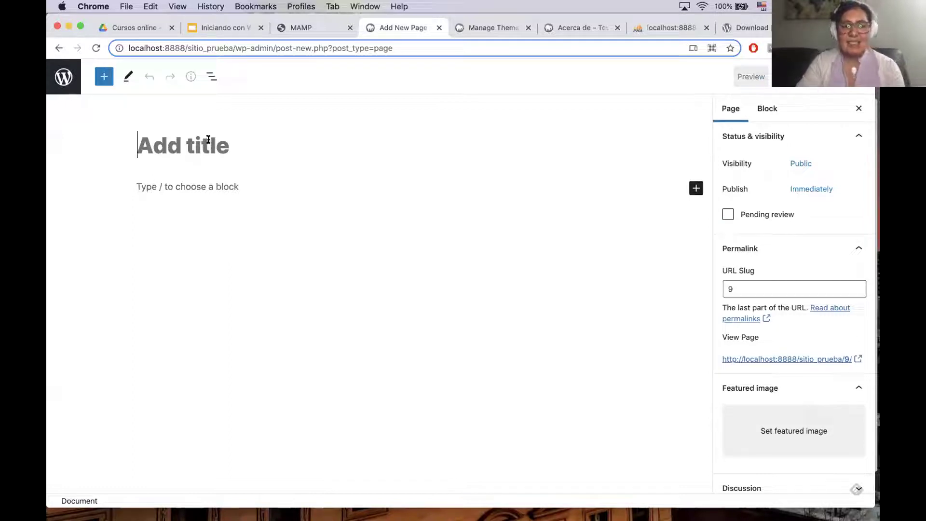
{"action": "type", "text": "Contacto"}
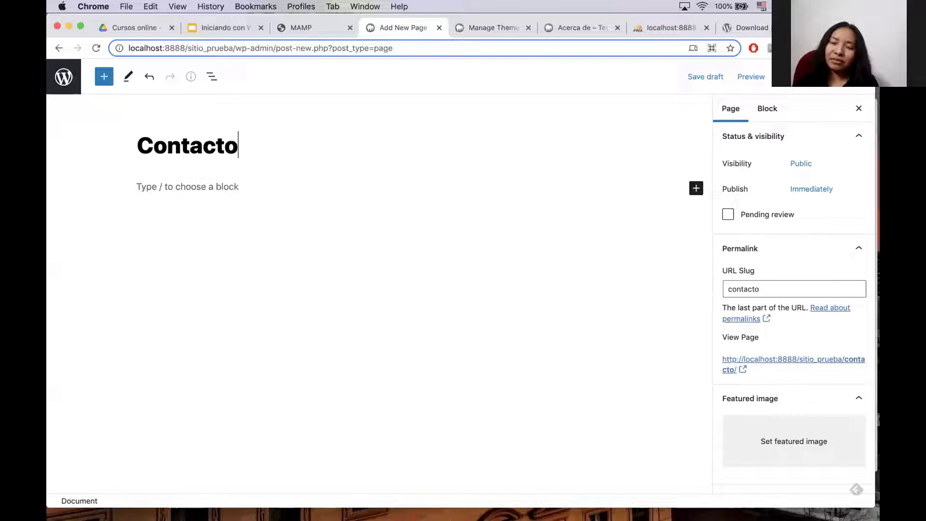
{"action": "left_click", "coordinate": [205, 187]}
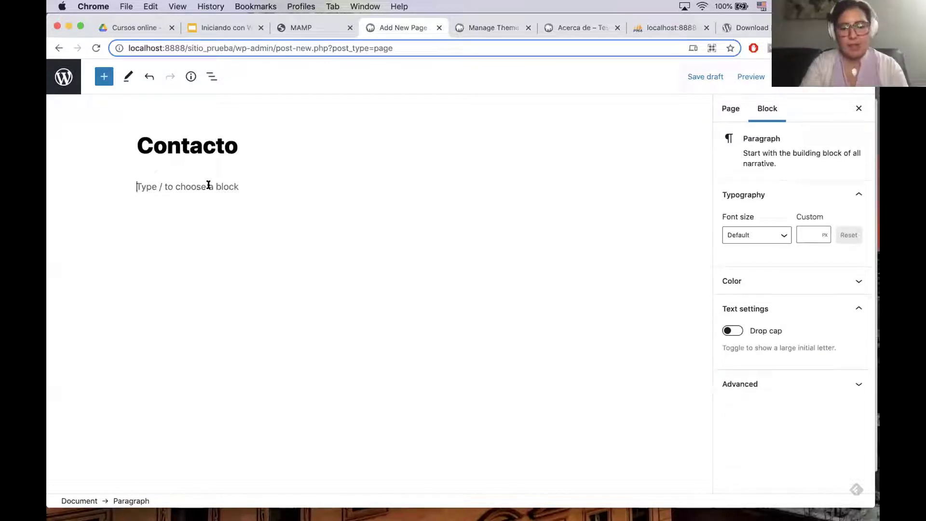
{"action": "type", "text": "ooo"}
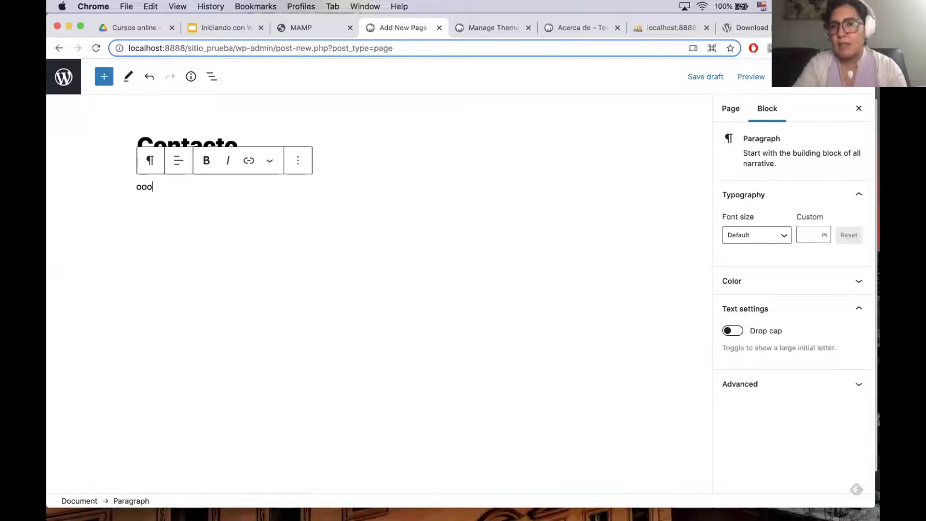
{"action": "left_click", "coordinate": [790, 76]}
{"action": "left_click", "coordinate": [579, 27]}
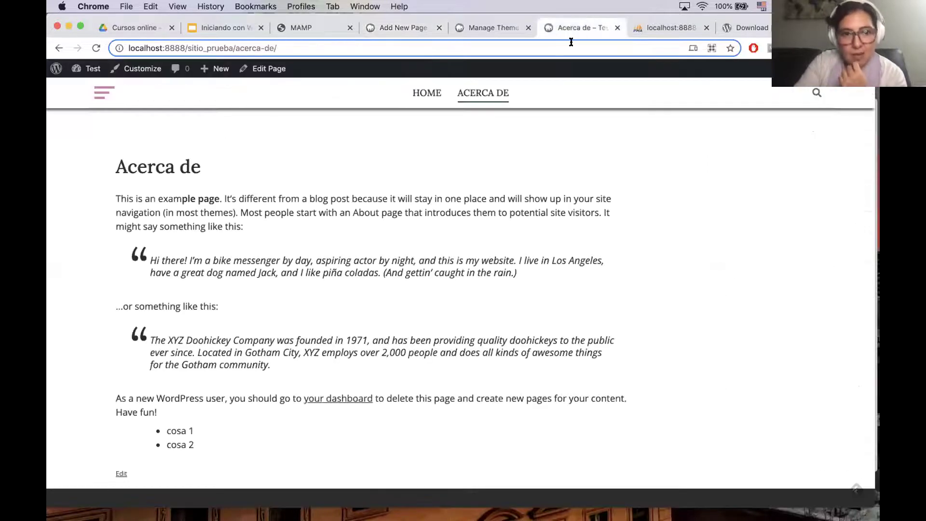
- Launch the Customizer on Acerca de, check Site Identity (title Test), and browse the sections
{"action": "scroll", "coordinate": [558, 383], "scroll_direction": "up", "scroll_amount": 3}
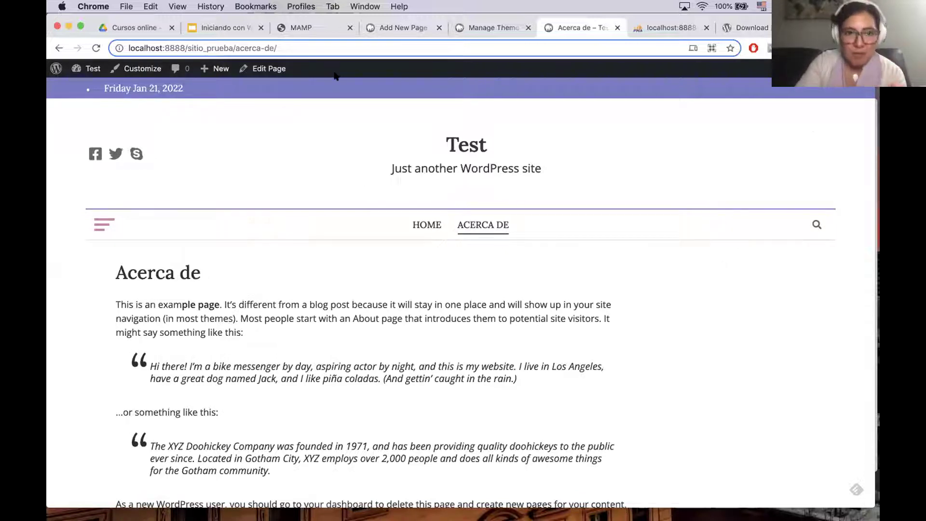
{"action": "left_click", "coordinate": [137, 69]}
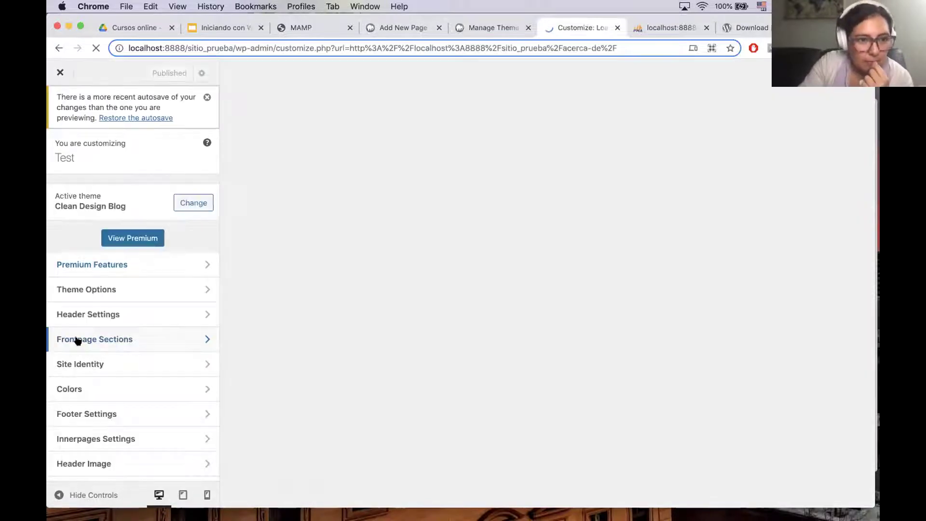
{"action": "scroll", "coordinate": [82, 328], "scroll_direction": "down", "scroll_amount": 3}
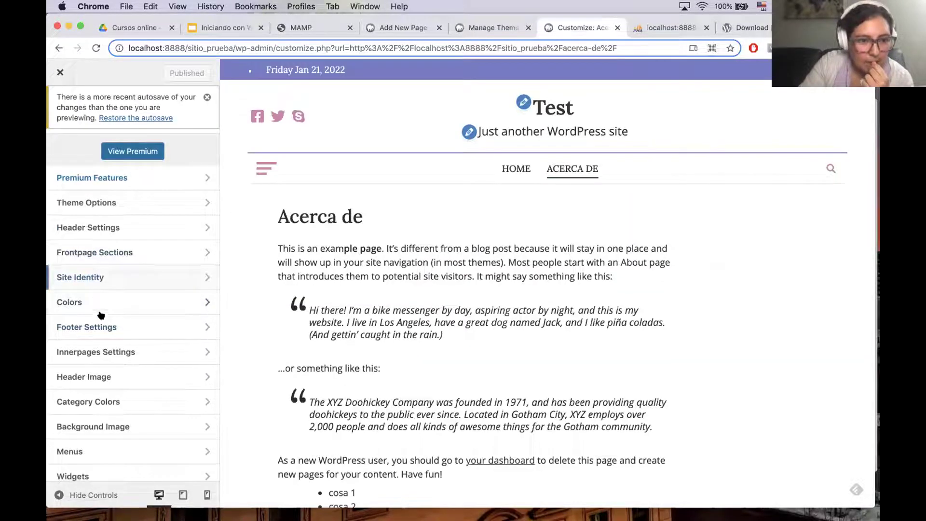
{"action": "scroll", "coordinate": [99, 359], "scroll_direction": "down", "scroll_amount": 4}
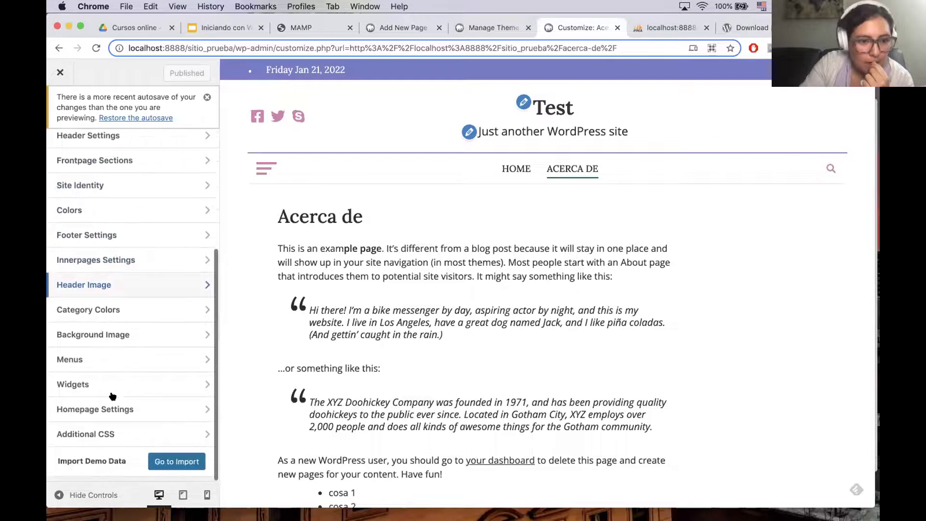
{"action": "left_click", "coordinate": [89, 182]}
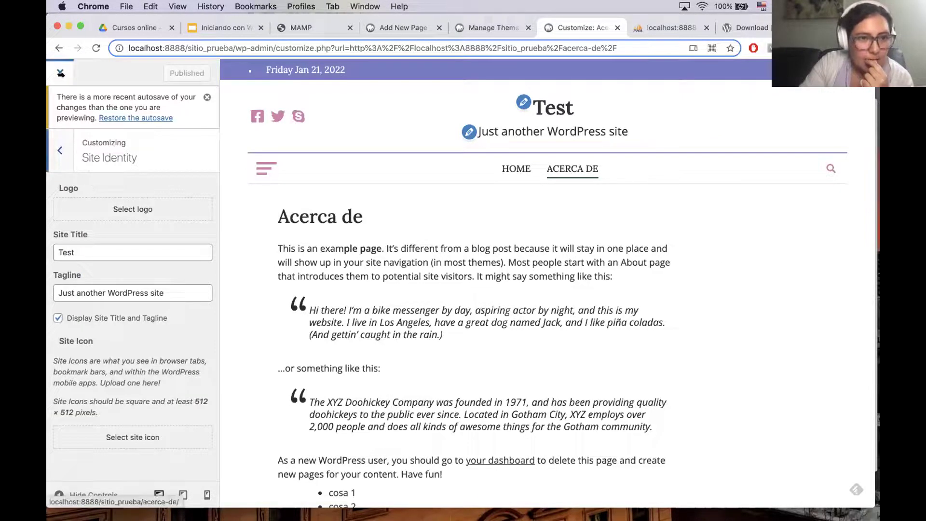
{"action": "left_click", "coordinate": [60, 150]}
{"action": "scroll", "coordinate": [106, 187], "scroll_direction": "up", "scroll_amount": 3}
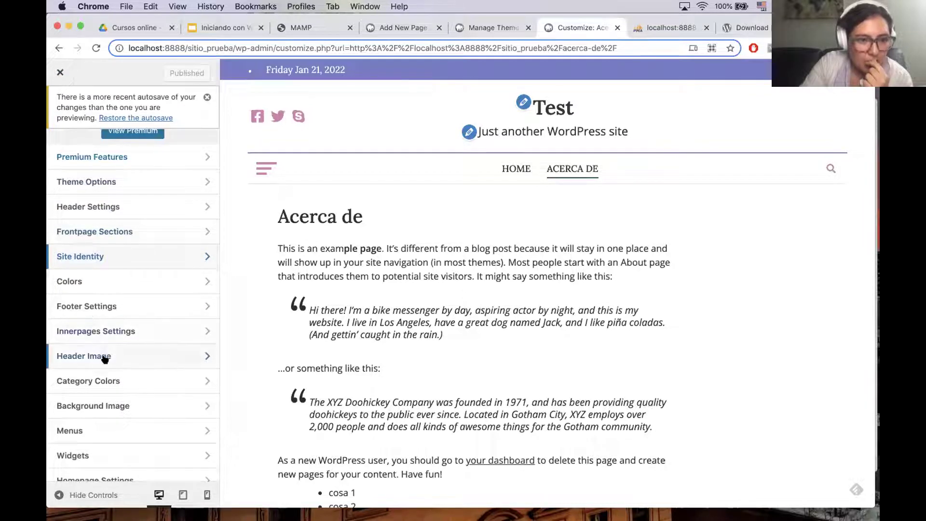
{"action": "scroll", "coordinate": [119, 421], "scroll_direction": "down", "scroll_amount": 3}
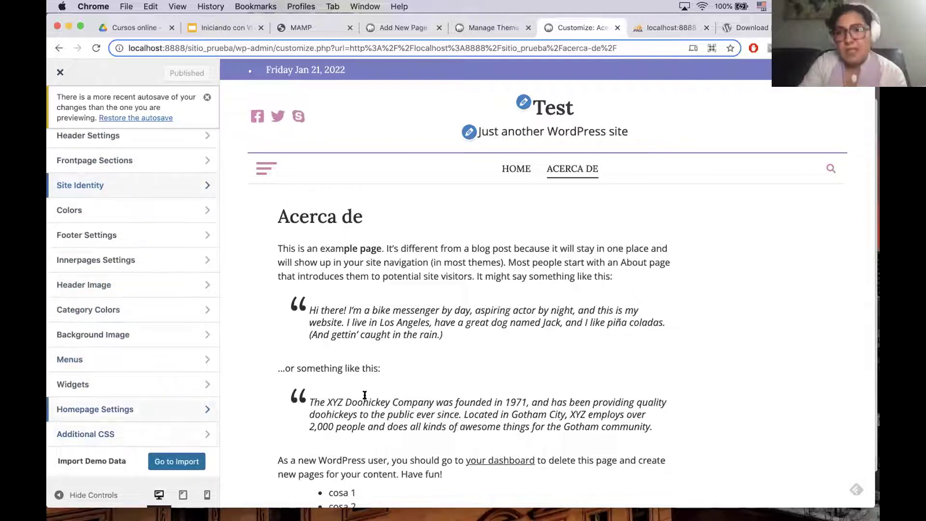
{"action": "double_click", "coordinate": [309, 220]}
- Inspect the Acerca de title in DevTools, selecting its header.entry-header and article elements
{"action": "right_click", "coordinate": [309, 220]}
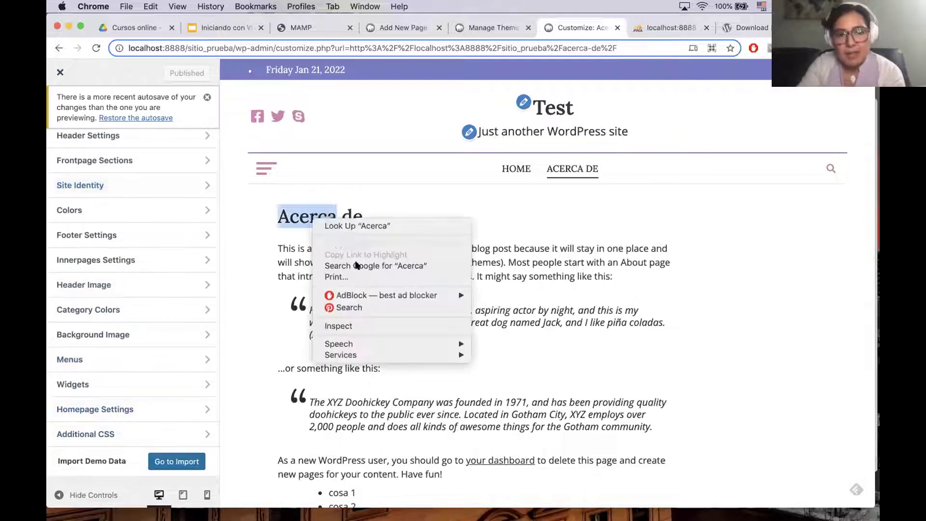
{"action": "left_click", "coordinate": [359, 326]}
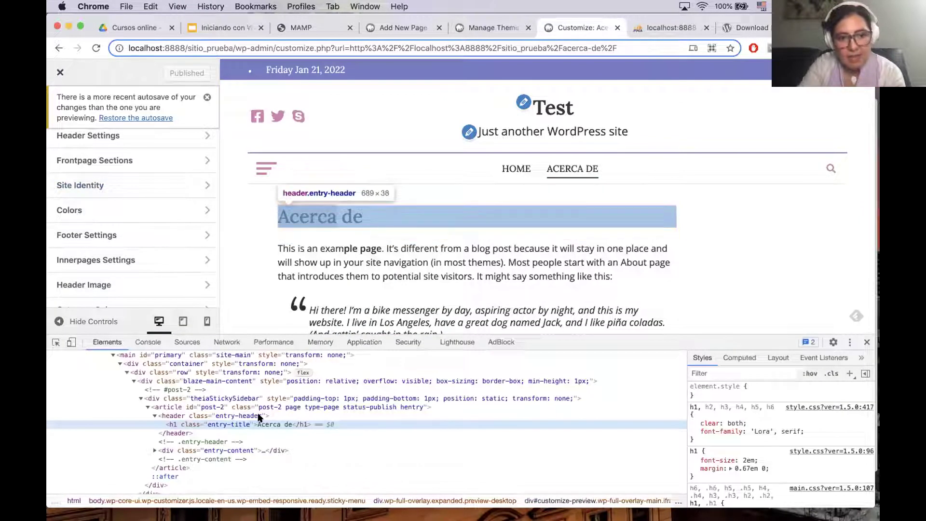
{"action": "left_click", "coordinate": [258, 416]}
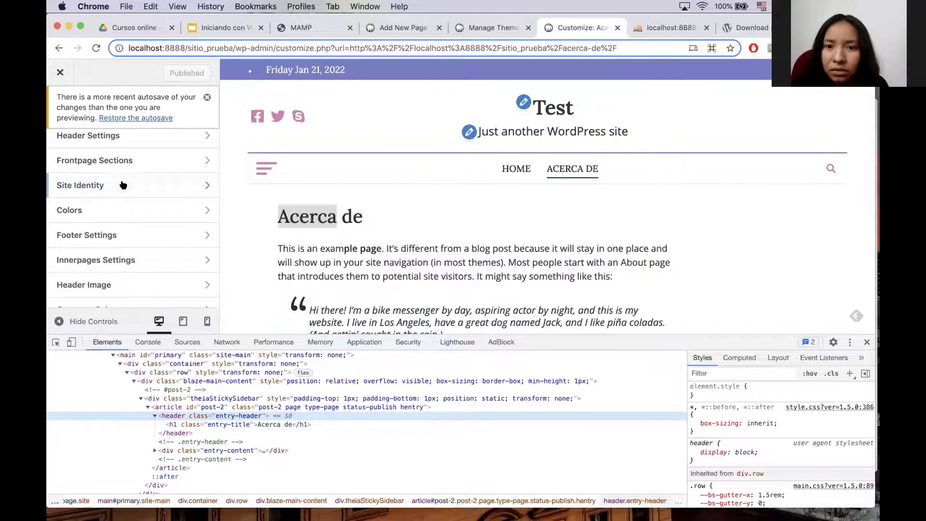
{"action": "scroll", "coordinate": [123, 185], "scroll_direction": "down", "scroll_amount": 5}
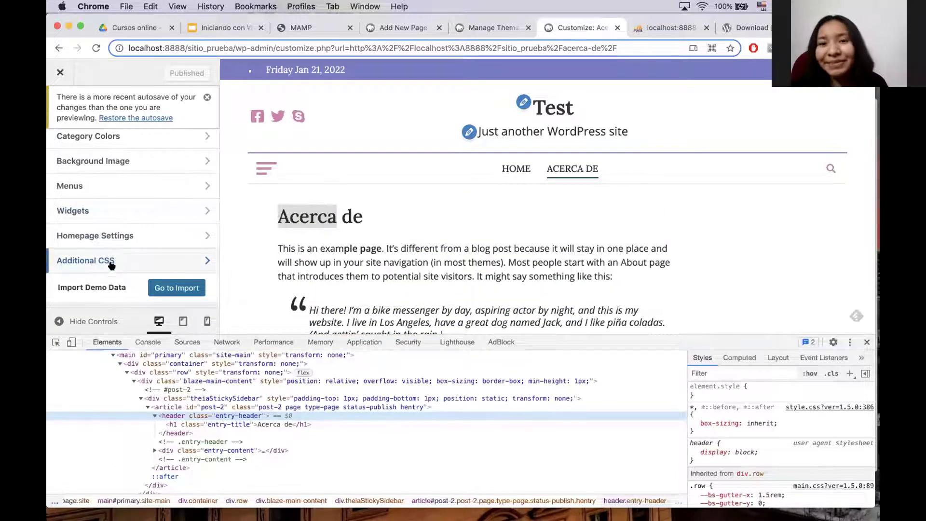
{"action": "scroll", "coordinate": [347, 273], "scroll_direction": "down", "scroll_amount": 1}
{"action": "scroll", "coordinate": [347, 274], "scroll_direction": "down", "scroll_amount": 3}
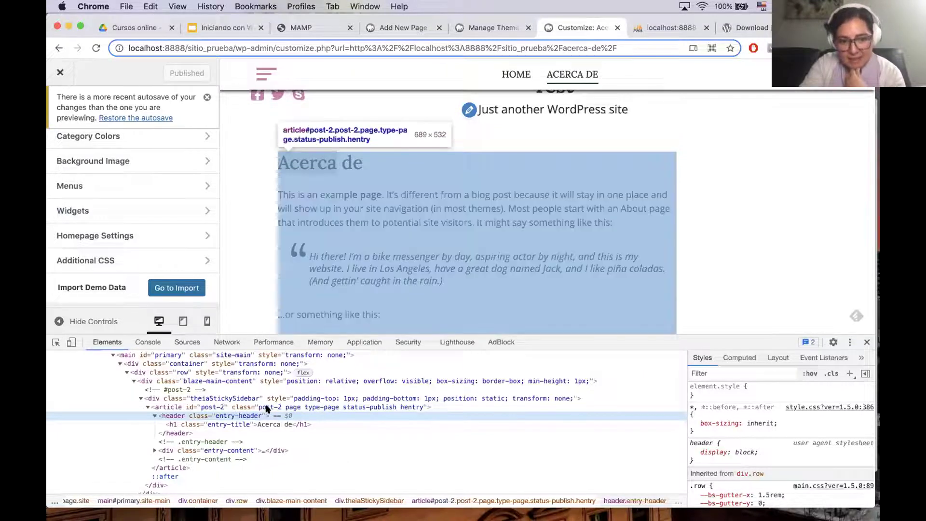
{"action": "left_click", "coordinate": [266, 408]}
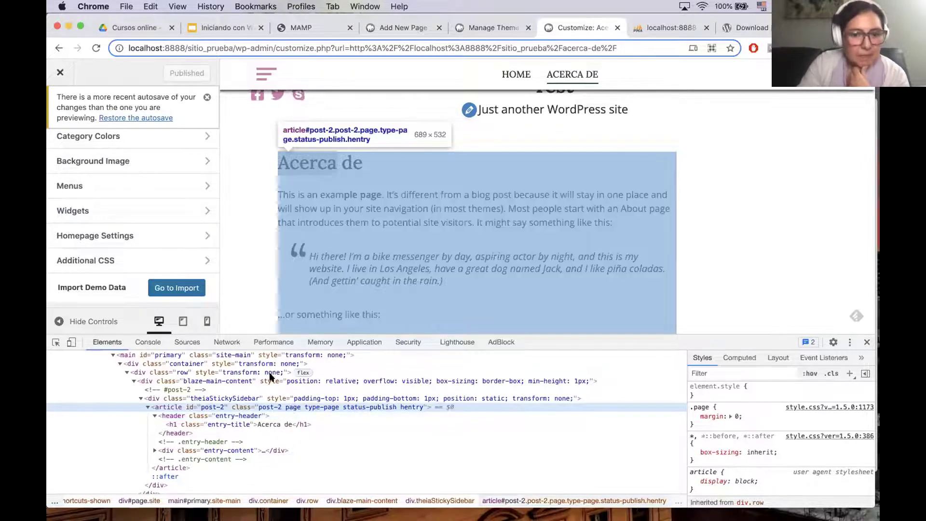
- Enter the rule '.page .entry-header{ display:none; }' in the Additional CSS editor
{"action": "left_click", "coordinate": [112, 260]}
{"action": "scroll", "coordinate": [118, 237], "scroll_direction": "down", "scroll_amount": 5}
{"action": "left_click", "coordinate": [125, 182]}
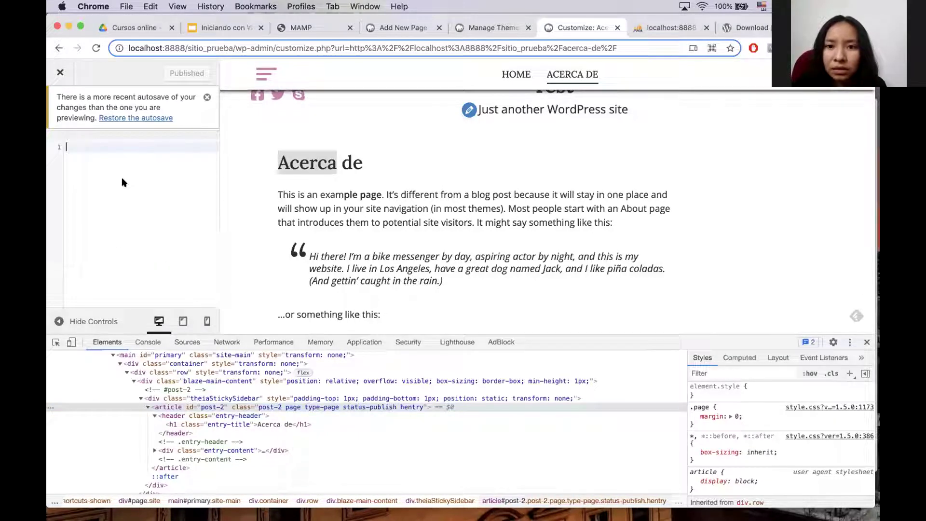
{"action": "type", "text": ".page "}
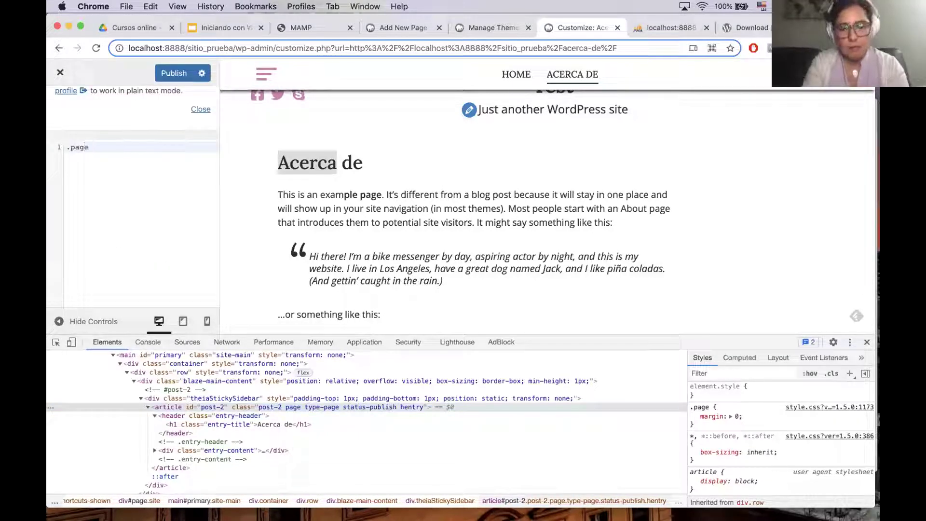
{"action": "type", "text": ".entry-hea"}
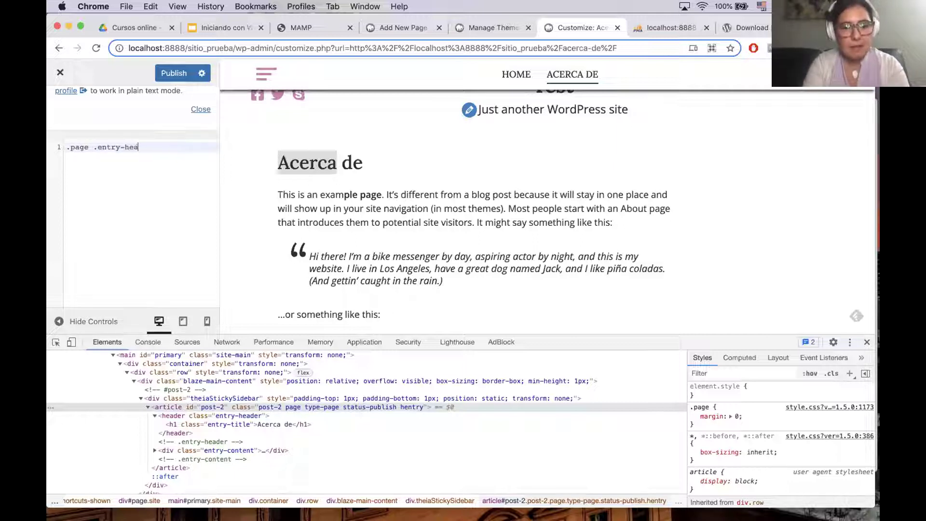
{"action": "type", "text": "der{"}
{"action": "key", "text": "Return"}
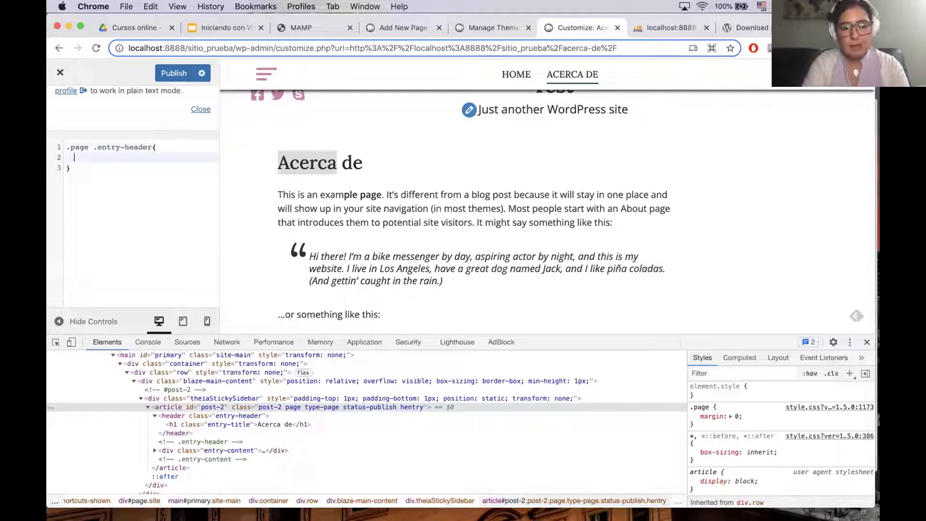
{"action": "type", "text": "display:none"}
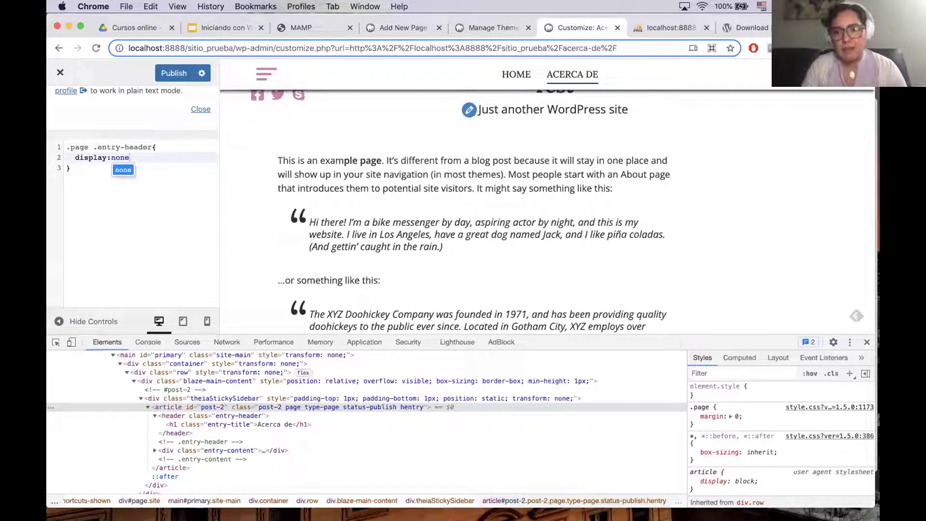
{"action": "type", "text": ";"}
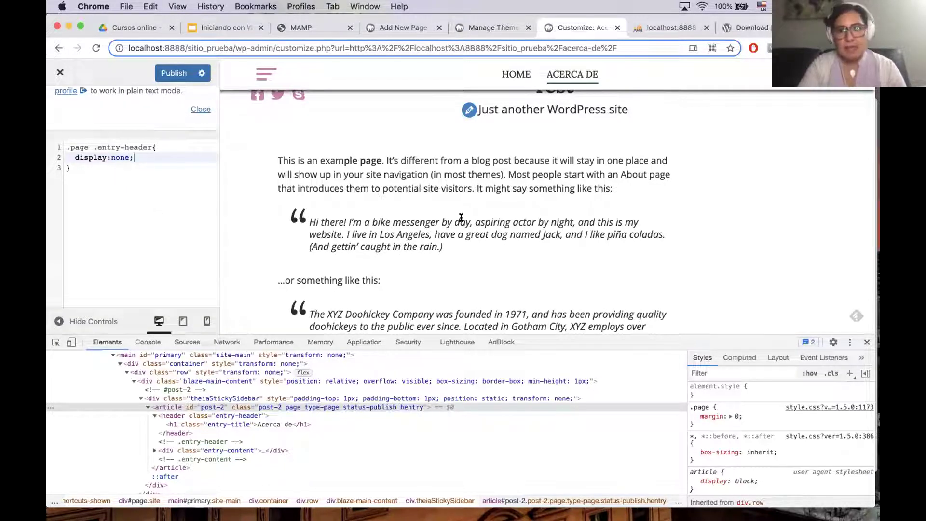
- Publish the custom CSS so page titles are hidden in the preview
{"action": "scroll", "coordinate": [461, 217], "scroll_direction": "up", "scroll_amount": 3}
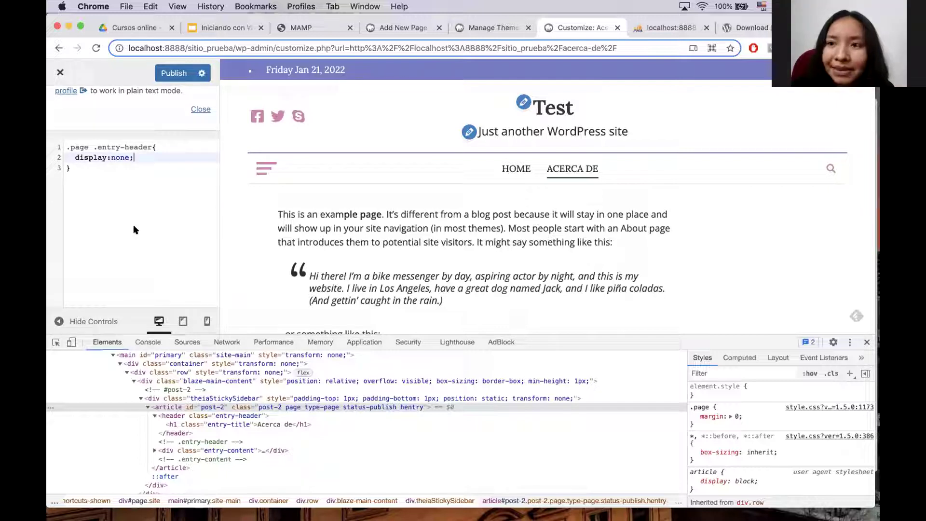
{"action": "left_click", "coordinate": [132, 198]}
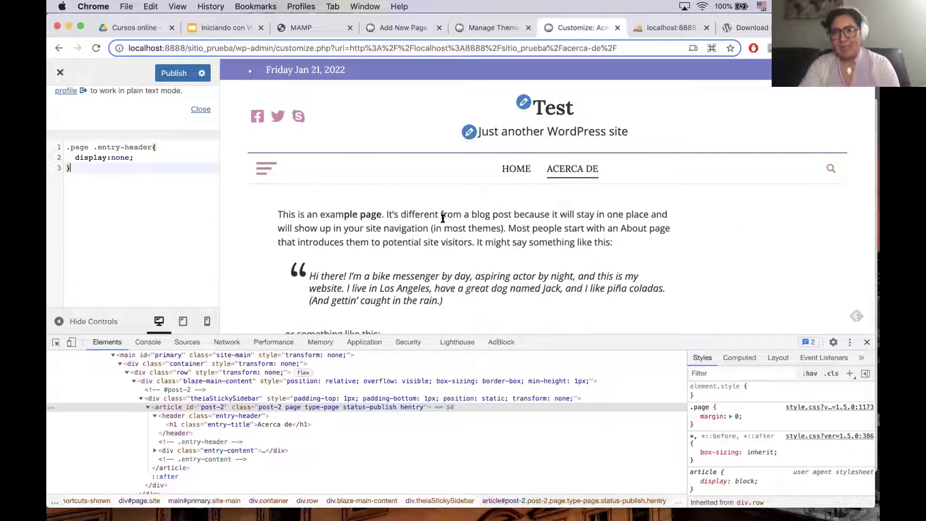
{"action": "left_click", "coordinate": [163, 78]}
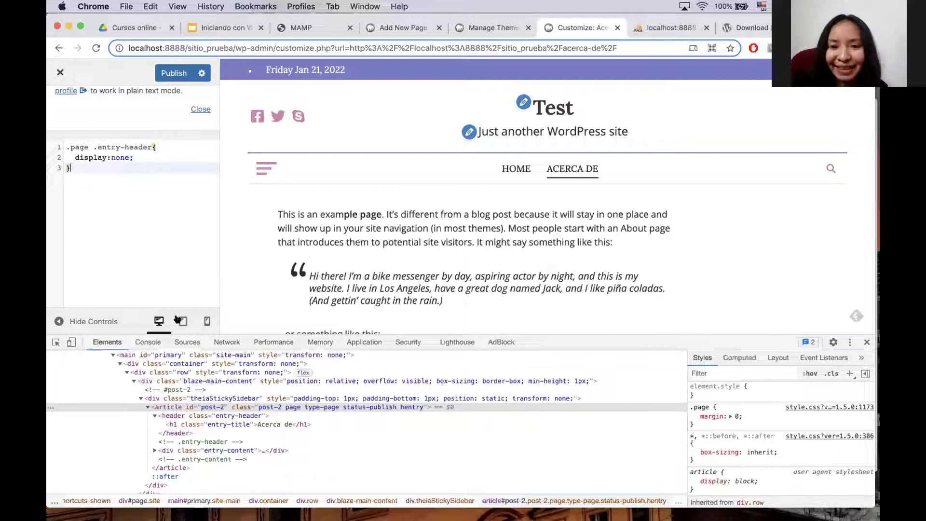
{"action": "left_click", "coordinate": [171, 73]}
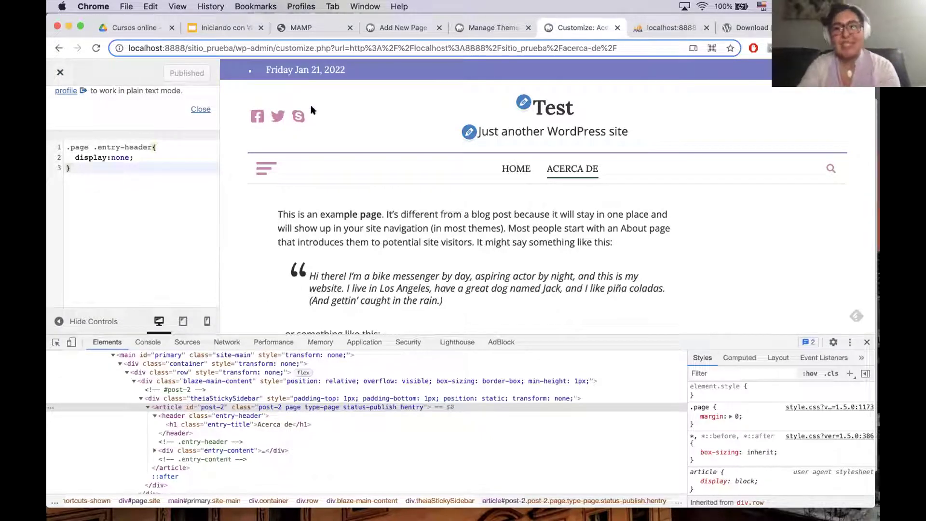
- Publish the Contacto page, then refresh and close the Customizer to view live Acerca de
{"action": "left_click", "coordinate": [404, 25]}
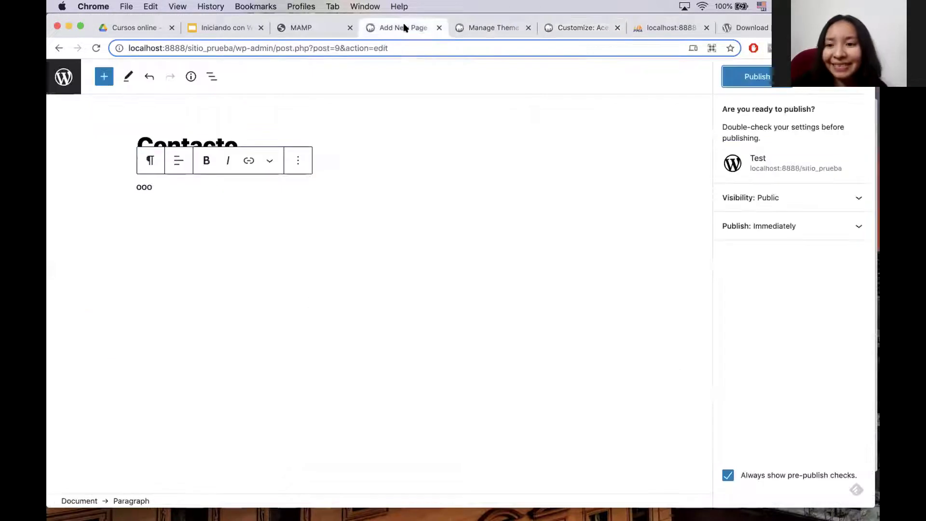
{"action": "left_click", "coordinate": [757, 77]}
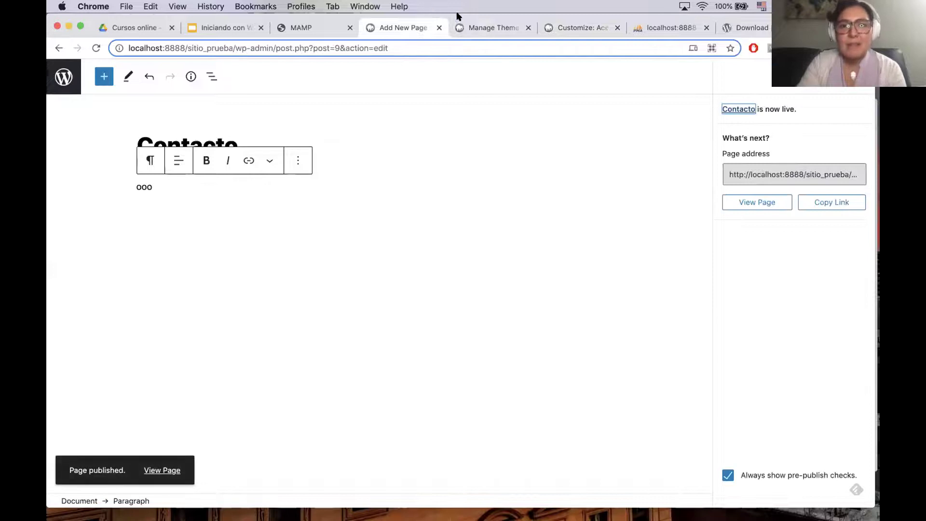
{"action": "left_click", "coordinate": [472, 26]}
{"action": "left_click", "coordinate": [574, 27]}
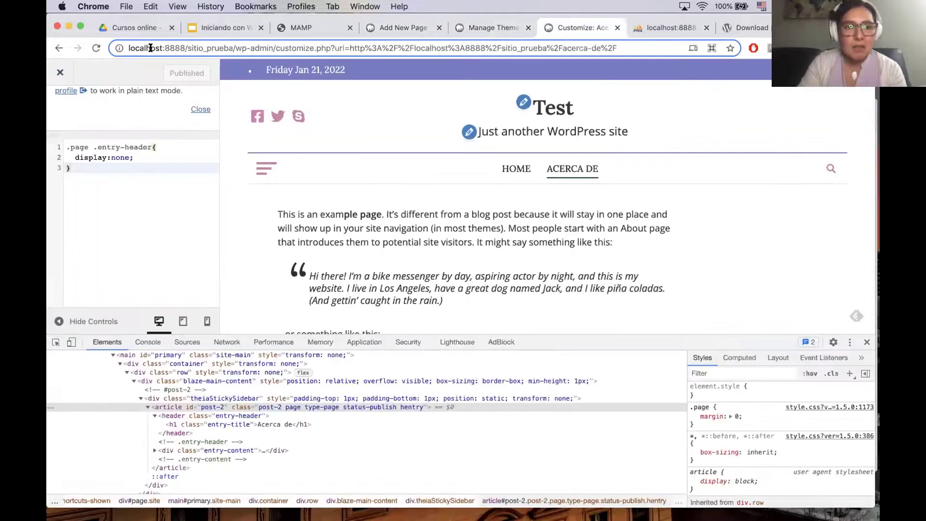
{"action": "left_click", "coordinate": [96, 49]}
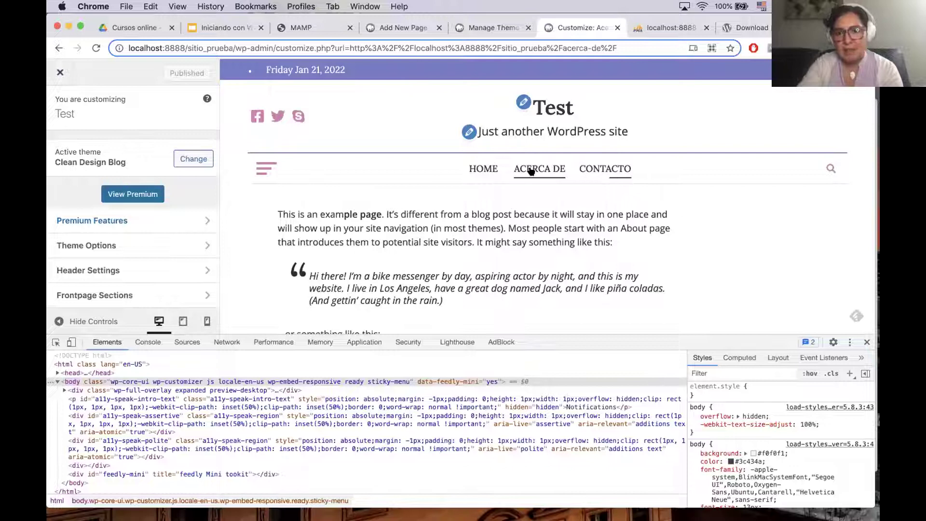
{"action": "left_click", "coordinate": [58, 71]}
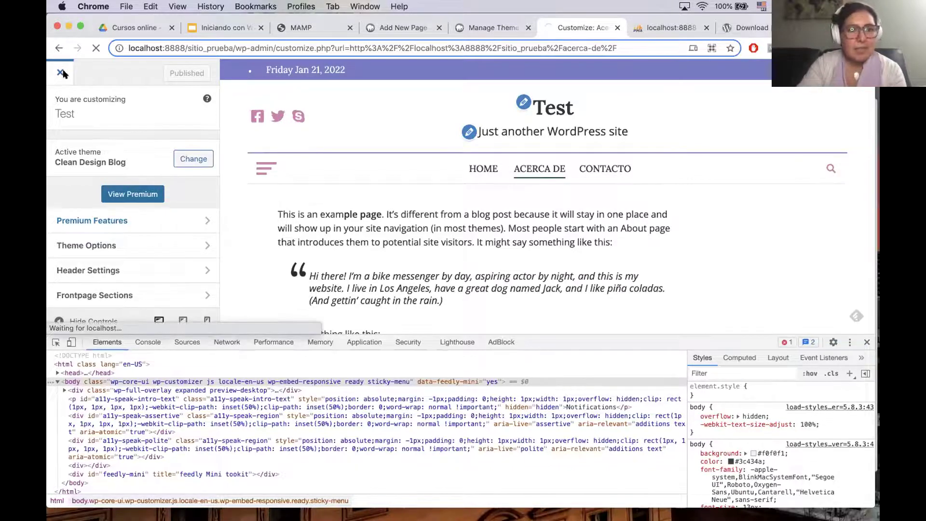
{"action": "scroll", "coordinate": [547, 235], "scroll_direction": "up", "scroll_amount": 3}
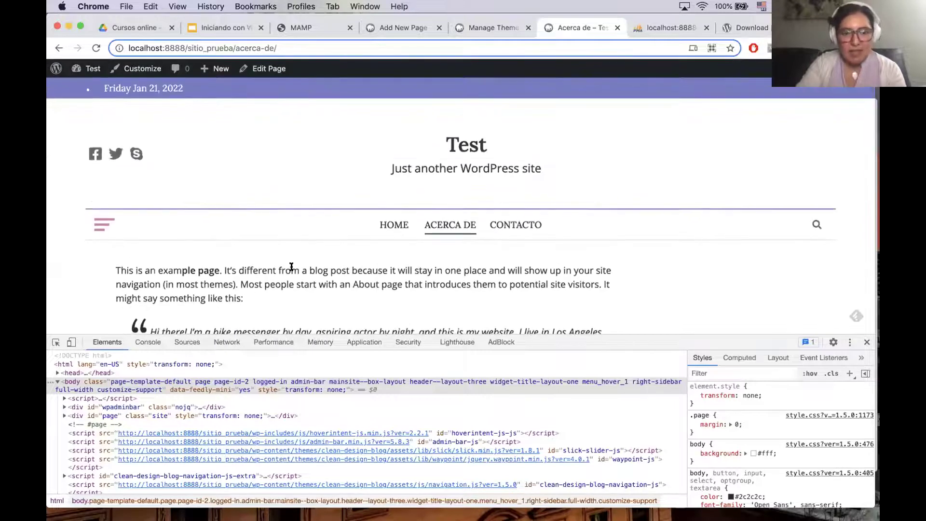
- Close DevTools to review the full-width Acerca de page, then return to the Contacto editor
{"action": "left_click", "coordinate": [865, 342]}
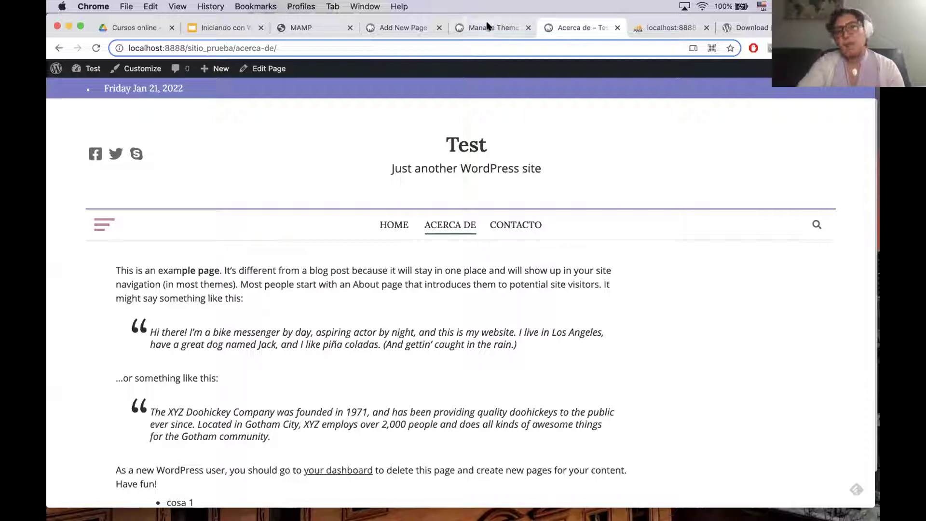
{"action": "left_click", "coordinate": [393, 27]}
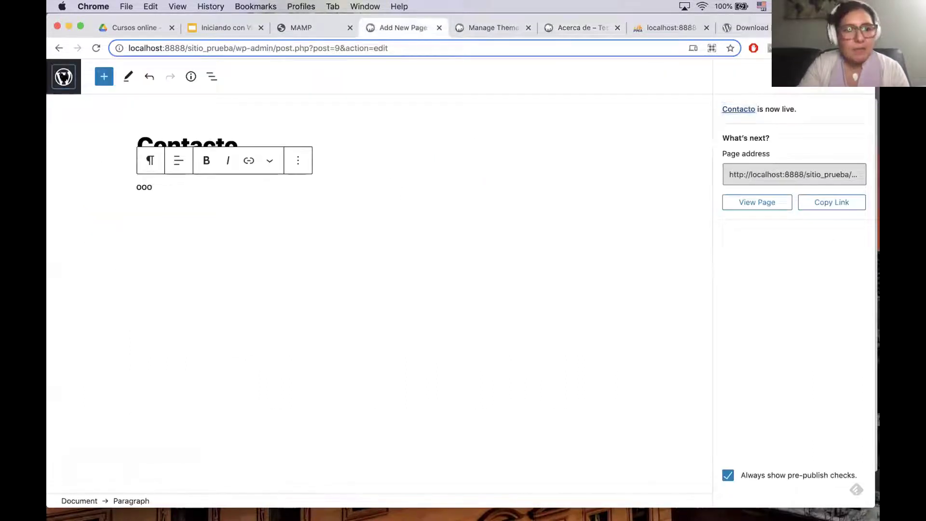
{"action": "left_click", "coordinate": [69, 73]}
- Check the Appearance > Header image settings, then close the Customizer back to Pages
{"action": "mouse_move", "coordinate": [103, 245]}
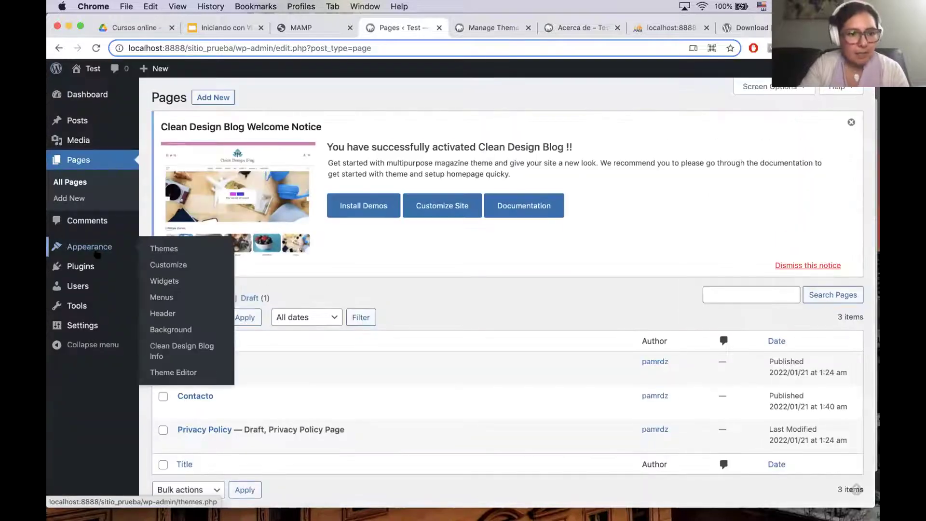
{"action": "left_click", "coordinate": [164, 313]}
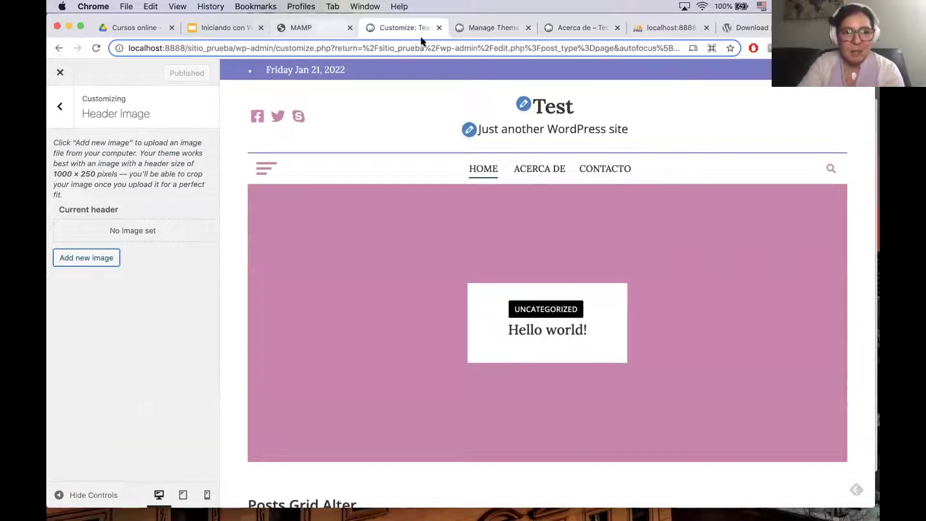
{"action": "left_click", "coordinate": [60, 72]}
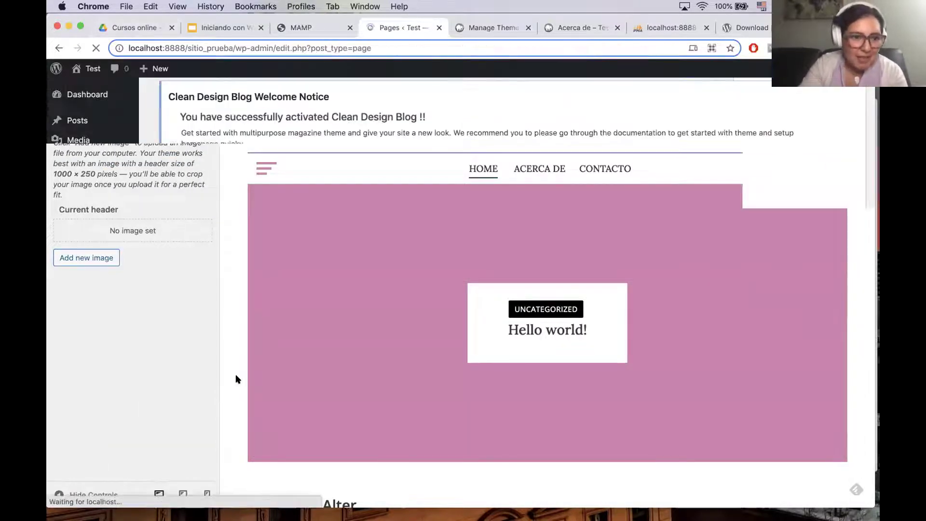
{"action": "mouse_move", "coordinate": [77, 244]}
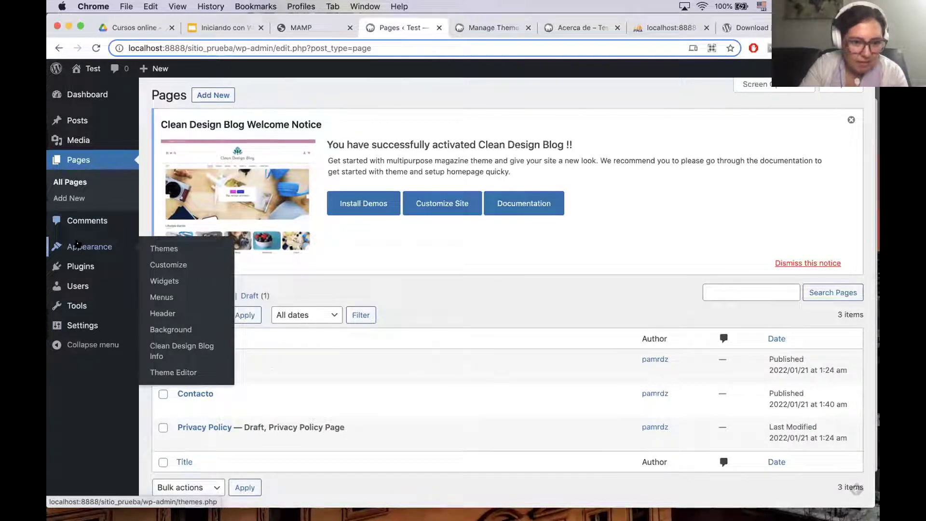
- Browse the Clean Design Blog Info demos, then open the Theme Editor
{"action": "left_click", "coordinate": [179, 354]}
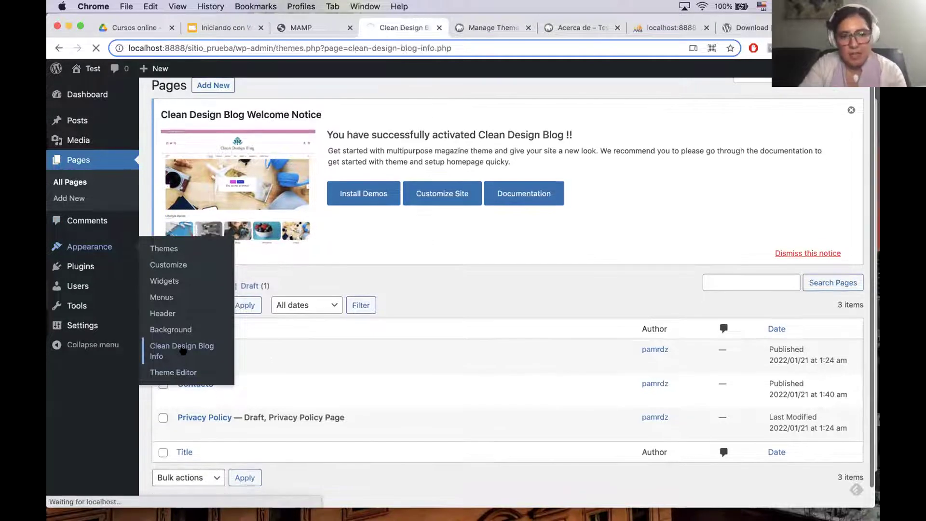
{"action": "scroll", "coordinate": [283, 356], "scroll_direction": "down", "scroll_amount": 8}
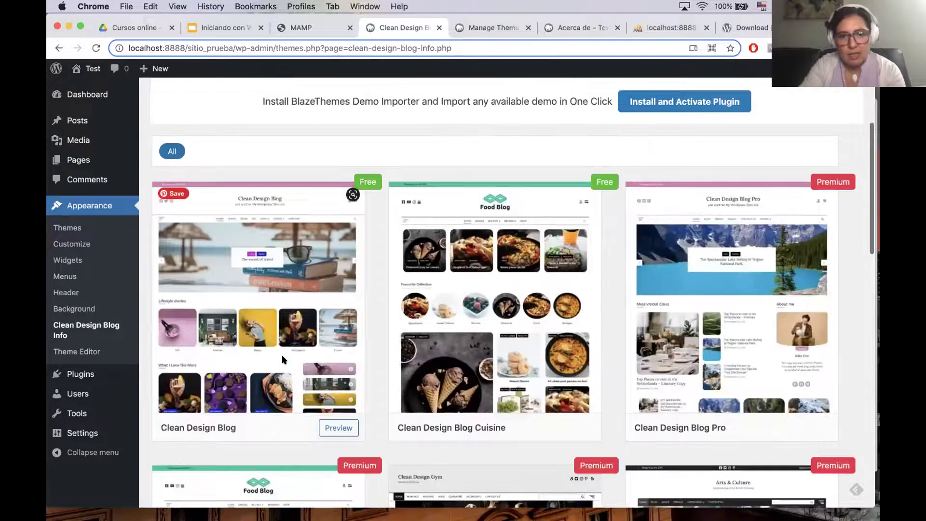
{"action": "scroll", "coordinate": [282, 357], "scroll_direction": "down", "scroll_amount": 10}
{"action": "scroll", "coordinate": [282, 358], "scroll_direction": "up", "scroll_amount": 20}
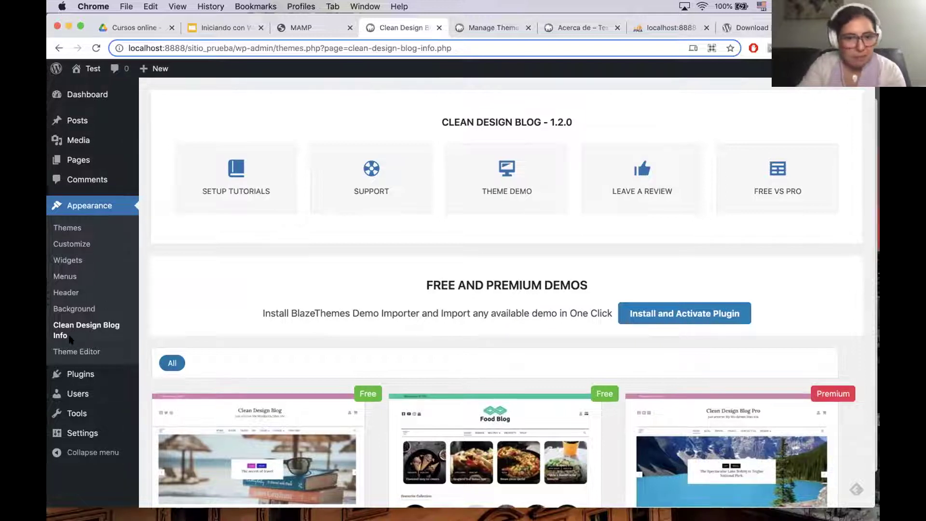
{"action": "left_click", "coordinate": [62, 354]}
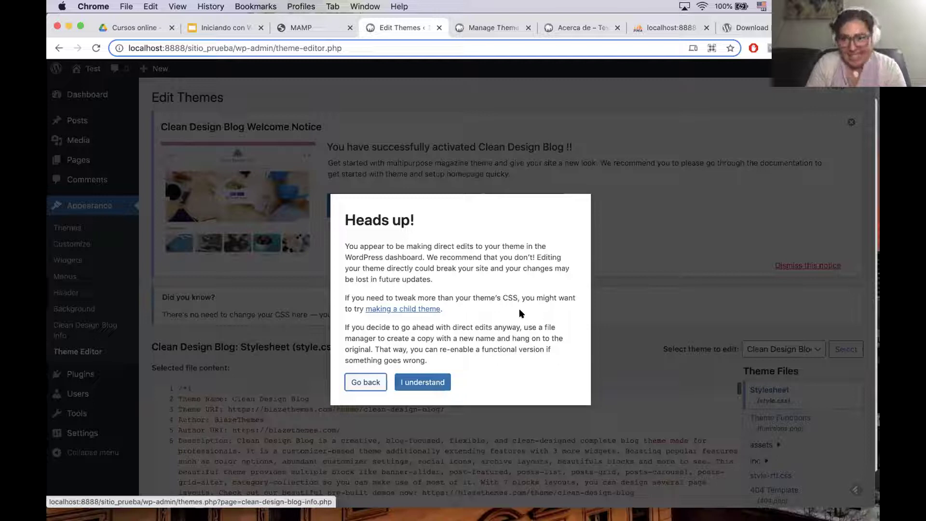
{"action": "left_click_drag", "start_coordinate": [422, 252], "coordinate": [535, 255]}
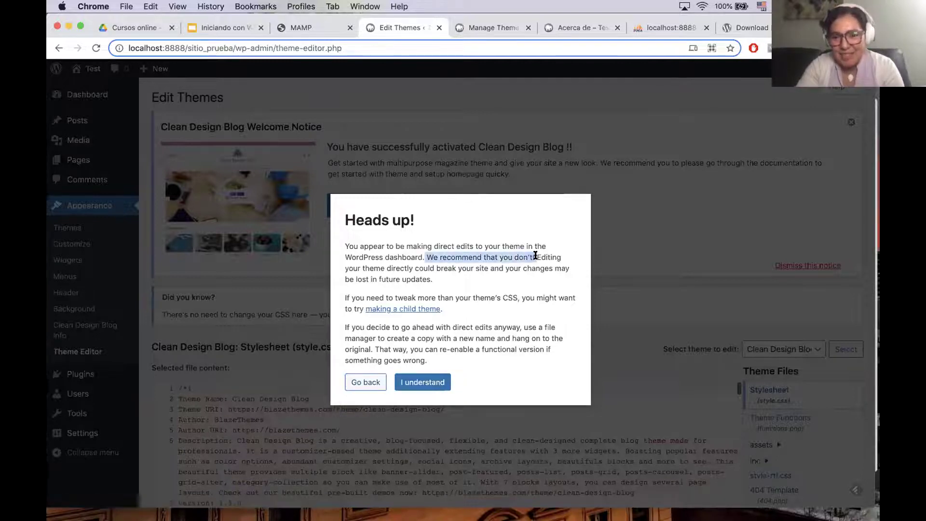
{"action": "left_click", "coordinate": [427, 382]}
{"action": "scroll", "coordinate": [422, 419], "scroll_direction": "down", "scroll_amount": 10}
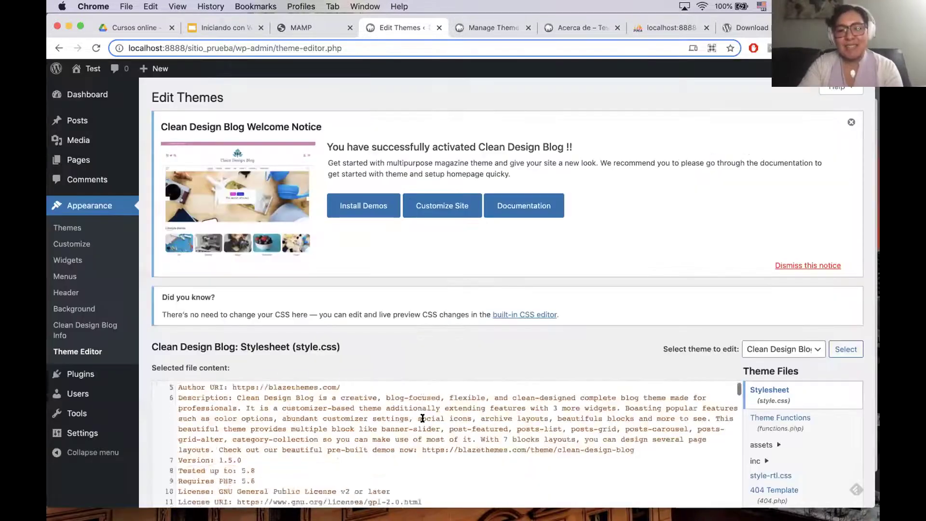
{"action": "scroll", "coordinate": [422, 419], "scroll_direction": "up", "scroll_amount": 10}
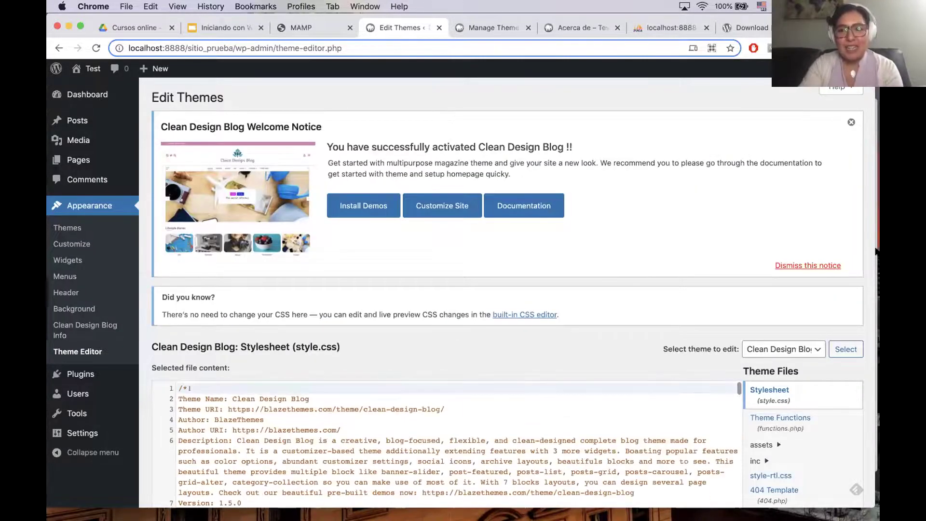
{"action": "scroll", "coordinate": [859, 294], "scroll_direction": "down", "scroll_amount": 5}
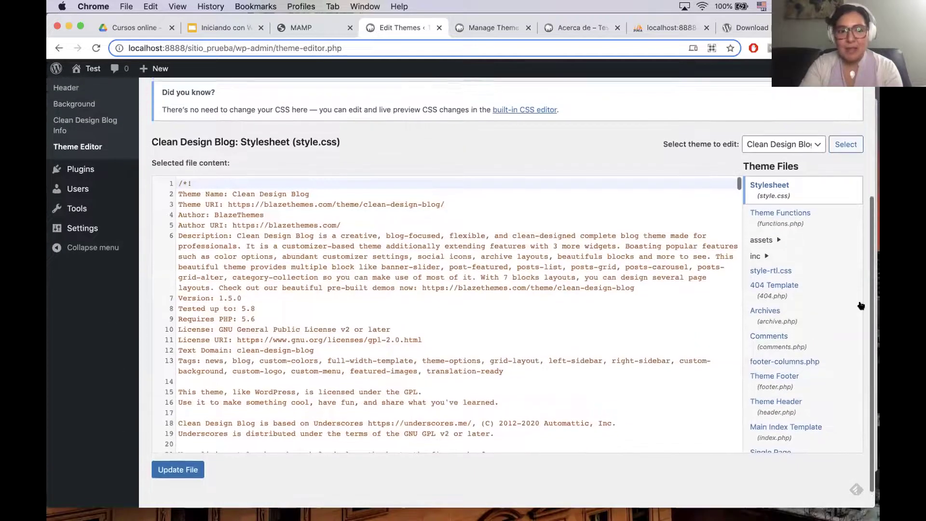
{"action": "scroll", "coordinate": [672, 337], "scroll_direction": "down", "scroll_amount": 20}
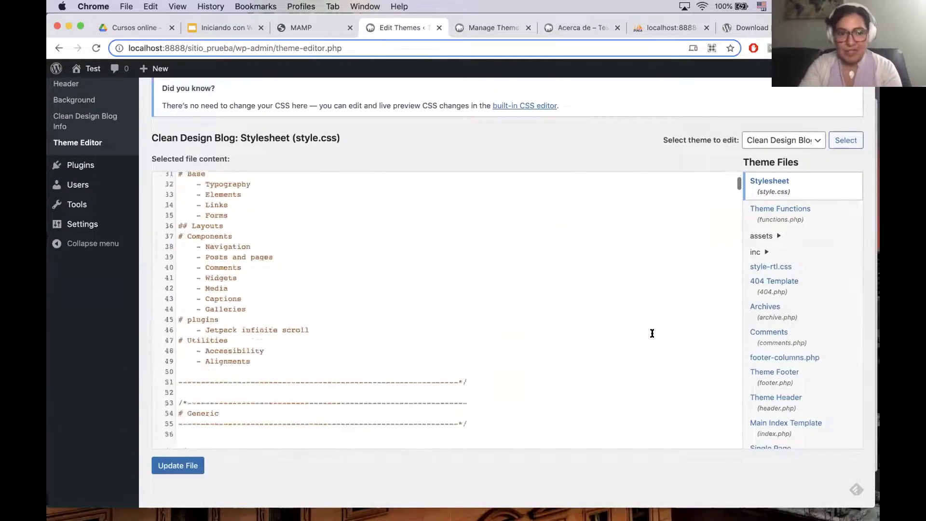
{"action": "scroll", "coordinate": [653, 332], "scroll_direction": "up", "scroll_amount": 20}
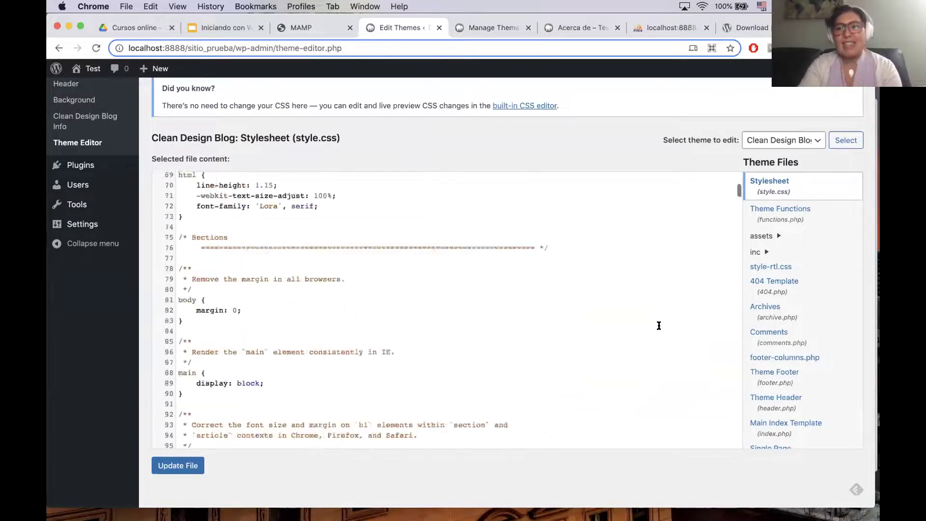
{"action": "scroll", "coordinate": [643, 359], "scroll_direction": "down", "scroll_amount": 5}
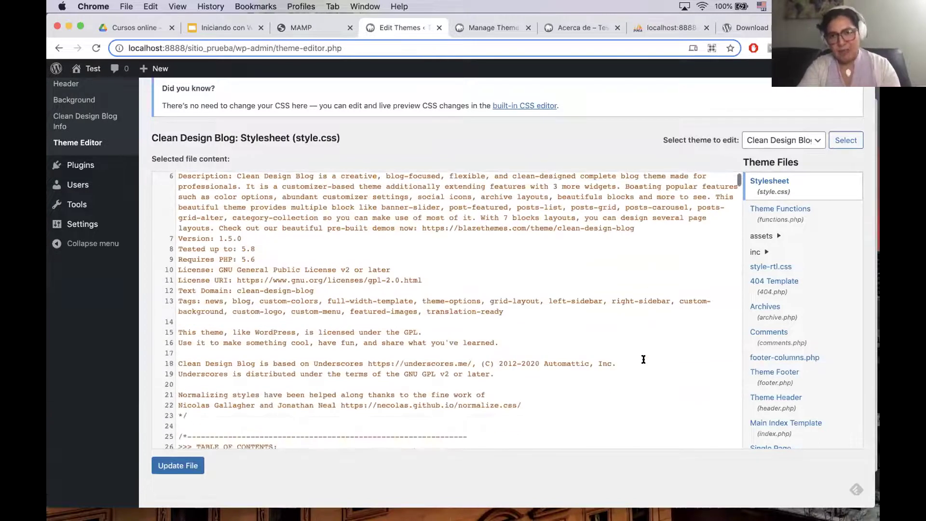
{"action": "scroll", "coordinate": [316, 356], "scroll_direction": "down", "scroll_amount": 20}
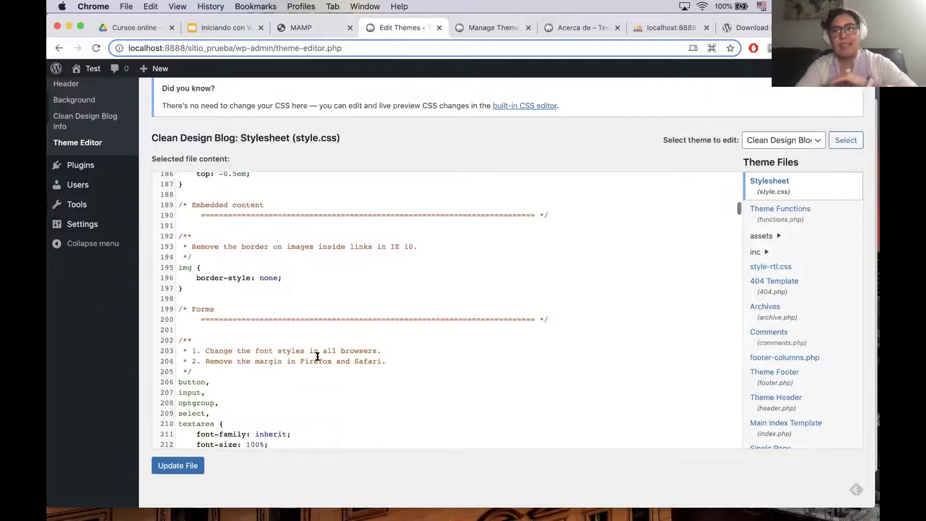
{"action": "scroll", "coordinate": [317, 357], "scroll_direction": "down", "scroll_amount": 1}
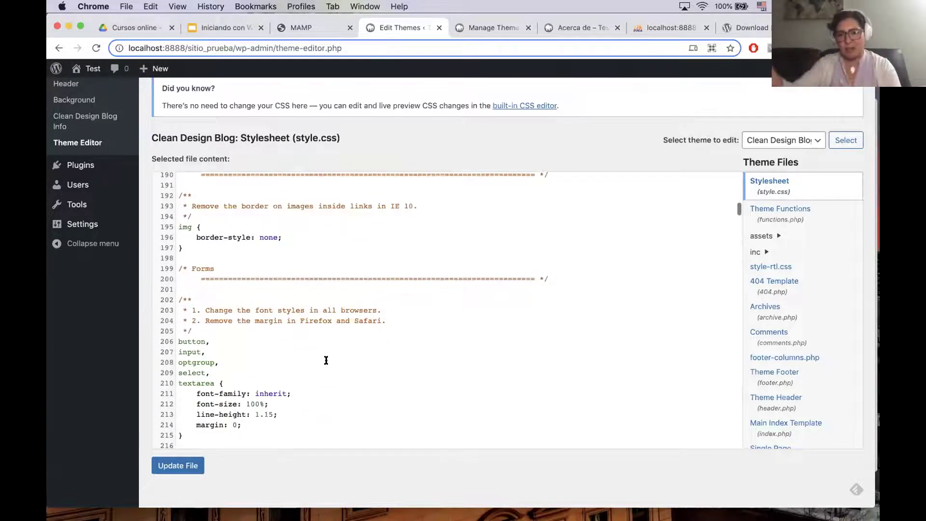
{"action": "scroll", "coordinate": [360, 379], "scroll_direction": "up", "scroll_amount": 5}
{"action": "scroll", "coordinate": [362, 379], "scroll_direction": "down", "scroll_amount": 6}
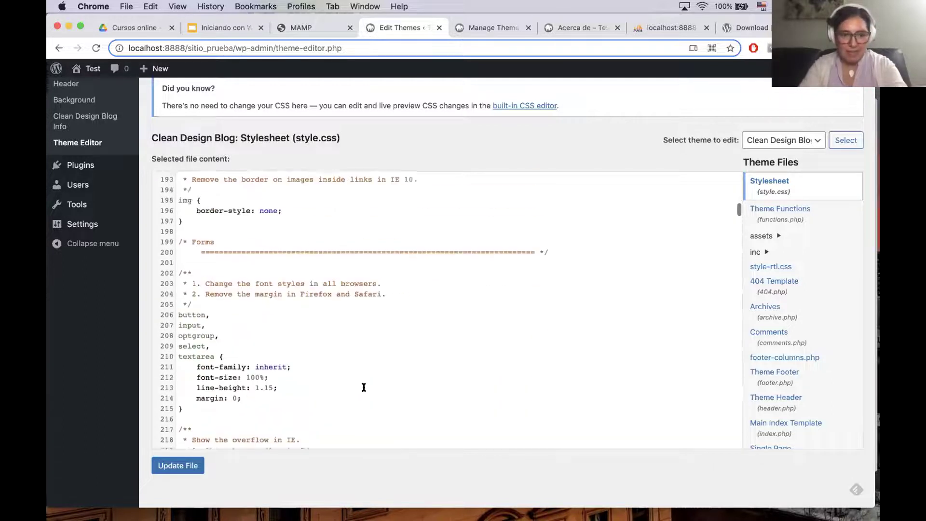
{"action": "scroll", "coordinate": [362, 383], "scroll_direction": "up", "scroll_amount": 10}
{"action": "scroll", "coordinate": [364, 387], "scroll_direction": "up", "scroll_amount": 18}
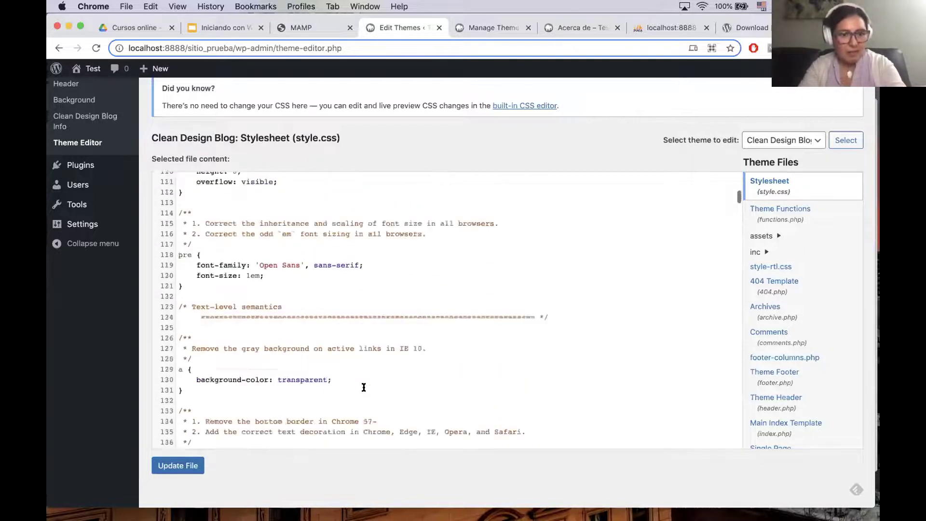
{"action": "scroll", "coordinate": [364, 387], "scroll_direction": "up", "scroll_amount": 10}
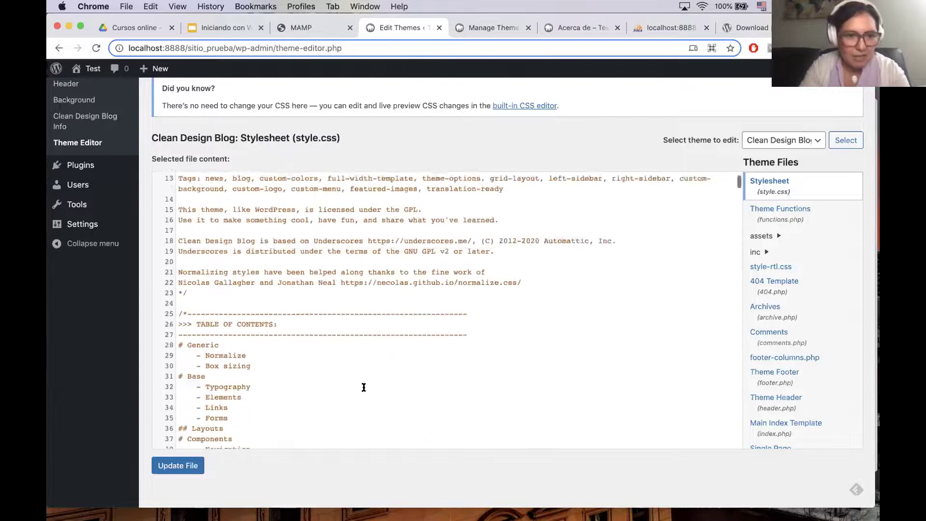
{"action": "scroll", "coordinate": [364, 387], "scroll_direction": "down", "scroll_amount": 18}
{"action": "scroll", "coordinate": [364, 387], "scroll_direction": "down", "scroll_amount": 5}
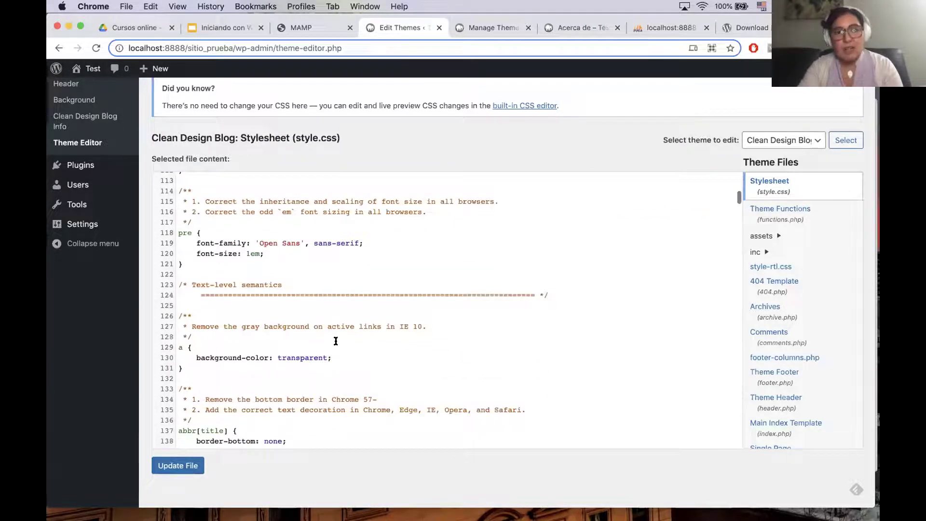
{"action": "scroll", "coordinate": [470, 413], "scroll_direction": "up", "scroll_amount": 2}
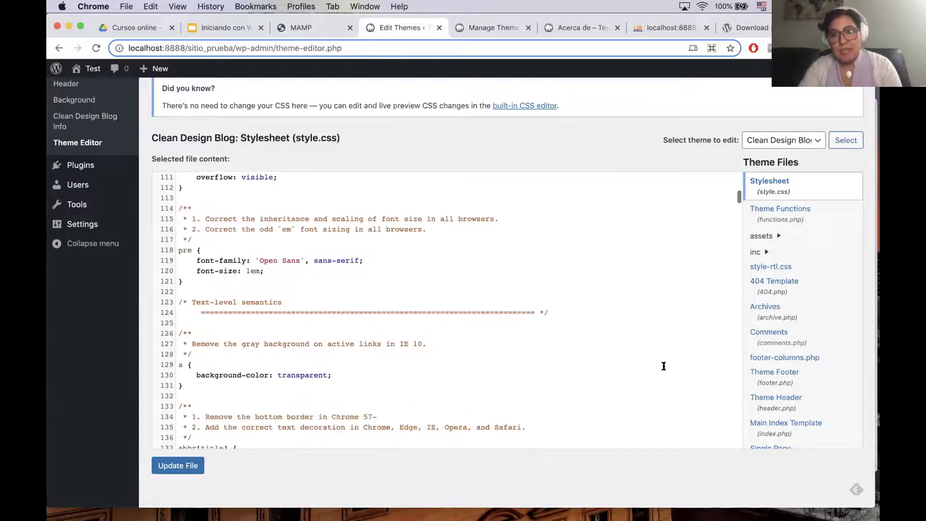
{"action": "scroll", "coordinate": [865, 406], "scroll_direction": "up", "scroll_amount": 2}
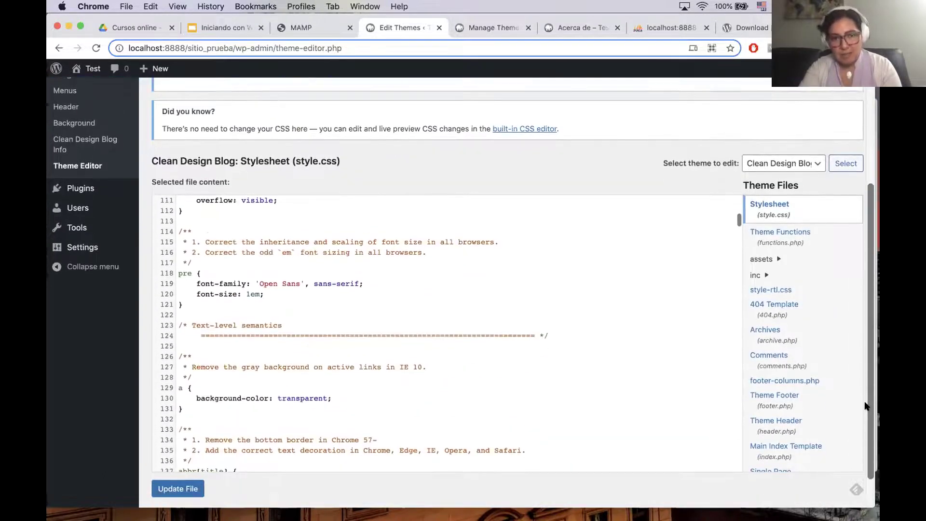
{"action": "scroll", "coordinate": [864, 406], "scroll_direction": "down", "scroll_amount": 1}
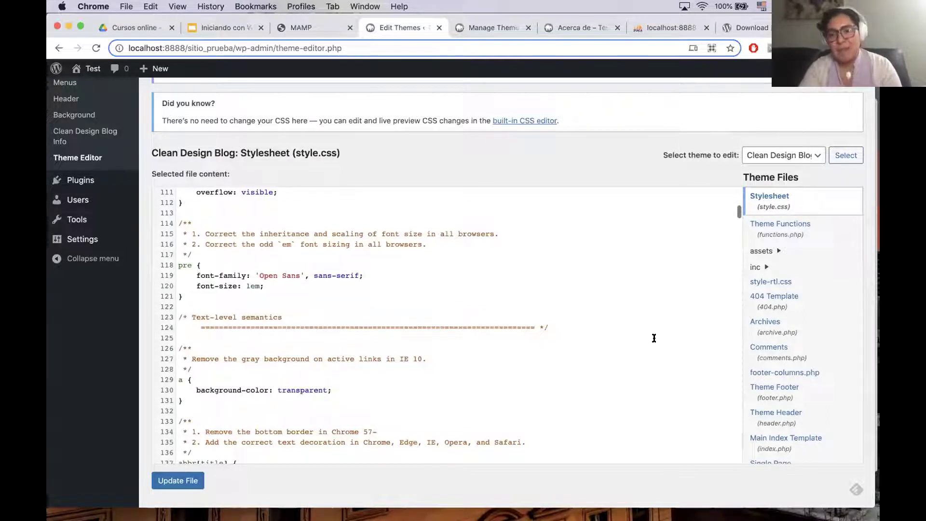
{"action": "scroll", "coordinate": [788, 222], "scroll_direction": "down", "scroll_amount": 1}
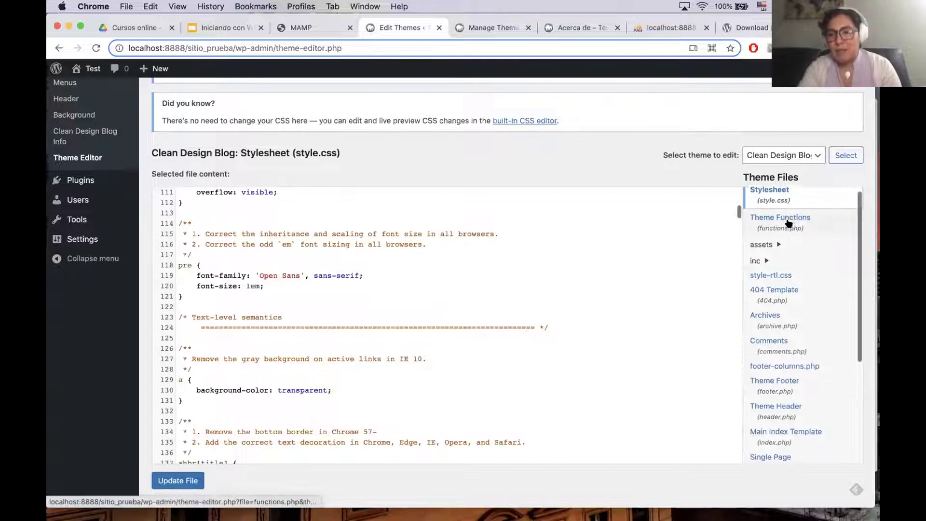
{"action": "scroll", "coordinate": [788, 223], "scroll_direction": "down", "scroll_amount": 3}
{"action": "scroll", "coordinate": [787, 241], "scroll_direction": "up", "scroll_amount": 4}
- Open Theme Functions (functions.php) in the Theme Editor and scroll through it
{"action": "left_click", "coordinate": [788, 233]}
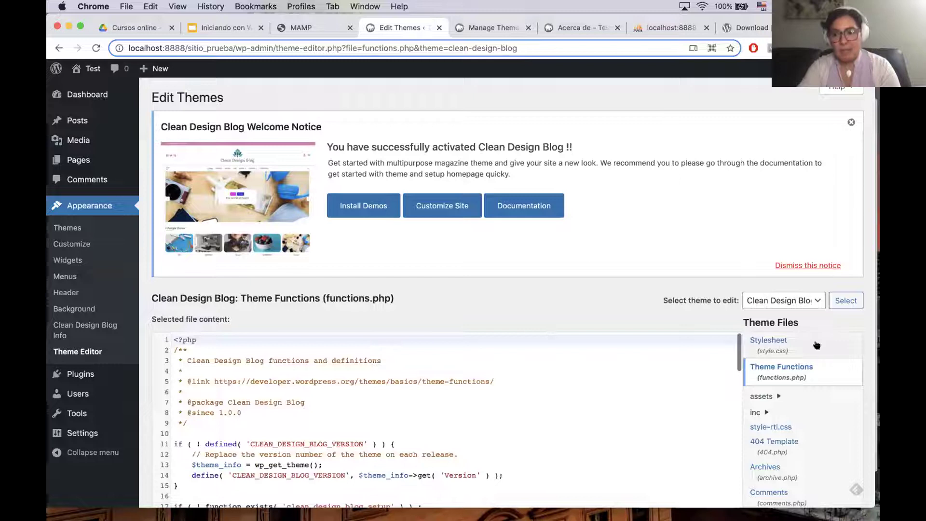
{"action": "scroll", "coordinate": [483, 337], "scroll_direction": "down", "scroll_amount": 1}
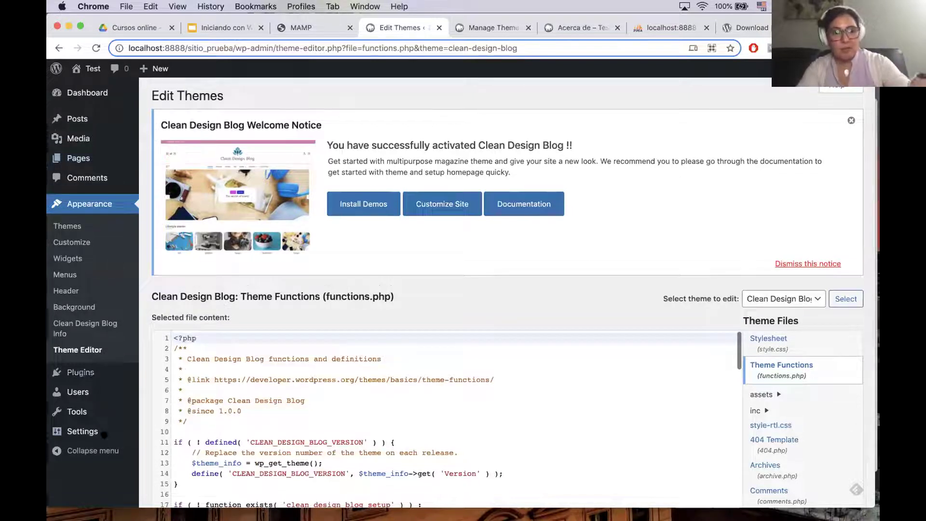
{"action": "scroll", "coordinate": [866, 289], "scroll_direction": "down", "scroll_amount": 5}
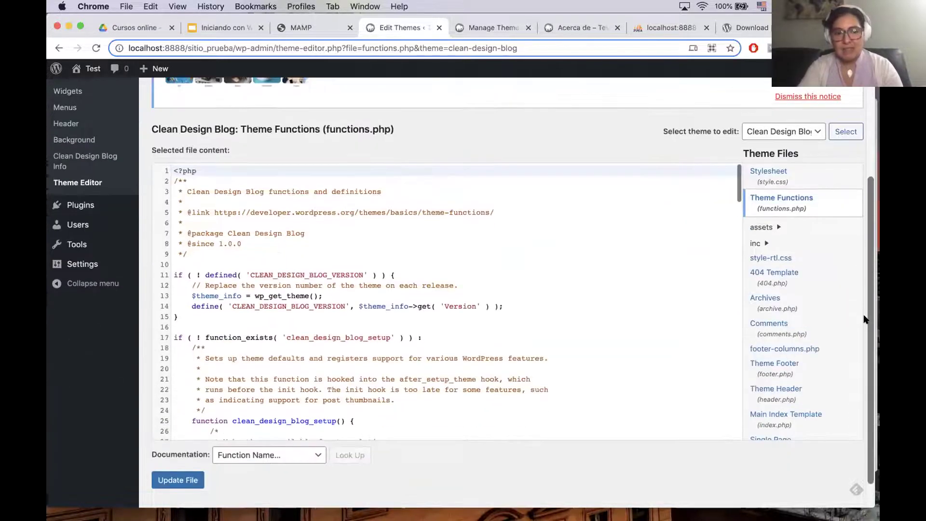
{"action": "scroll", "coordinate": [772, 328], "scroll_direction": "down", "scroll_amount": 4}
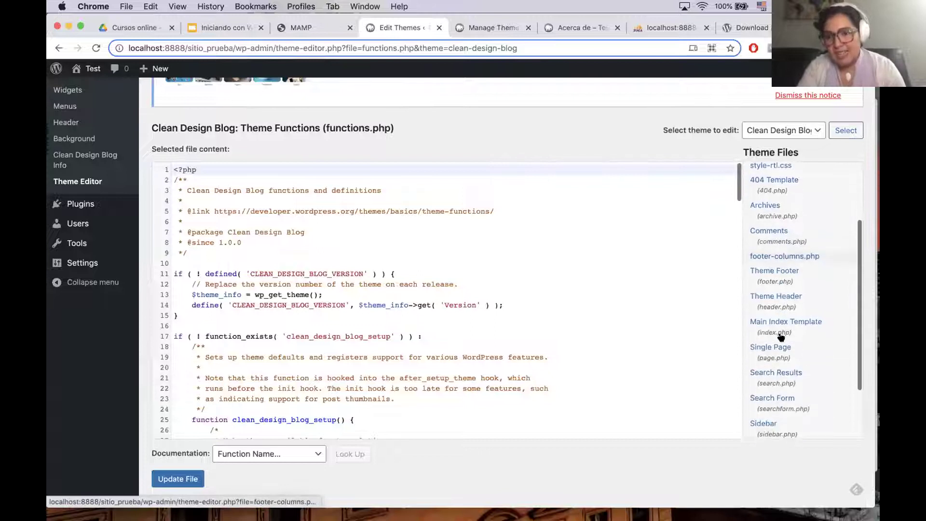
{"action": "scroll", "coordinate": [776, 320], "scroll_direction": "down", "scroll_amount": 2}
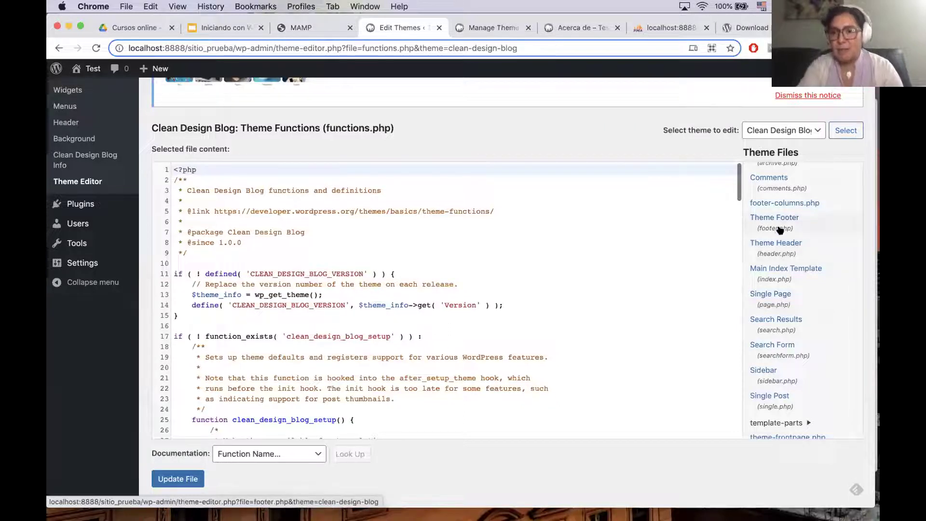
- Open header.php and select the wp_body_open() call on line 25
{"action": "left_click", "coordinate": [782, 248]}
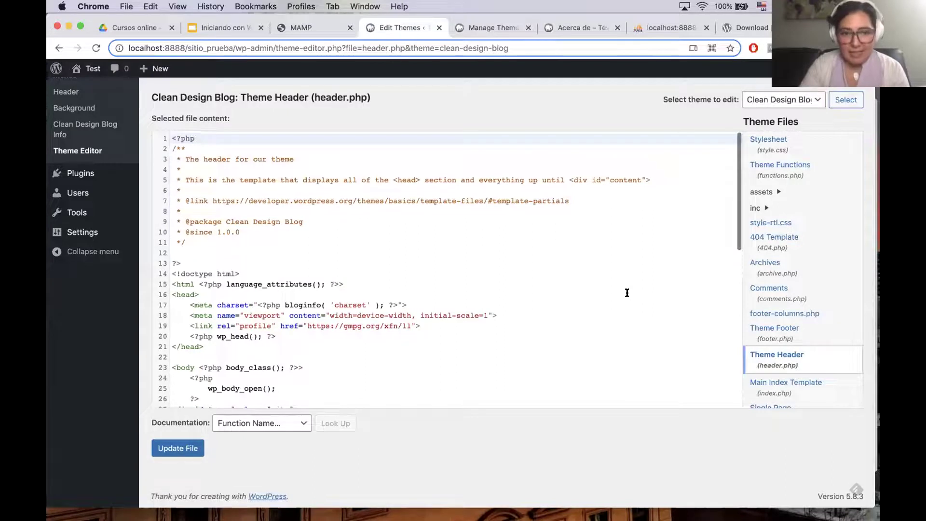
{"action": "scroll", "coordinate": [627, 292], "scroll_direction": "down", "scroll_amount": 5}
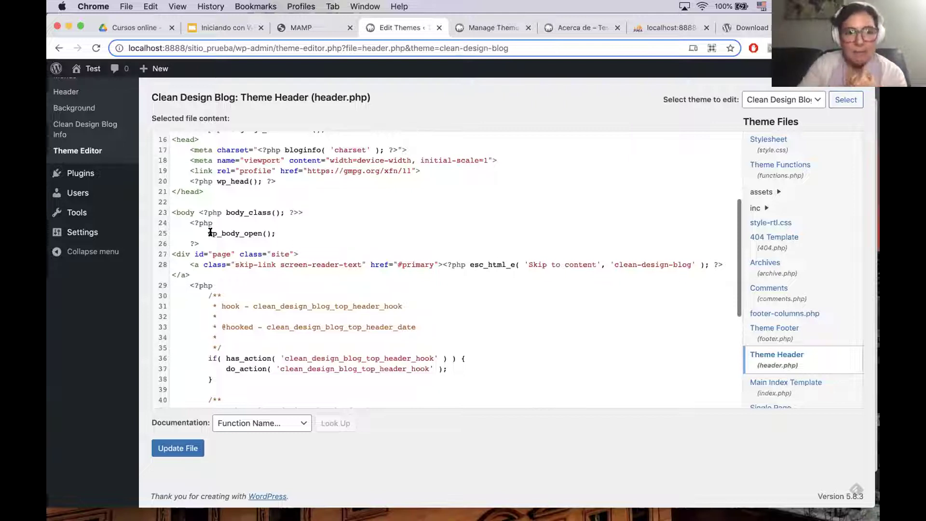
{"action": "left_click_drag", "start_coordinate": [208, 233], "coordinate": [271, 233]}
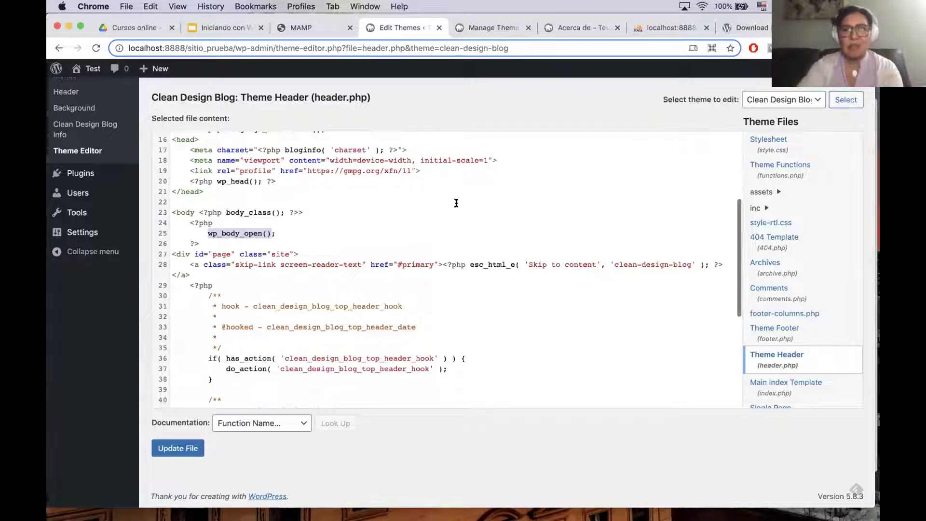
- Present the Iniciando con Wordpress deck from slide 10, advancing to Código en WordPress
{"action": "left_click", "coordinate": [217, 32]}
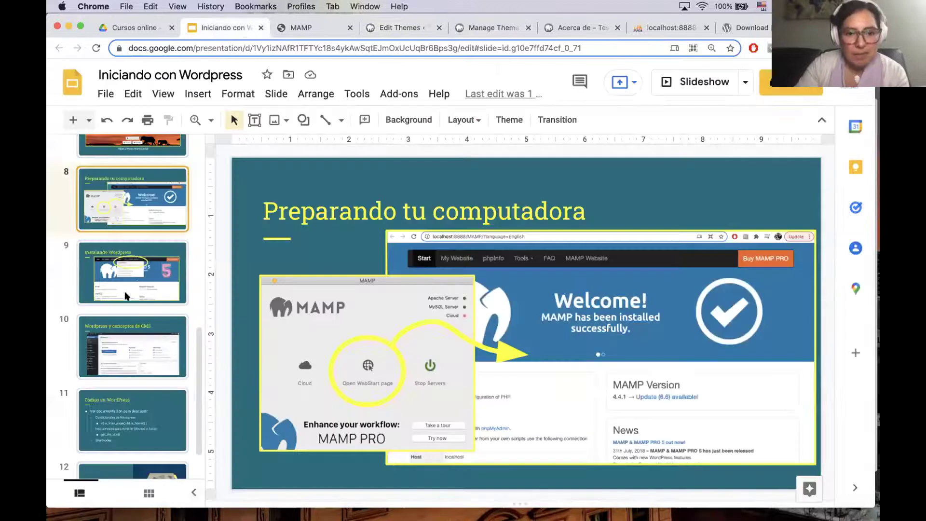
{"action": "scroll", "coordinate": [146, 309], "scroll_direction": "down", "scroll_amount": 2}
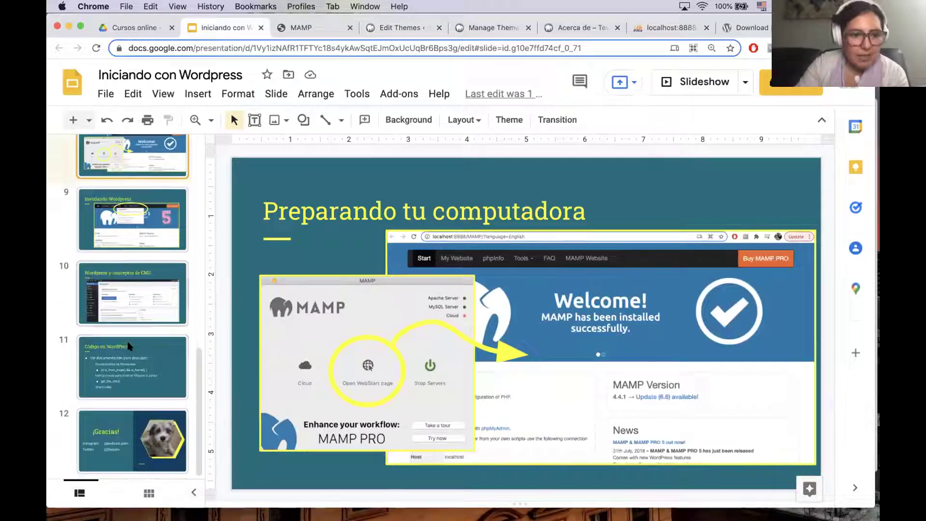
{"action": "left_click", "coordinate": [123, 296]}
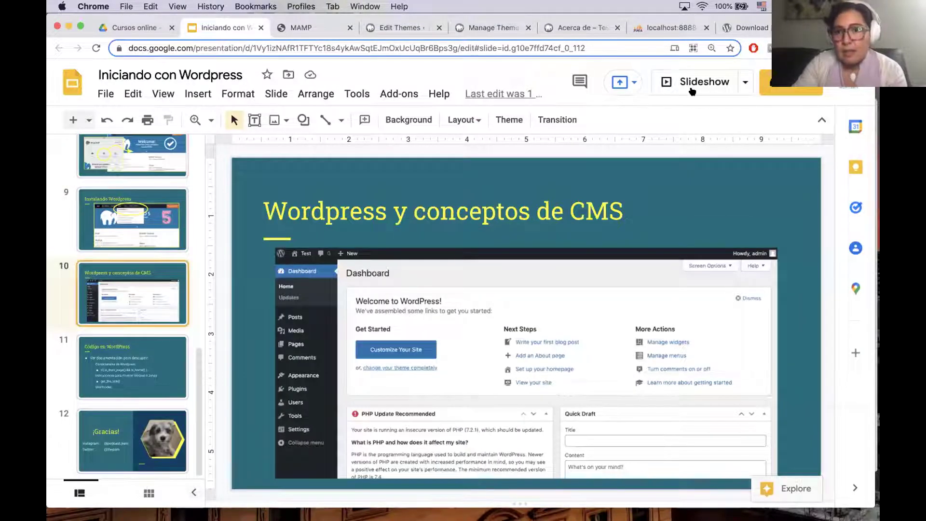
{"action": "left_click", "coordinate": [692, 88]}
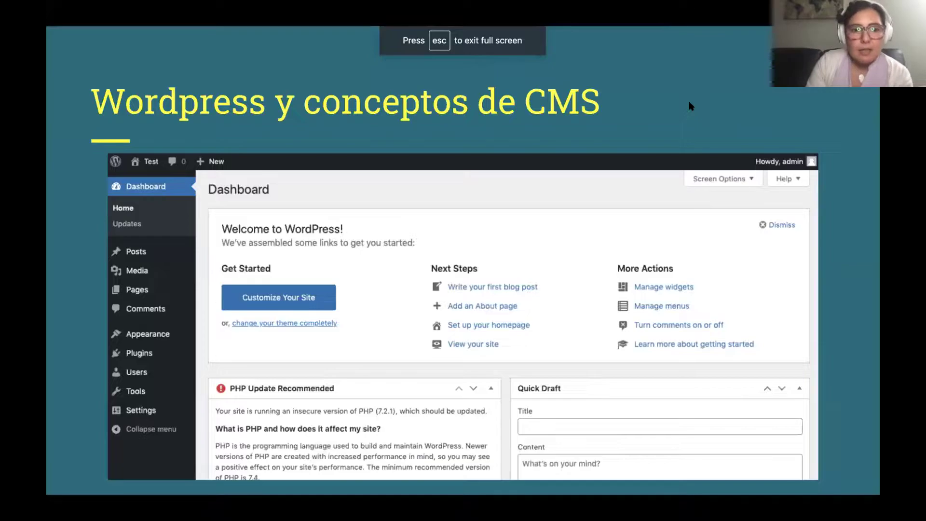
{"action": "key", "text": "Right"}
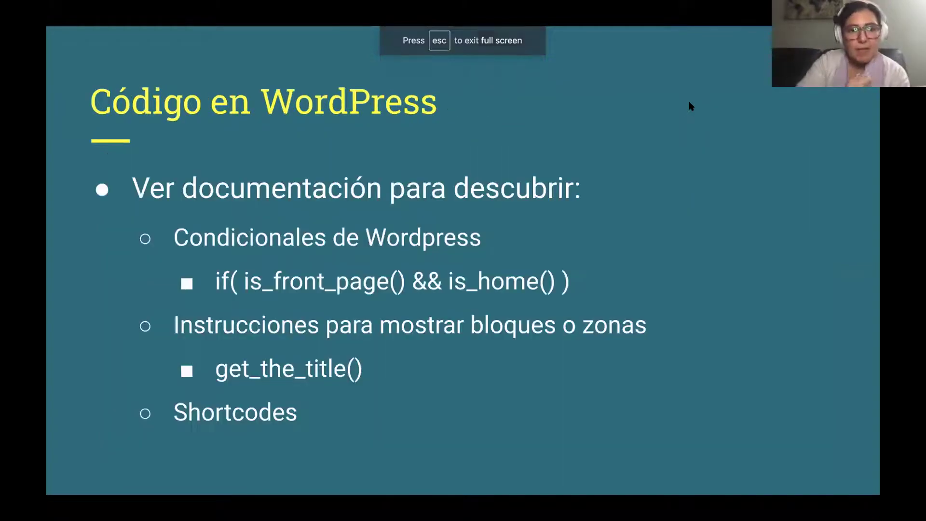
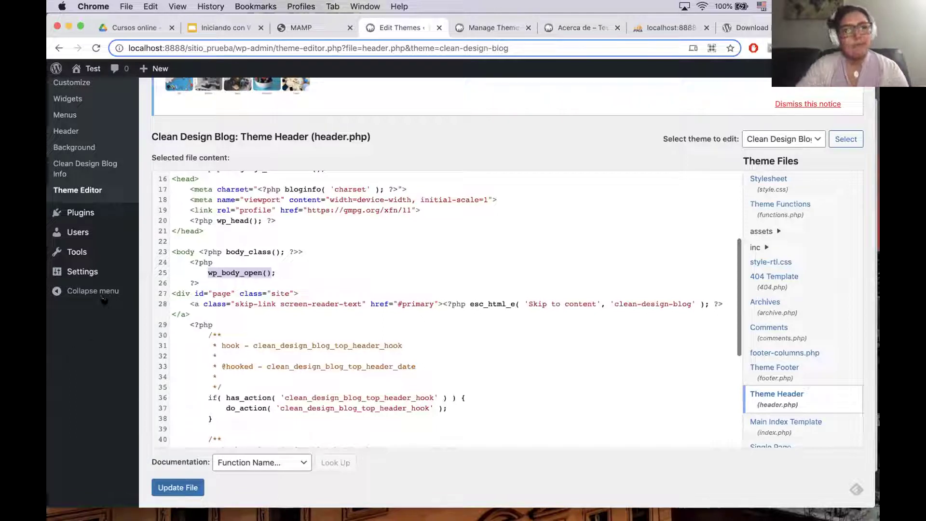
- Show Clean Design Blog's Theme Header (header.php) in the Theme Editor
{"action": "mouse_move", "coordinate": [88, 214]}
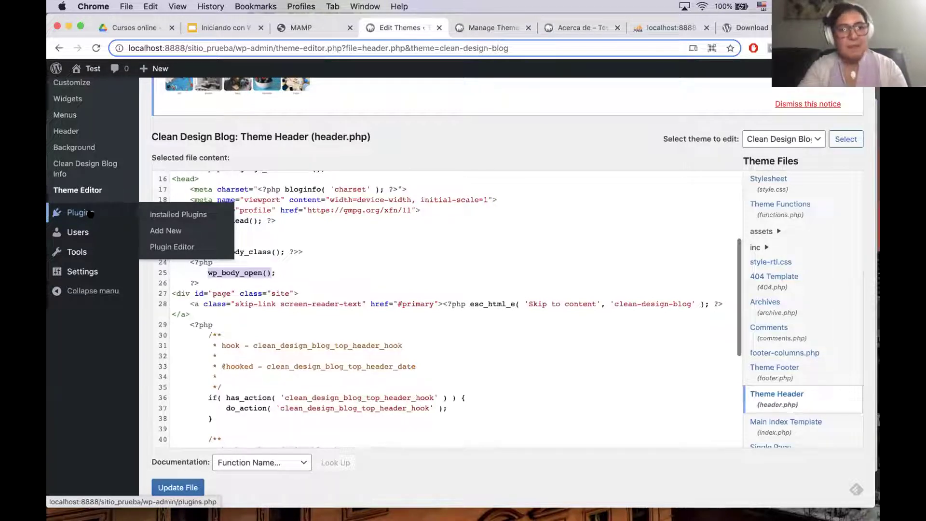
- Go from the installed Plugins list to the Add Plugins page
{"action": "left_click", "coordinate": [91, 214]}
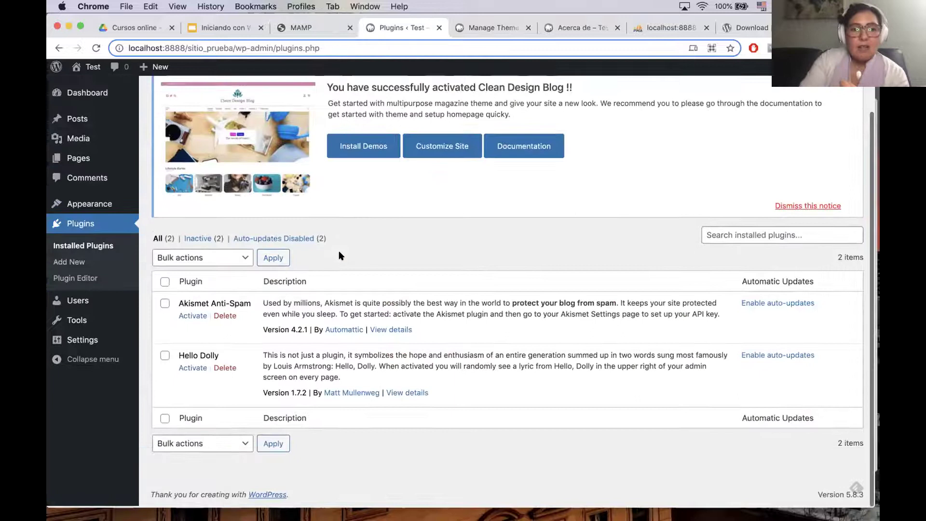
{"action": "scroll", "coordinate": [339, 253], "scroll_direction": "up", "scroll_amount": 2}
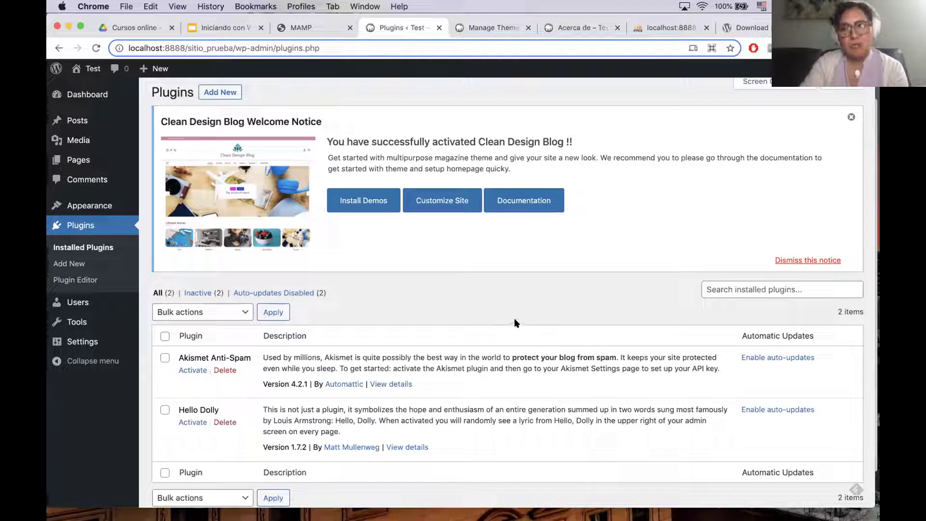
{"action": "left_click", "coordinate": [222, 93]}
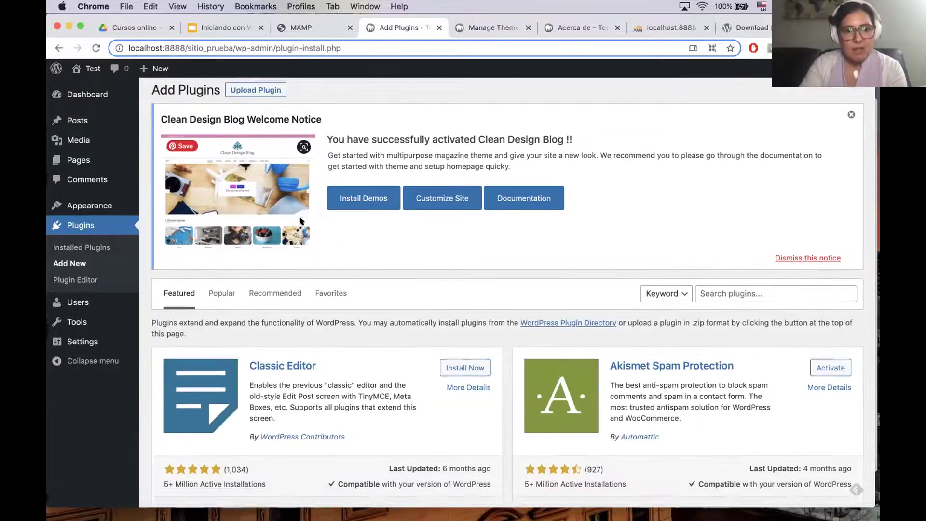
- Search the plugin directory for "contact form" and browse the results
{"action": "scroll", "coordinate": [299, 217], "scroll_direction": "down", "scroll_amount": 3}
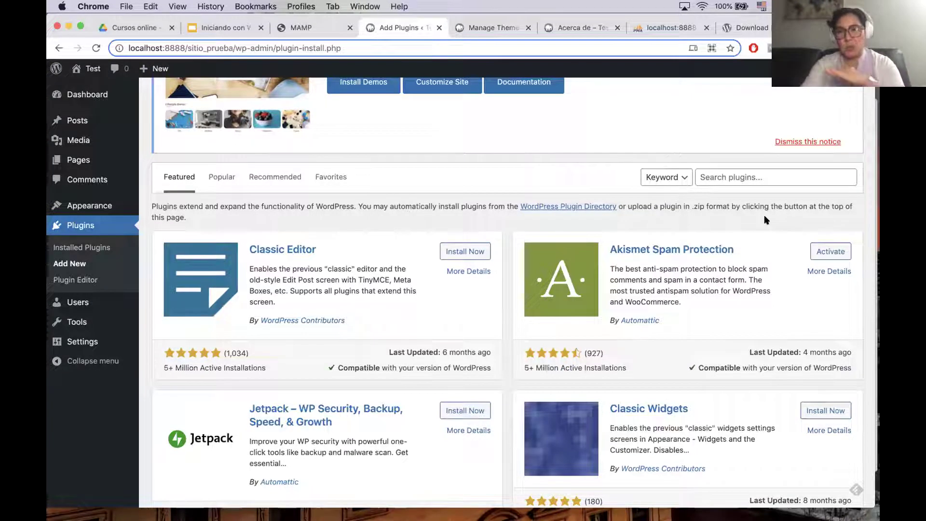
{"action": "left_click", "coordinate": [764, 176]}
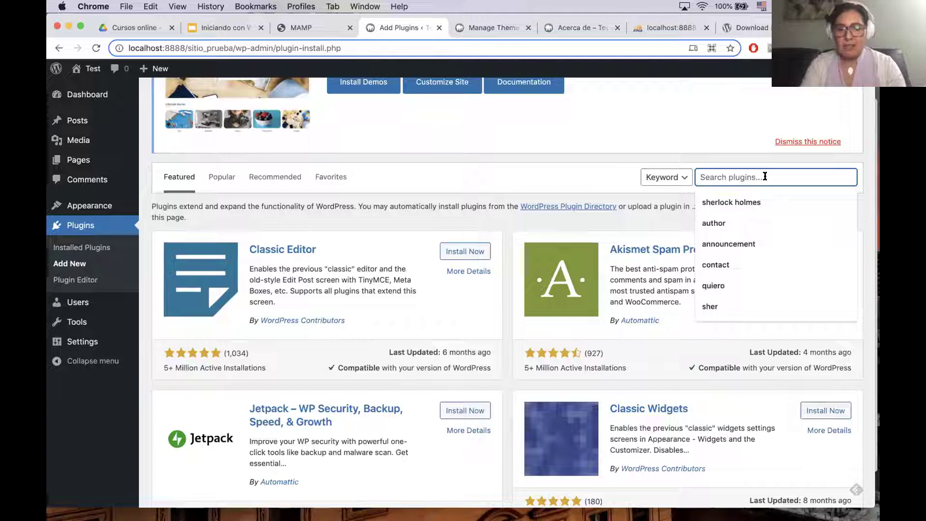
{"action": "type", "text": "contact f"}
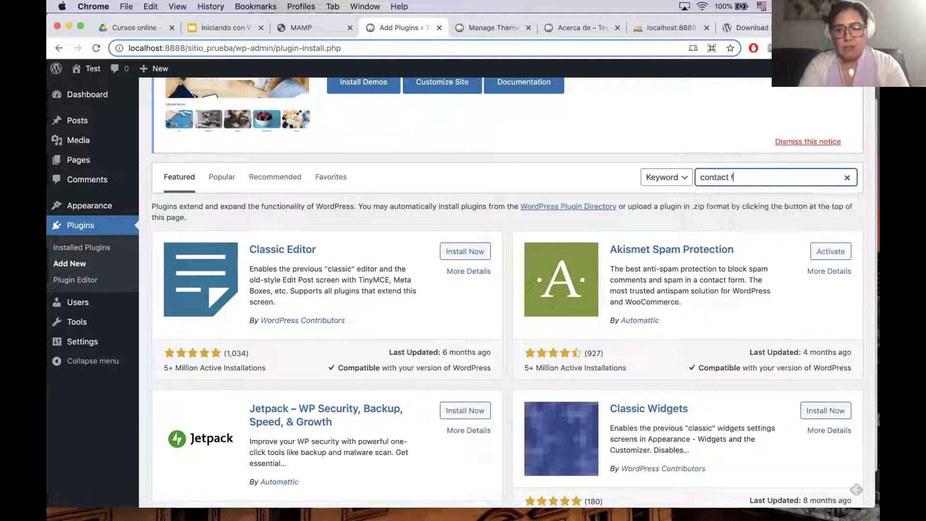
{"action": "type", "text": "orm"}
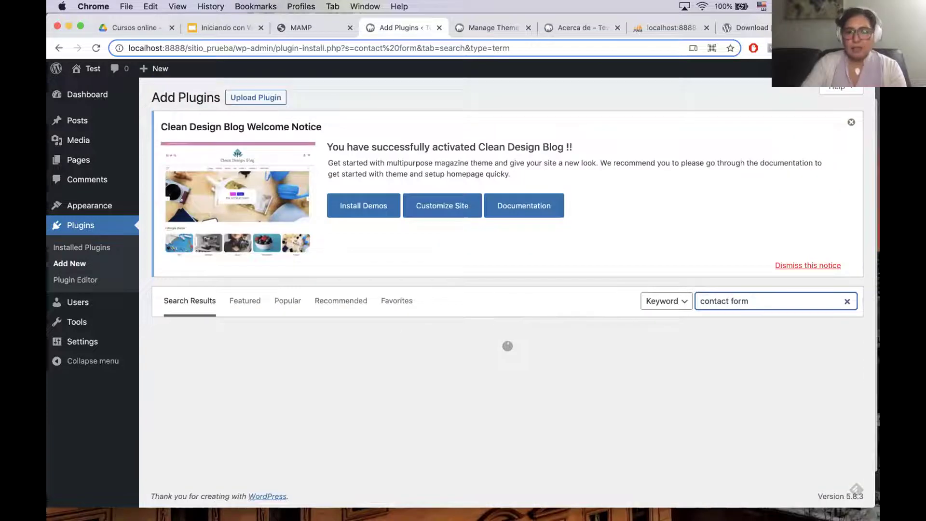
{"action": "scroll", "coordinate": [605, 161], "scroll_direction": "down", "scroll_amount": 1}
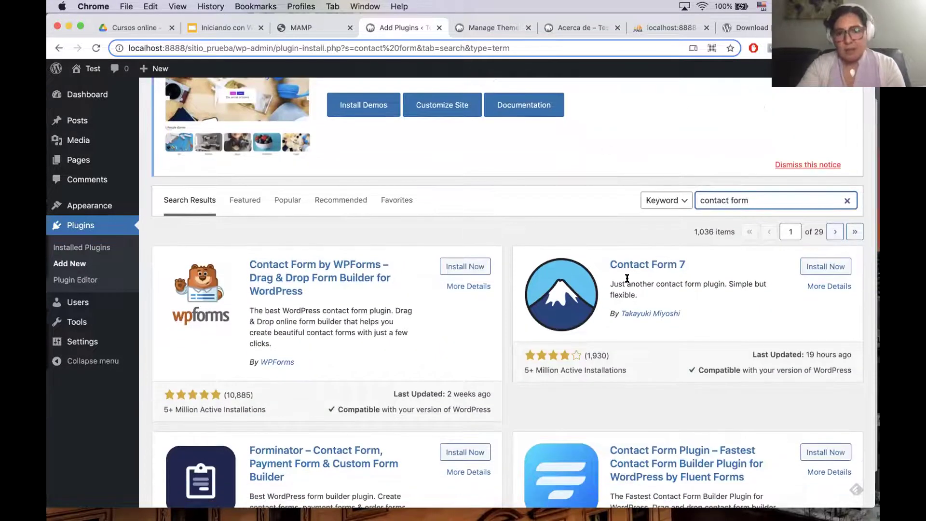
{"action": "scroll", "coordinate": [627, 282], "scroll_direction": "down", "scroll_amount": 3}
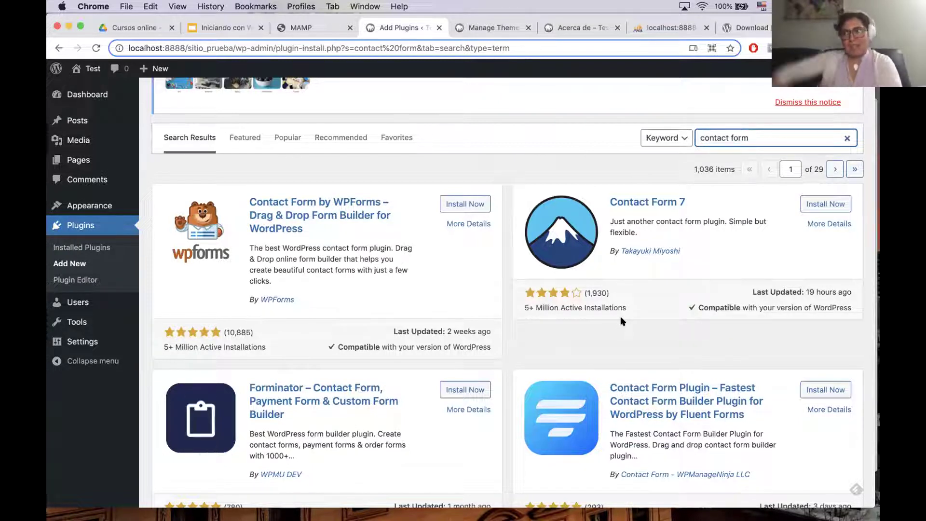
{"action": "scroll", "coordinate": [697, 324], "scroll_direction": "down", "scroll_amount": 5}
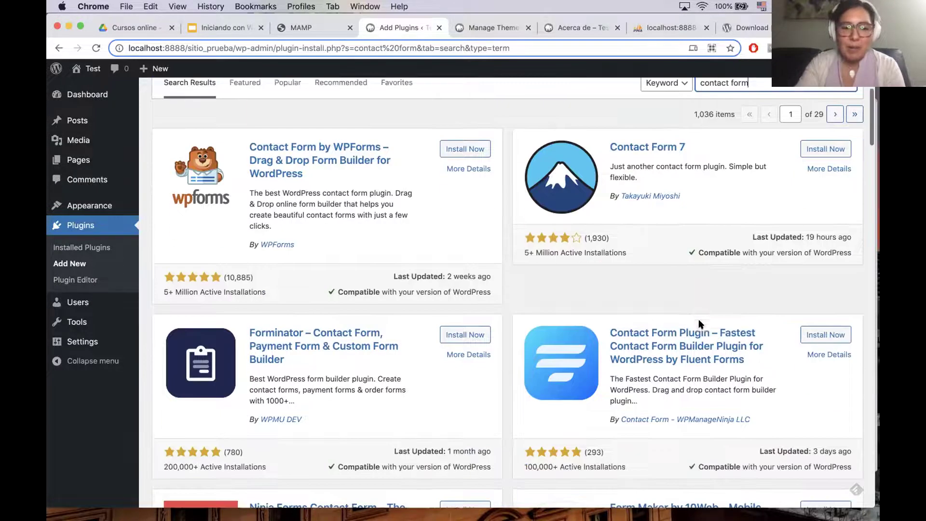
{"action": "scroll", "coordinate": [695, 323], "scroll_direction": "up", "scroll_amount": 3}
{"action": "scroll", "coordinate": [693, 323], "scroll_direction": "up", "scroll_amount": 1}
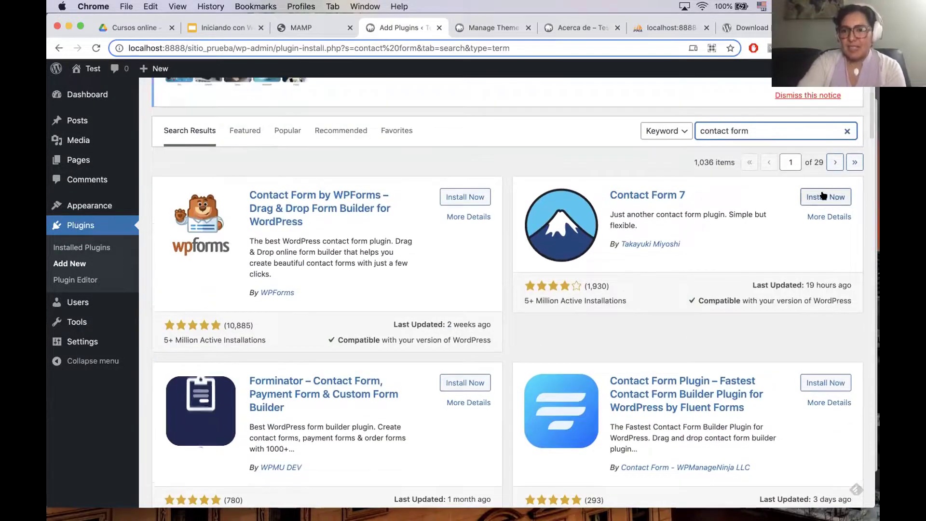
- Install and activate Contact Form 7
{"action": "left_click", "coordinate": [823, 196]}
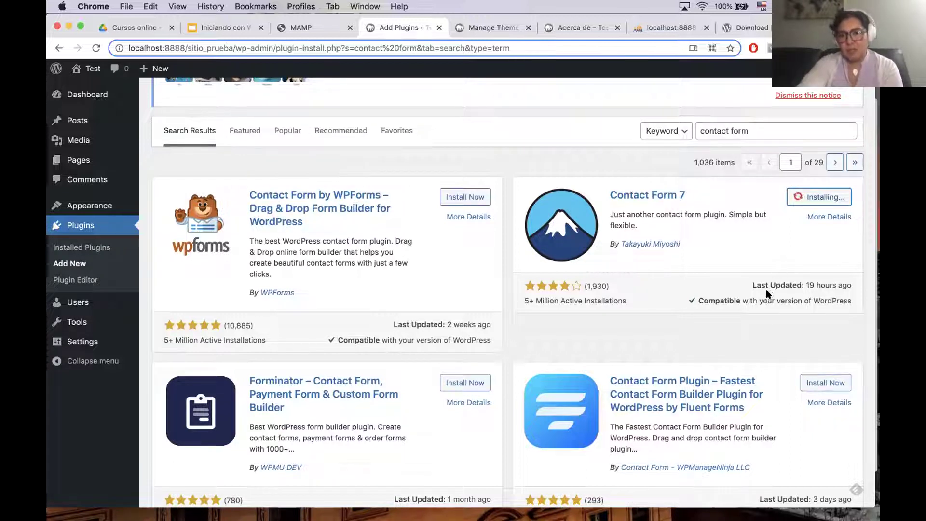
{"action": "left_click", "coordinate": [829, 197]}
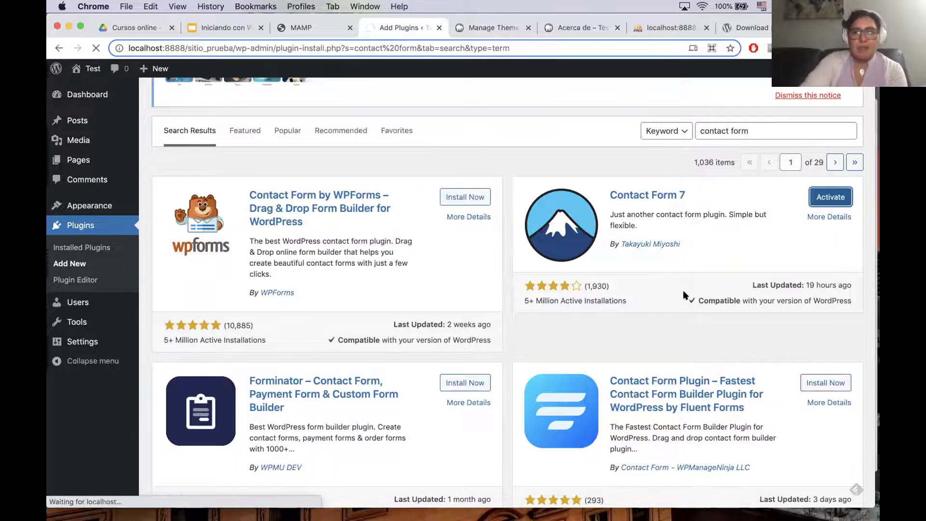
{"action": "scroll", "coordinate": [680, 292], "scroll_direction": "down", "scroll_amount": 5}
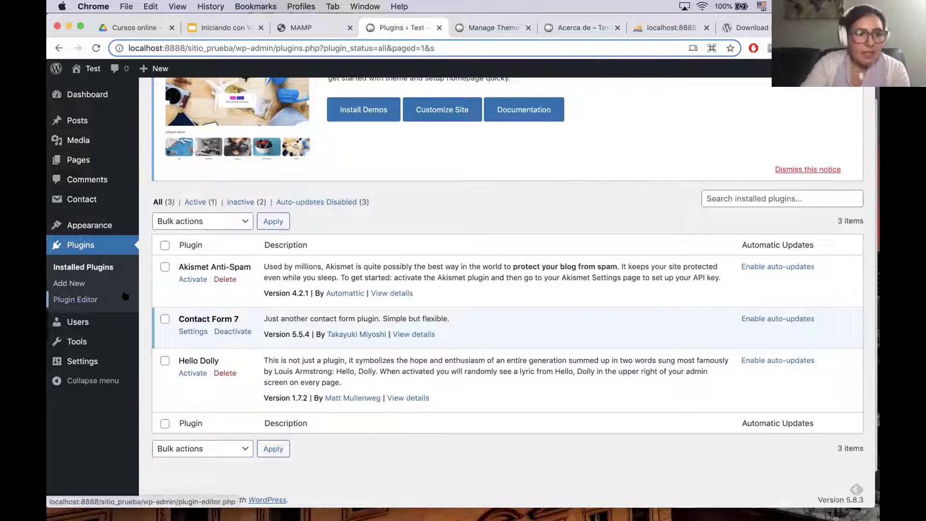
{"action": "scroll", "coordinate": [125, 296], "scroll_direction": "up", "scroll_amount": 2}
{"action": "mouse_move", "coordinate": [82, 198]}
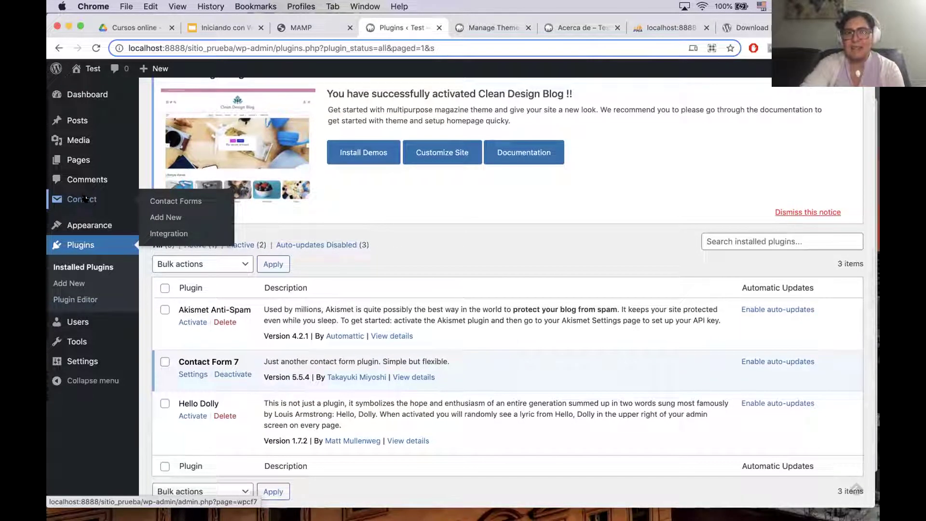
{"action": "scroll", "coordinate": [81, 200], "scroll_direction": "up", "scroll_amount": 1}
- Open Contact form 1 from the Contact forms list for editing
{"action": "left_click", "coordinate": [80, 202]}
{"action": "scroll", "coordinate": [385, 347], "scroll_direction": "down", "scroll_amount": 1}
{"action": "scroll", "coordinate": [385, 347], "scroll_direction": "up", "scroll_amount": 1}
{"action": "scroll", "coordinate": [384, 347], "scroll_direction": "down", "scroll_amount": 5}
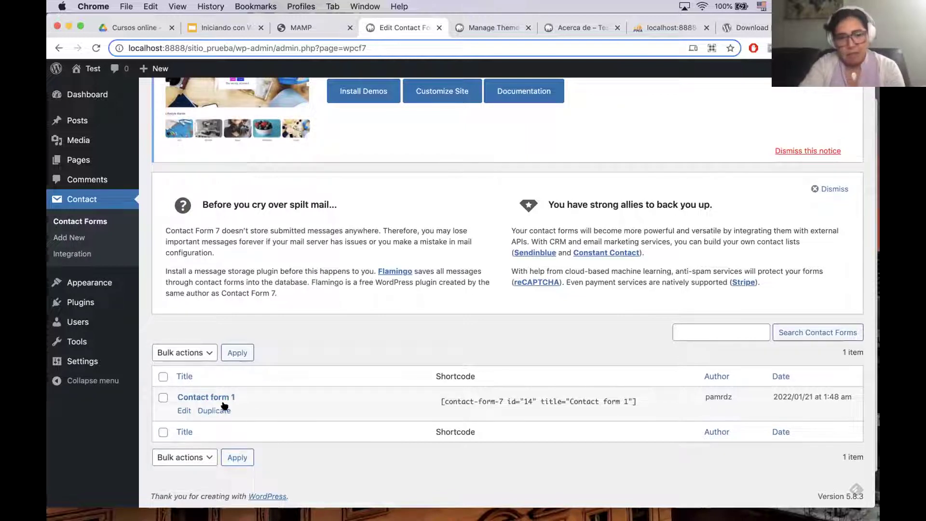
{"action": "left_click", "coordinate": [215, 396]}
{"action": "scroll", "coordinate": [271, 347], "scroll_direction": "down", "scroll_amount": 1}
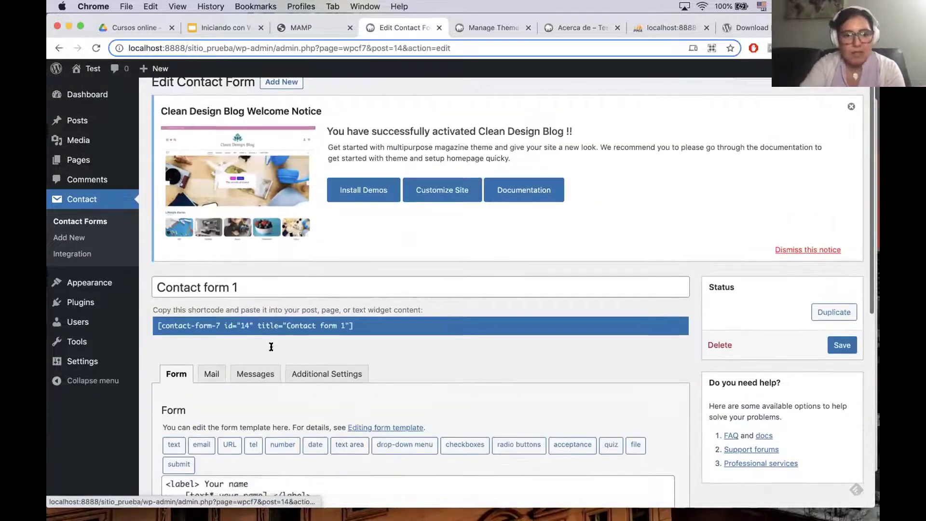
{"action": "scroll", "coordinate": [271, 347], "scroll_direction": "down", "scroll_amount": 5}
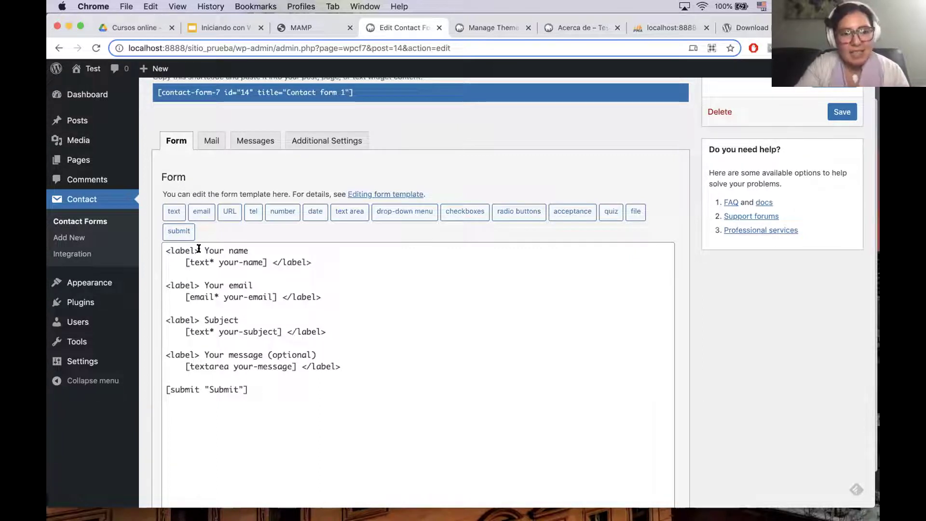
- Add a "<label> Your phone" line after the email field in the template
{"action": "left_click_drag", "start_coordinate": [184, 260], "coordinate": [264, 259]}
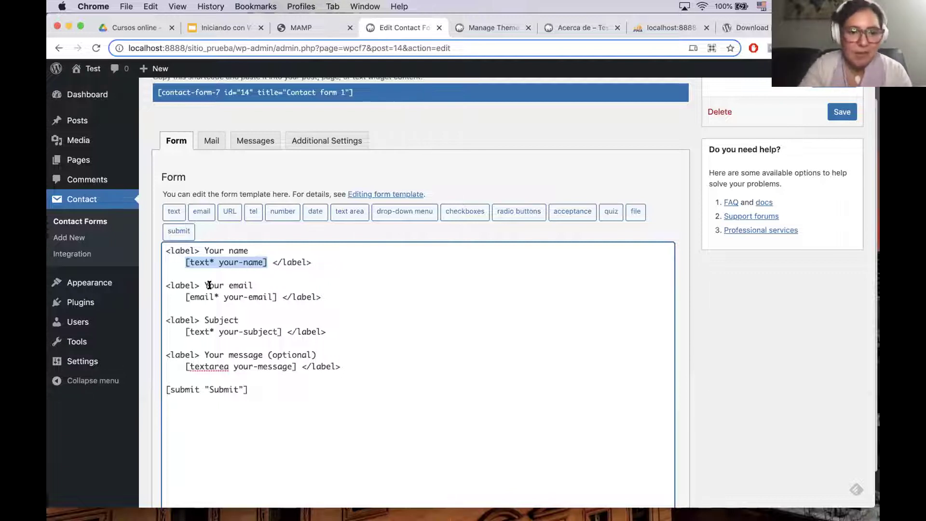
{"action": "left_click", "coordinate": [331, 300]}
{"action": "key", "text": "Return"}
{"action": "key", "text": "Return"}
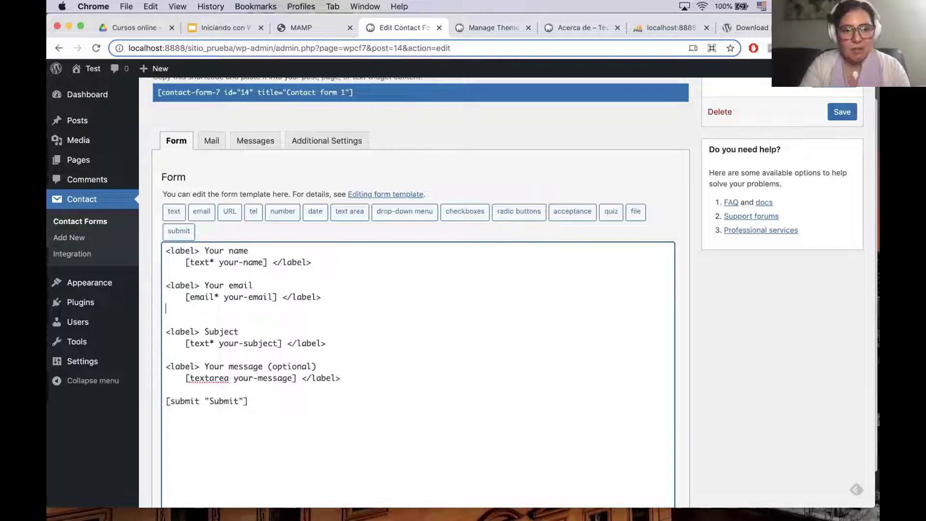
{"action": "type", "text": ","}
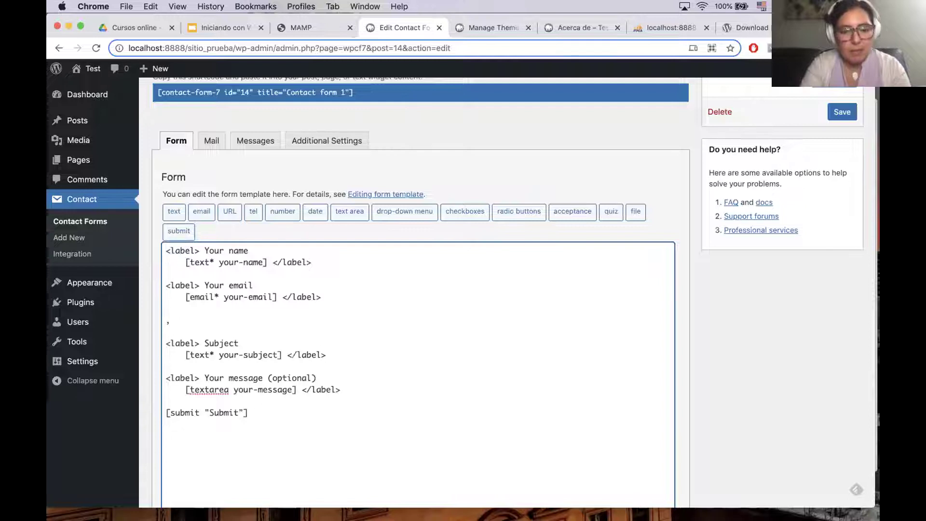
{"action": "key", "text": "BackSpace"}
{"action": "type", "text": "<label>"}
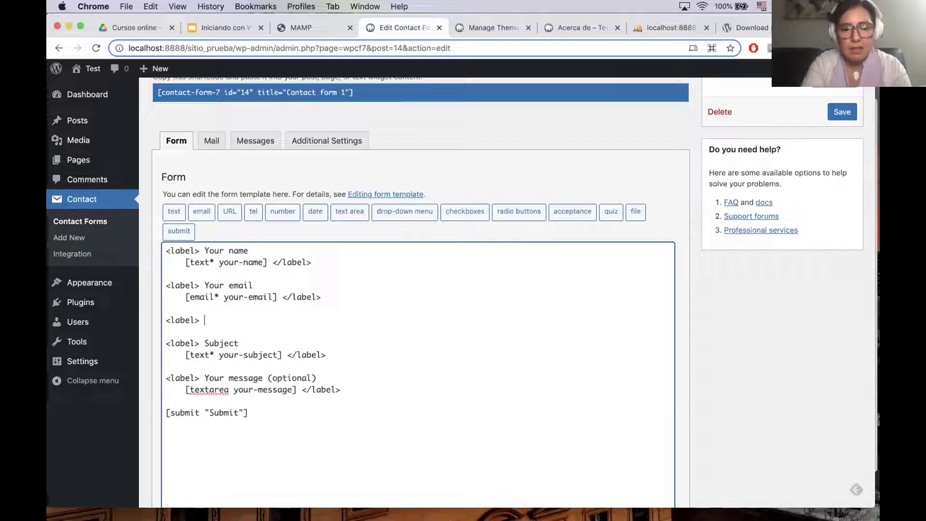
{"action": "type", "text": " Y"}
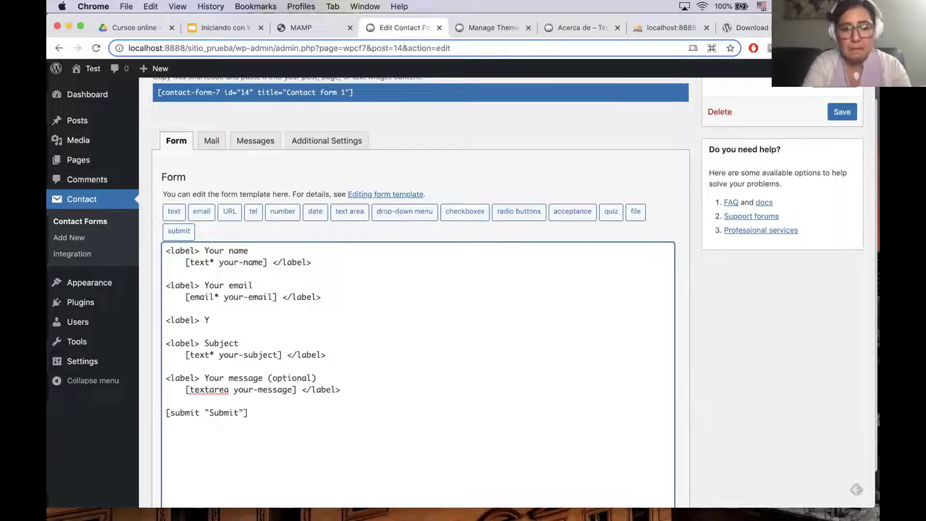
{"action": "type", "text": "our phone"}
{"action": "key", "text": "Return"}
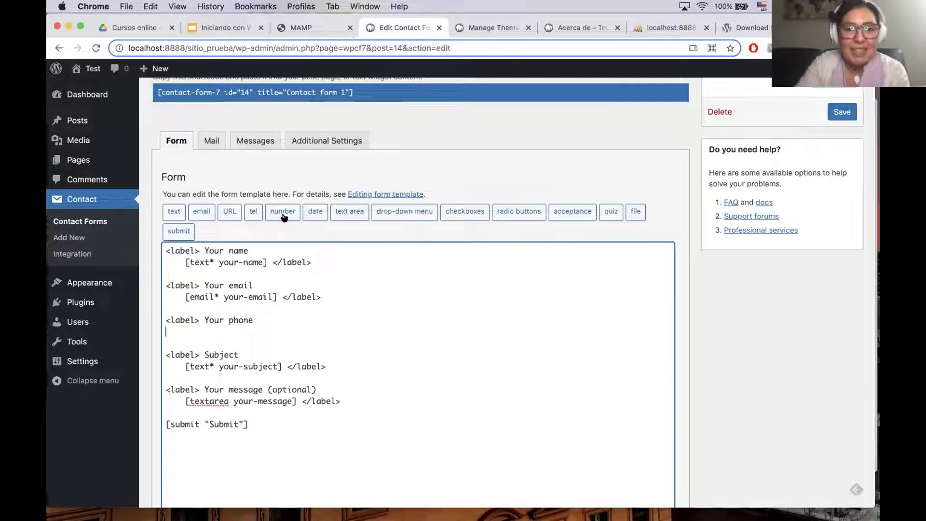
- Insert a tel field tag named telefono under the Your phone label
{"action": "left_click", "coordinate": [254, 213]}
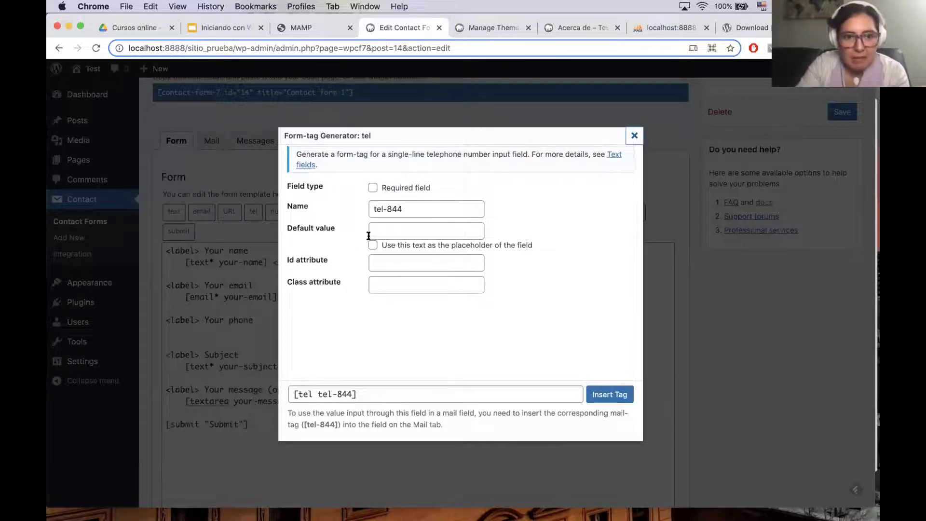
{"action": "left_click", "coordinate": [402, 230]}
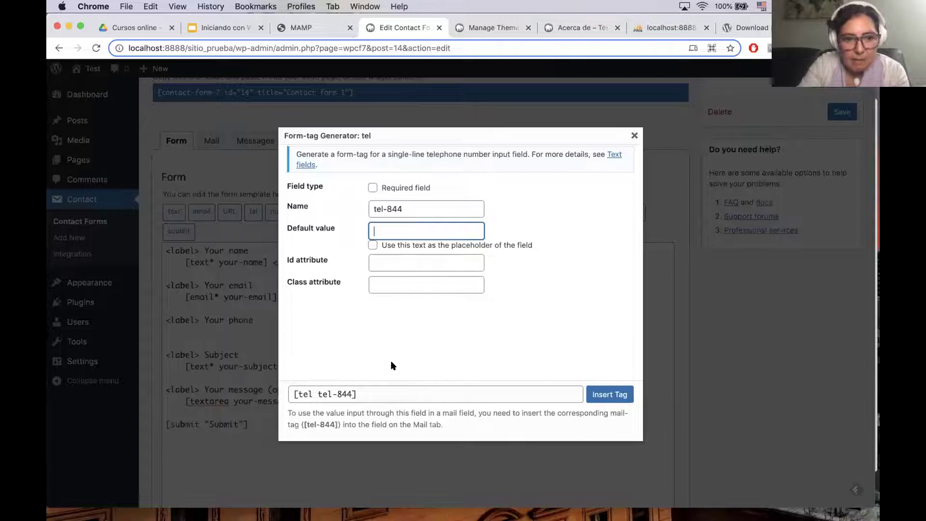
{"action": "left_click_drag", "start_coordinate": [406, 206], "coordinate": [380, 211]}
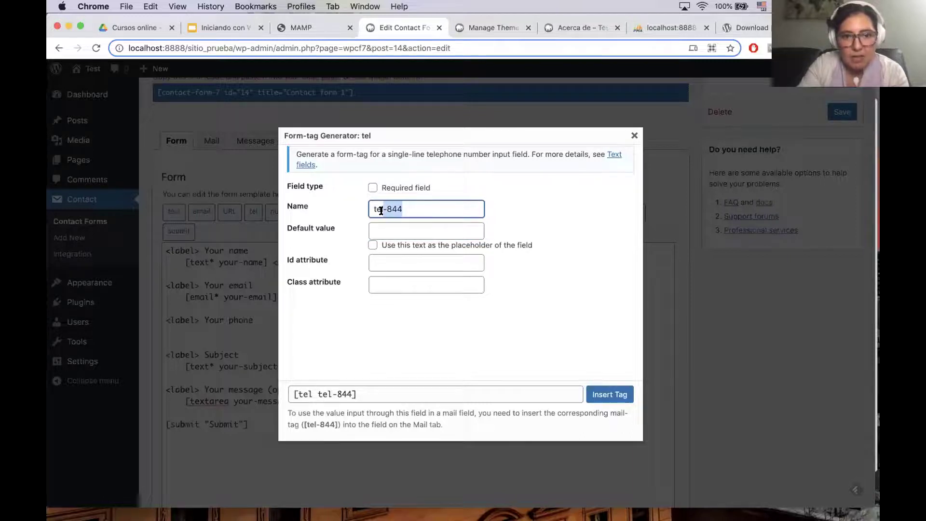
{"action": "type", "text": "lefono"}
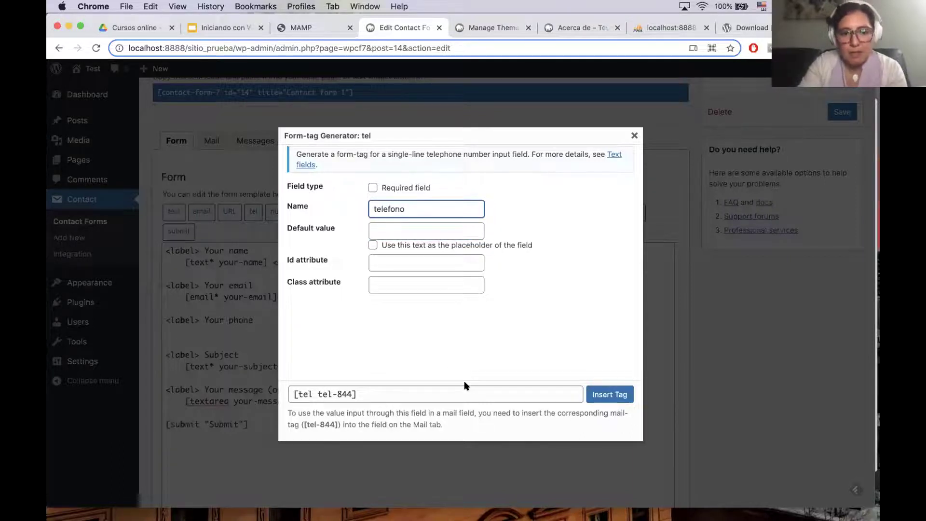
{"action": "left_click", "coordinate": [452, 284]}
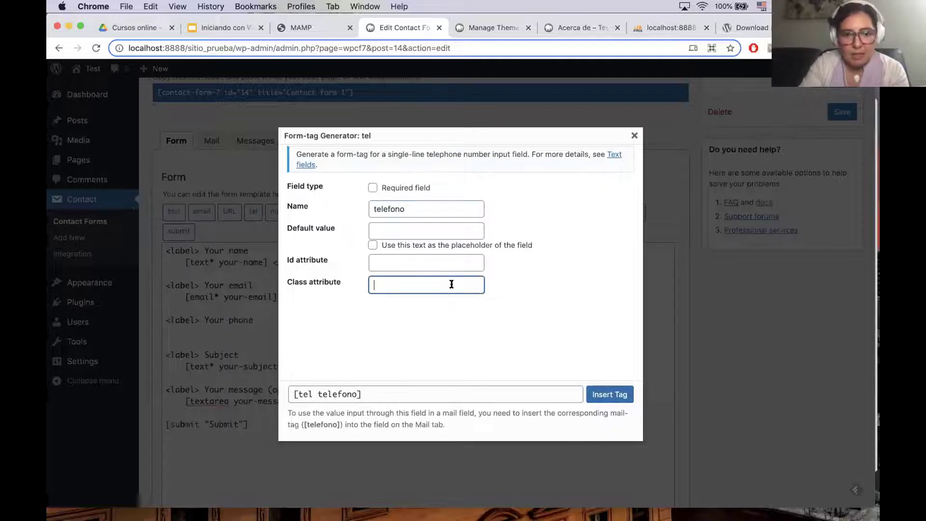
{"action": "left_click", "coordinate": [608, 395]}
{"action": "left_click", "coordinate": [168, 331]}
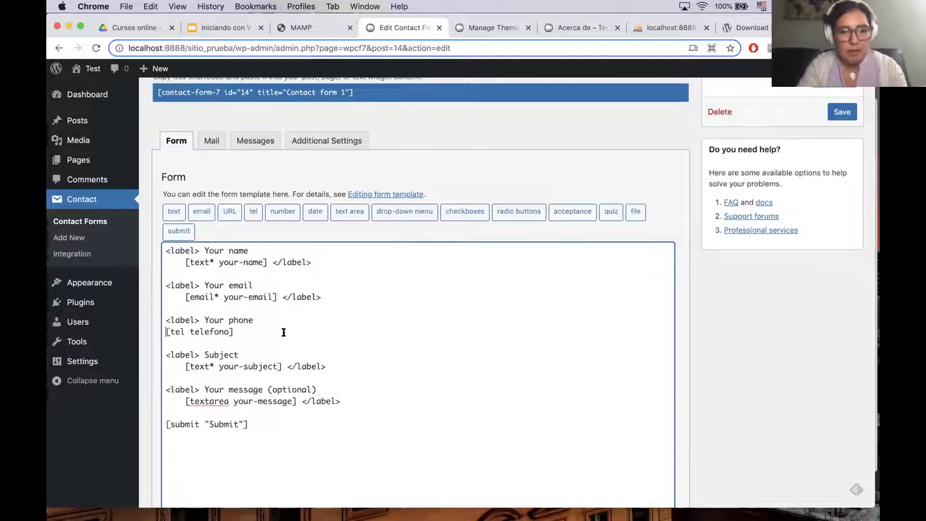
- Close the phone line with </label>, save Contact form 1, and copy its shortcode
{"action": "type", "text": "</label>"}
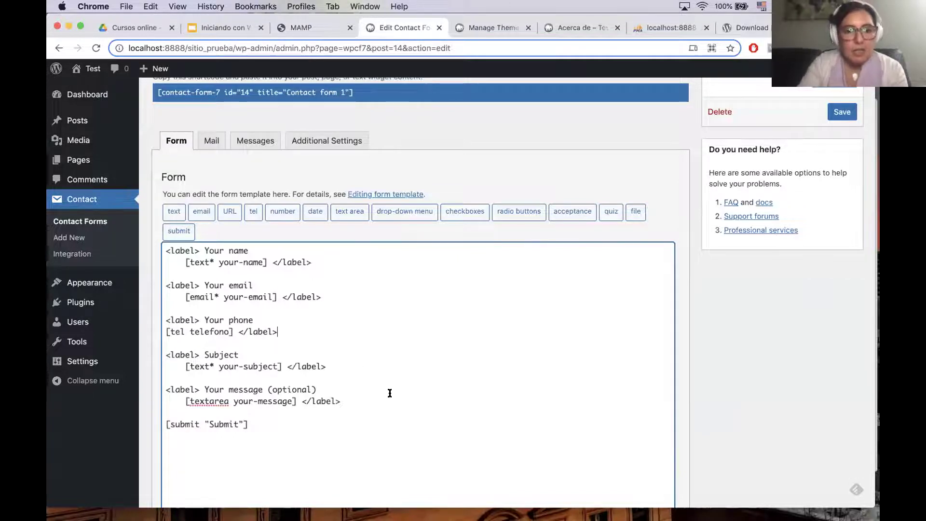
{"action": "scroll", "coordinate": [390, 393], "scroll_direction": "down", "scroll_amount": 1}
{"action": "scroll", "coordinate": [389, 393], "scroll_direction": "up", "scroll_amount": 5}
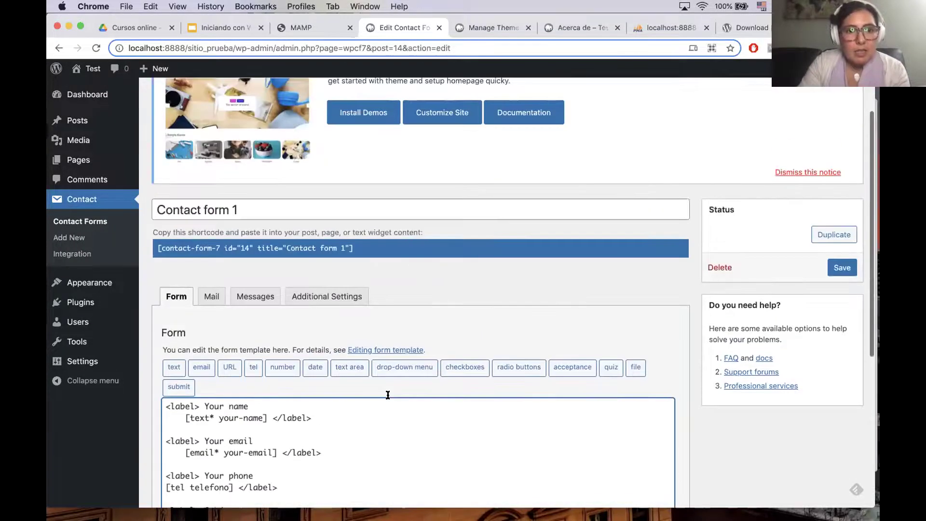
{"action": "scroll", "coordinate": [387, 393], "scroll_direction": "down", "scroll_amount": 5}
{"action": "scroll", "coordinate": [388, 395], "scroll_direction": "down", "scroll_amount": 3}
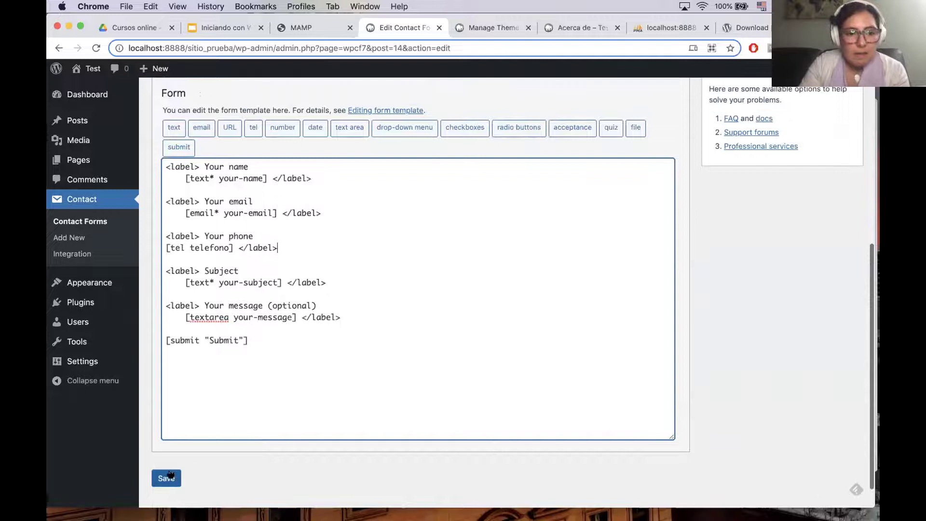
{"action": "left_click", "coordinate": [162, 477]}
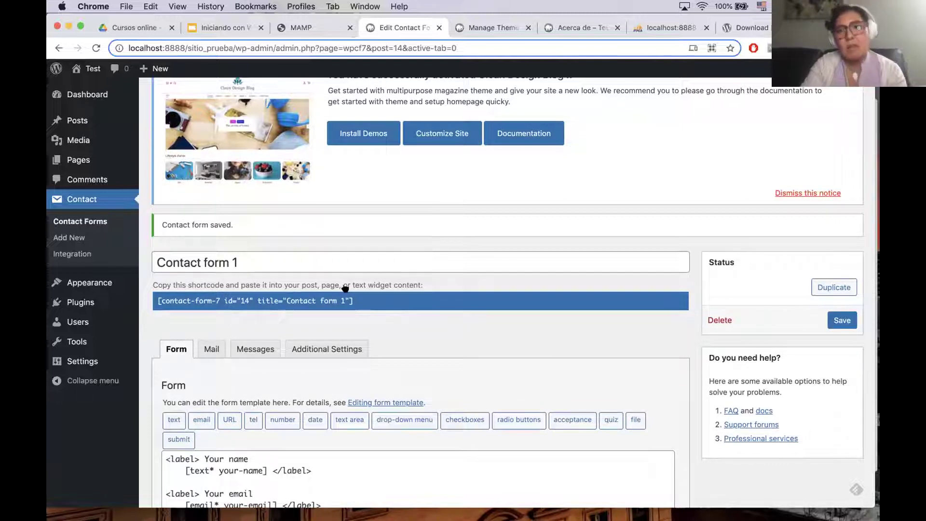
{"action": "left_click_drag", "start_coordinate": [382, 300], "coordinate": [159, 301]}
{"action": "key", "text": "super+c"}
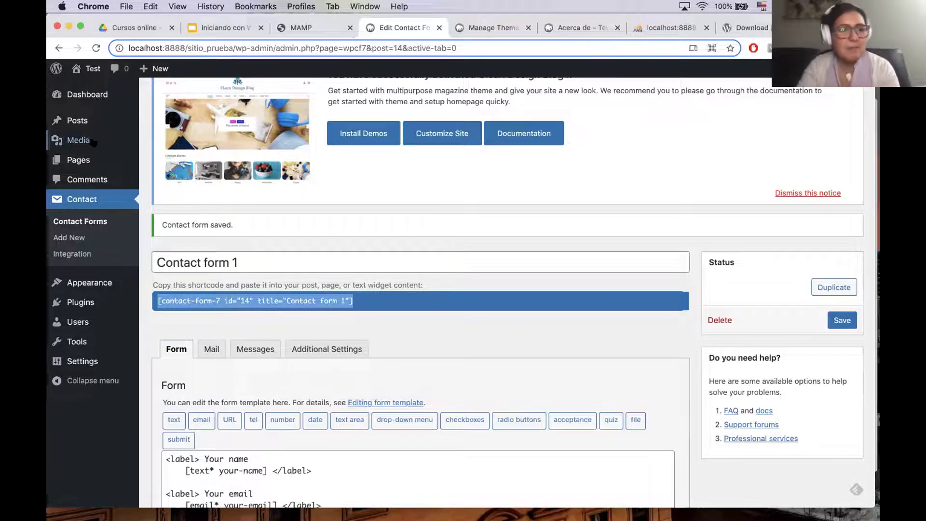
- Open the Contacto page in the editor and delete its 'ooo' text
{"action": "left_click", "coordinate": [73, 159]}
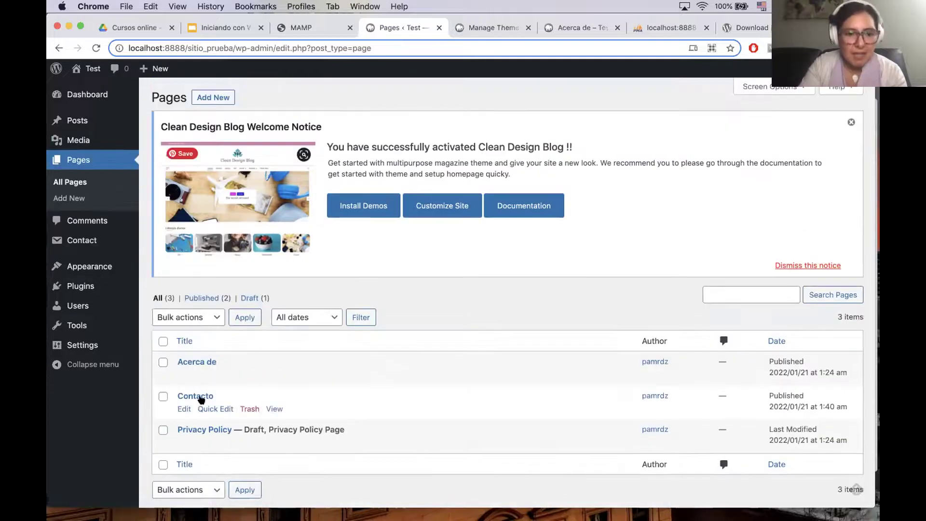
{"action": "left_click", "coordinate": [184, 408]}
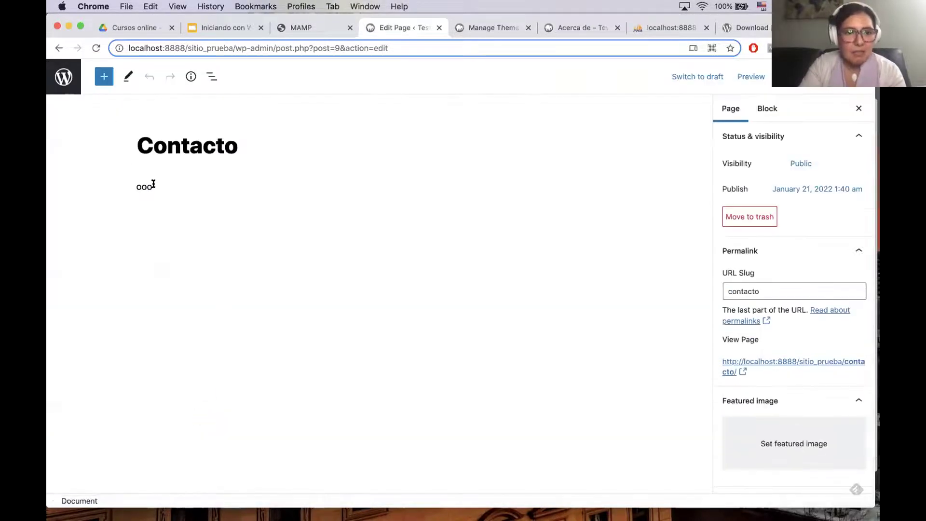
{"action": "left_click", "coordinate": [153, 184]}
{"action": "left_click_drag", "start_coordinate": [154, 186], "coordinate": [120, 186]}
{"action": "key", "text": "BackSpace"}
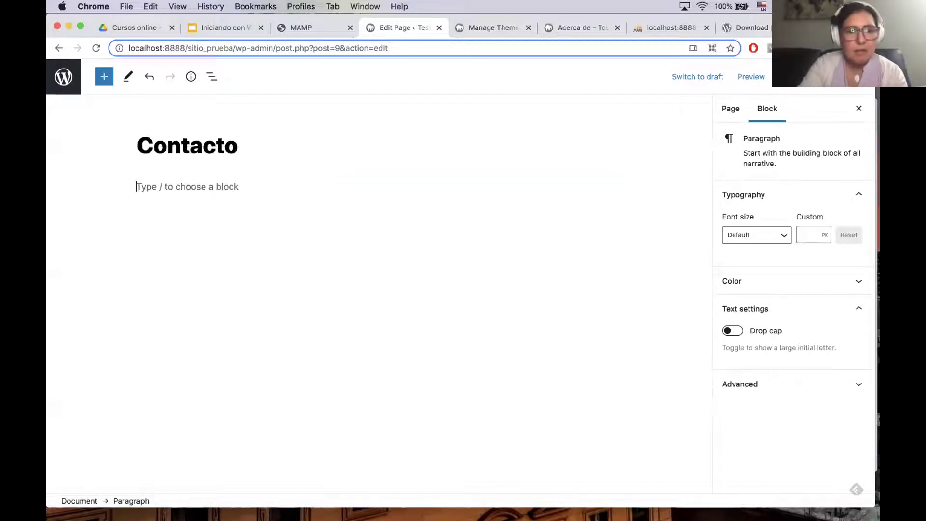
- Add a Shortcode block with the pasted Contact form 1 shortcode and update the page
{"action": "left_click", "coordinate": [611, 188]}
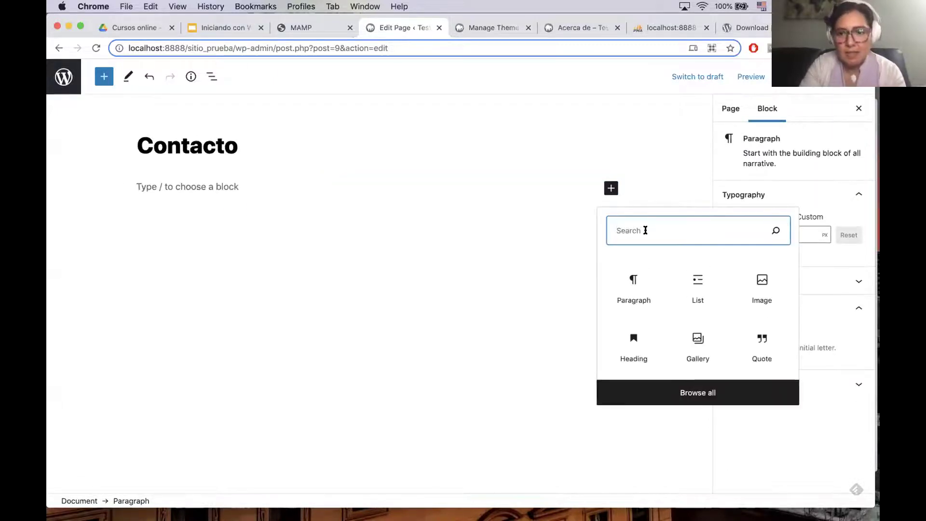
{"action": "type", "text": "short"}
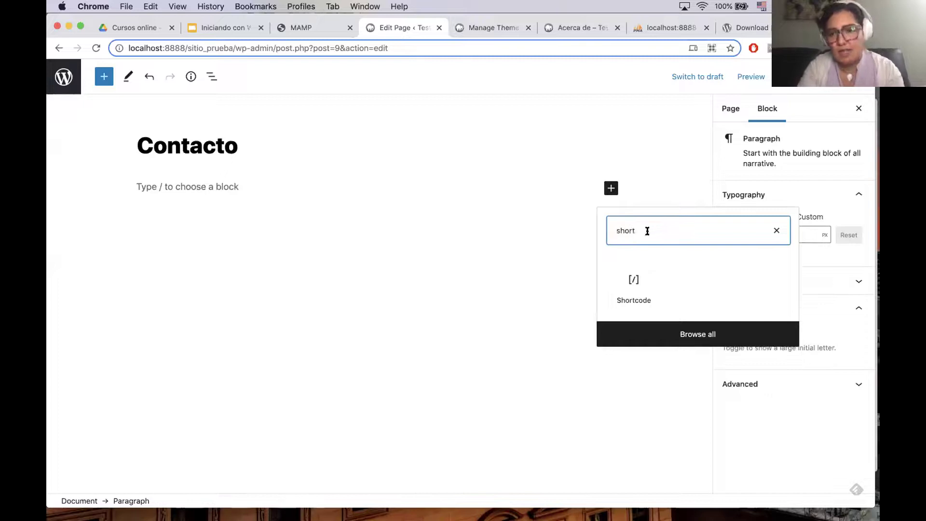
{"action": "left_click", "coordinate": [628, 280]}
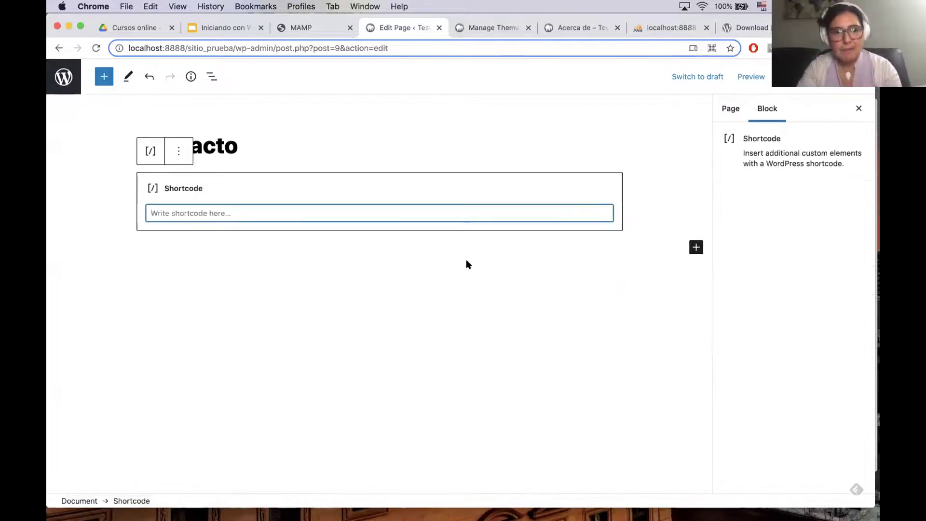
{"action": "key", "text": "super+v"}
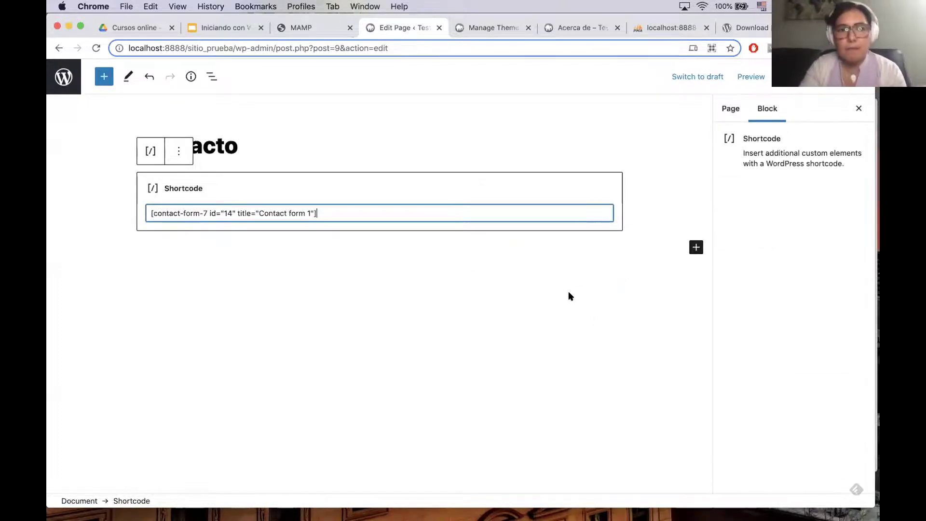
{"action": "left_click", "coordinate": [567, 301]}
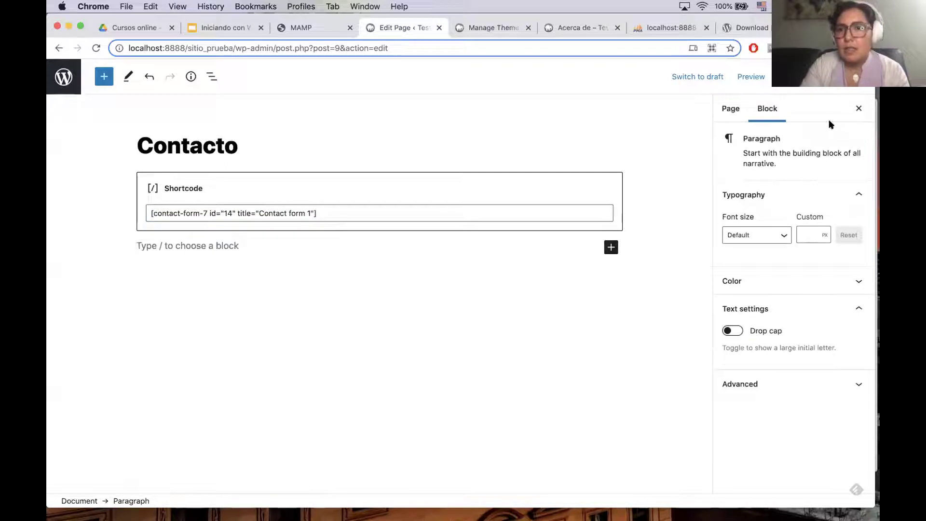
{"action": "left_click", "coordinate": [794, 76]}
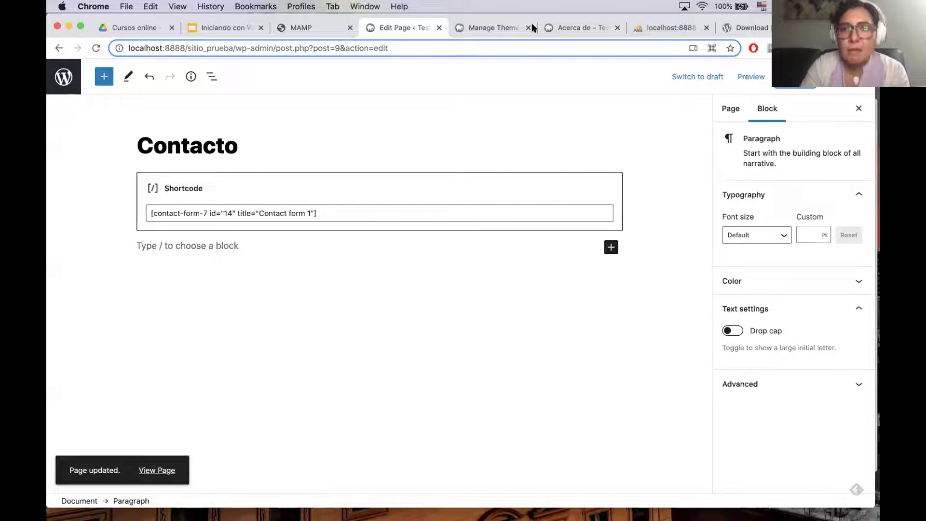
- Check the live Contacto page shows the contact form with phone field, then return to Pages
{"action": "left_click", "coordinate": [578, 28]}
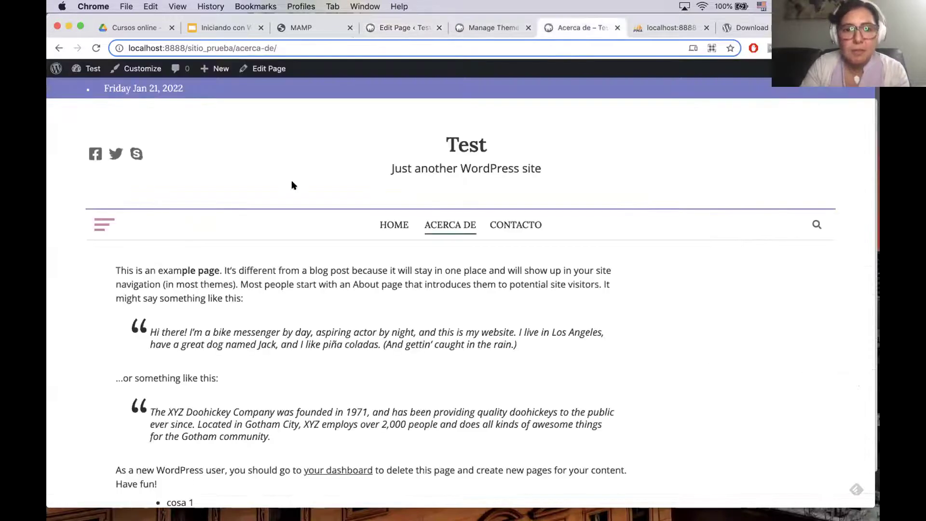
{"action": "left_click", "coordinate": [492, 224]}
{"action": "scroll", "coordinate": [479, 287], "scroll_direction": "down", "scroll_amount": 3}
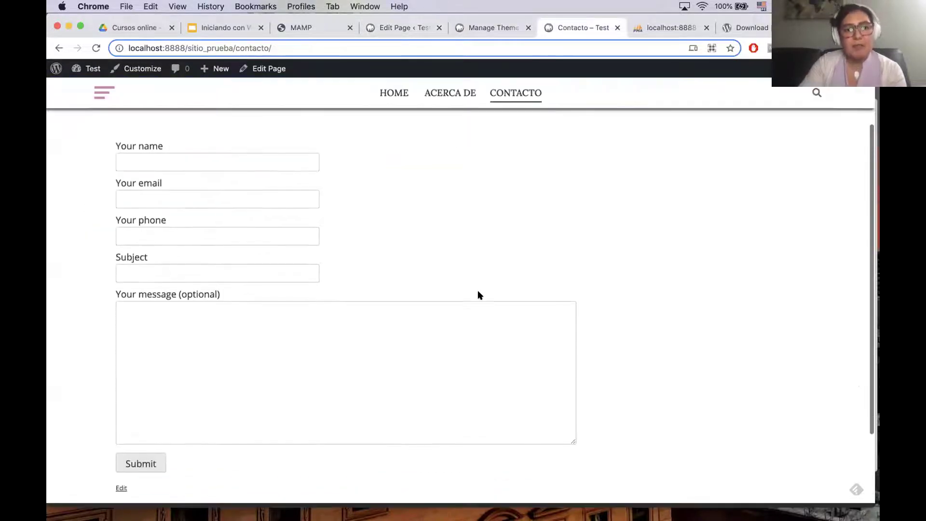
{"action": "scroll", "coordinate": [478, 295], "scroll_direction": "down", "scroll_amount": 1}
{"action": "scroll", "coordinate": [484, 291], "scroll_direction": "up", "scroll_amount": 2}
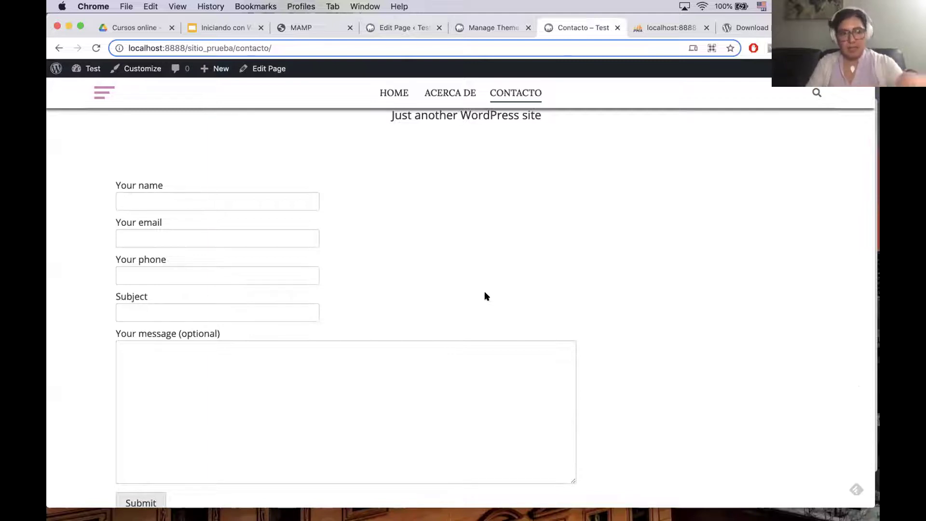
{"action": "left_click", "coordinate": [408, 25]}
{"action": "left_click", "coordinate": [71, 83]}
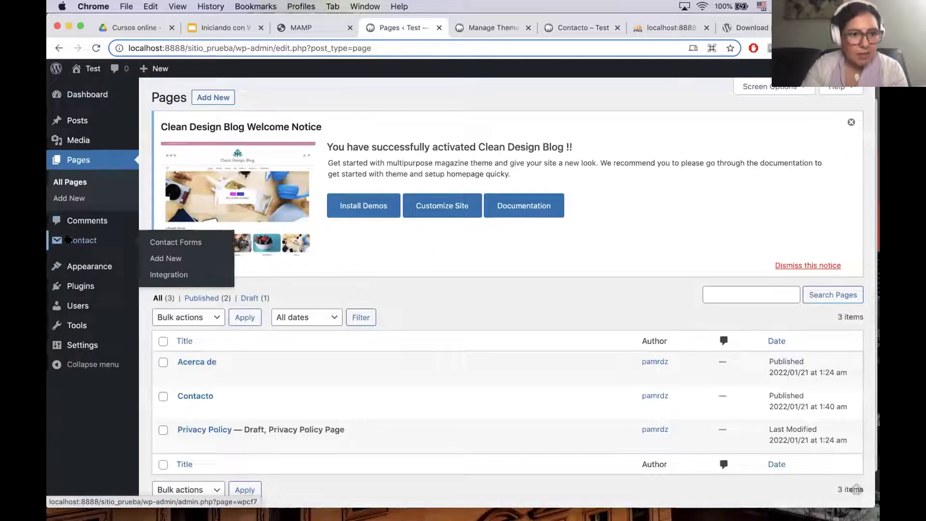
{"action": "left_click", "coordinate": [69, 239]}
{"action": "scroll", "coordinate": [217, 335], "scroll_direction": "down", "scroll_amount": 5}
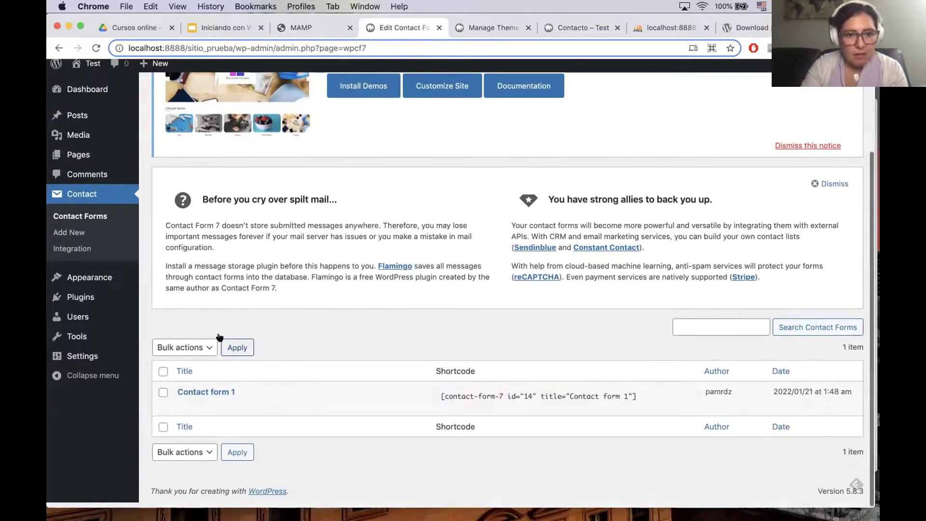
{"action": "left_click", "coordinate": [203, 396]}
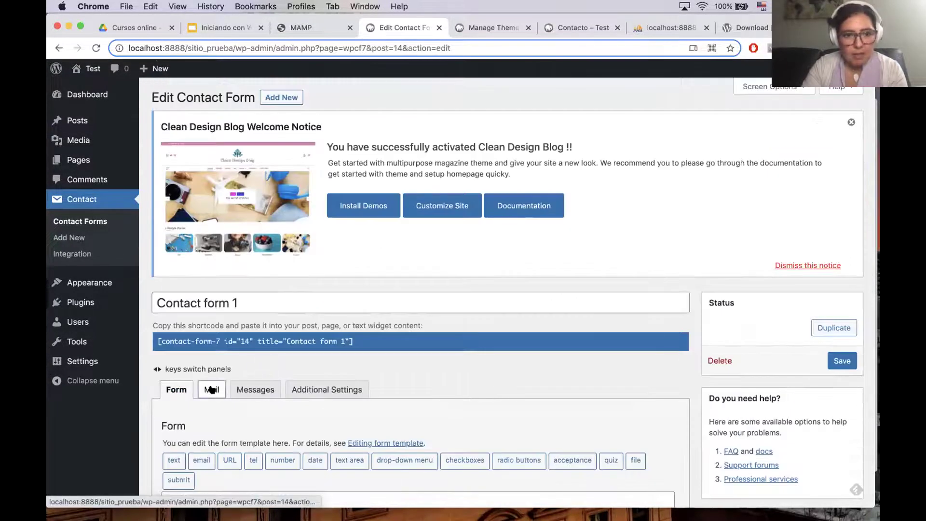
{"action": "left_click", "coordinate": [211, 389]}
{"action": "scroll", "coordinate": [215, 393], "scroll_direction": "down", "scroll_amount": 5}
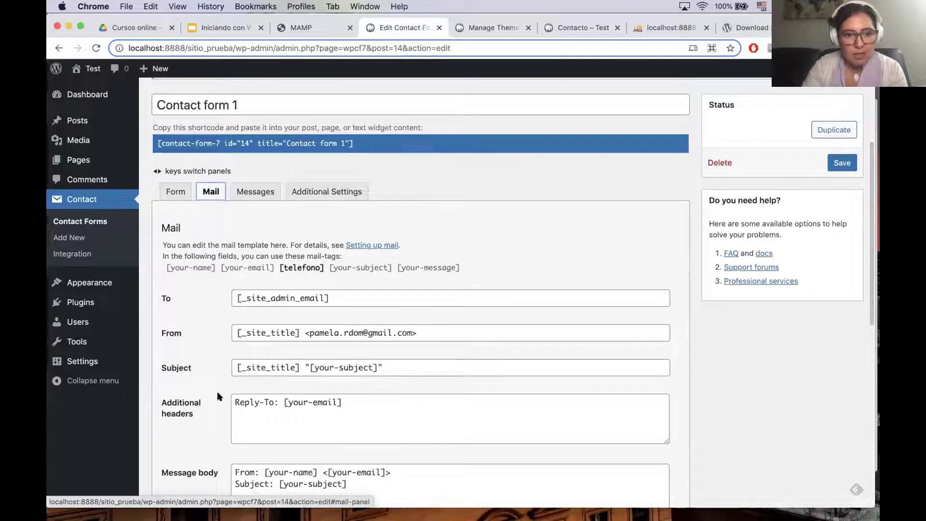
{"action": "scroll", "coordinate": [370, 411], "scroll_direction": "down", "scroll_amount": 2}
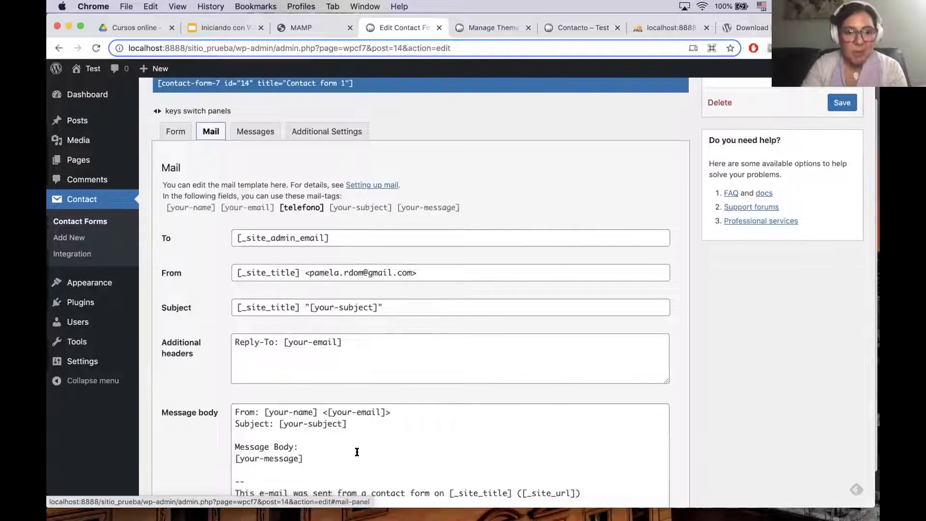
{"action": "scroll", "coordinate": [388, 458], "scroll_direction": "down", "scroll_amount": 2}
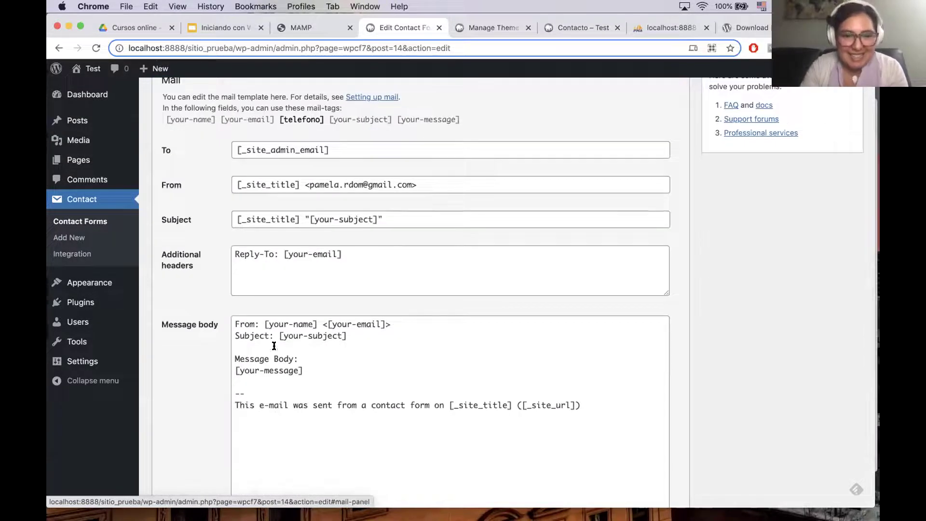
{"action": "scroll", "coordinate": [272, 350], "scroll_direction": "down", "scroll_amount": 4}
{"action": "scroll", "coordinate": [221, 372], "scroll_direction": "down", "scroll_amount": 2}
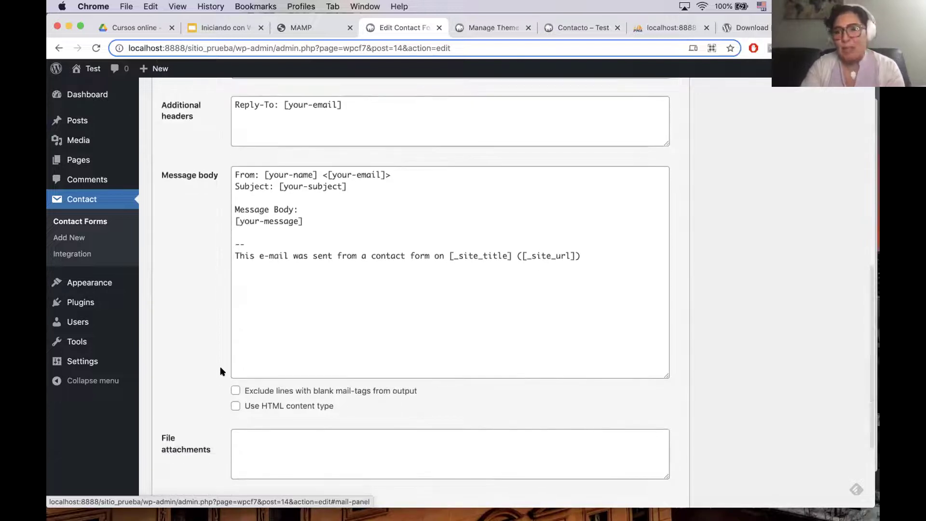
{"action": "scroll", "coordinate": [192, 375], "scroll_direction": "up", "scroll_amount": 1}
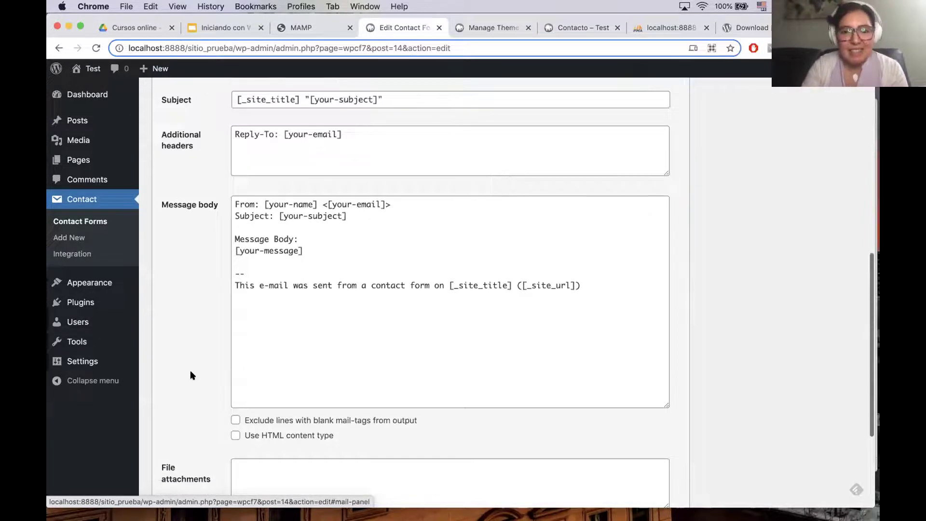
{"action": "scroll", "coordinate": [192, 375], "scroll_direction": "up", "scroll_amount": 5}
{"action": "scroll", "coordinate": [192, 375], "scroll_direction": "down", "scroll_amount": 1}
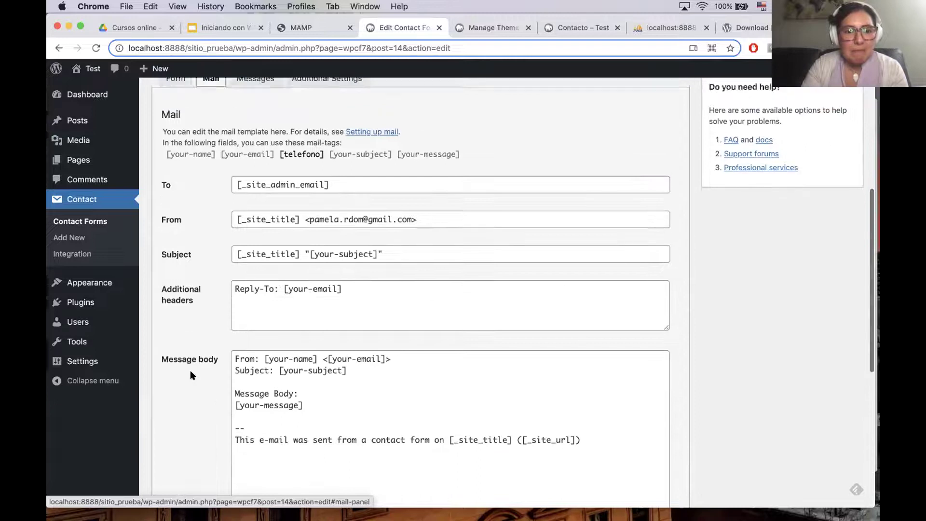
{"action": "scroll", "coordinate": [190, 369], "scroll_direction": "up", "scroll_amount": 3}
- Show Contact form 1's Messages tab and select the sent-successfully message
{"action": "left_click", "coordinate": [257, 180]}
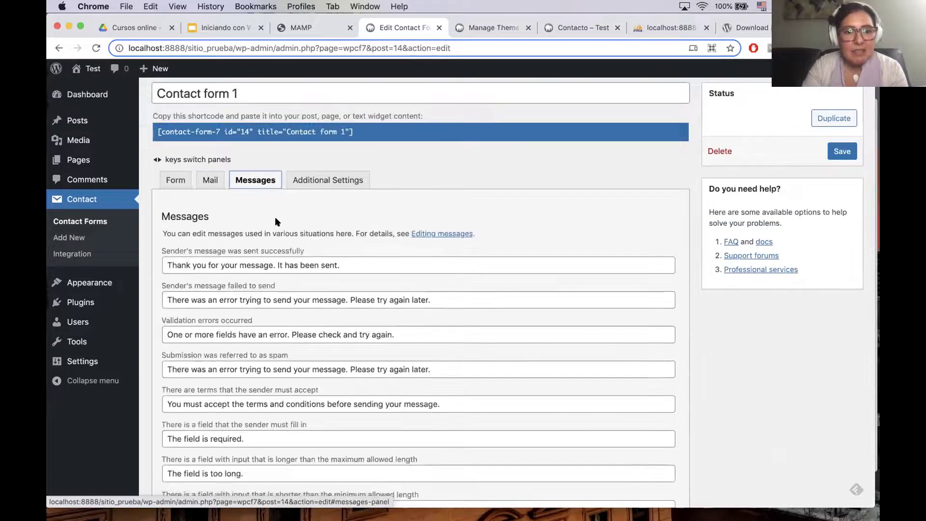
{"action": "left_click", "coordinate": [348, 264]}
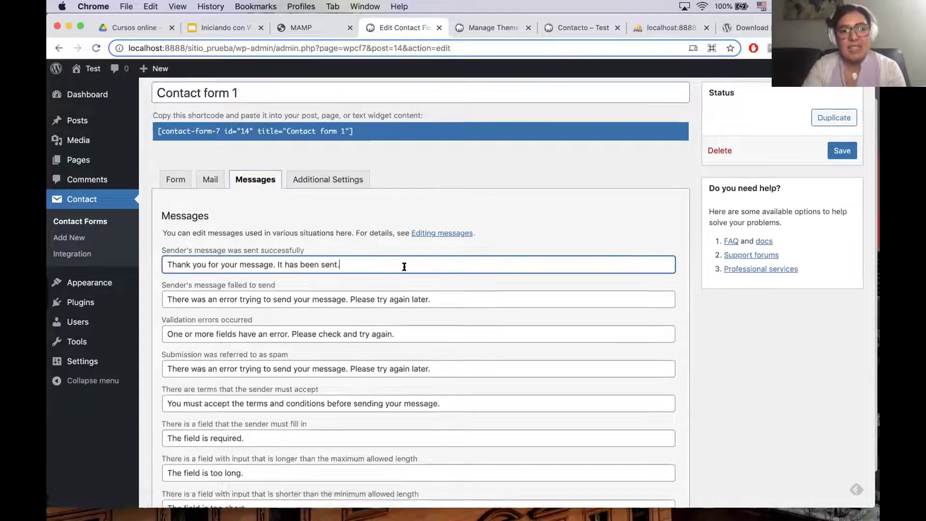
{"action": "scroll", "coordinate": [310, 220], "scroll_direction": "down", "scroll_amount": 1}
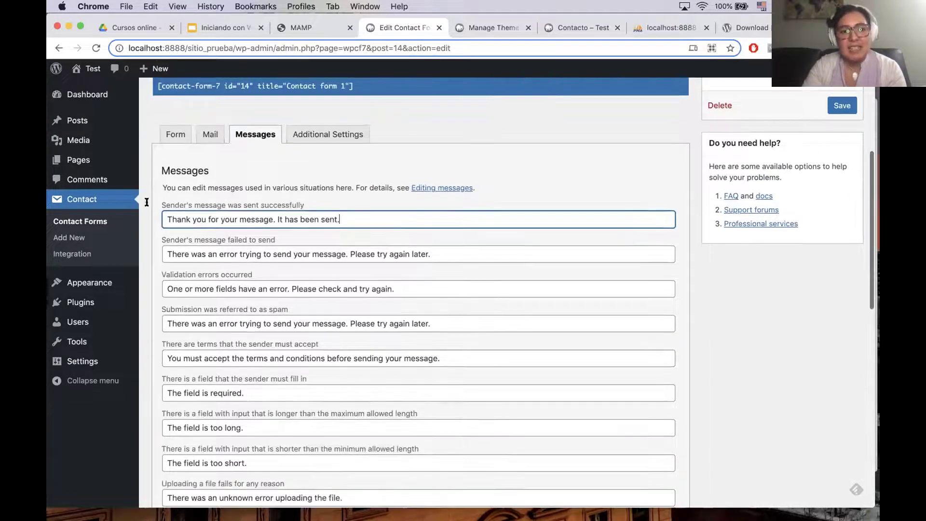
{"action": "right_click", "coordinate": [428, 277]}
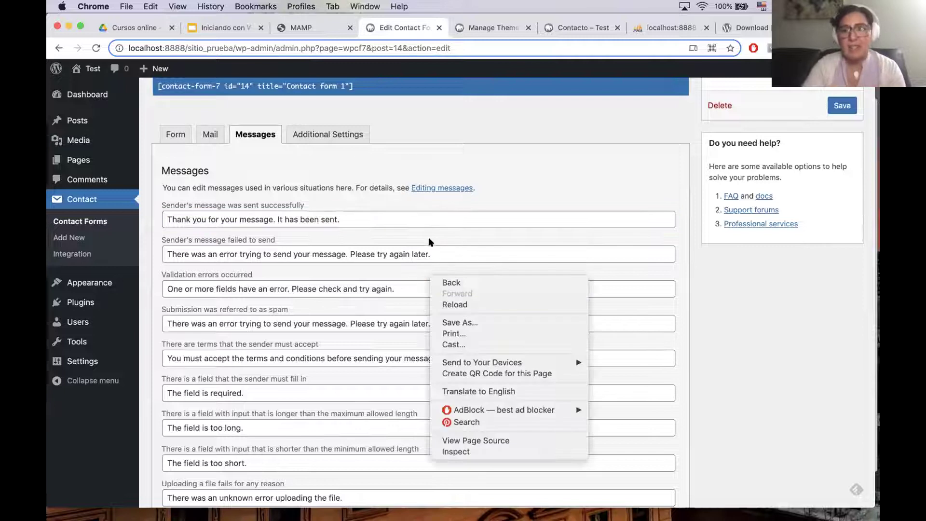
{"action": "left_click", "coordinate": [318, 134]}
- Glance at Additional Settings, then return to Messages and review the invalid number format message
{"action": "left_click", "coordinate": [334, 133]}
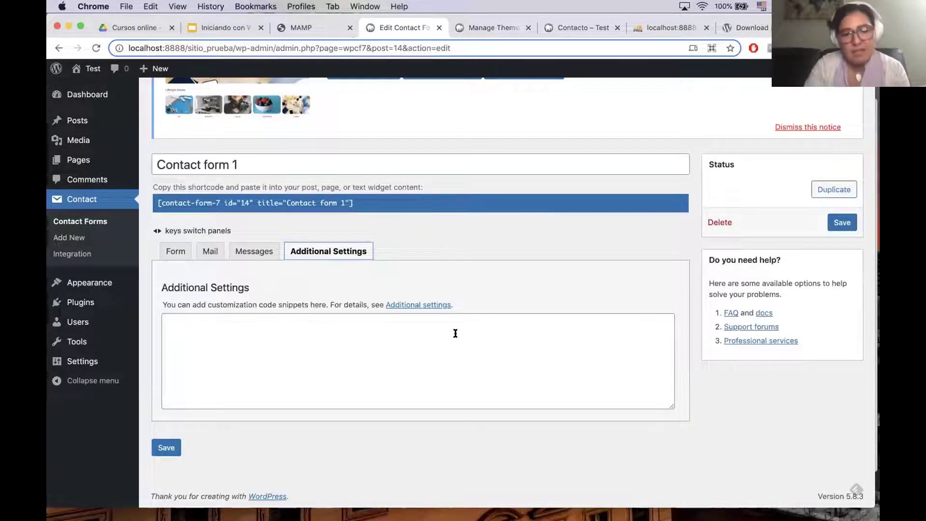
{"action": "left_click", "coordinate": [249, 252]}
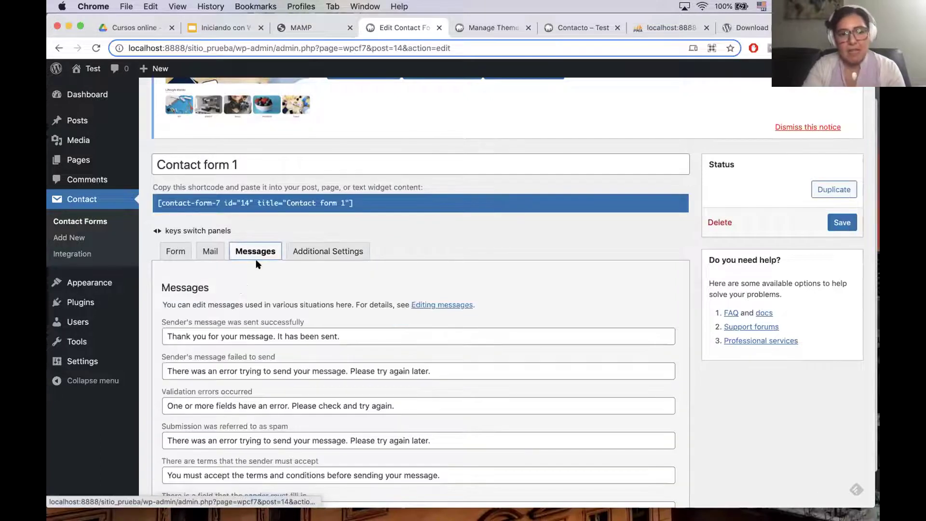
{"action": "scroll", "coordinate": [423, 364], "scroll_direction": "down", "scroll_amount": 7}
{"action": "scroll", "coordinate": [422, 368], "scroll_direction": "down", "scroll_amount": 6}
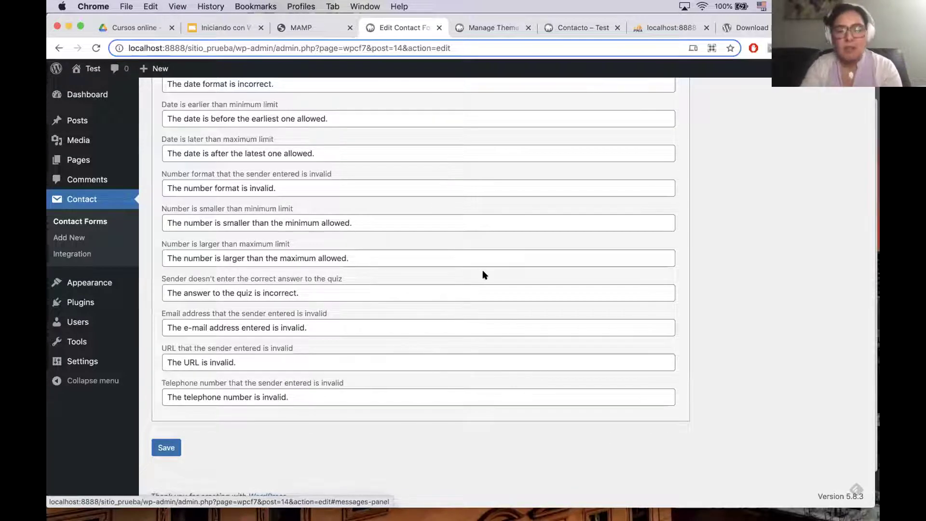
{"action": "left_click", "coordinate": [209, 189]}
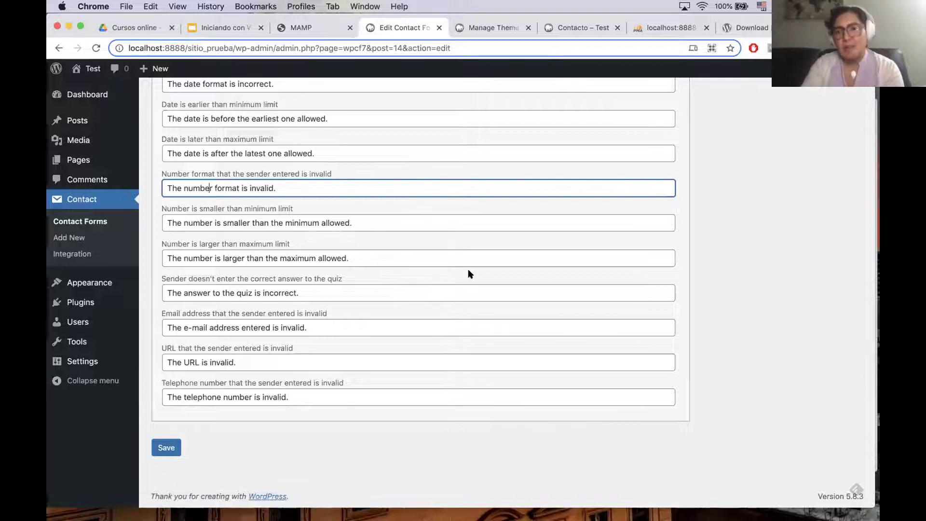
{"action": "scroll", "coordinate": [482, 269], "scroll_direction": "up", "scroll_amount": 20}
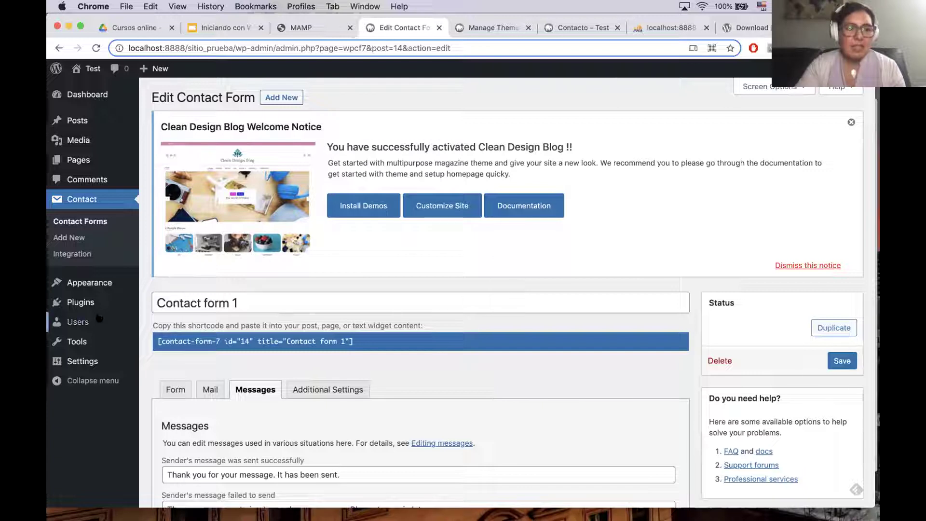
{"action": "mouse_move", "coordinate": [97, 318]}
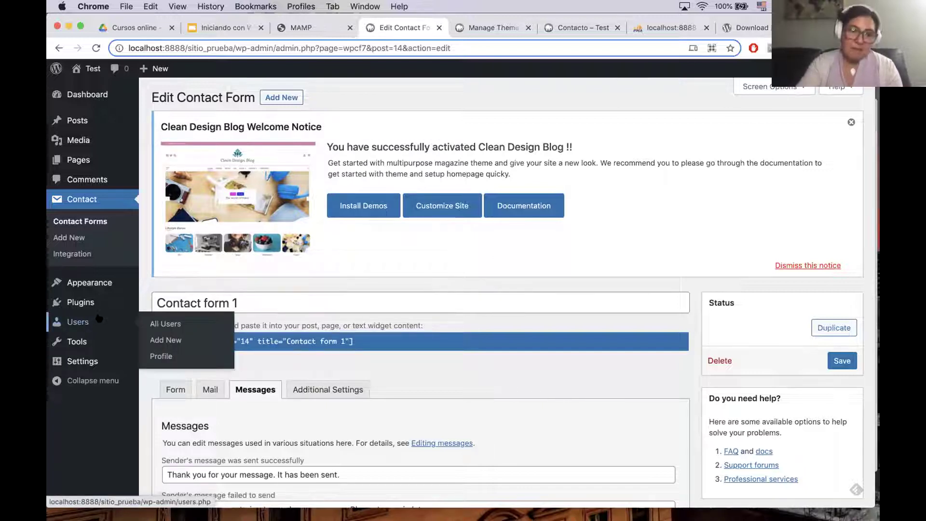
- Browse Users and the Add New form's roles, keeping Subscriber, then open your Profile
{"action": "left_click", "coordinate": [67, 324]}
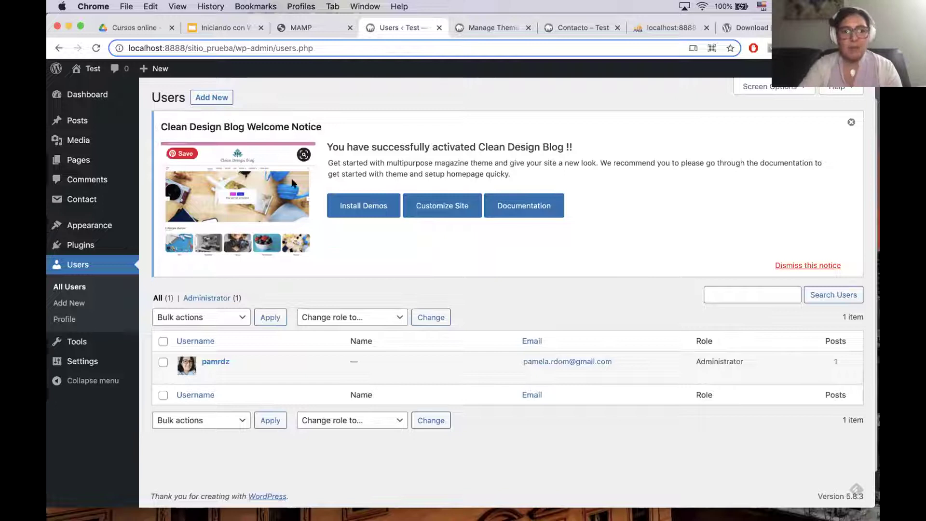
{"action": "left_click", "coordinate": [211, 99]}
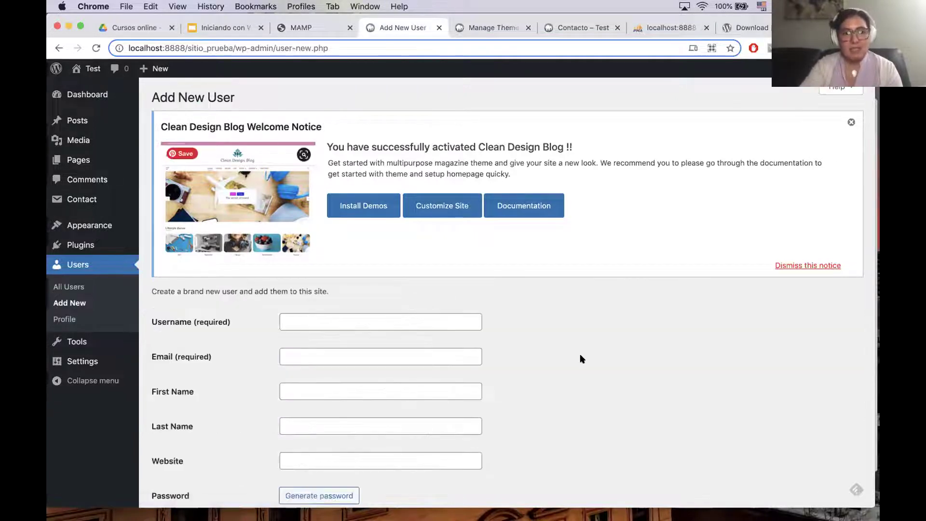
{"action": "scroll", "coordinate": [580, 357], "scroll_direction": "down", "scroll_amount": 3}
{"action": "scroll", "coordinate": [553, 384], "scroll_direction": "down", "scroll_amount": 4}
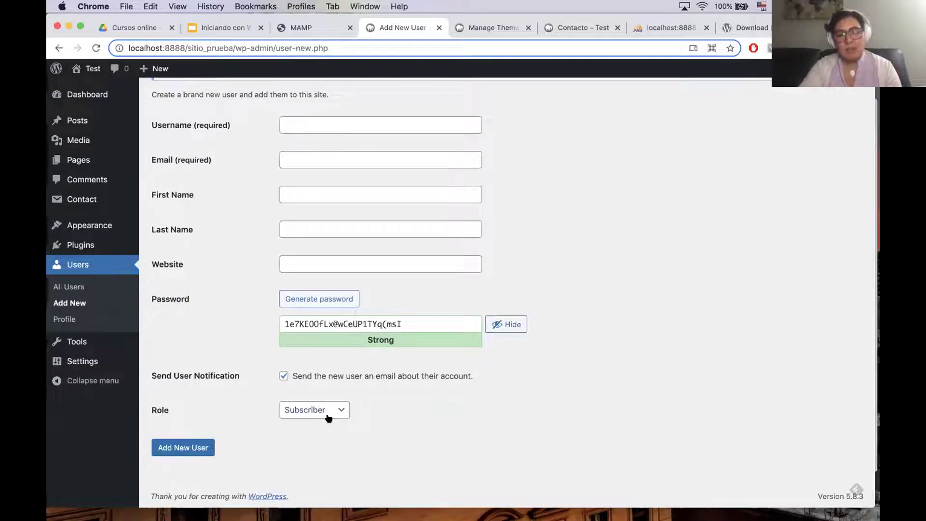
{"action": "left_click", "coordinate": [340, 411]}
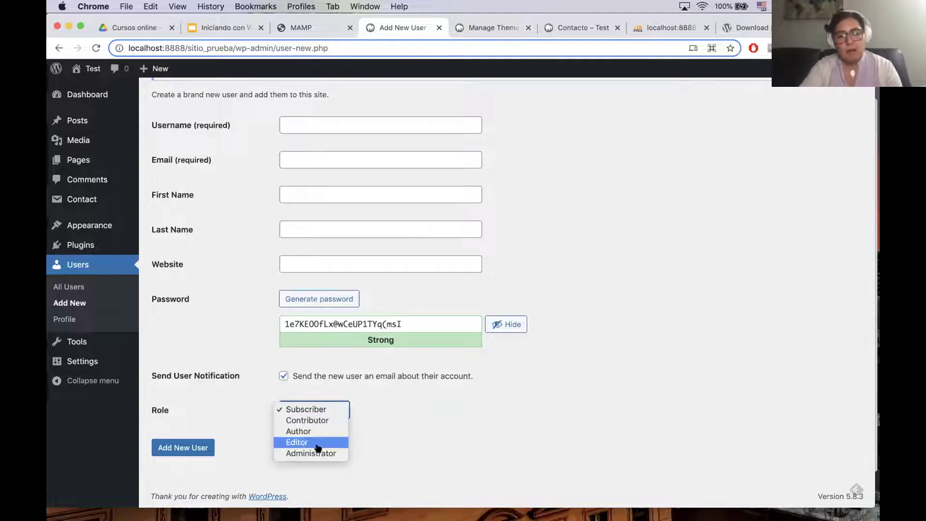
{"action": "left_click", "coordinate": [536, 466]}
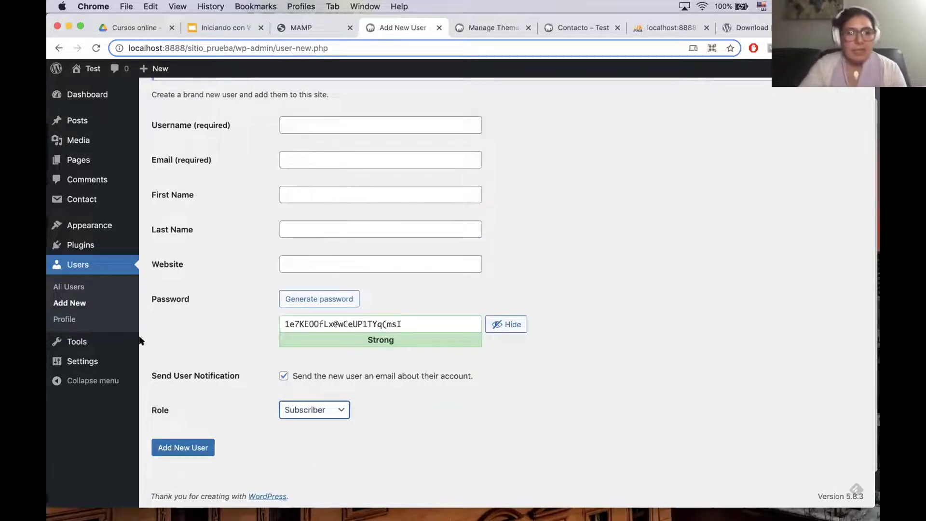
{"action": "left_click", "coordinate": [84, 319]}
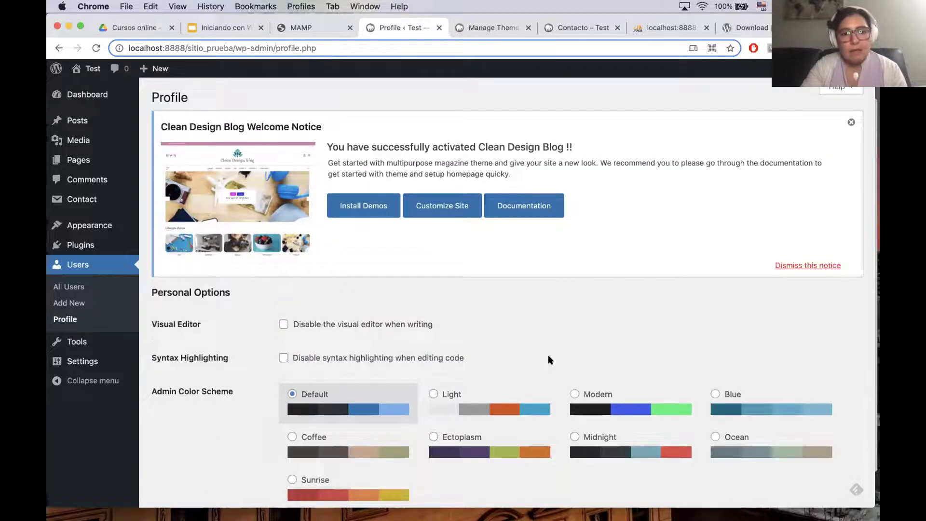
- Leave the Profile page for Users > Add New, showing empty username and email fields
{"action": "scroll", "coordinate": [549, 360], "scroll_direction": "down", "scroll_amount": 10}
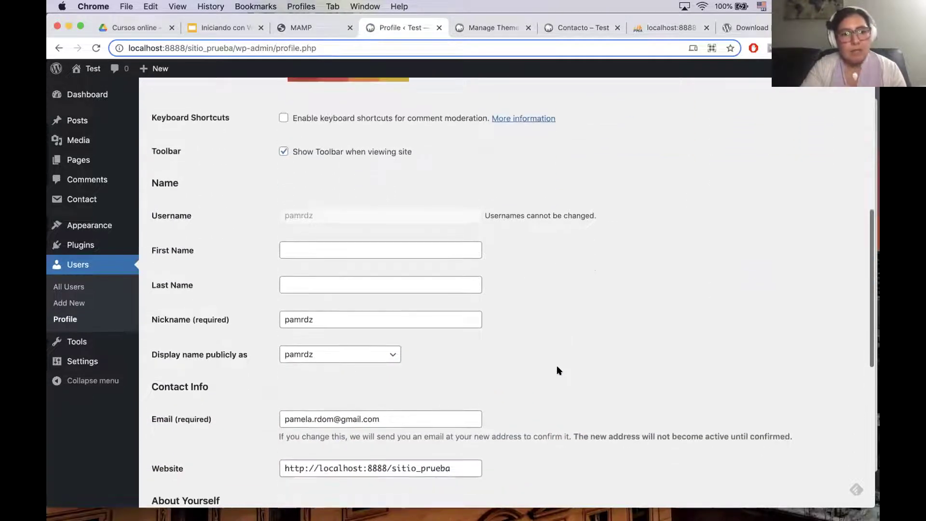
{"action": "scroll", "coordinate": [557, 370], "scroll_direction": "up", "scroll_amount": 3}
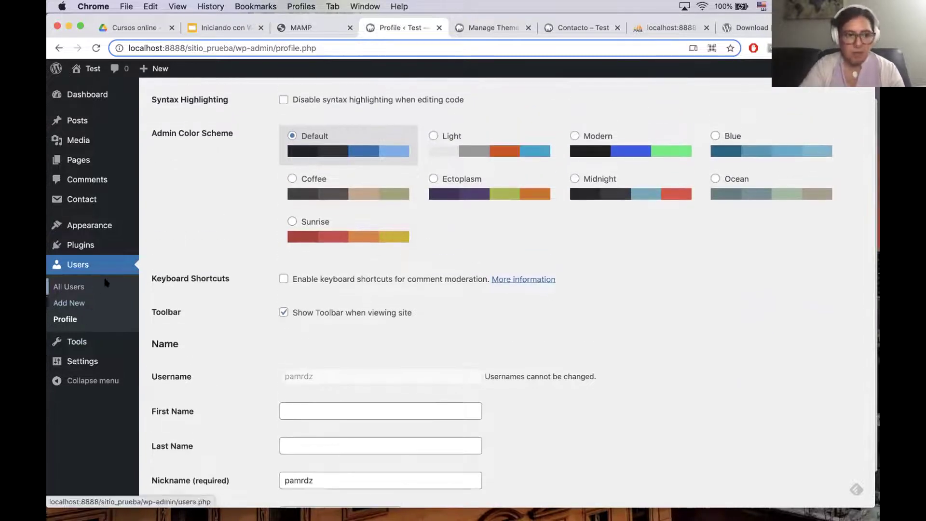
{"action": "scroll", "coordinate": [689, 316], "scroll_direction": "up", "scroll_amount": 6}
{"action": "left_click", "coordinate": [79, 306]}
{"action": "scroll", "coordinate": [223, 357], "scroll_direction": "down", "scroll_amount": 2}
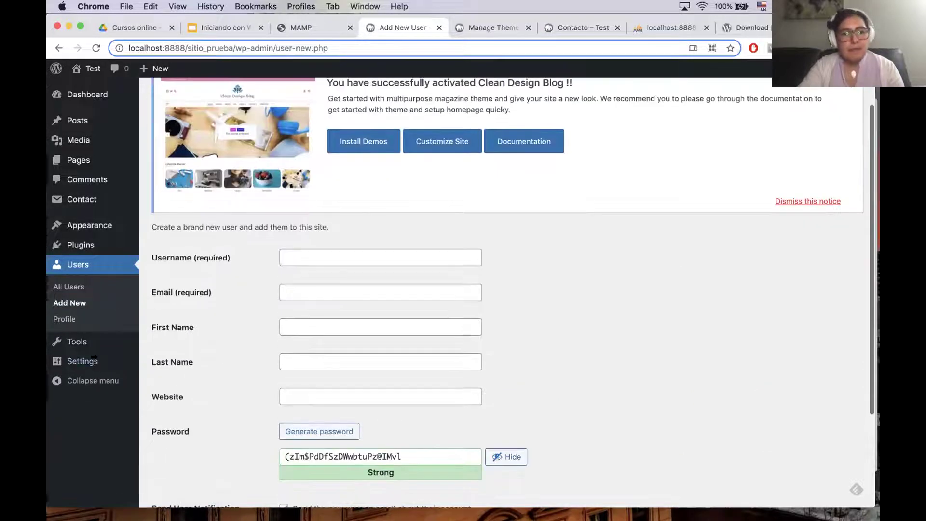
{"action": "mouse_move", "coordinate": [76, 344]}
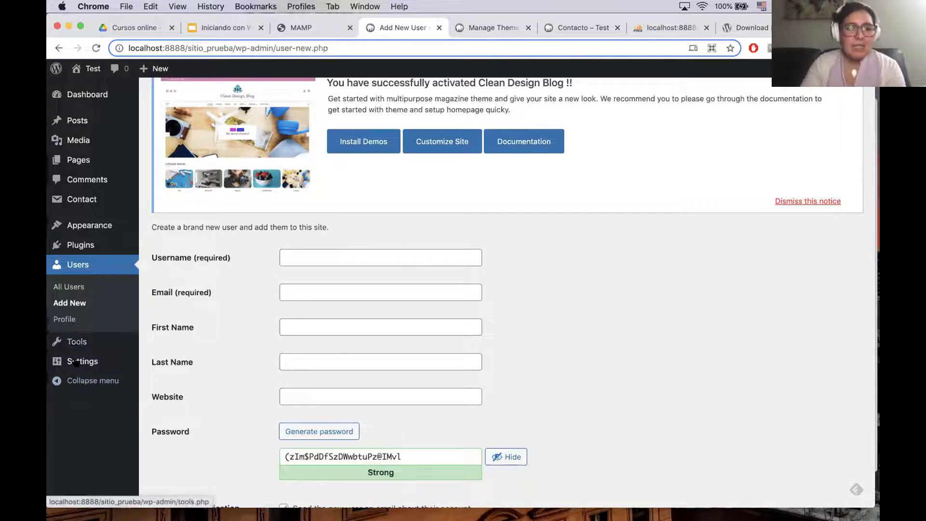
{"action": "mouse_move", "coordinate": [76, 363]}
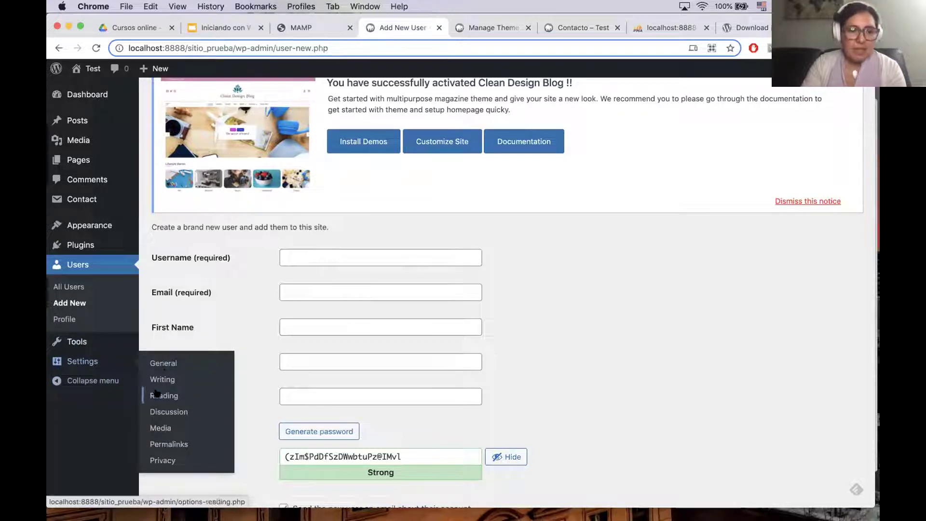
- In General settings, change the Site Title to 'Este sitio prueba'
{"action": "left_click", "coordinate": [170, 369]}
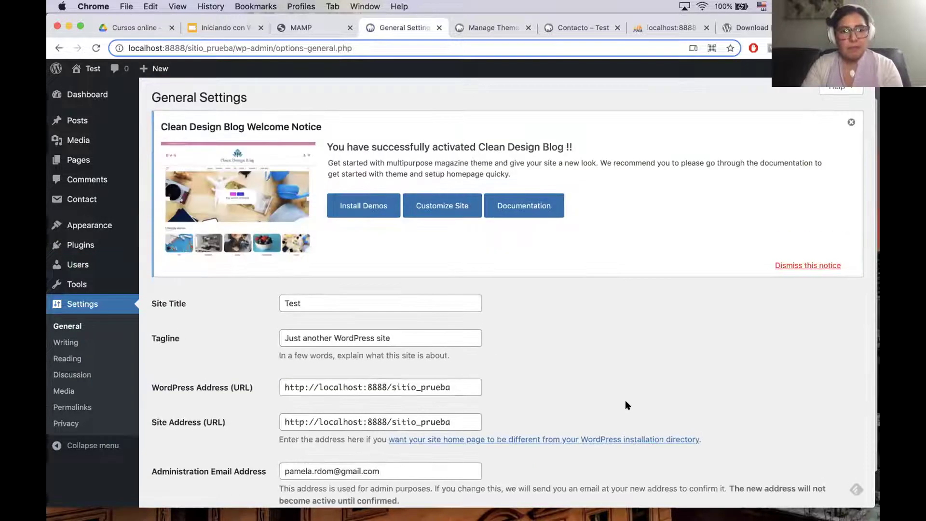
{"action": "scroll", "coordinate": [499, 383], "scroll_direction": "down", "scroll_amount": 3}
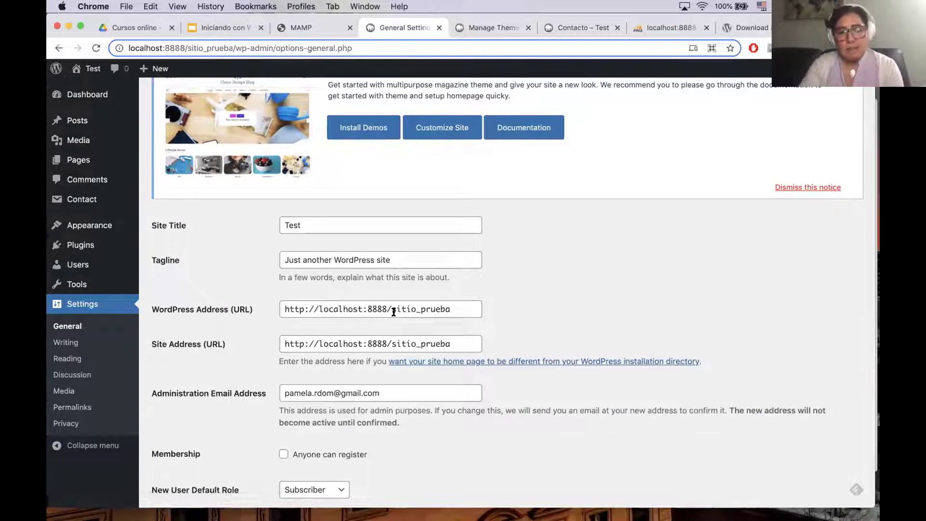
{"action": "left_click", "coordinate": [465, 309]}
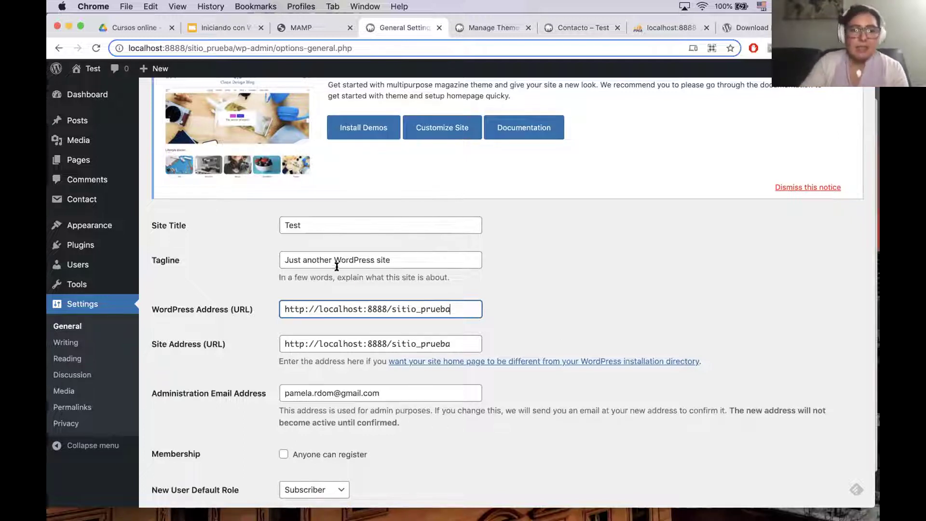
{"action": "left_click", "coordinate": [311, 221]}
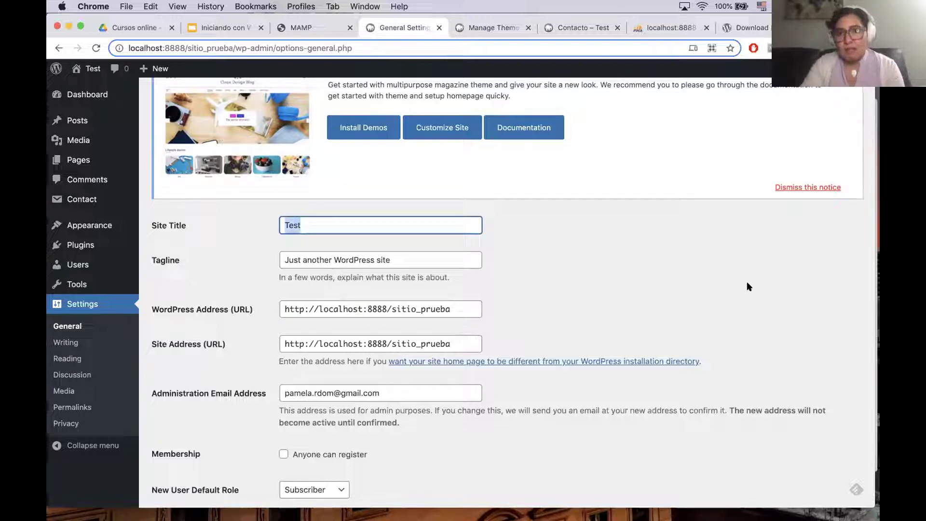
{"action": "type", "text": "Este si"}
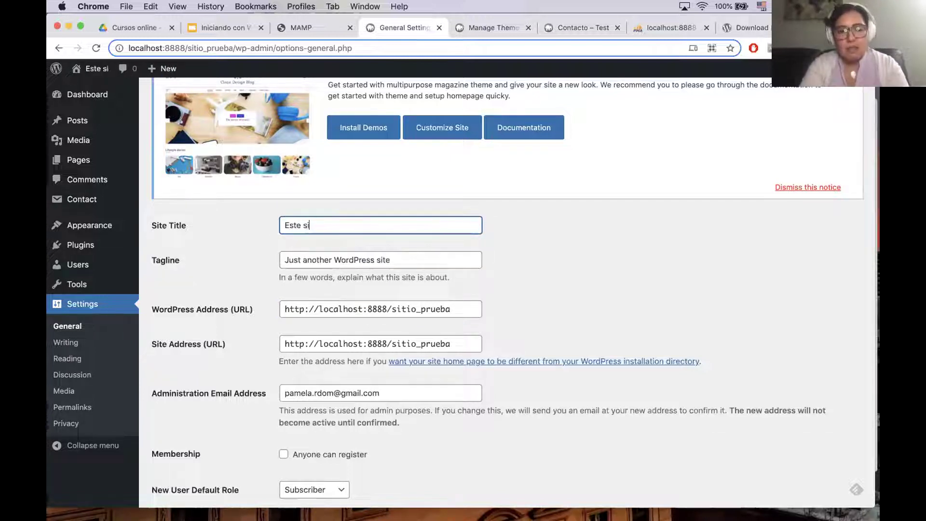
{"action": "type", "text": "tio prueba"}
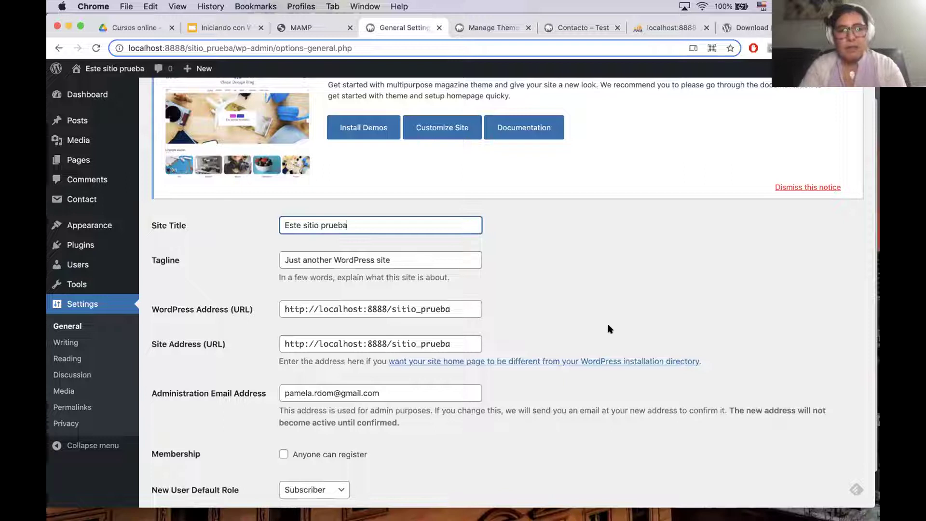
{"action": "scroll", "coordinate": [668, 358], "scroll_direction": "down", "scroll_amount": 3}
{"action": "scroll", "coordinate": [668, 358], "scroll_direction": "up", "scroll_amount": 5}
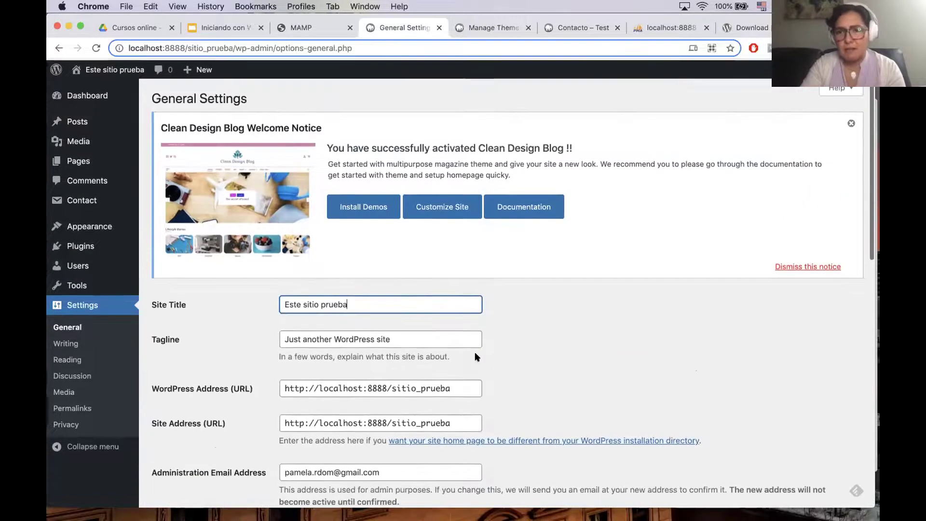
- Replace the tagline with 'slogan feliz', save, and reload the Contacto page to check
{"action": "left_click_drag", "start_coordinate": [400, 334], "coordinate": [275, 335]}
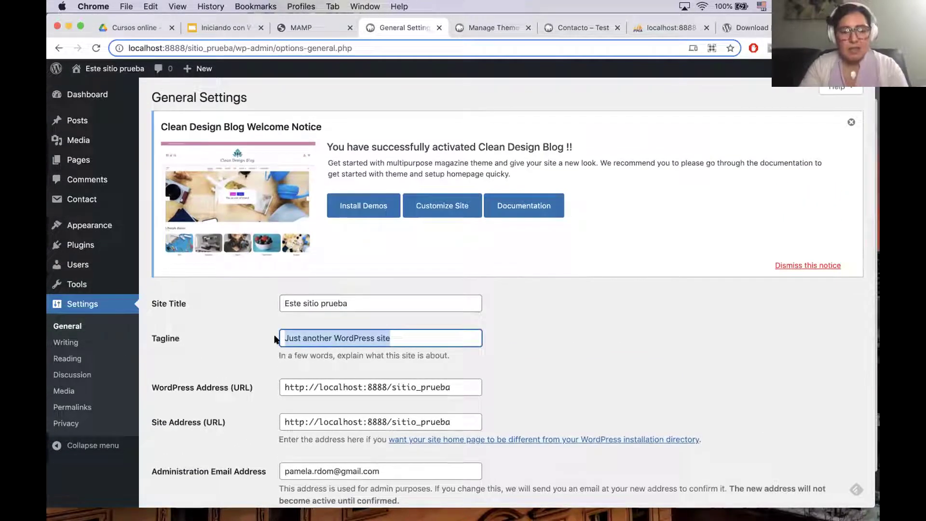
{"action": "type", "text": "slogan feliz"}
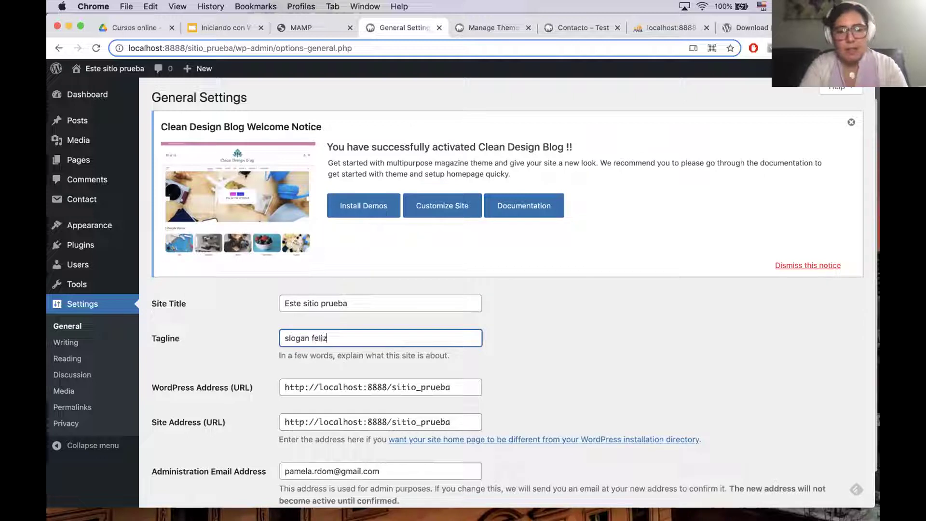
{"action": "scroll", "coordinate": [644, 331], "scroll_direction": "down", "scroll_amount": 15}
{"action": "left_click", "coordinate": [176, 444]}
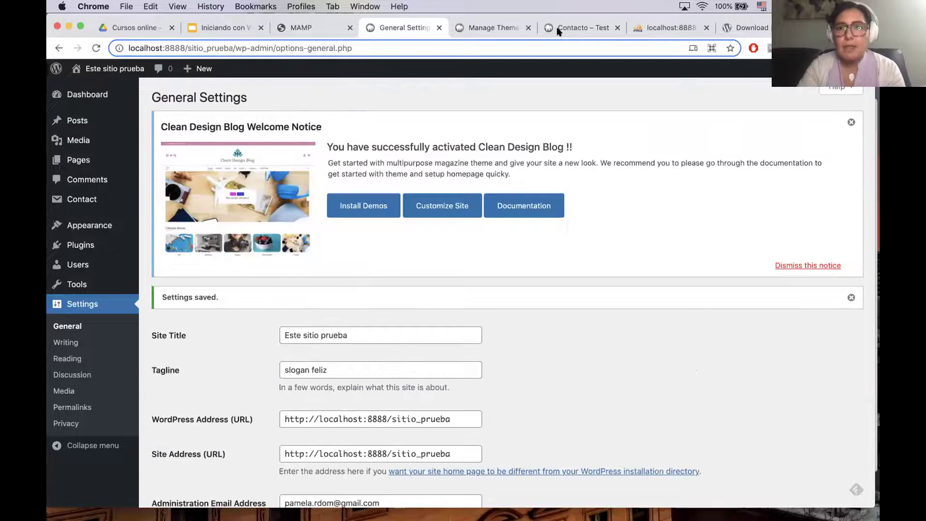
{"action": "left_click", "coordinate": [564, 27]}
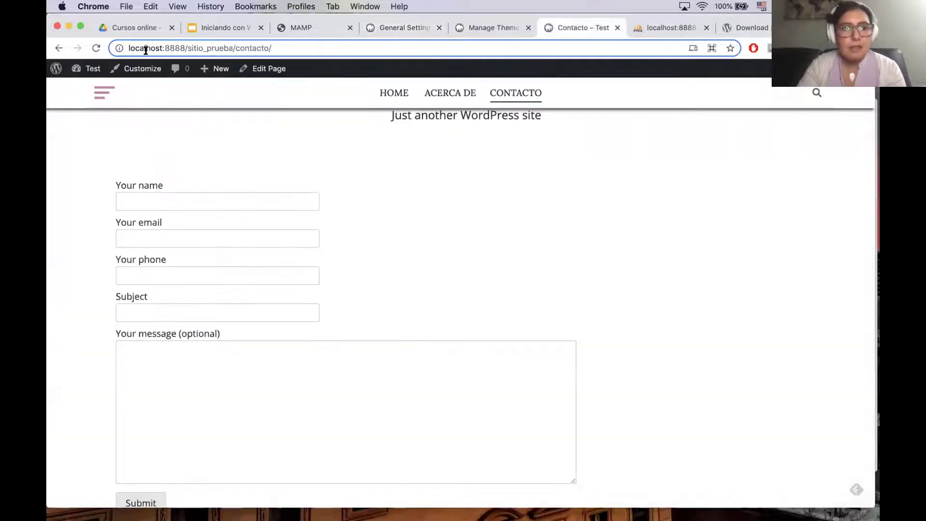
{"action": "left_click", "coordinate": [95, 48]}
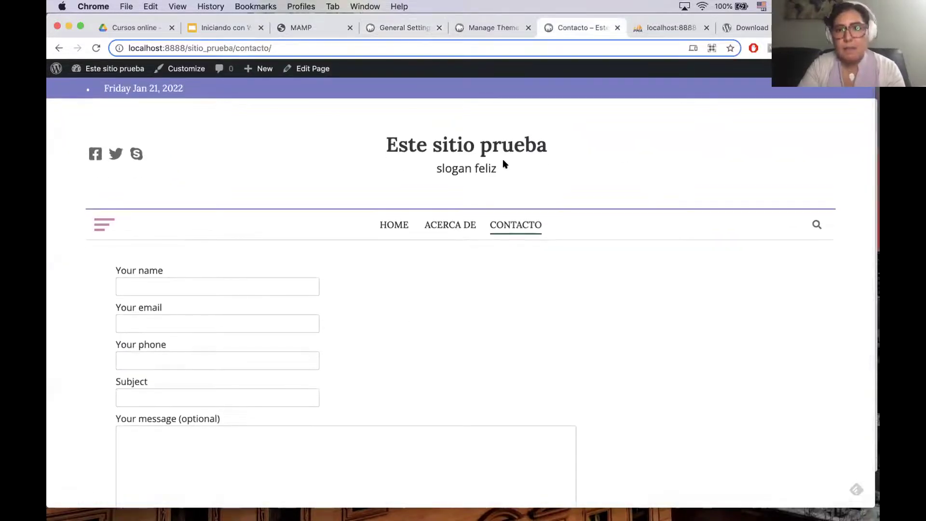
- Review General settings, keeping English (United States) as language and UTC+0 as timezone
{"action": "left_click", "coordinate": [403, 27]}
{"action": "scroll", "coordinate": [521, 344], "scroll_direction": "down", "scroll_amount": 6}
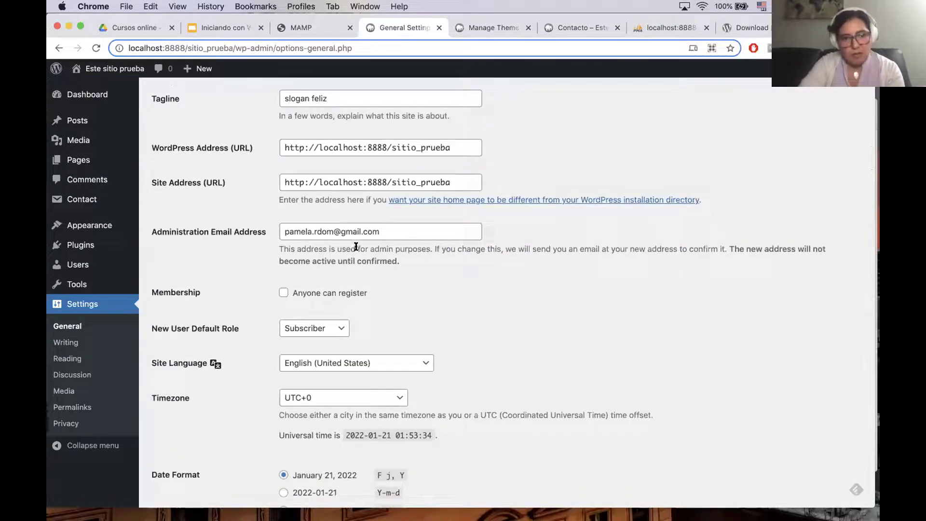
{"action": "scroll", "coordinate": [434, 354], "scroll_direction": "down", "scroll_amount": 2}
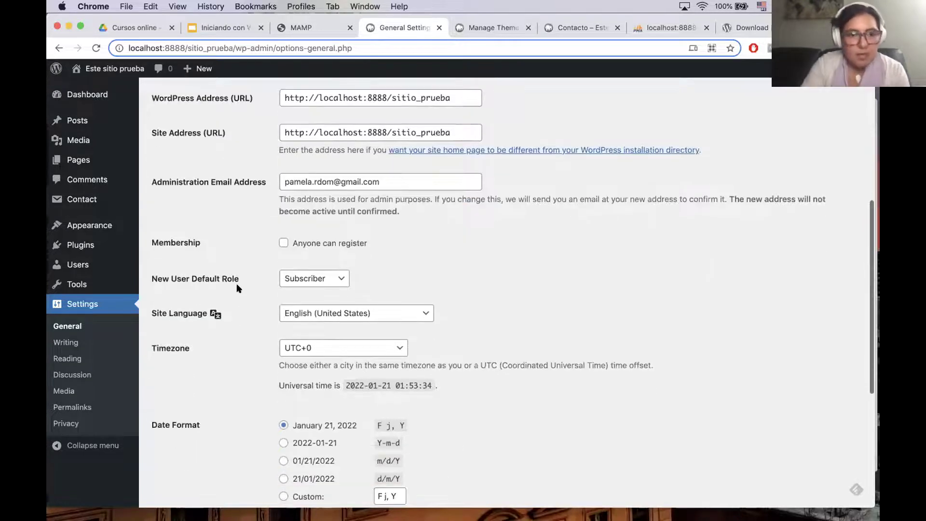
{"action": "scroll", "coordinate": [253, 359], "scroll_direction": "down", "scroll_amount": 6}
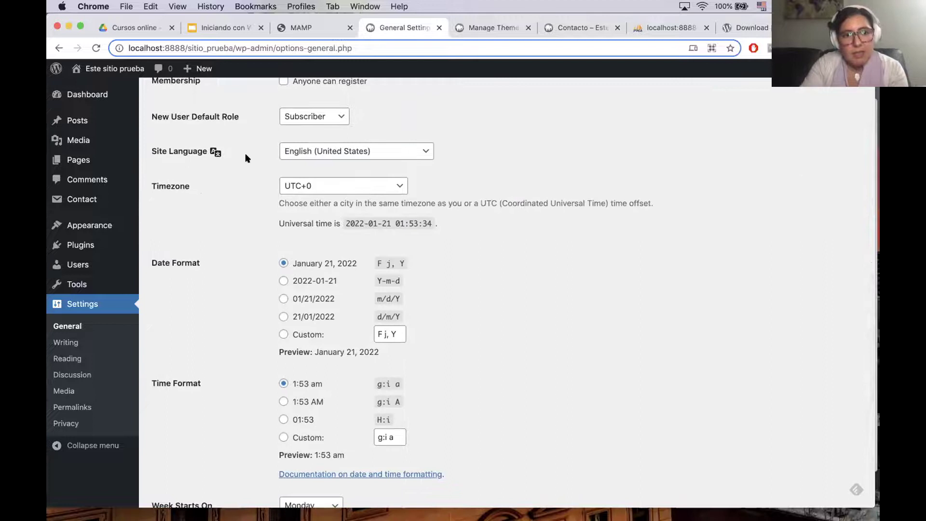
{"action": "left_click", "coordinate": [400, 151]}
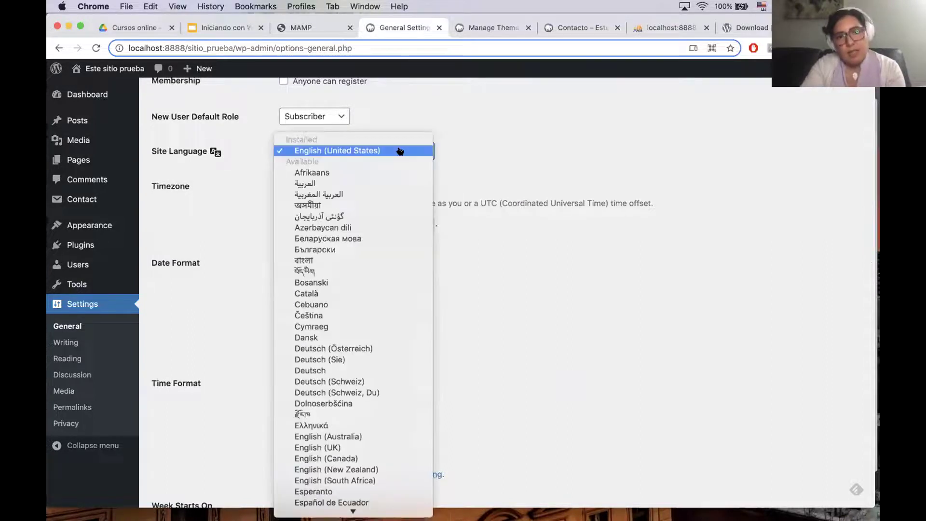
{"action": "left_click", "coordinate": [562, 159]}
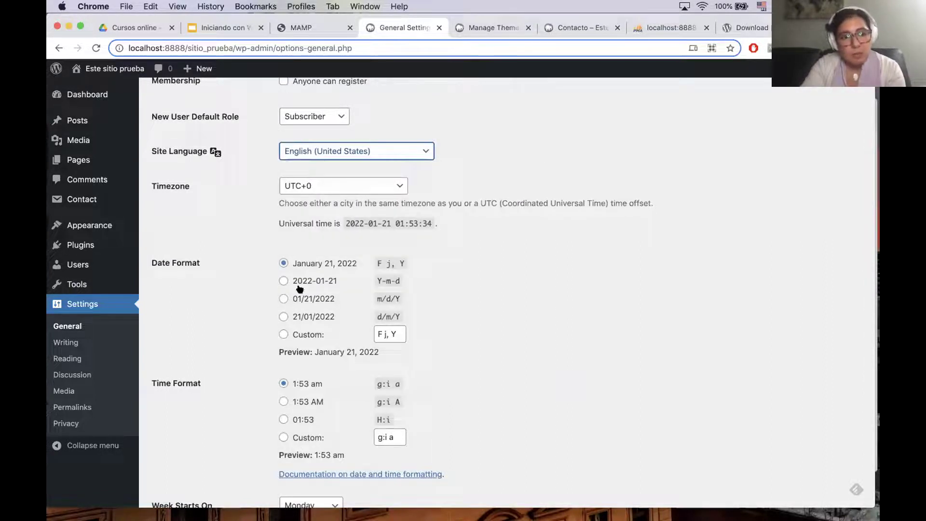
{"action": "left_click", "coordinate": [394, 186]}
{"action": "left_click", "coordinate": [479, 283]}
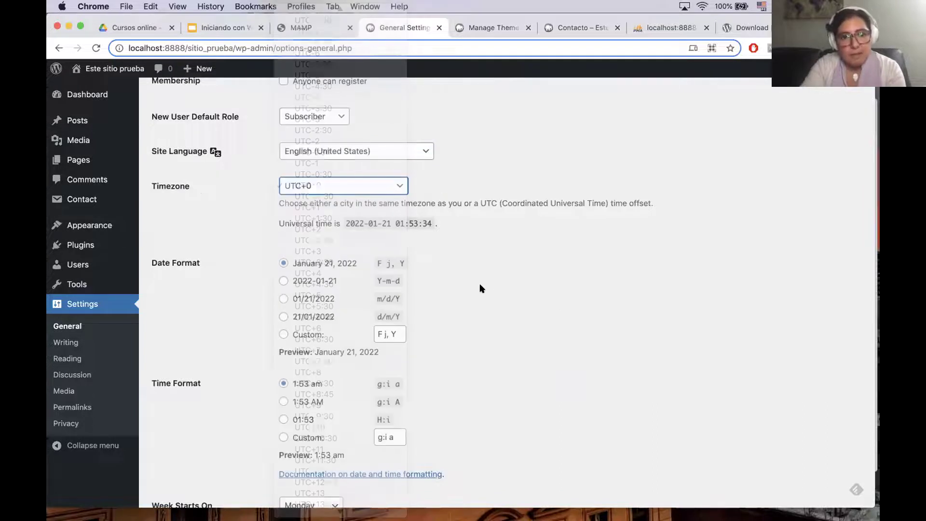
- Choose the 2022-01-21 date format and 1:53 AM time format, keeping Monday as week start
{"action": "scroll", "coordinate": [479, 283], "scroll_direction": "down", "scroll_amount": 2}
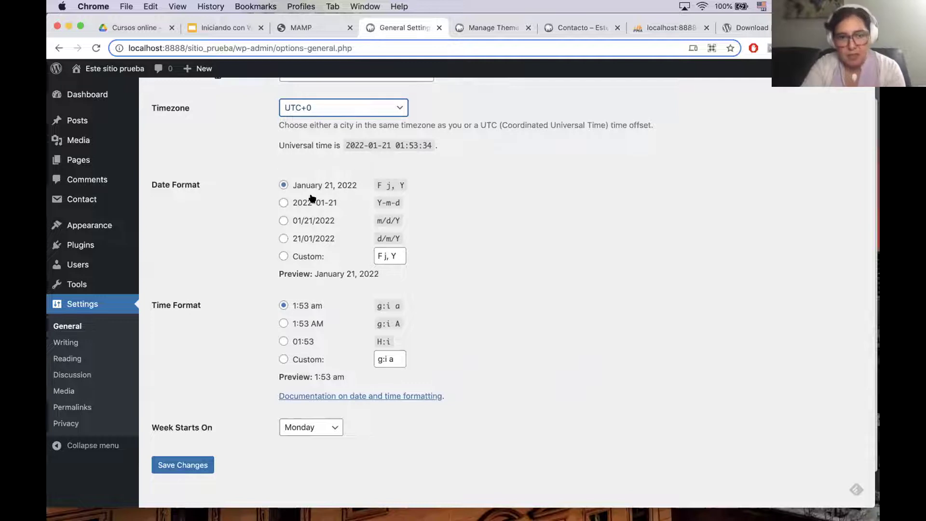
{"action": "left_click", "coordinate": [283, 203]}
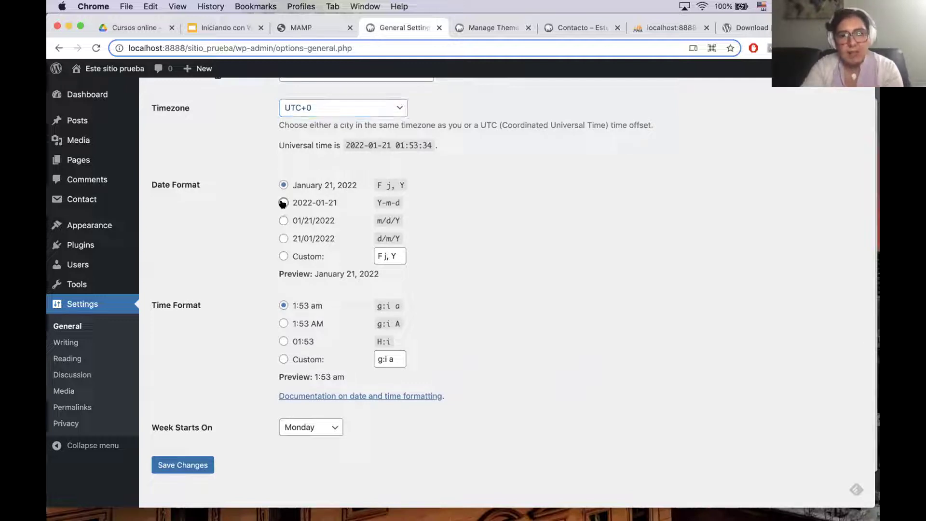
{"action": "left_click", "coordinate": [283, 324]}
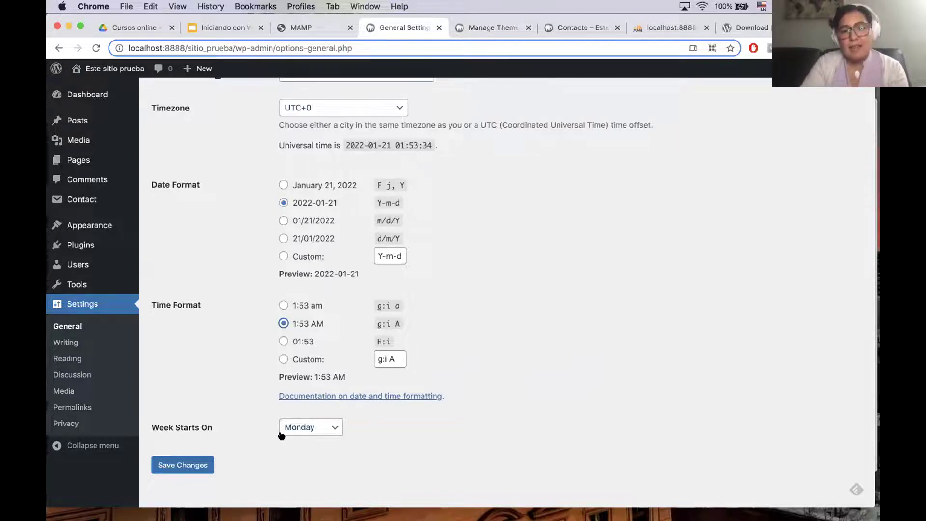
{"action": "left_click", "coordinate": [304, 432]}
{"action": "left_click", "coordinate": [493, 434]}
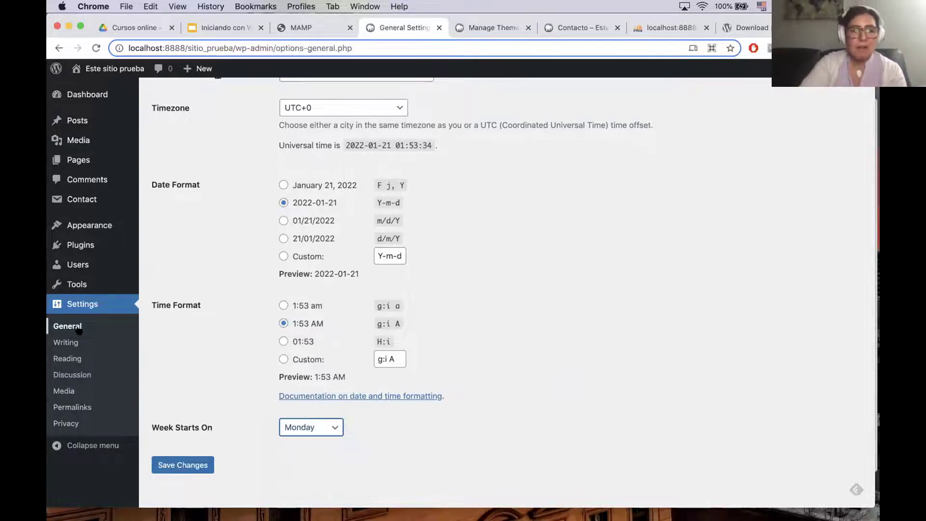
{"action": "left_click", "coordinate": [68, 344]}
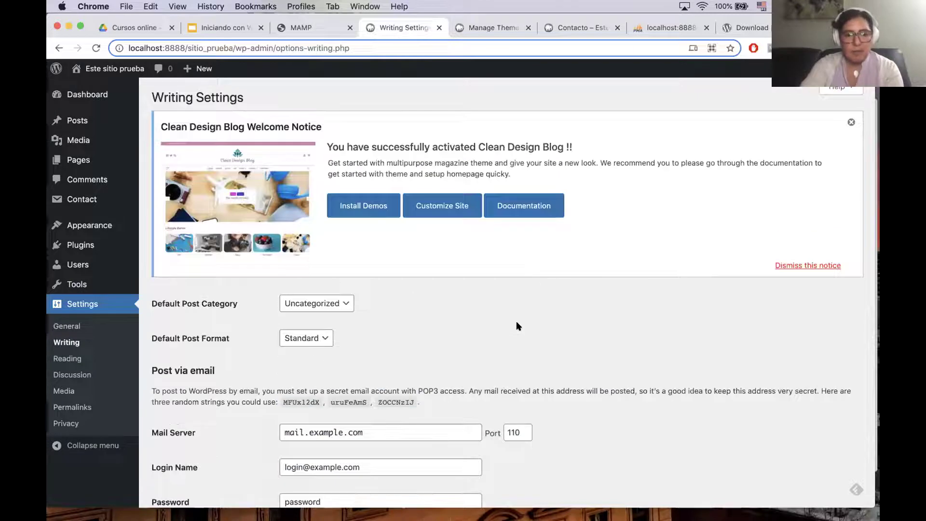
- Open Reading settings and look over the 'Your homepage displays' options
{"action": "scroll", "coordinate": [519, 323], "scroll_direction": "down", "scroll_amount": 5}
{"action": "scroll", "coordinate": [520, 325], "scroll_direction": "up", "scroll_amount": 3}
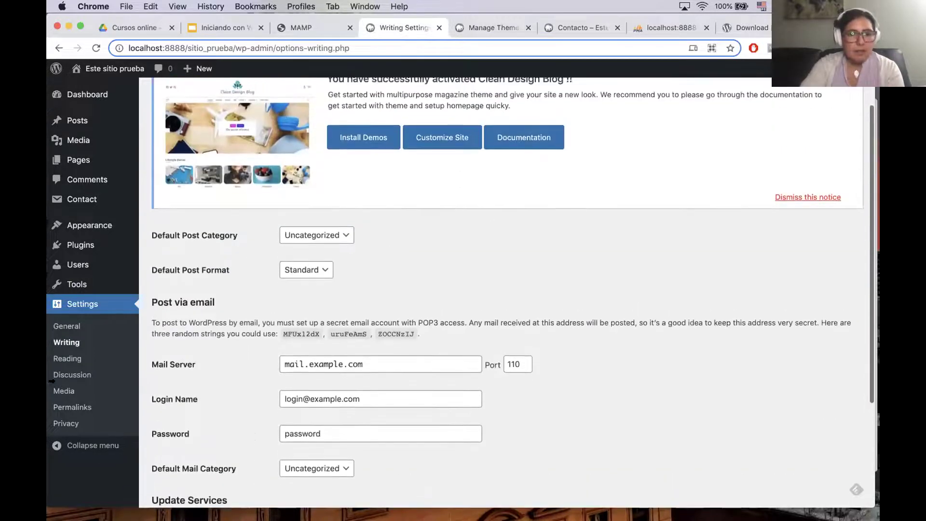
{"action": "left_click", "coordinate": [63, 359]}
{"action": "scroll", "coordinate": [279, 396], "scroll_direction": "down", "scroll_amount": 4}
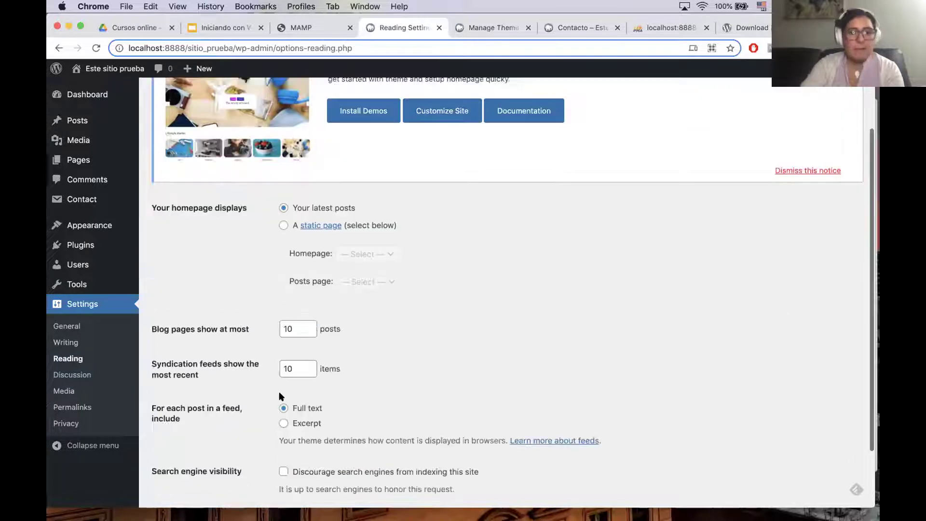
{"action": "scroll", "coordinate": [280, 397], "scroll_direction": "down", "scroll_amount": 1}
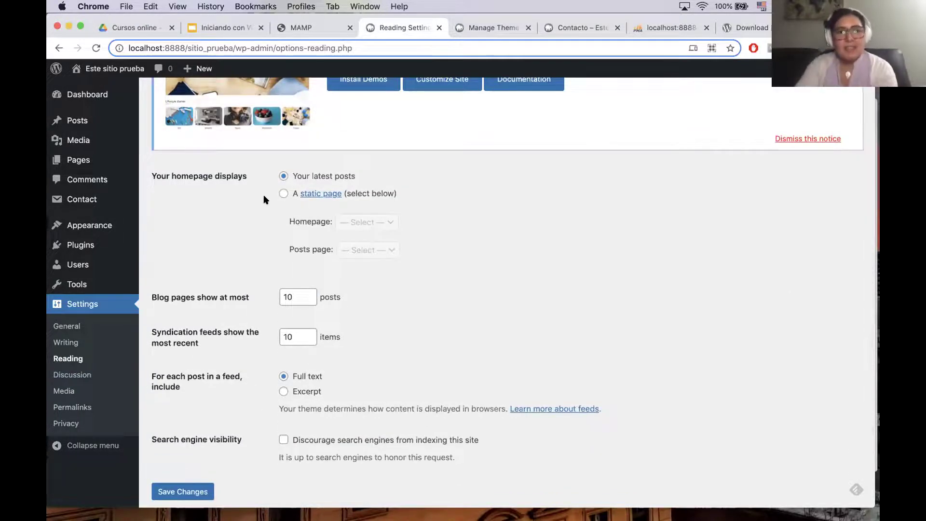
{"action": "scroll", "coordinate": [308, 224], "scroll_direction": "up", "scroll_amount": 1}
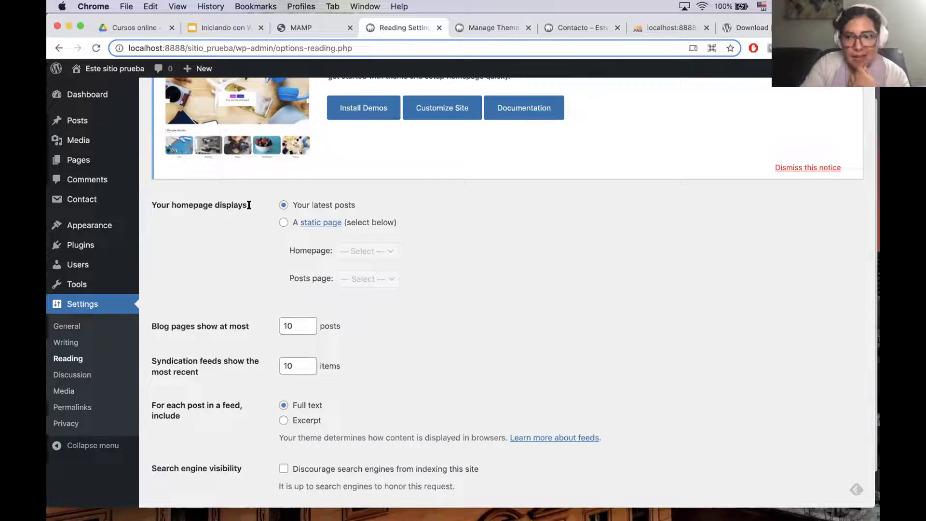
{"action": "left_click_drag", "start_coordinate": [255, 204], "coordinate": [121, 206]}
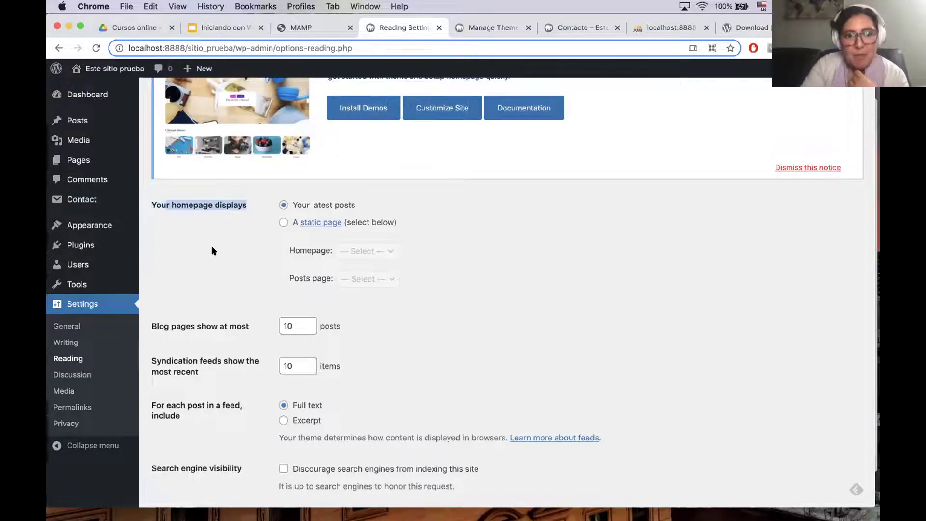
{"action": "left_click", "coordinate": [284, 205]}
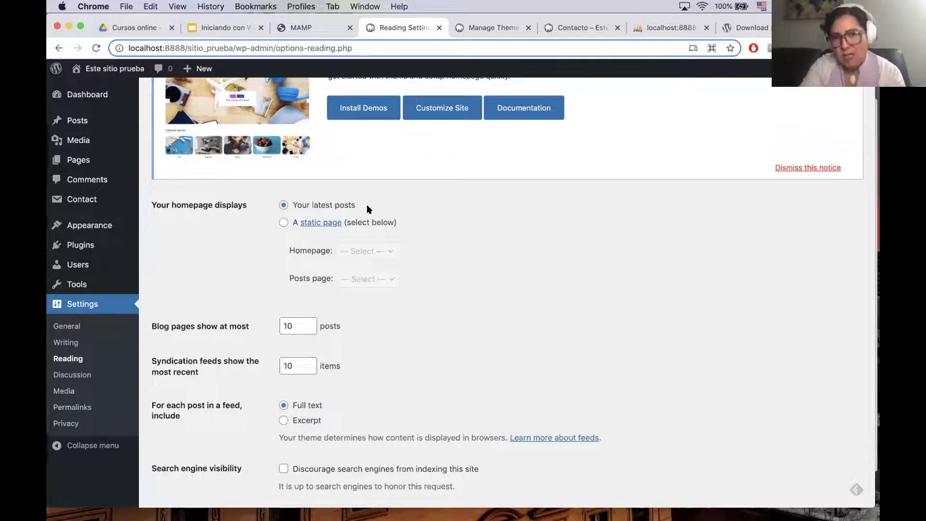
- Try the static page option and inspect the Homepage and Posts page lists without choosing
{"action": "left_click", "coordinate": [283, 222]}
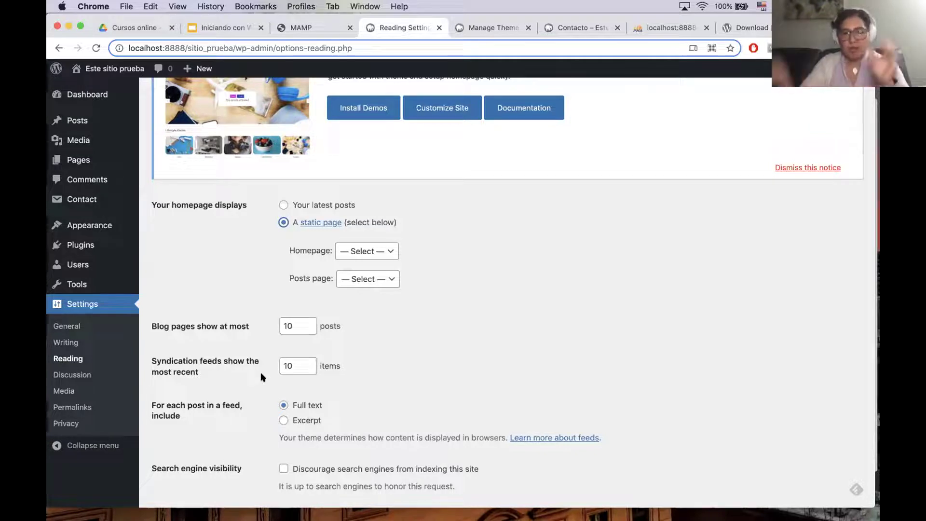
{"action": "left_click", "coordinate": [283, 223]}
{"action": "left_click", "coordinate": [391, 251]}
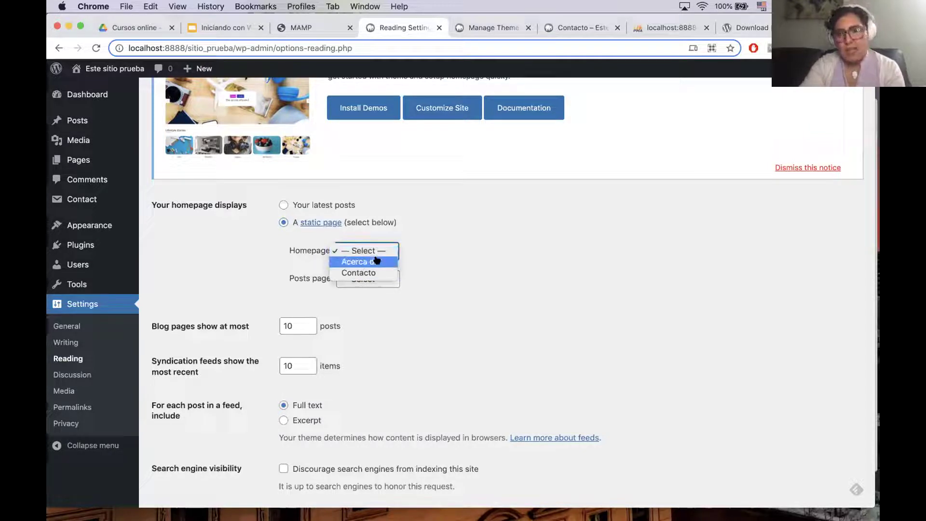
{"action": "left_click", "coordinate": [467, 265]}
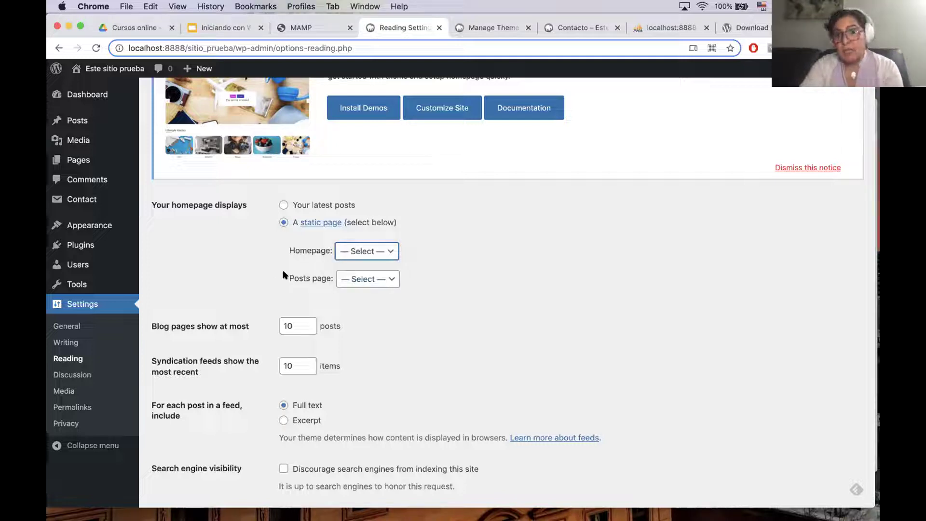
{"action": "left_click", "coordinate": [393, 280]}
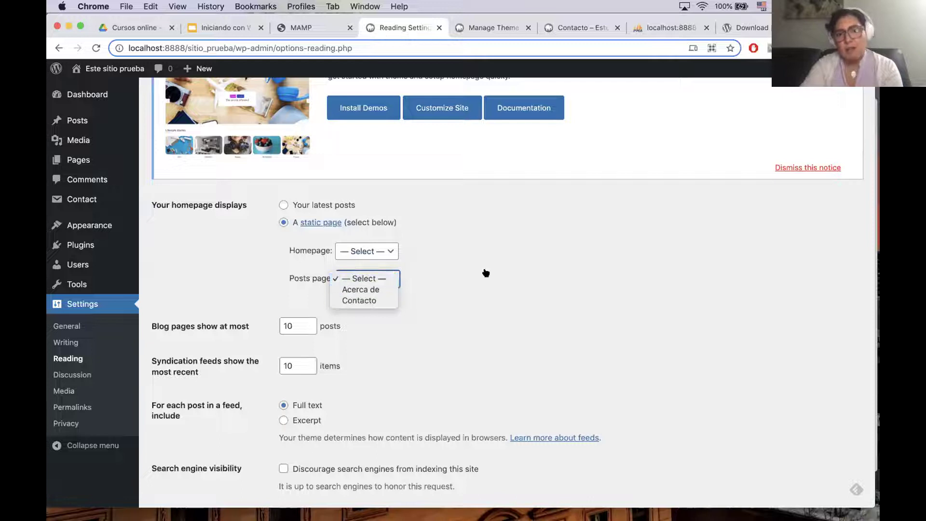
{"action": "left_click", "coordinate": [559, 325]}
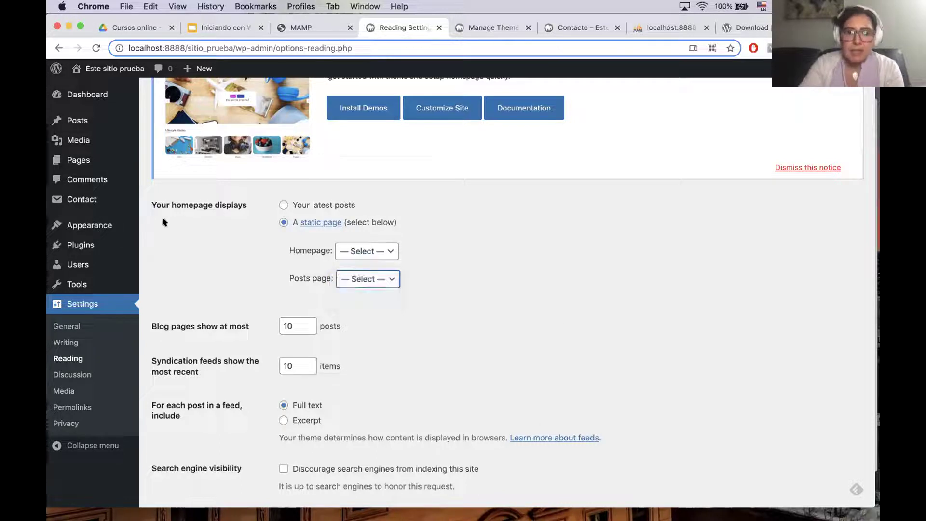
- Set the homepage to show your latest posts, with 10 posts per blog page
{"action": "left_click", "coordinate": [282, 206]}
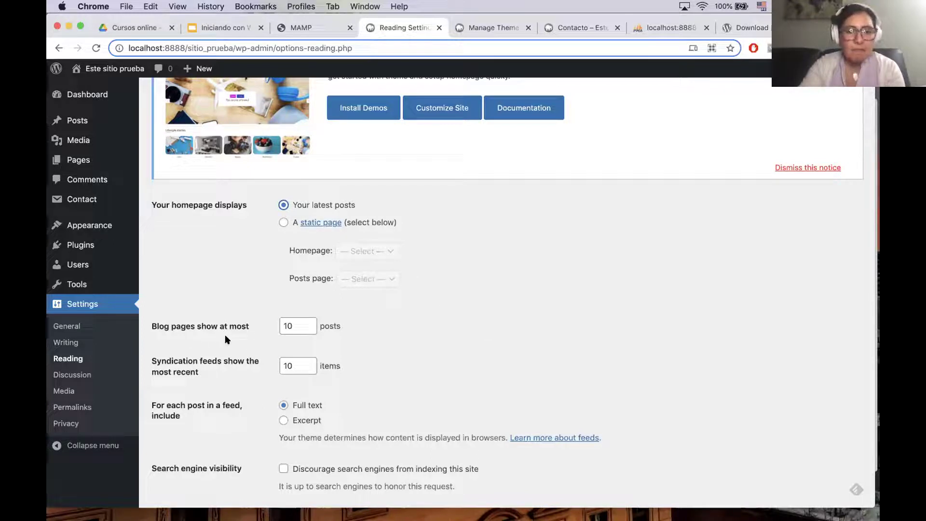
{"action": "left_click", "coordinate": [299, 327]}
{"action": "double_click", "coordinate": [299, 324]}
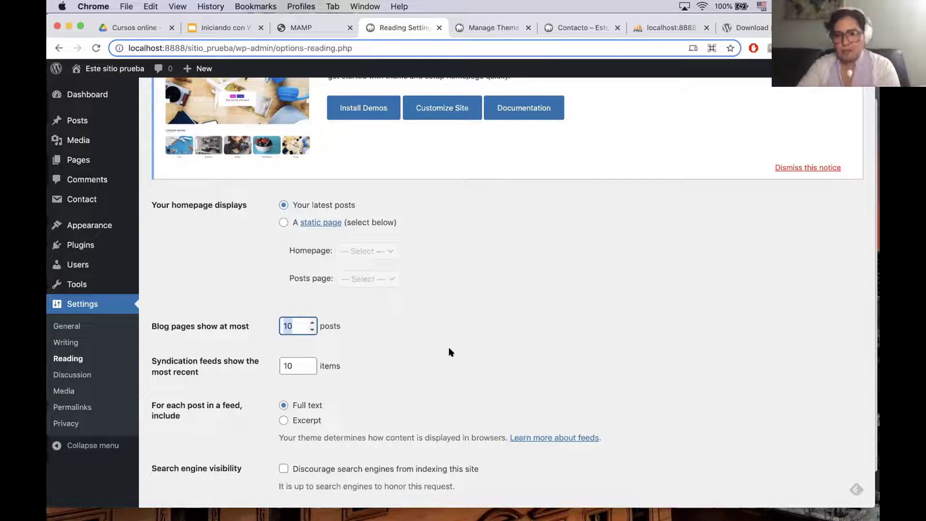
{"action": "scroll", "coordinate": [523, 356], "scroll_direction": "down", "scroll_amount": 2}
{"action": "scroll", "coordinate": [525, 359], "scroll_direction": "up", "scroll_amount": 3}
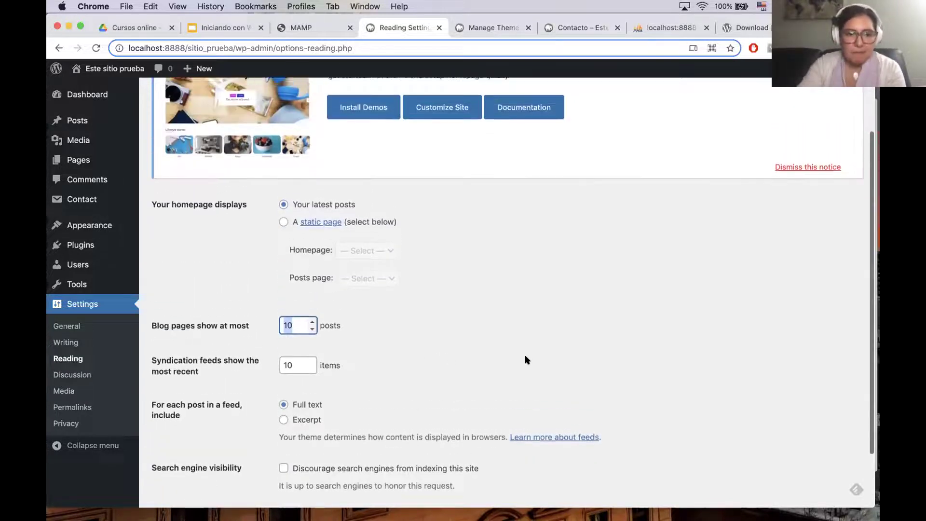
{"action": "scroll", "coordinate": [164, 381], "scroll_direction": "down", "scroll_amount": 2}
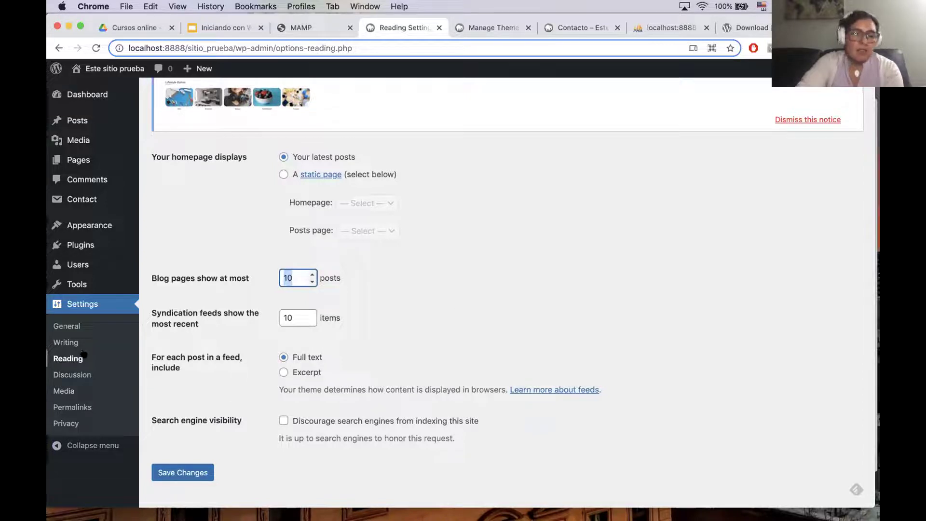
- Open the Discussion settings and scroll through them
{"action": "left_click", "coordinate": [56, 376]}
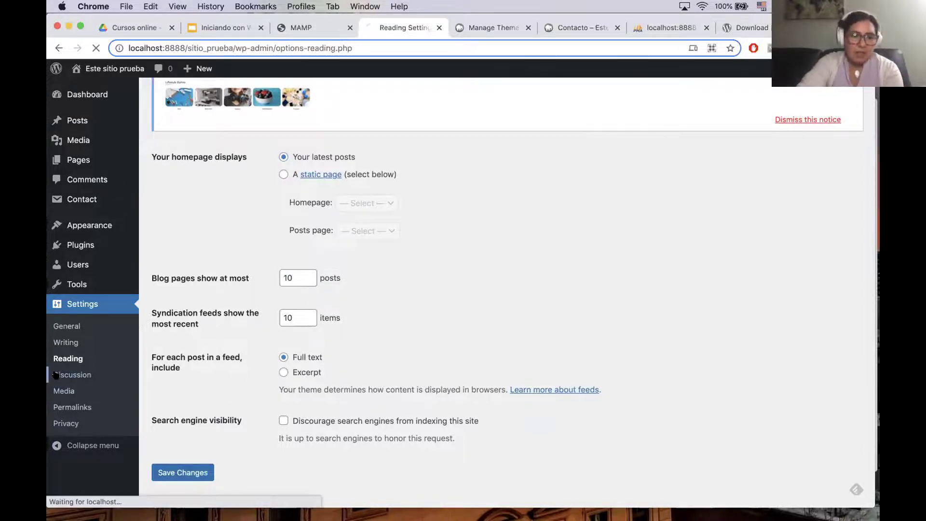
{"action": "scroll", "coordinate": [112, 387], "scroll_direction": "down", "scroll_amount": 3}
{"action": "scroll", "coordinate": [213, 337], "scroll_direction": "down", "scroll_amount": 2}
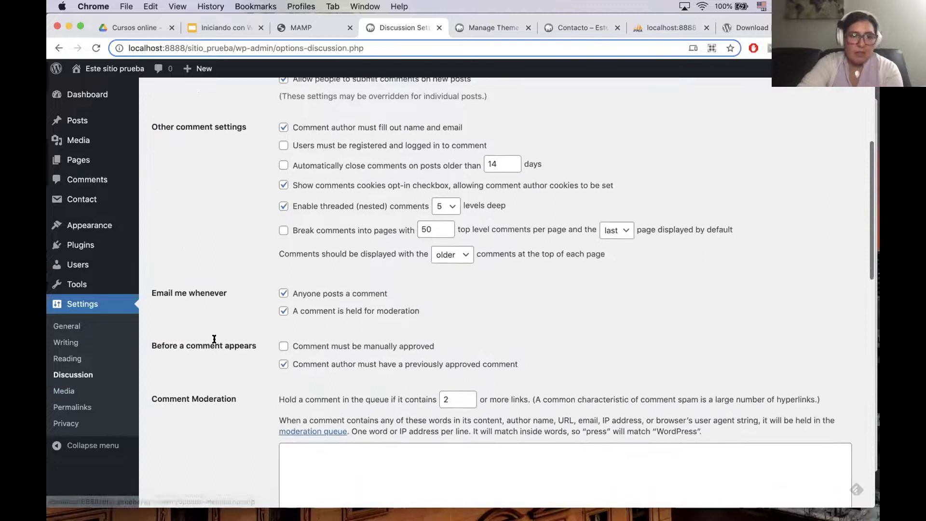
{"action": "scroll", "coordinate": [213, 338], "scroll_direction": "up", "scroll_amount": 3}
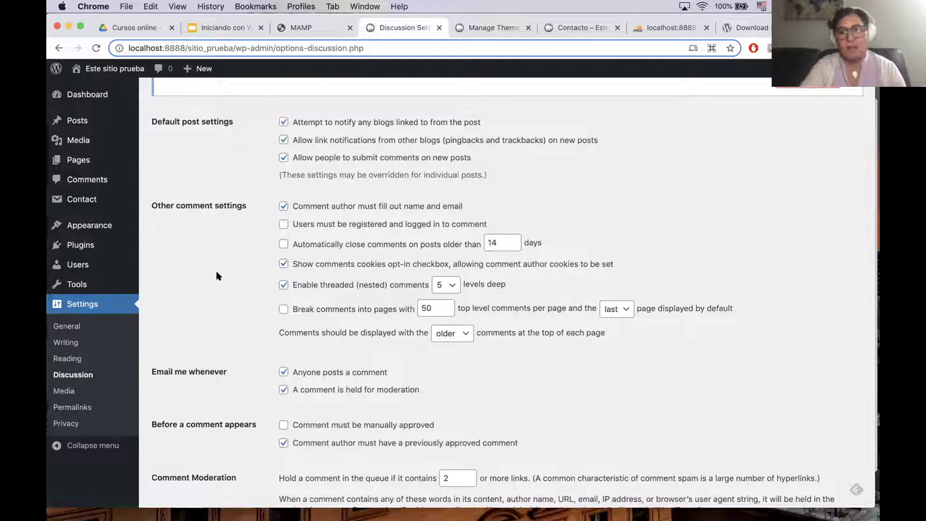
- Check the Media image sizes: thumbnail 150×150, medium 300×300, large 1024×1024
{"action": "left_click", "coordinate": [66, 391]}
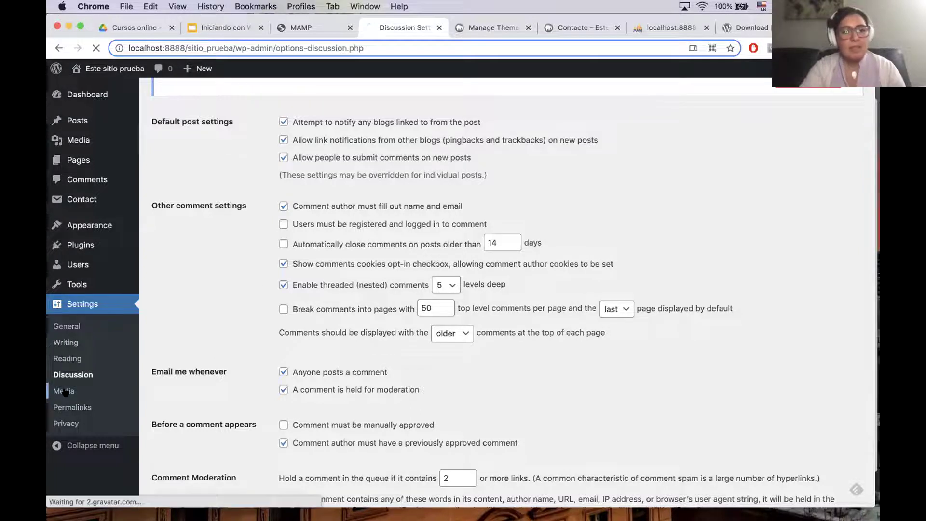
{"action": "scroll", "coordinate": [165, 394], "scroll_direction": "down", "scroll_amount": 5}
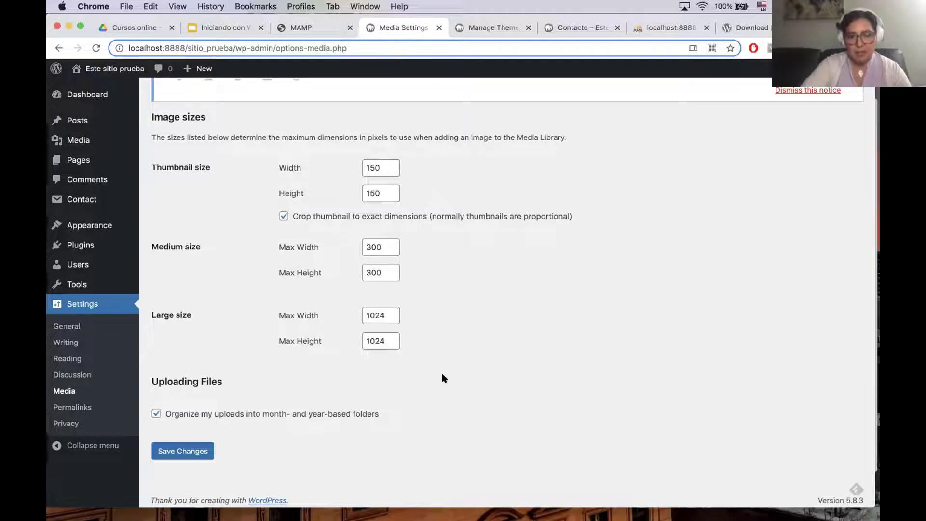
{"action": "left_click", "coordinate": [68, 407]}
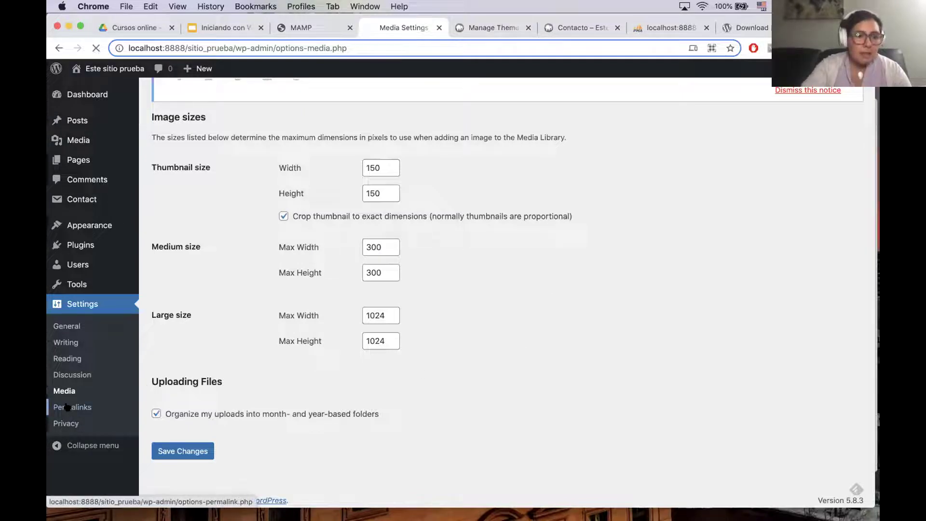
- Highlight parts of the Plain and Day and name permalink example URLs to explain them
{"action": "scroll", "coordinate": [817, 313], "scroll_direction": "down", "scroll_amount": 3}
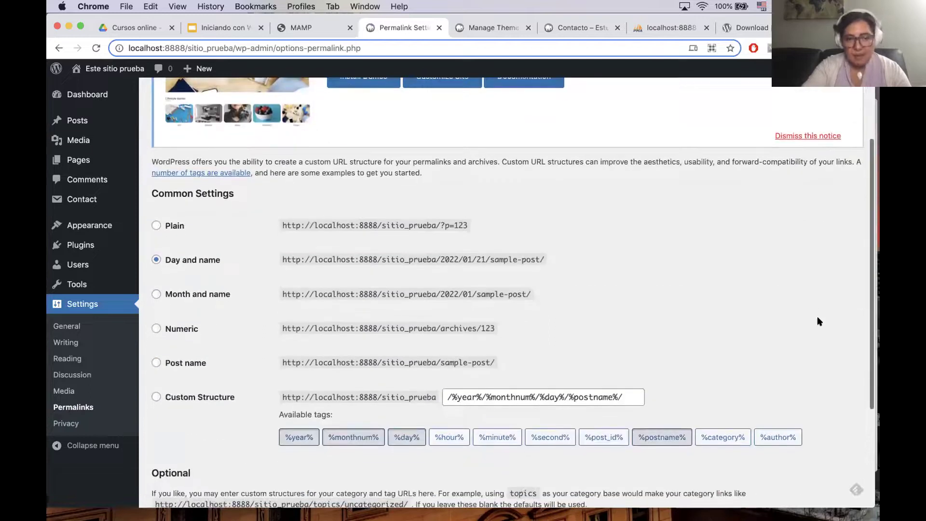
{"action": "scroll", "coordinate": [817, 319], "scroll_direction": "down", "scroll_amount": 3}
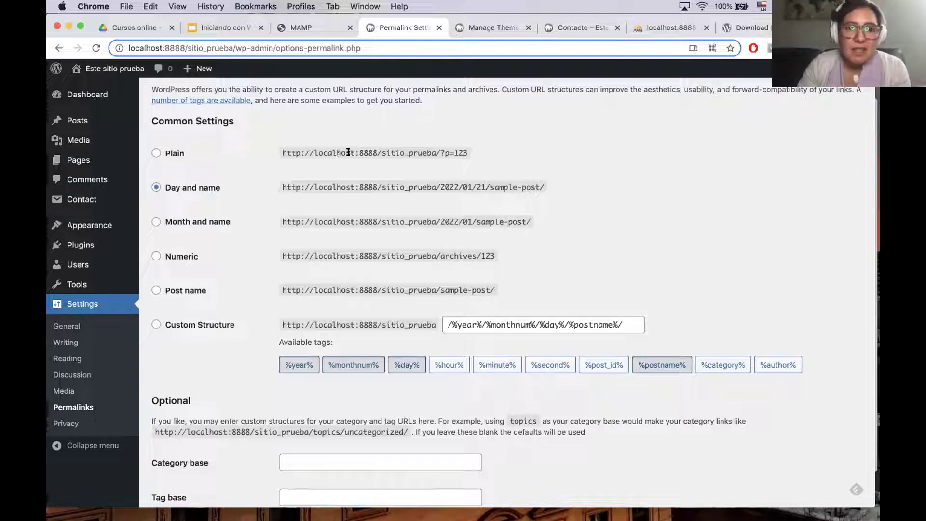
{"action": "left_click_drag", "start_coordinate": [377, 151], "coordinate": [315, 153]}
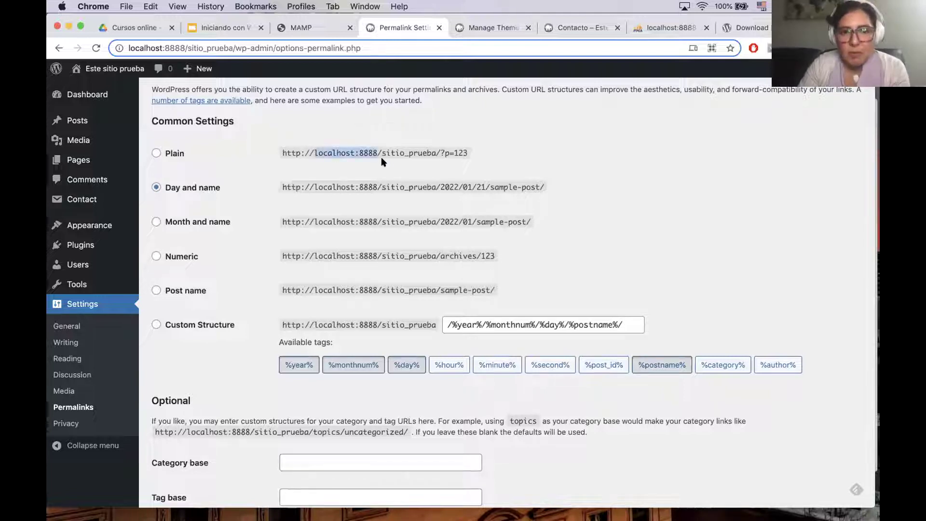
{"action": "left_click_drag", "start_coordinate": [405, 153], "coordinate": [485, 153]}
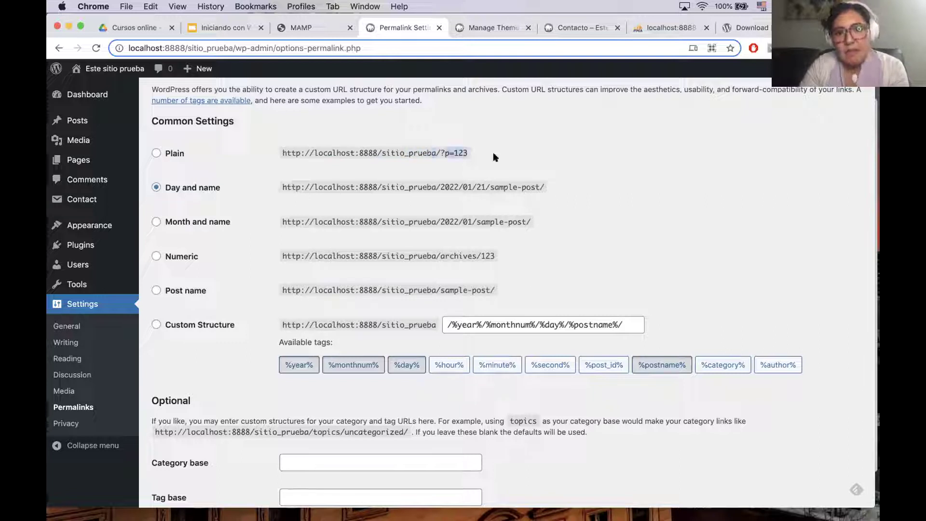
{"action": "double_click", "coordinate": [429, 152]}
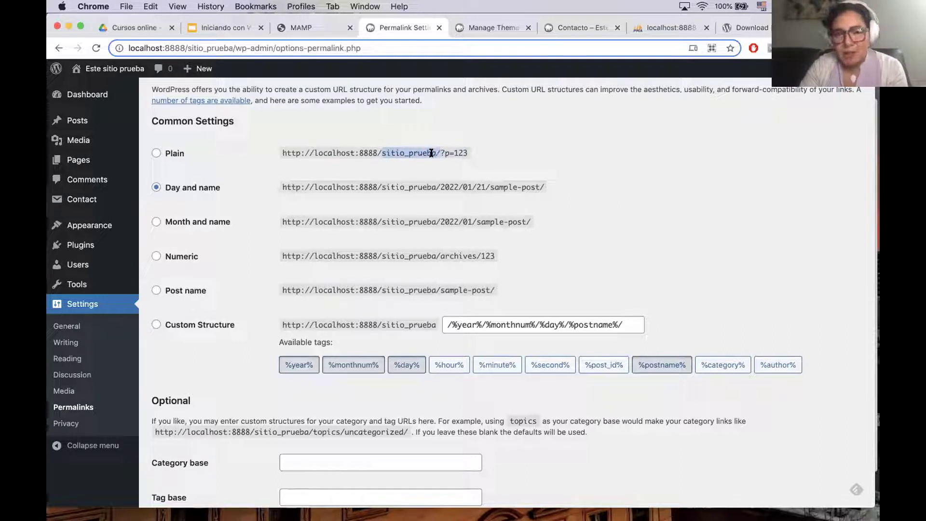
{"action": "mouse_move", "coordinate": [438, 153]}
{"action": "left_mouse_down"}
{"action": "mouse_move", "coordinate": [473, 152]}
{"action": "mouse_move", "coordinate": [450, 152]}
{"action": "mouse_move", "coordinate": [450, 134]}
{"action": "mouse_move", "coordinate": [440, 158]}
{"action": "left_mouse_up"}
{"action": "triple_click", "coordinate": [436, 144]}
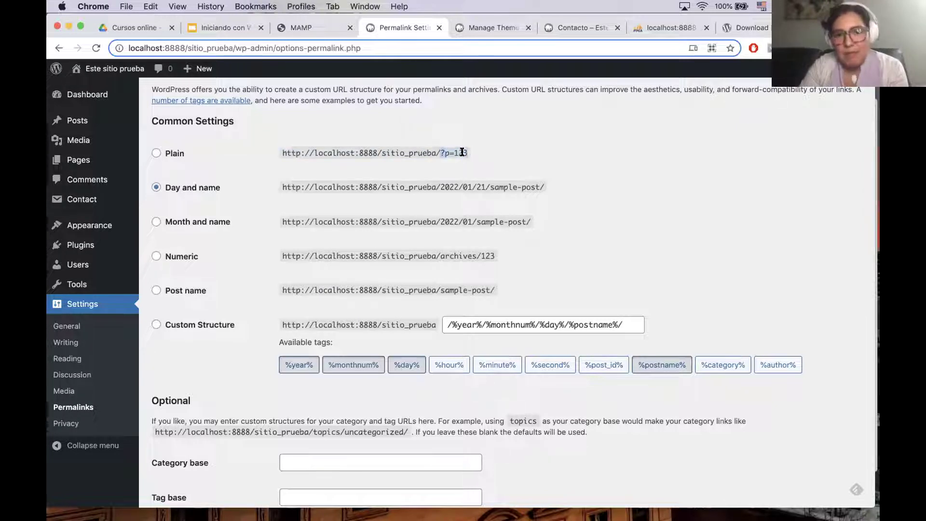
{"action": "left_click_drag", "start_coordinate": [439, 186], "coordinate": [543, 188]}
{"action": "left_click_drag", "start_coordinate": [438, 219], "coordinate": [463, 219]}
{"action": "left_click", "coordinate": [457, 264]}
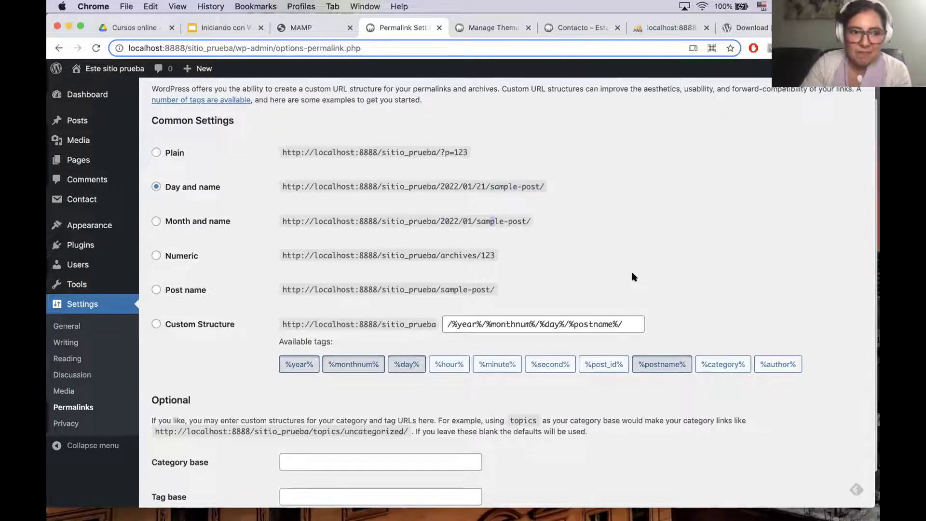
- Scroll through the remaining Permalink options and back to the top, leaving Day and name chosen
{"action": "scroll", "coordinate": [631, 271], "scroll_direction": "down", "scroll_amount": 2}
{"action": "scroll", "coordinate": [170, 335], "scroll_direction": "down", "scroll_amount": 2}
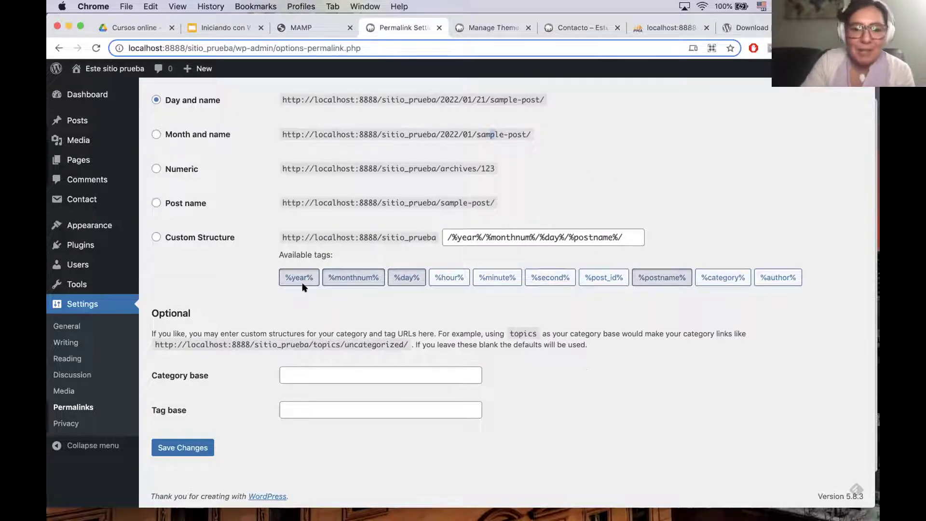
{"action": "scroll", "coordinate": [268, 422], "scroll_direction": "up", "scroll_amount": 2}
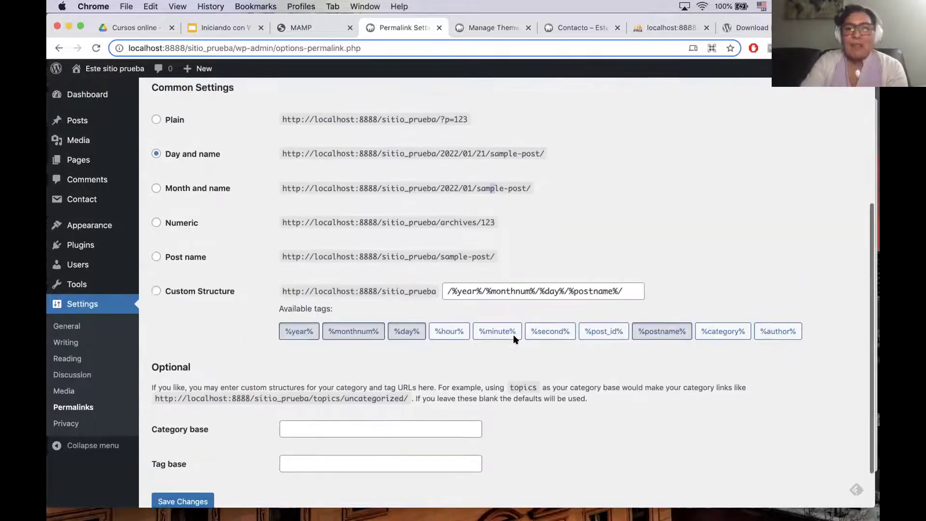
{"action": "scroll", "coordinate": [515, 339], "scroll_direction": "up", "scroll_amount": 5}
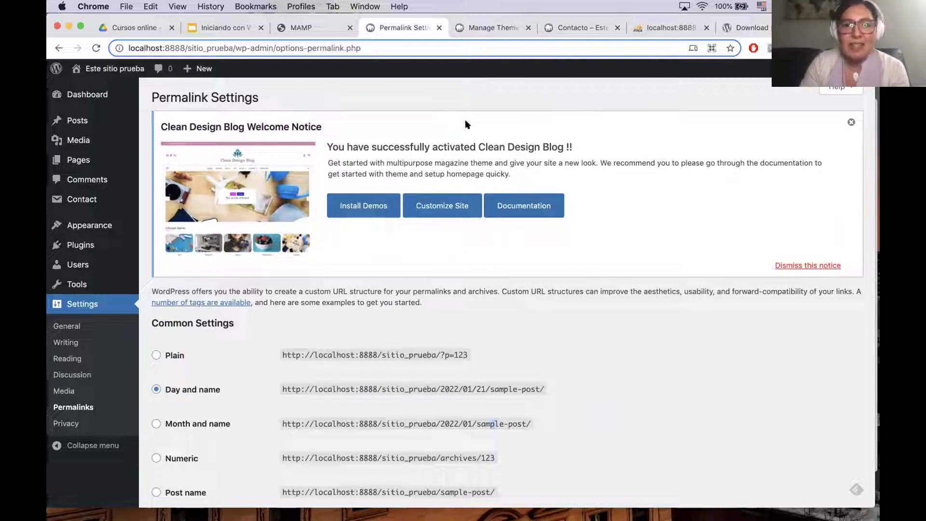
{"action": "left_click", "coordinate": [217, 27]}
- Select the closing ¡Gracias! slide 12 and start the full-screen slideshow
{"action": "left_click", "coordinate": [167, 423]}
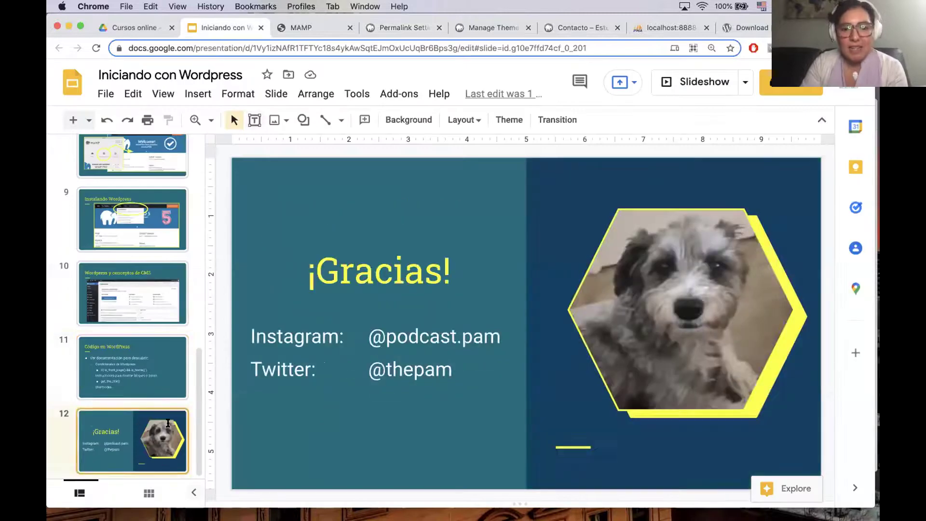
{"action": "left_click", "coordinate": [705, 85]}
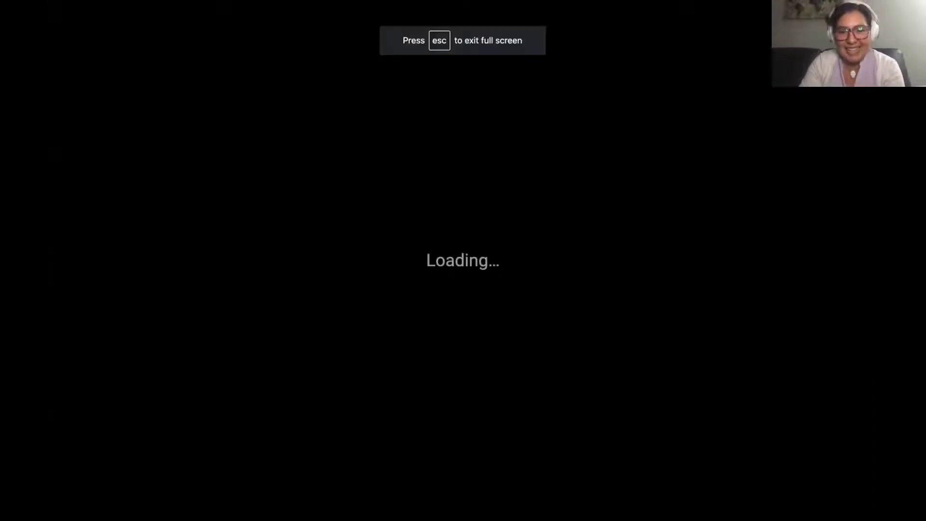